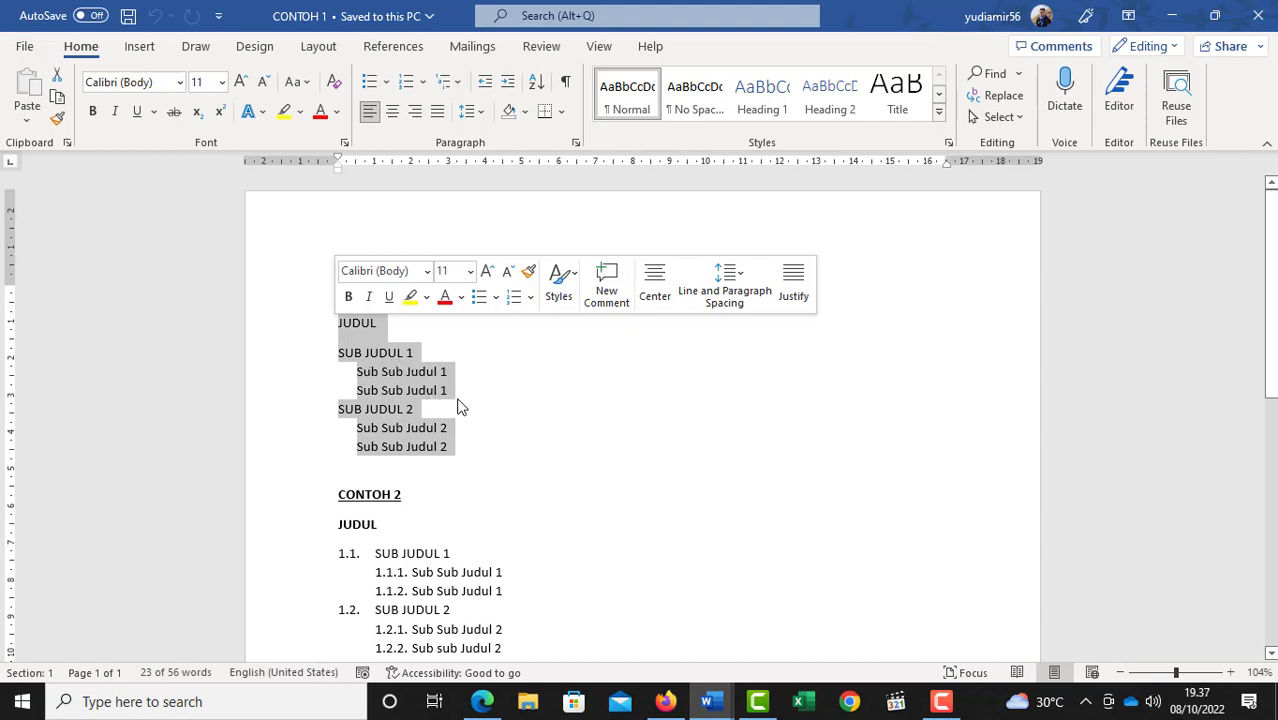
- Examine the heading structure of the CONTOH 1 and CONTOH 2 outlines and the available text styles
click(518, 437)
scroll(518, 437, down, 2)
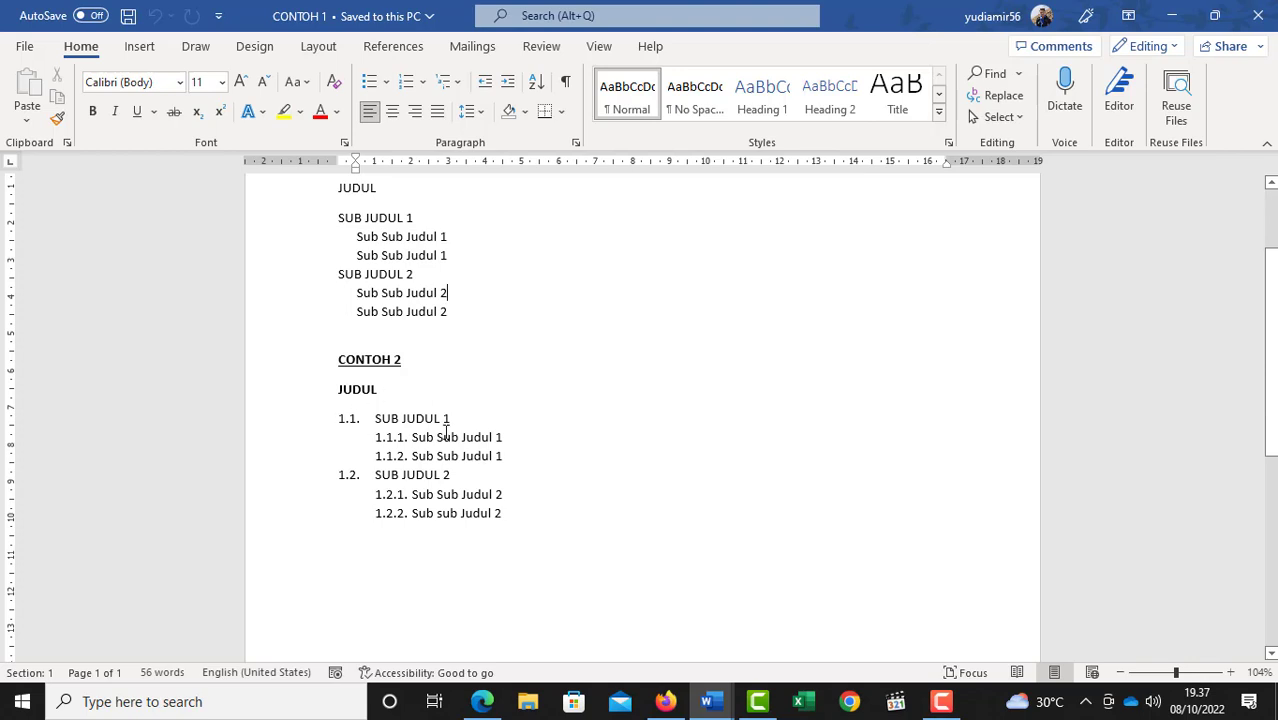
scroll(442, 405, up, 3)
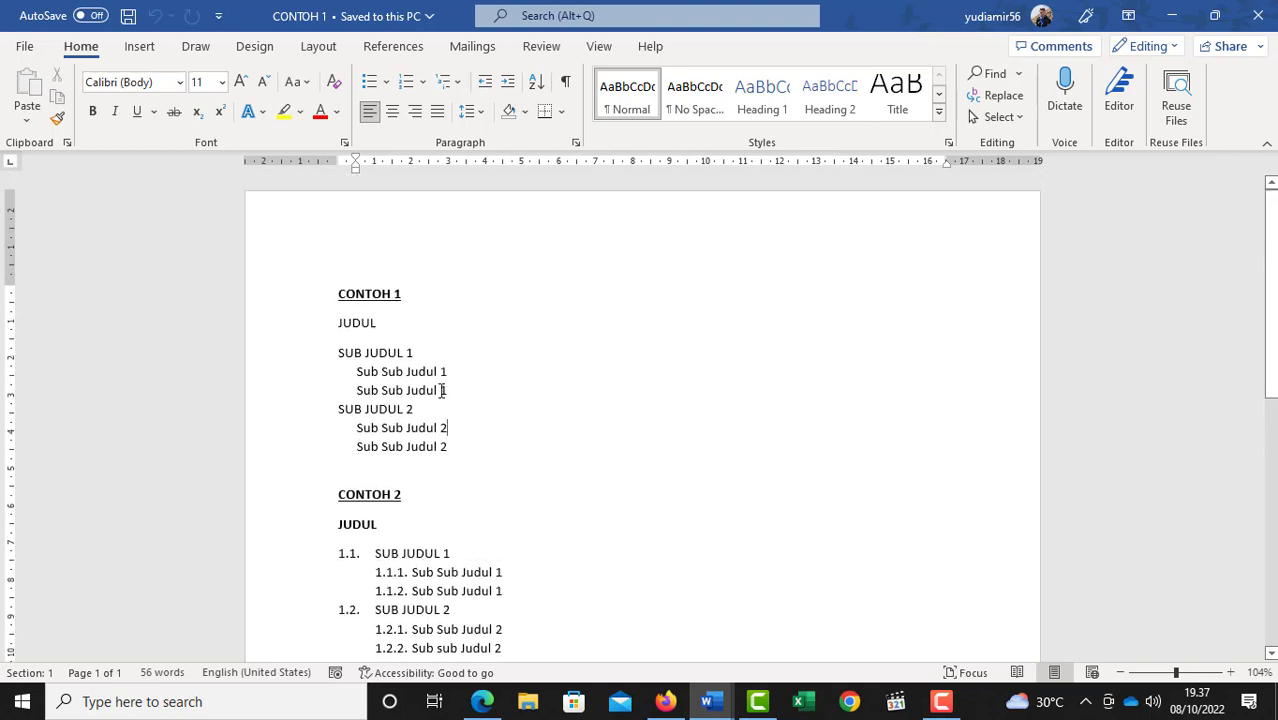
click(428, 343)
click(939, 112)
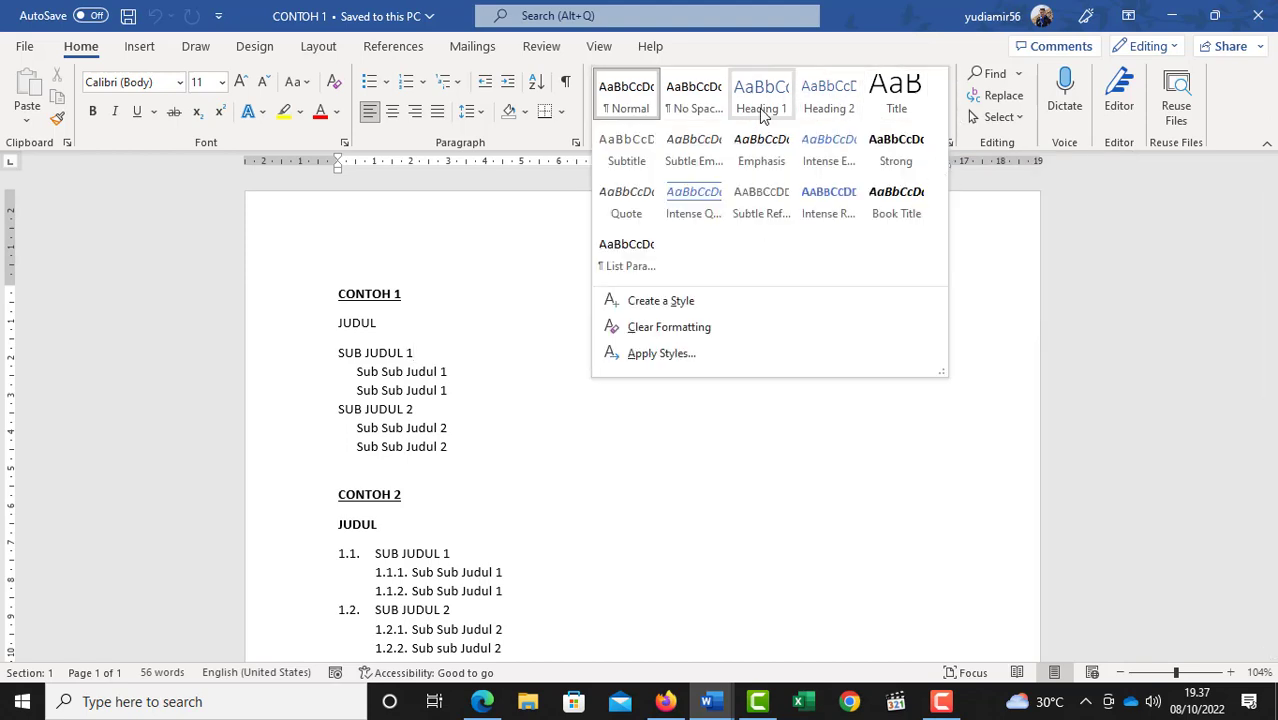
click(825, 30)
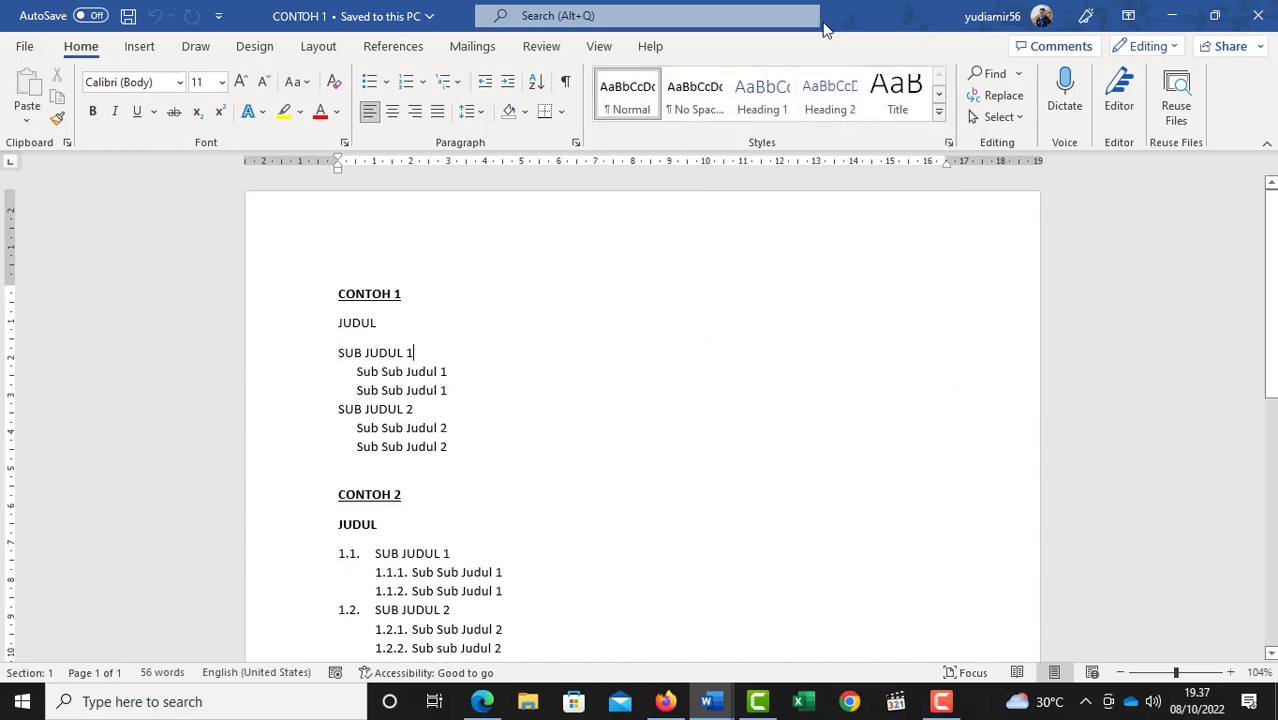
triple_click(329, 322)
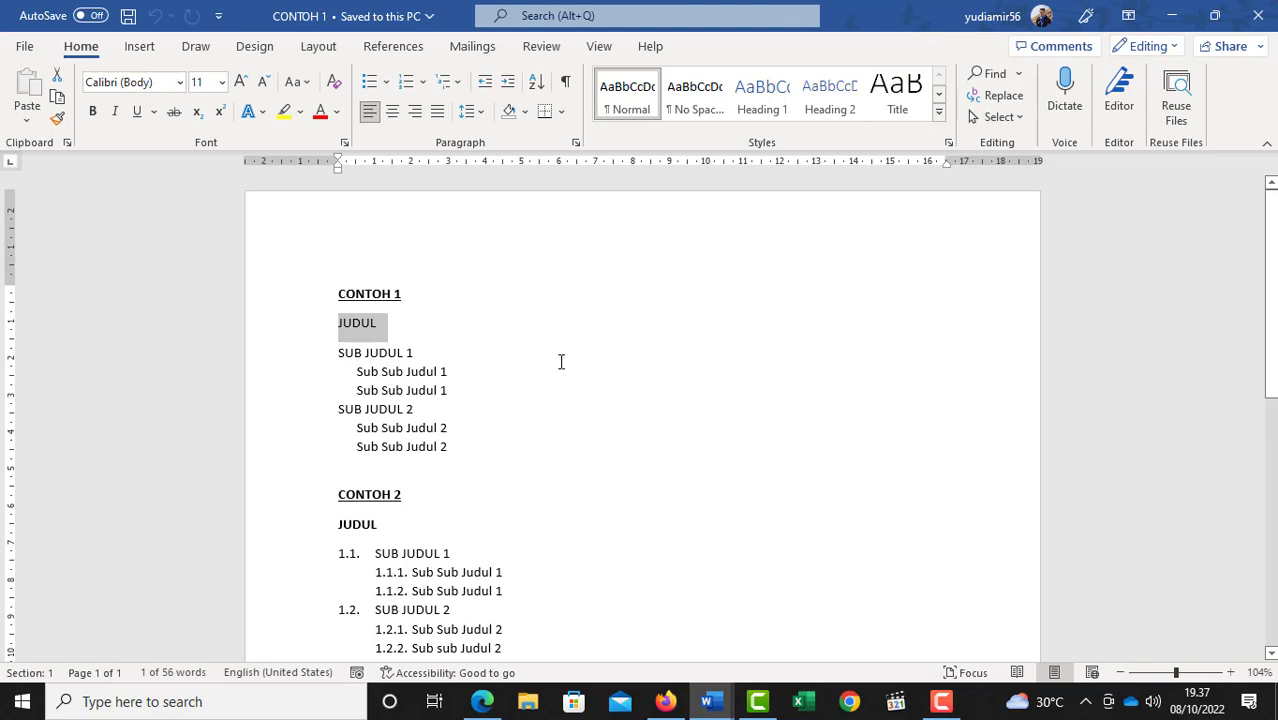
click(413, 405)
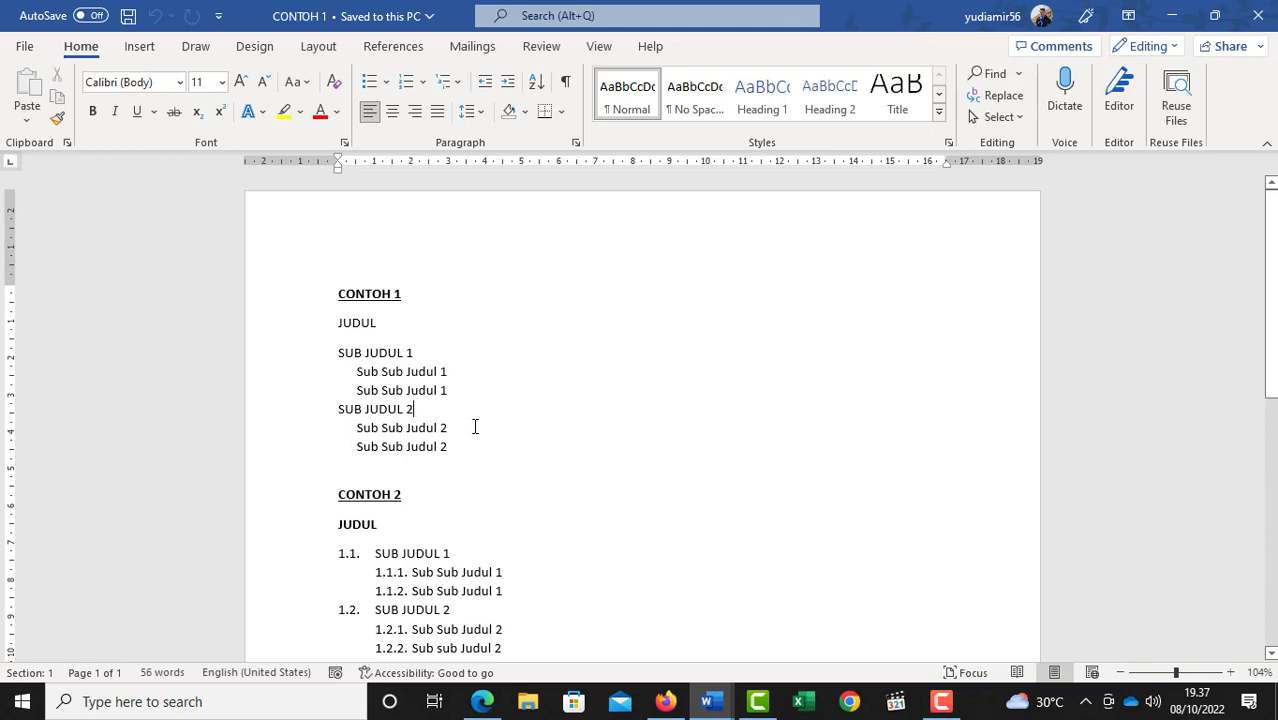
- Copy the CONTOH 1 outline, from JUDUL through the last Sub Sub Judul 2 line, into a new blank document
click(453, 375)
drag(454, 451, 332, 324)
right_click(376, 369)
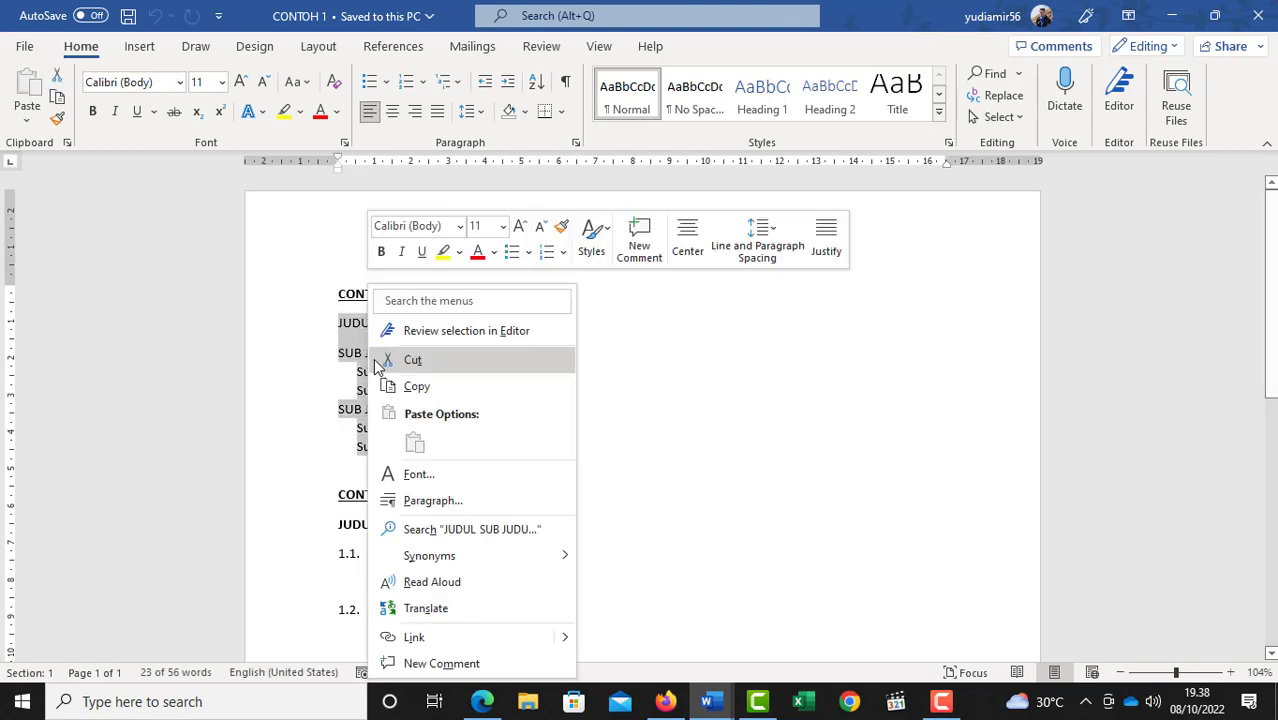
click(418, 384)
click(31, 50)
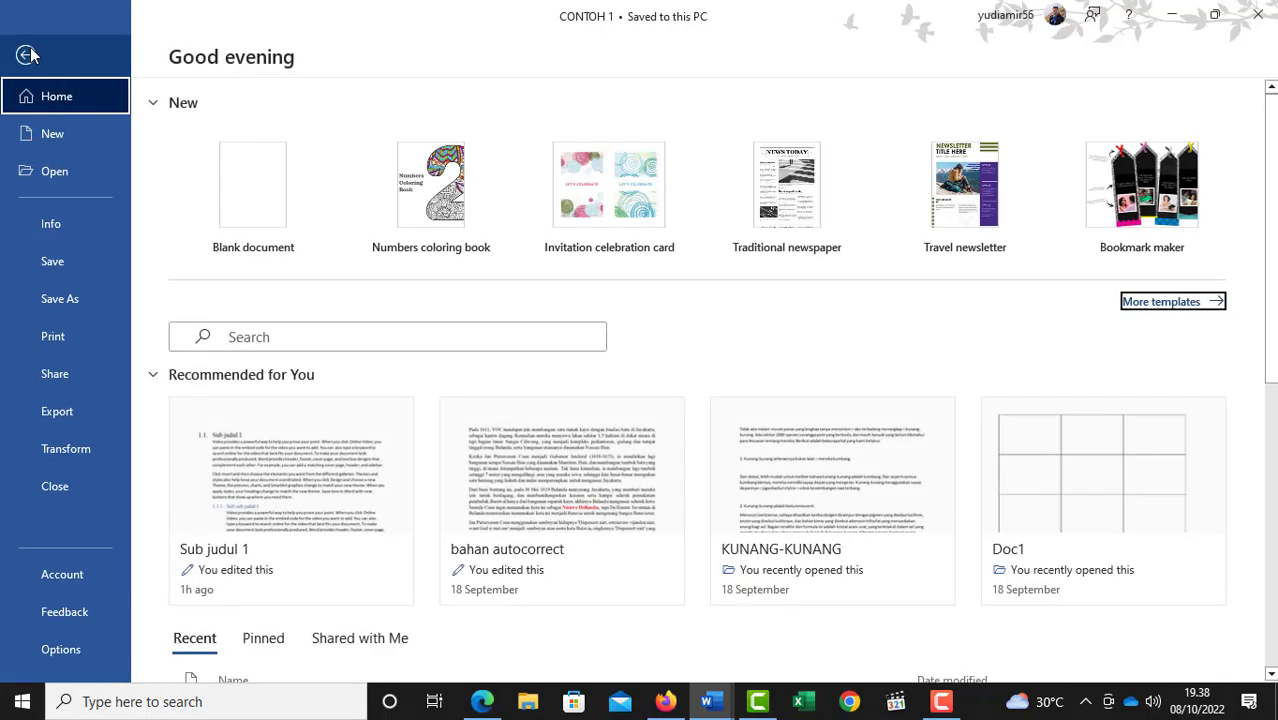
click(55, 135)
click(245, 208)
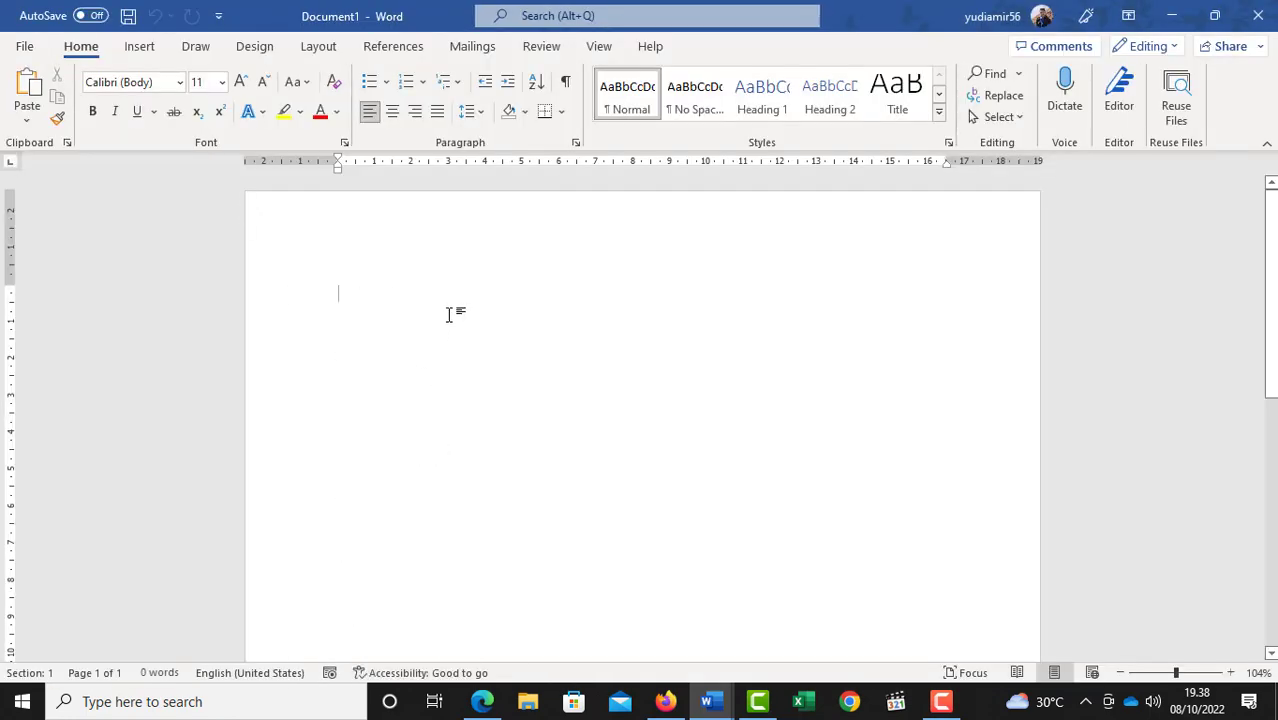
key(ctrl+v)
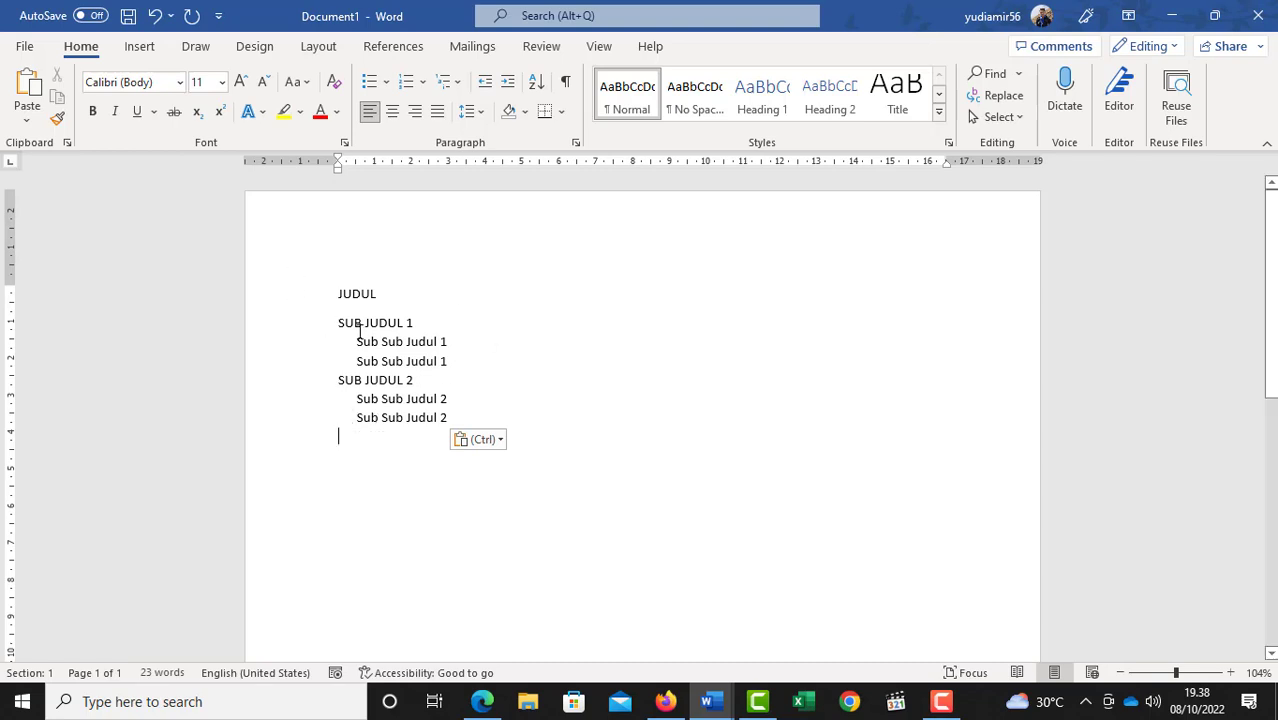
drag(341, 294, 398, 418)
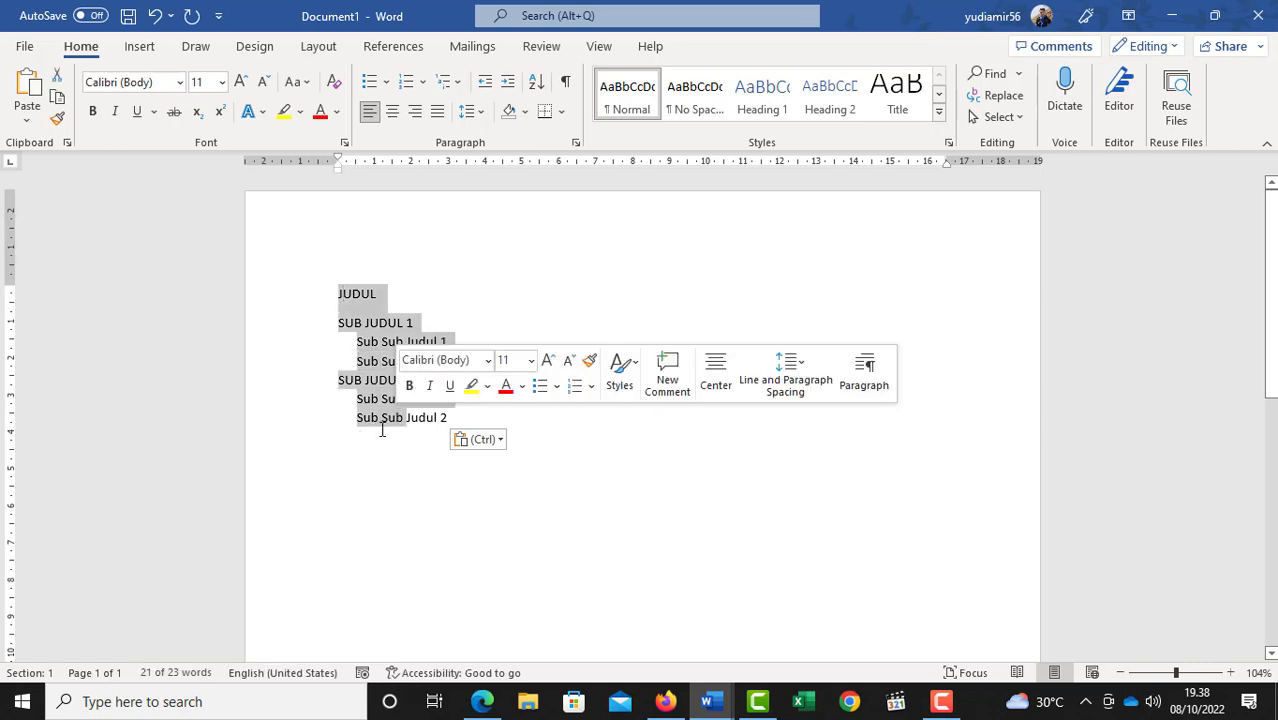
click(354, 422)
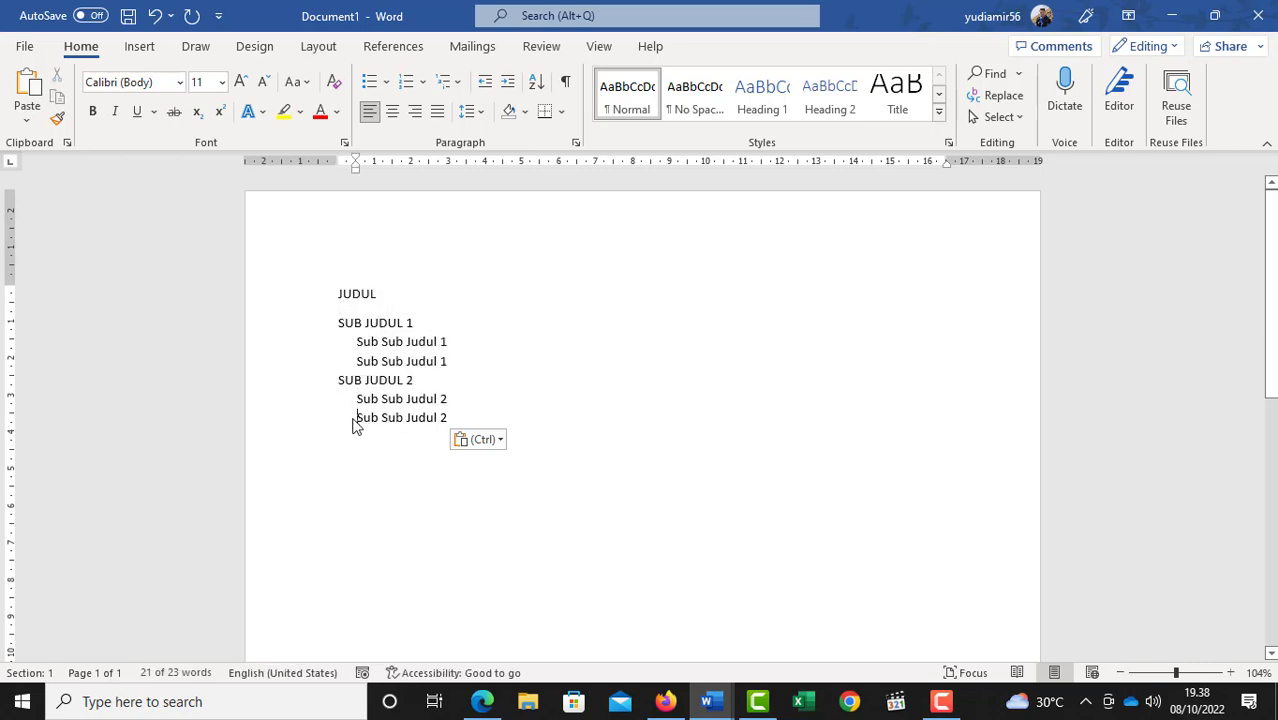
click(414, 326)
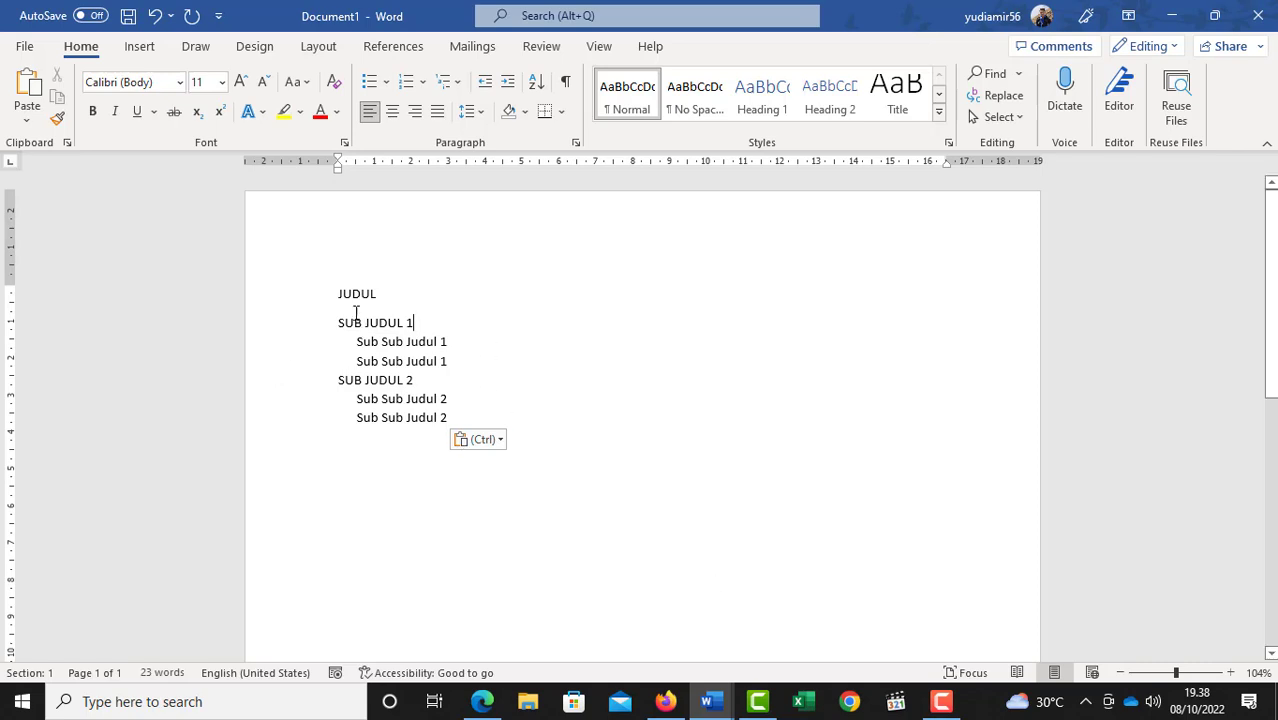
- Apply Heading 1 to the JUDUL line and format it as bold, centered Times New Roman at size 14
drag(339, 293, 386, 297)
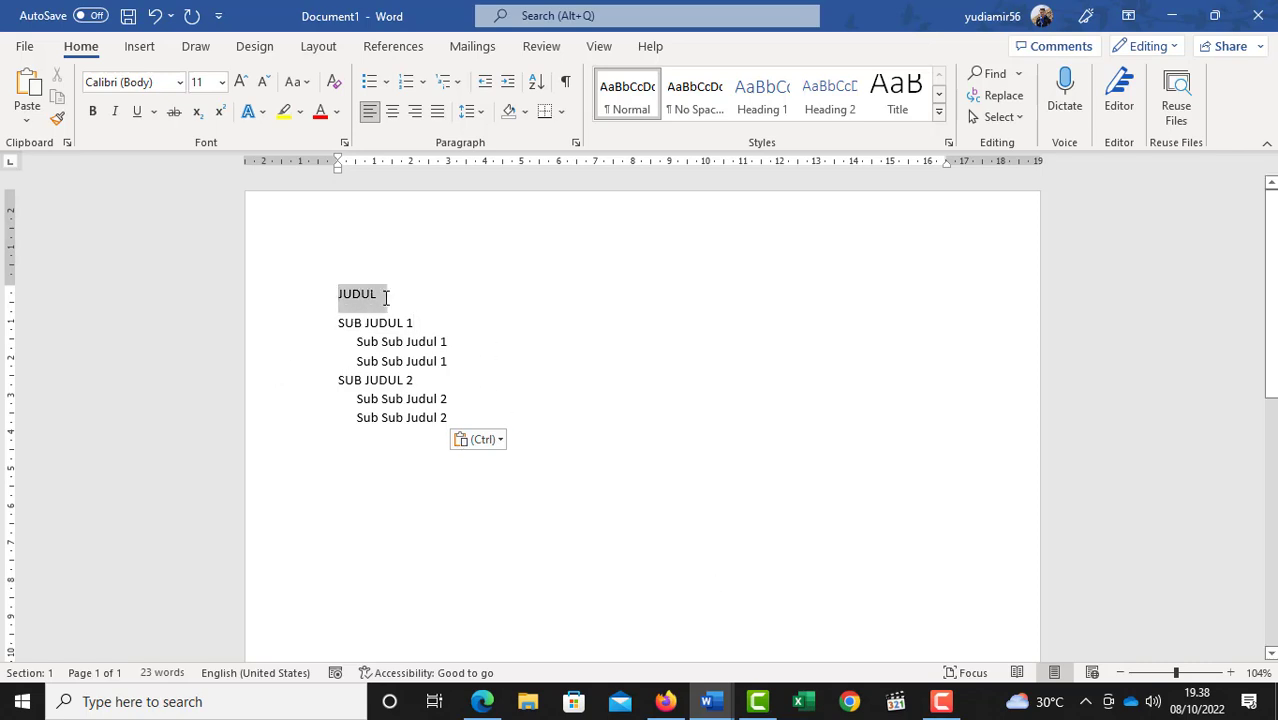
click(777, 108)
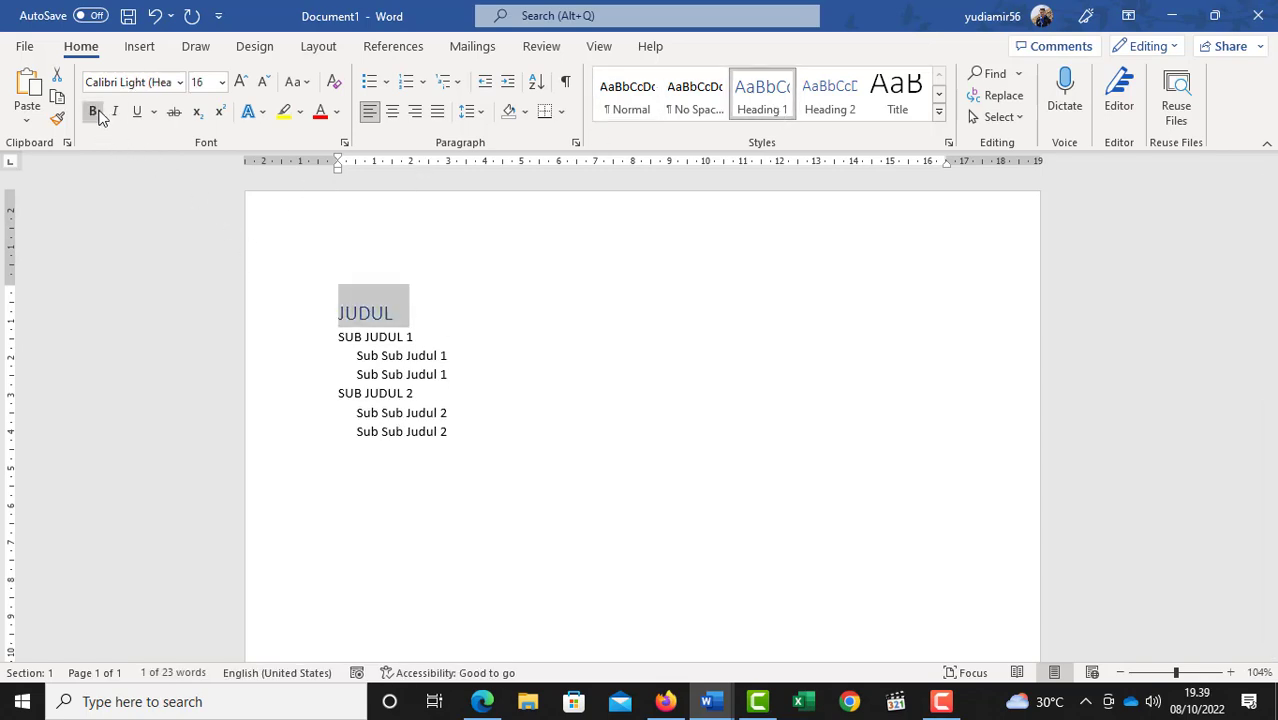
click(118, 86)
text(Times New Roma)
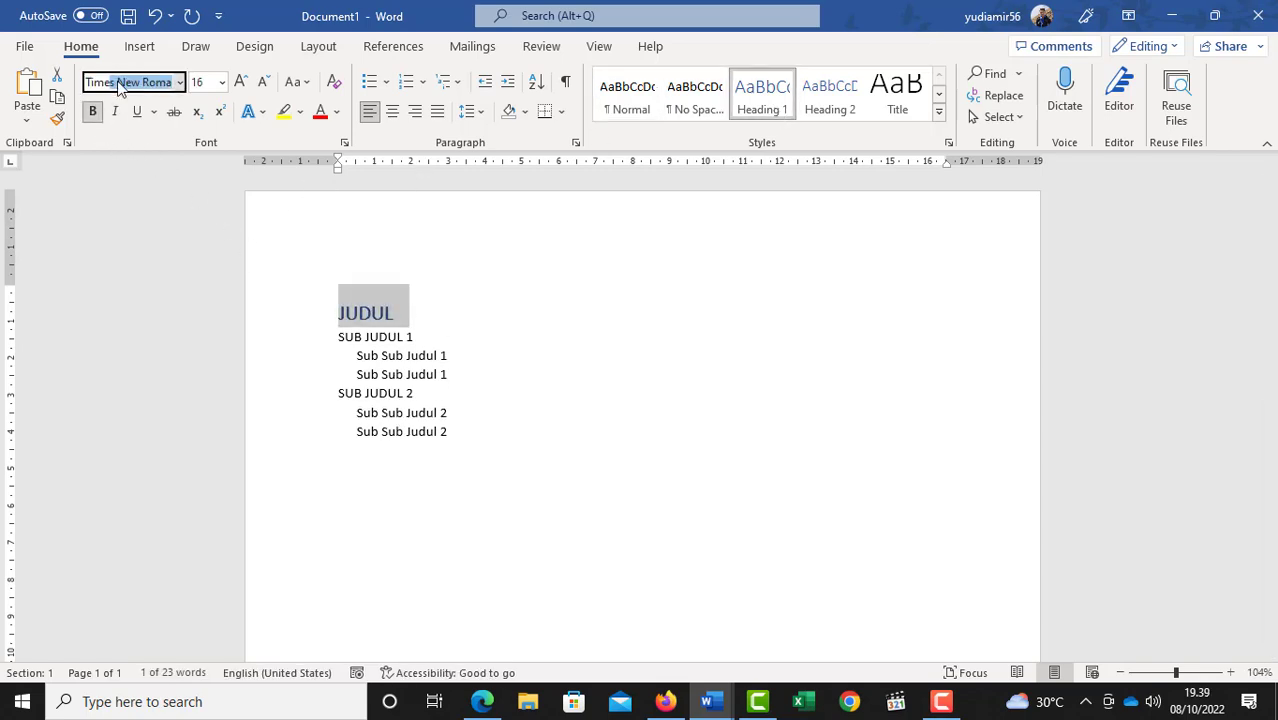
key(Return)
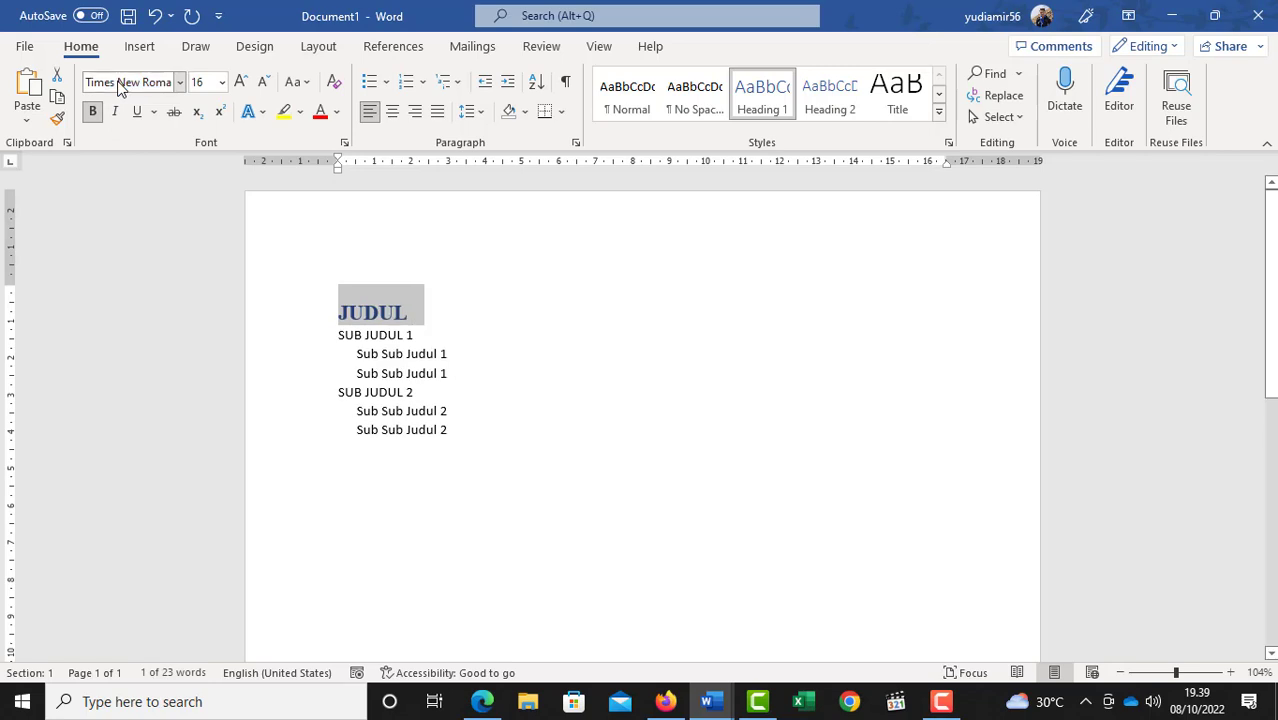
click(221, 82)
click(207, 213)
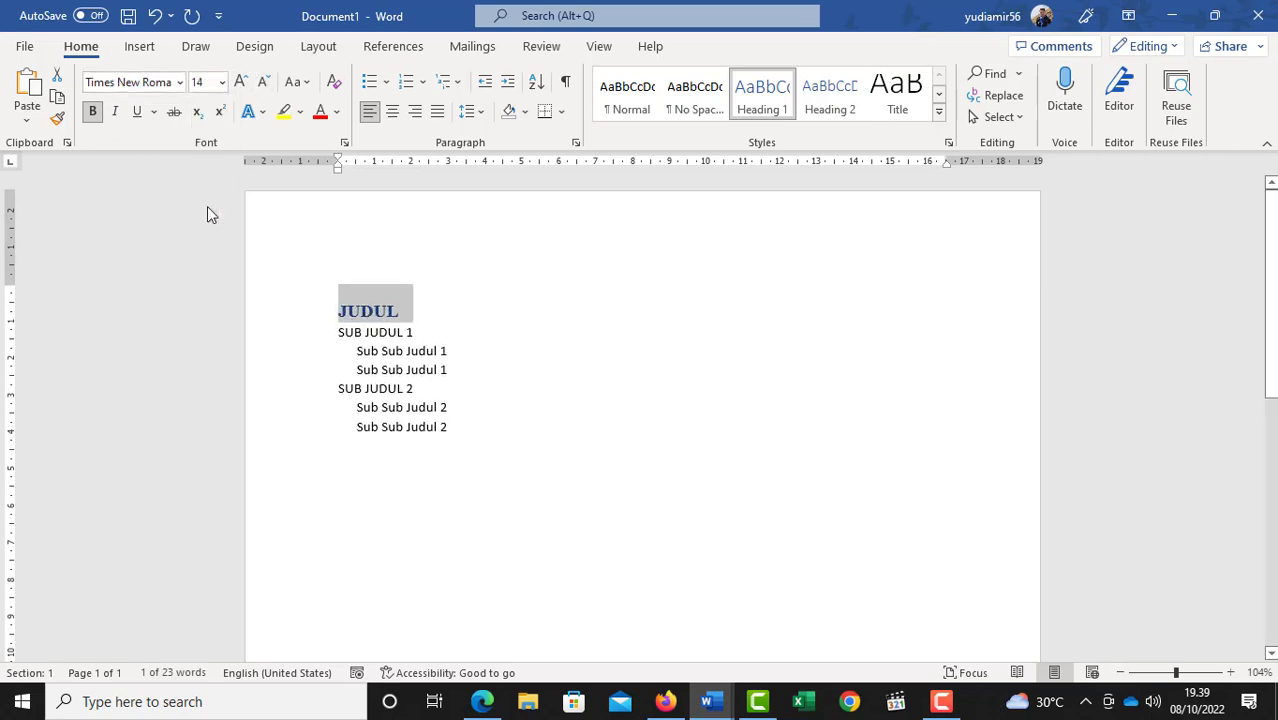
click(392, 111)
- Apply the Heading 2 style to the SUB JUDUL 1 and SUB JUDUL 2 lines
click(418, 334)
shift+click(338, 332)
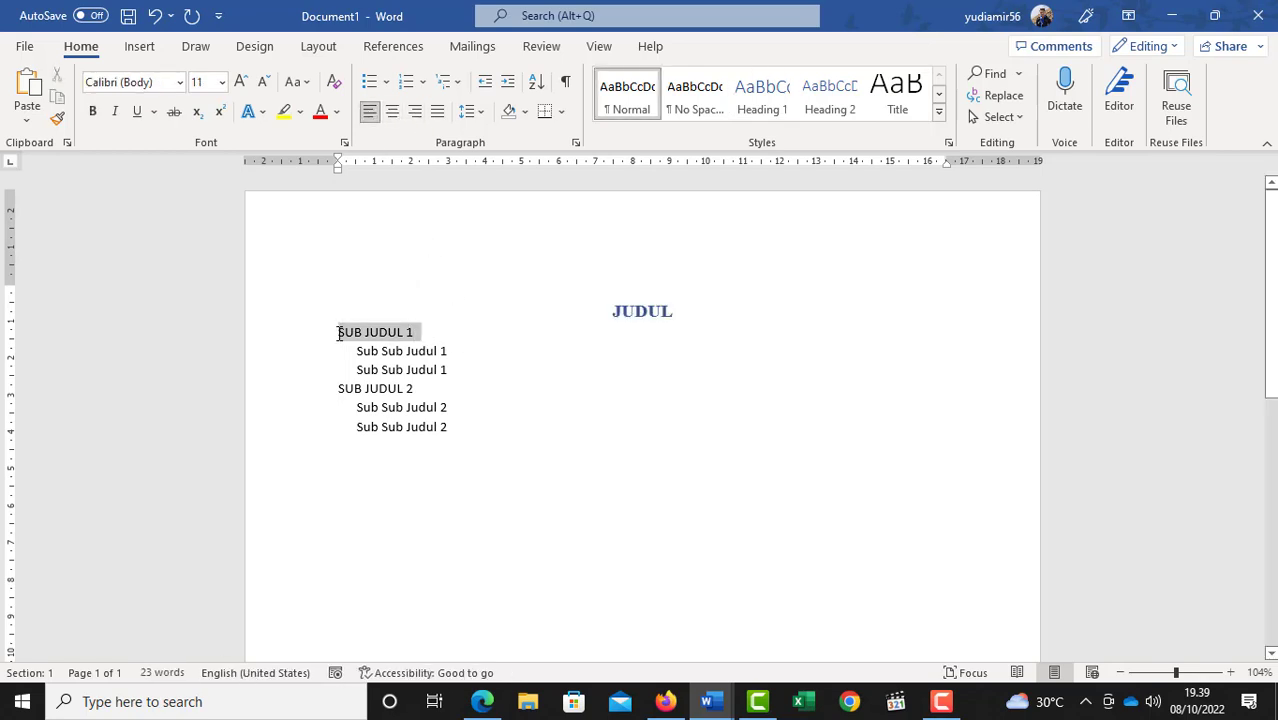
click(841, 106)
drag(413, 395, 338, 395)
click(838, 112)
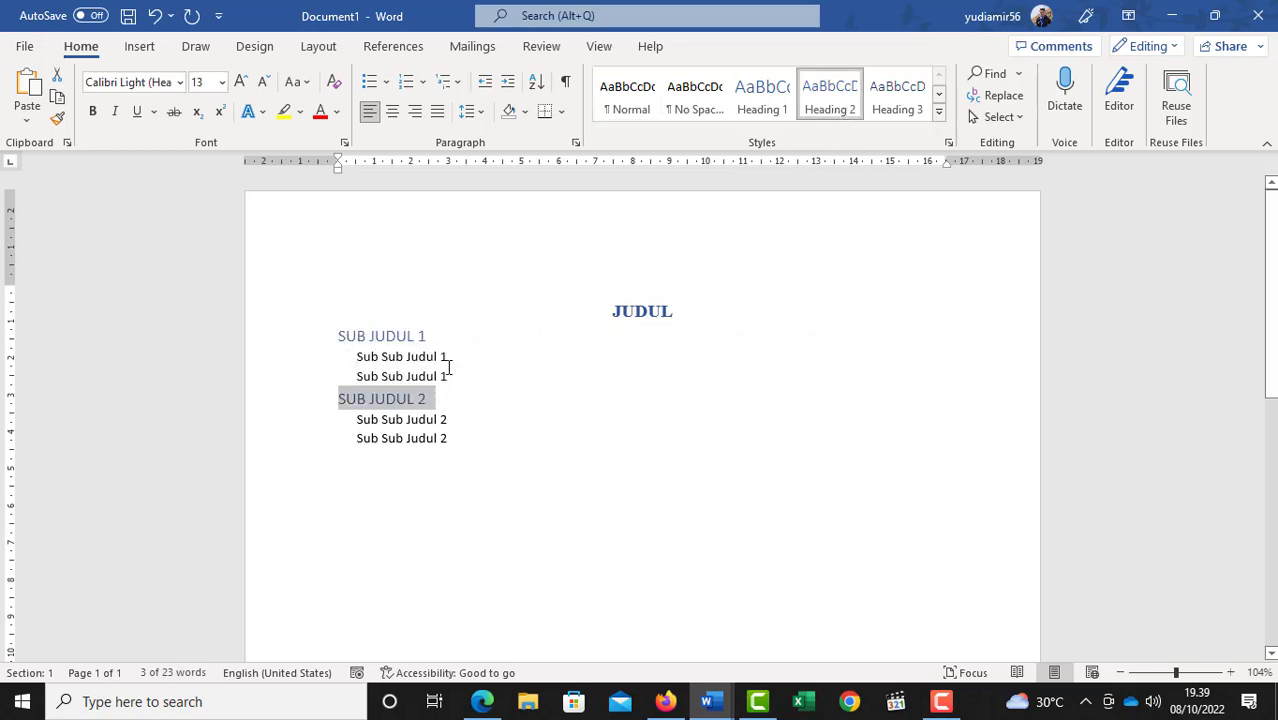
- Apply the Heading 3 style to both Sub Sub Judul 1 lines and both Sub Sub Judul 2 lines
click(451, 378)
drag(453, 383, 357, 356)
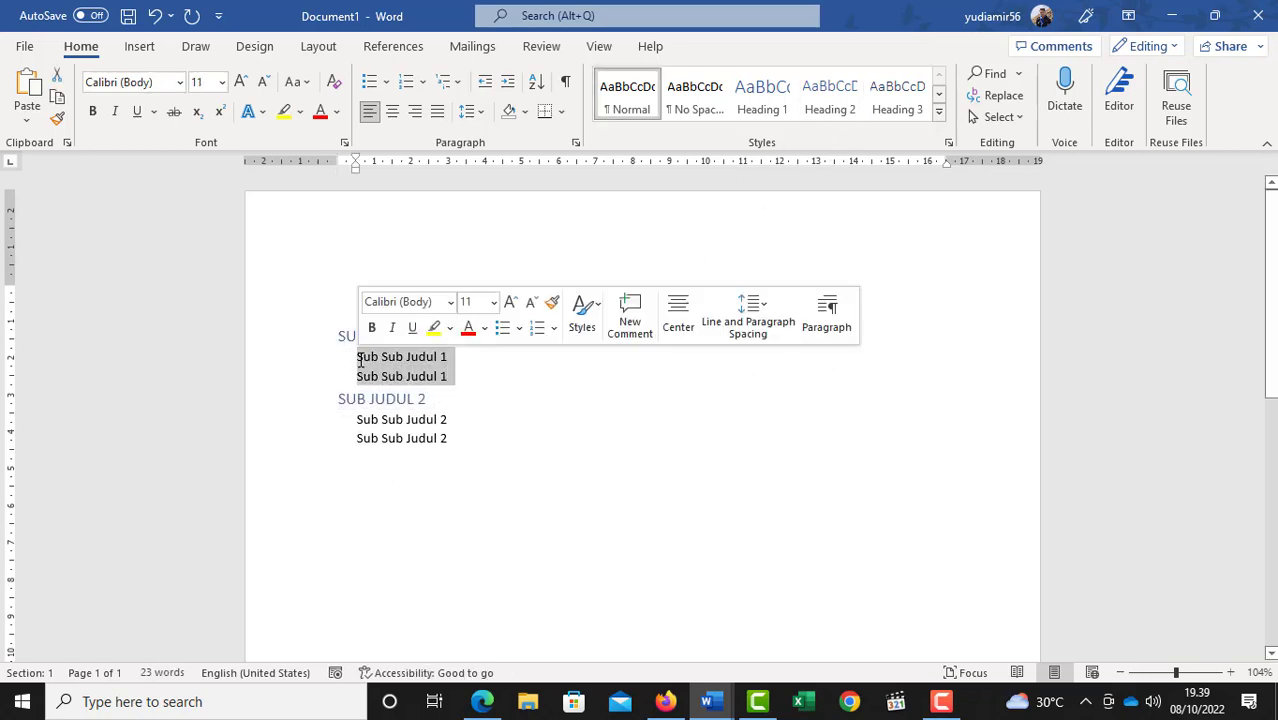
click(895, 104)
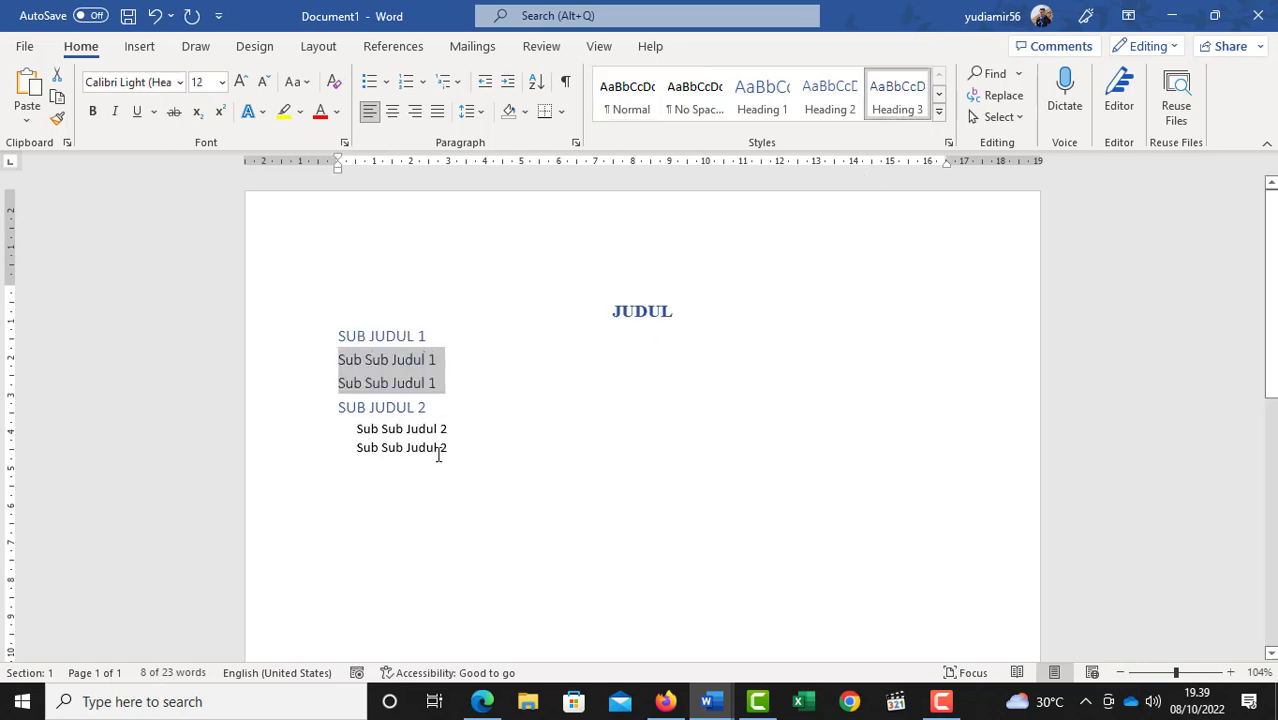
drag(437, 448, 352, 430)
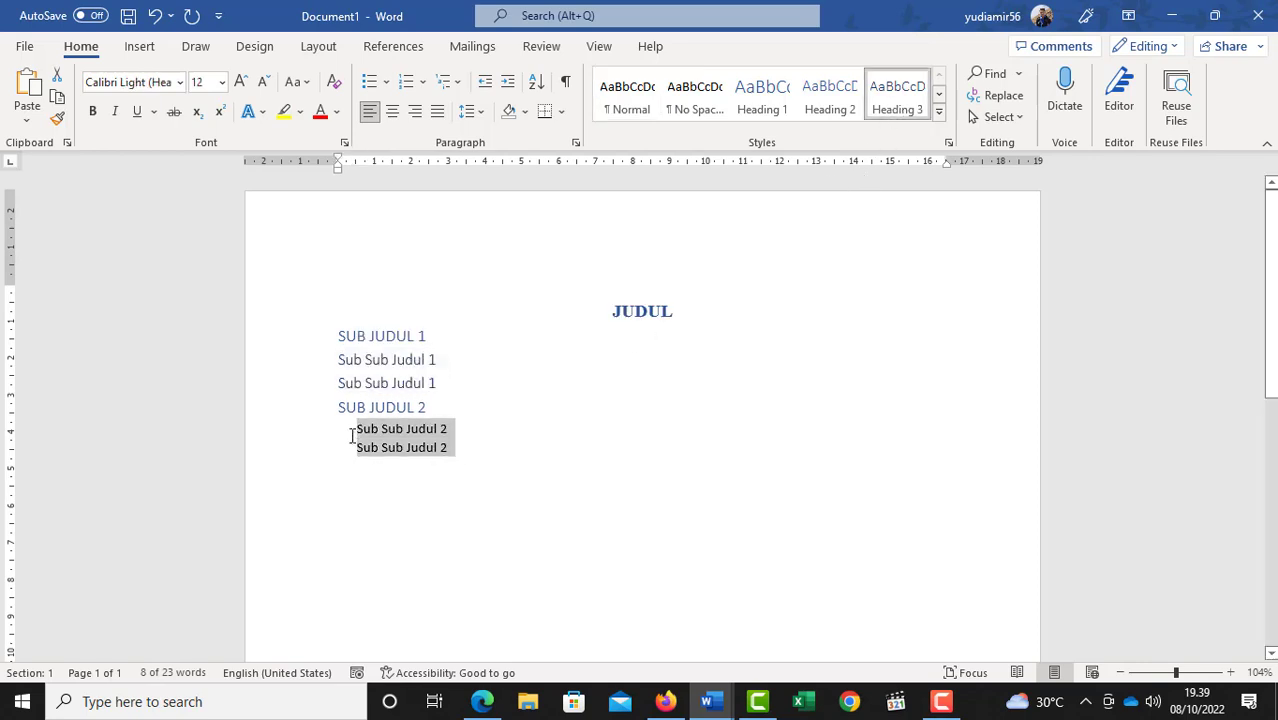
click(905, 101)
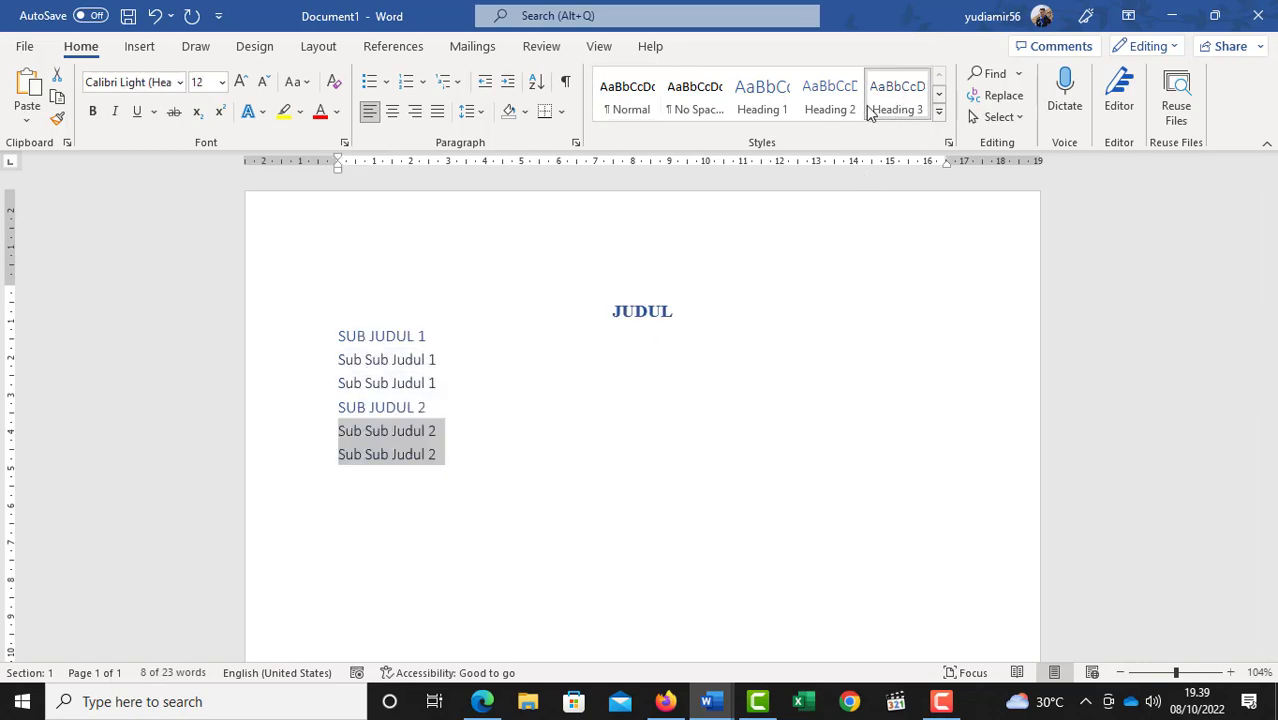
- Set the font of all subheadings below JUDUL to Times New Roman
click(471, 350)
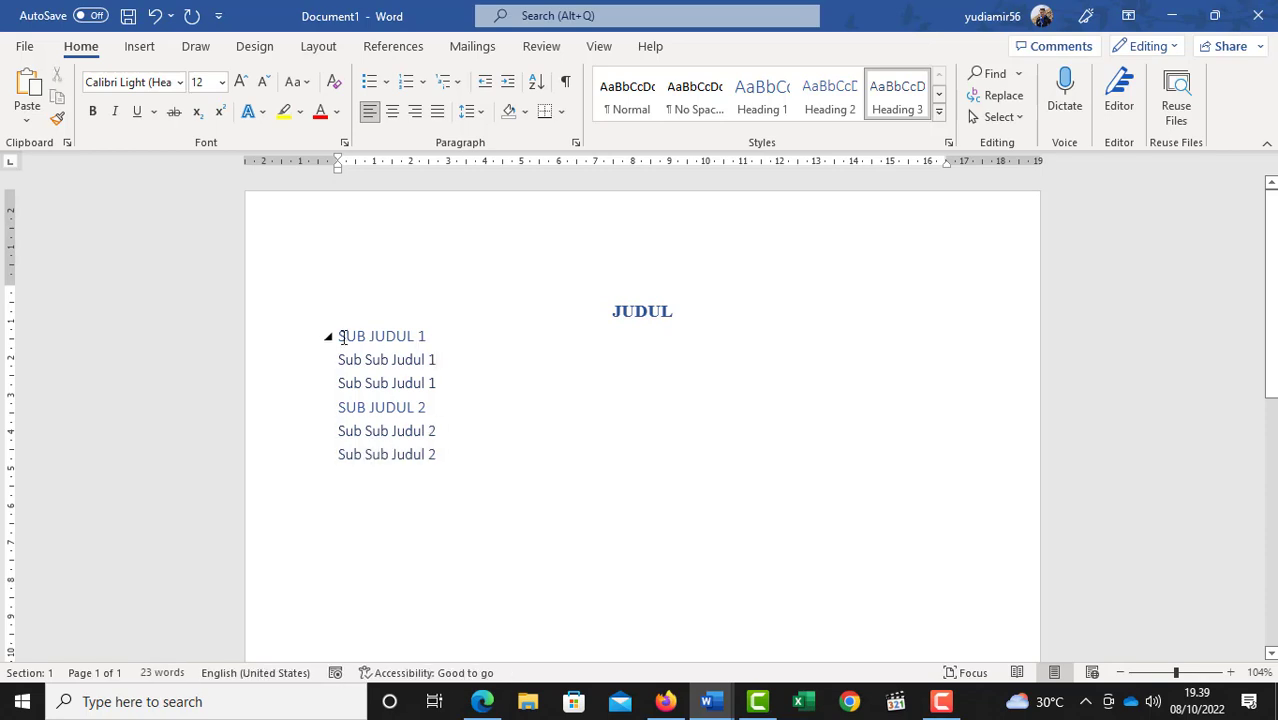
drag(338, 470, 343, 331)
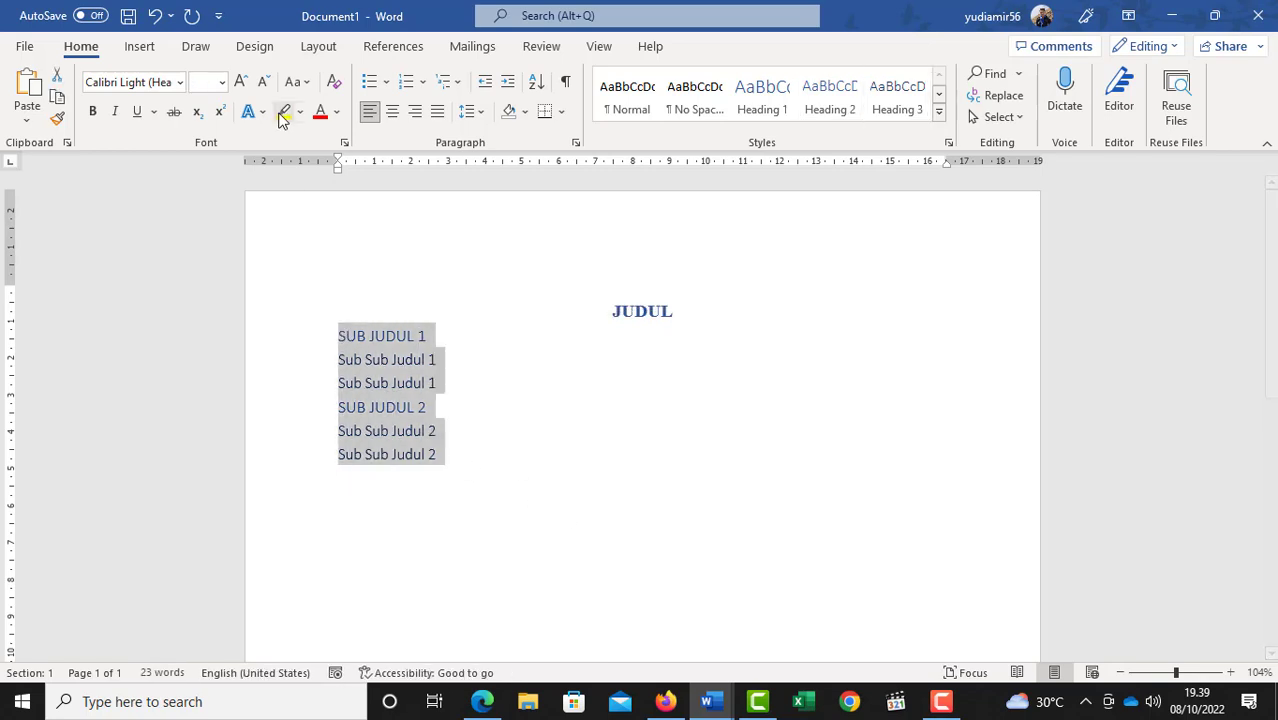
click(155, 84)
text(t)
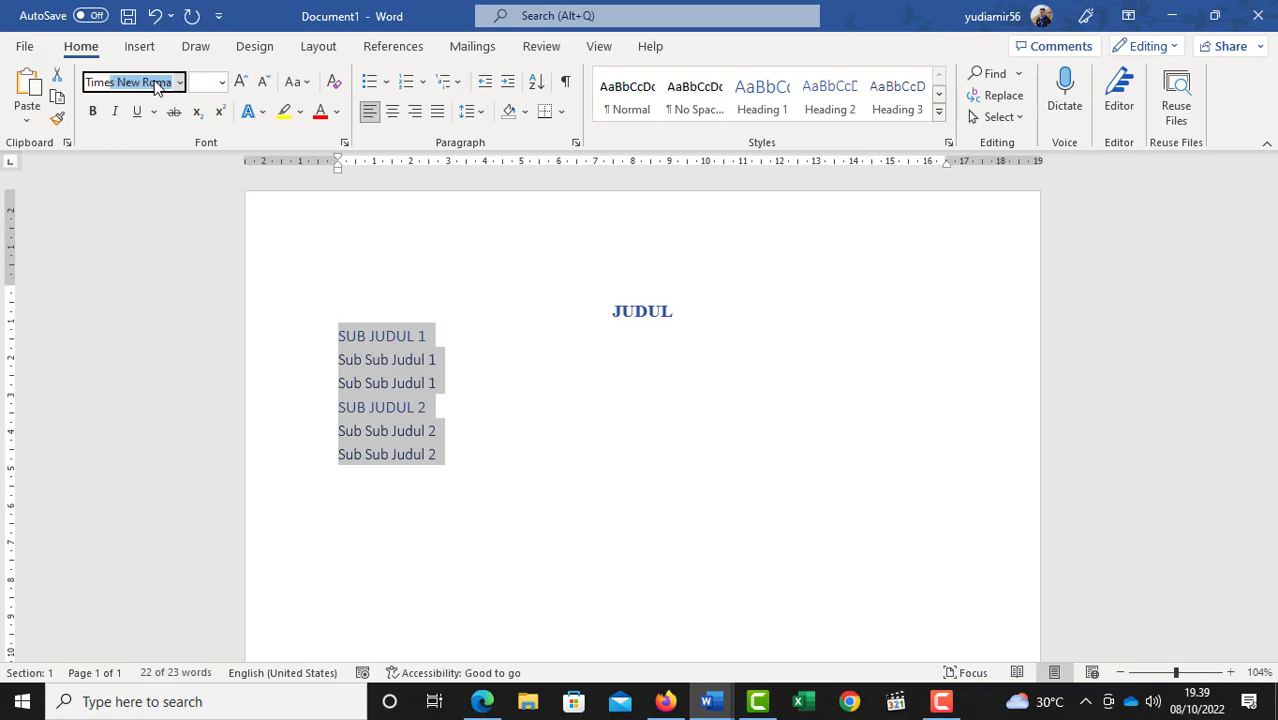
key(Return)
click(405, 334)
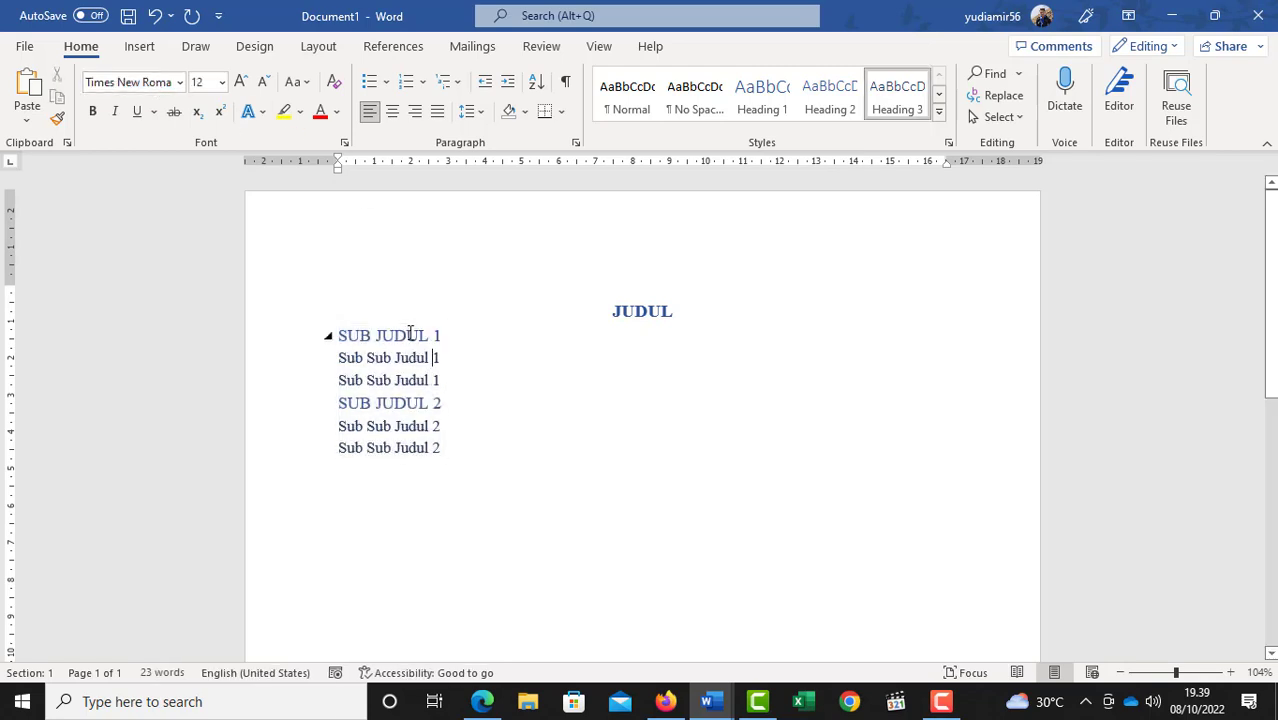
click(408, 403)
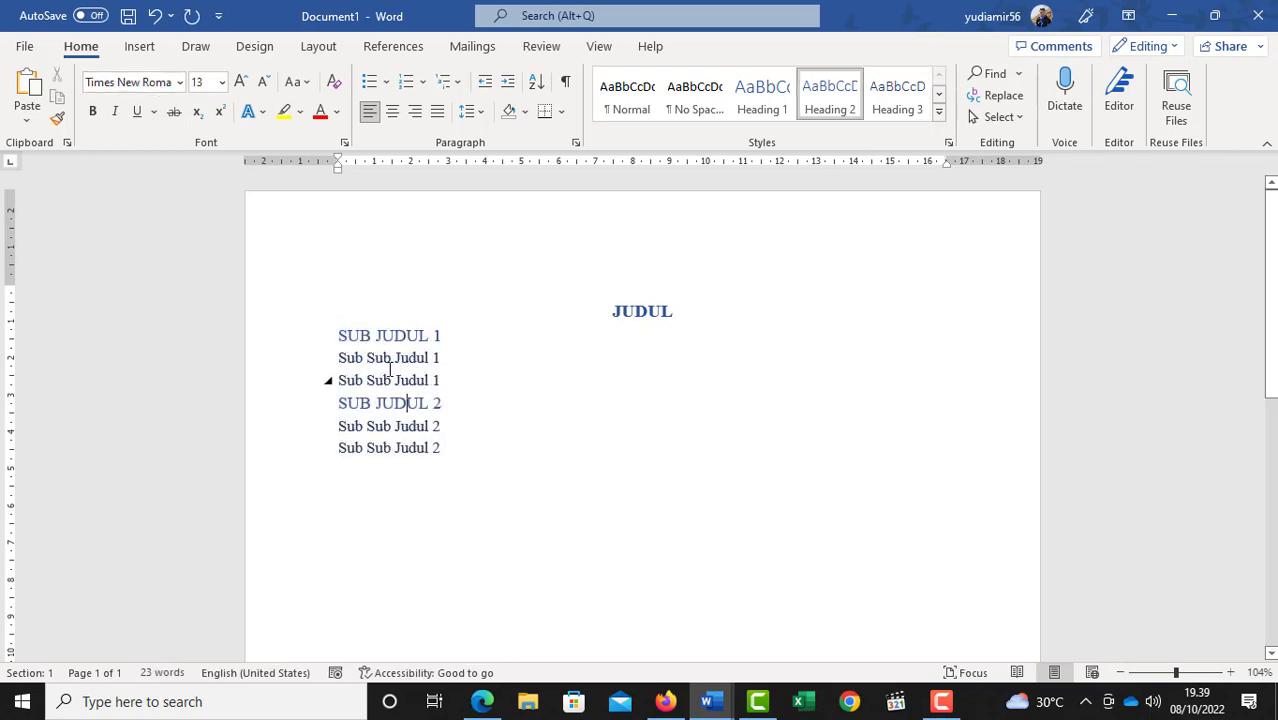
click(389, 373)
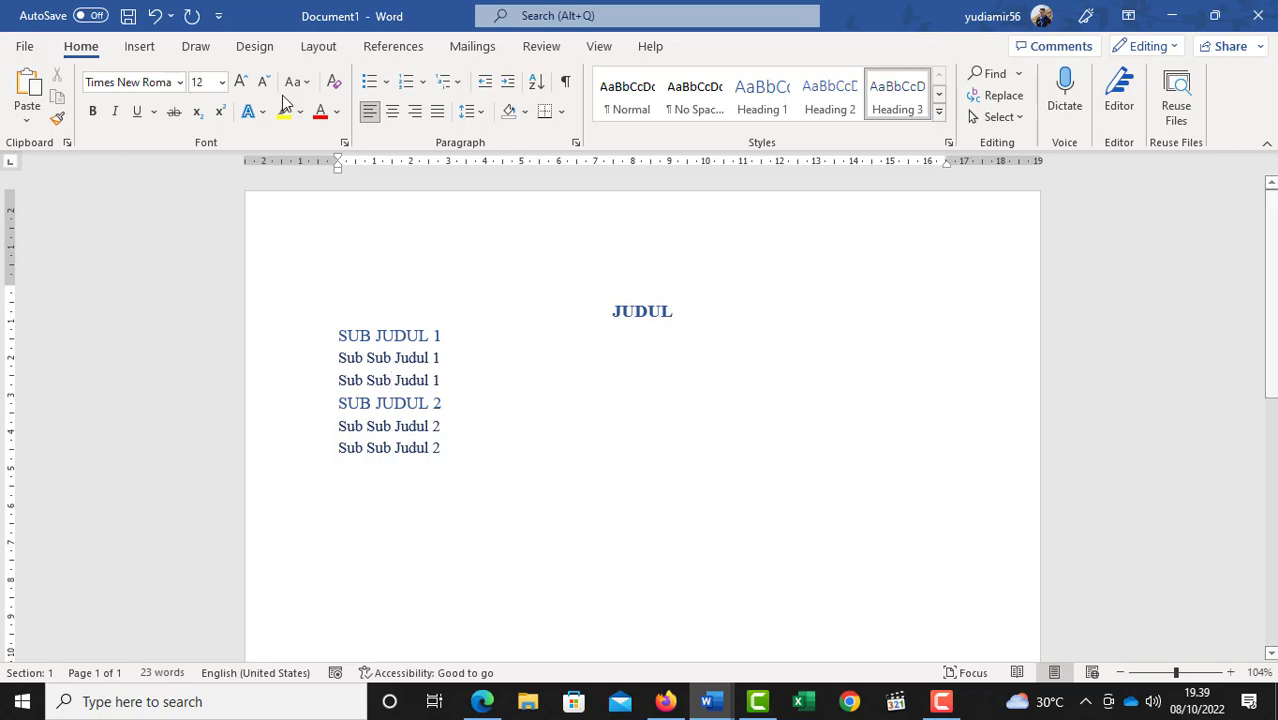
- Set the font color of the title and all subheadings to Automatic
drag(462, 447, 314, 303)
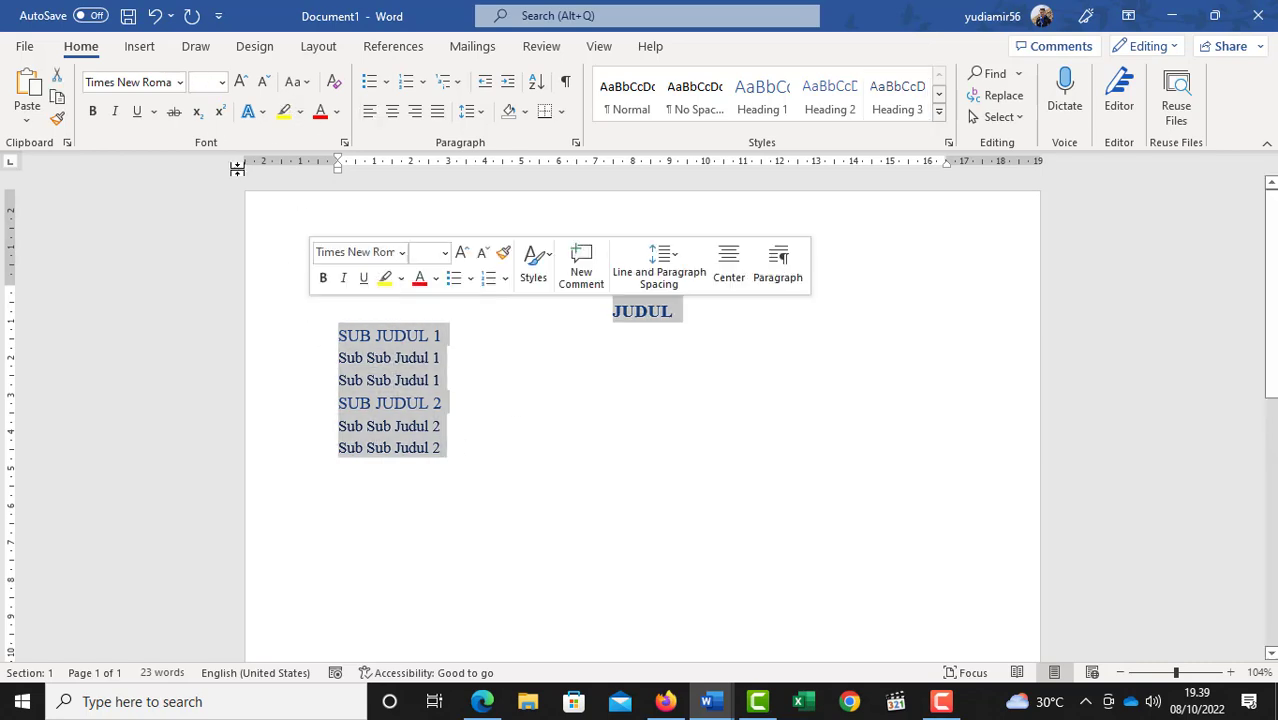
click(337, 112)
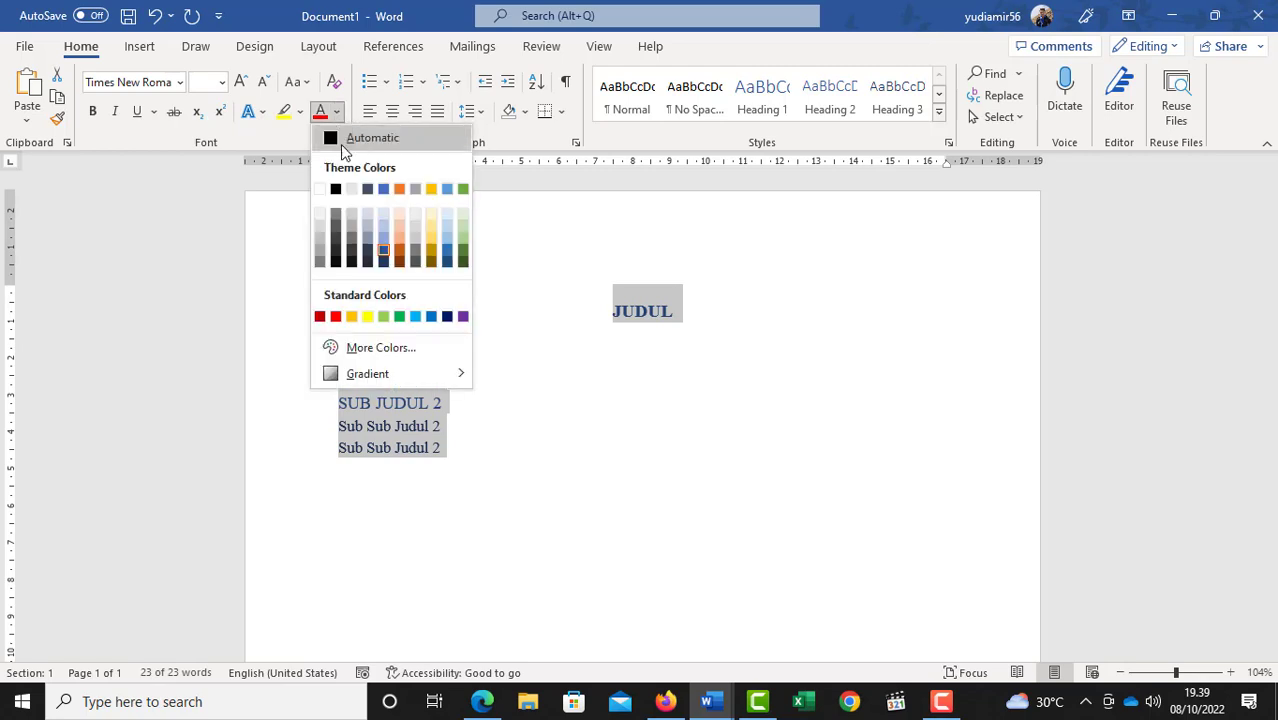
click(355, 137)
- Generate sample body text below the SUB JUDUL 1 heading with the formula =rand(3,5)
click(448, 343)
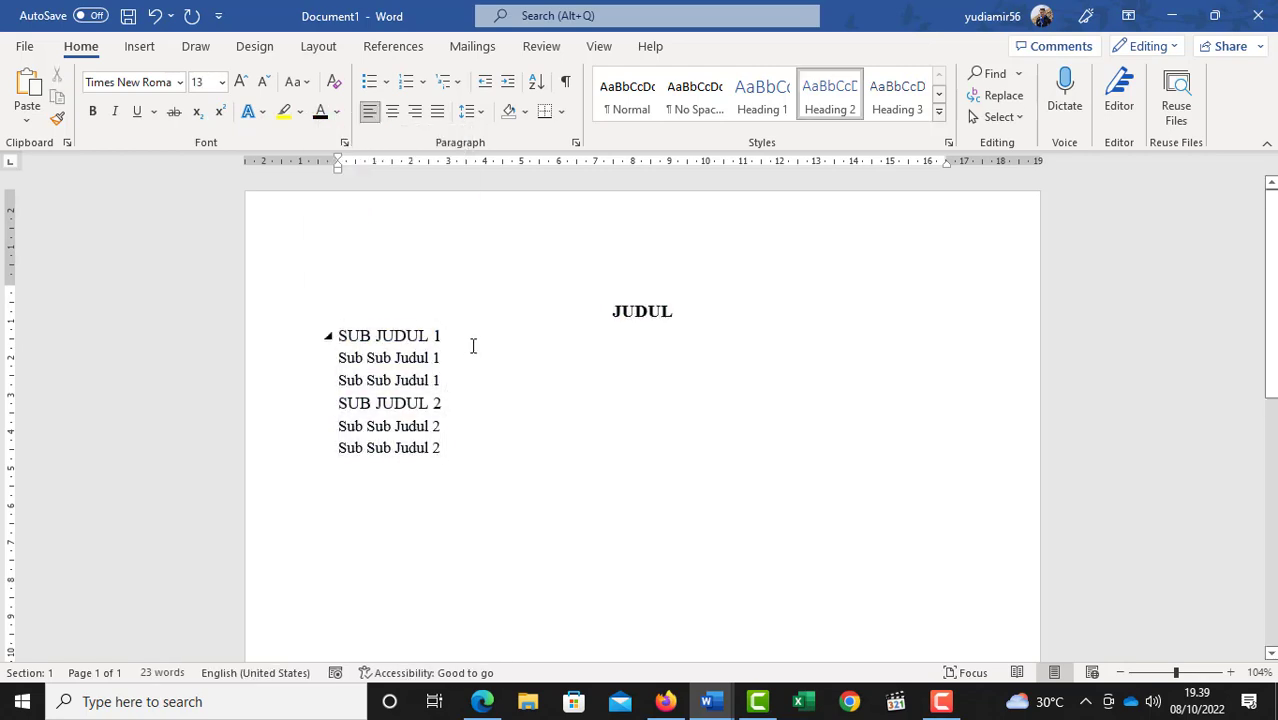
key(Return)
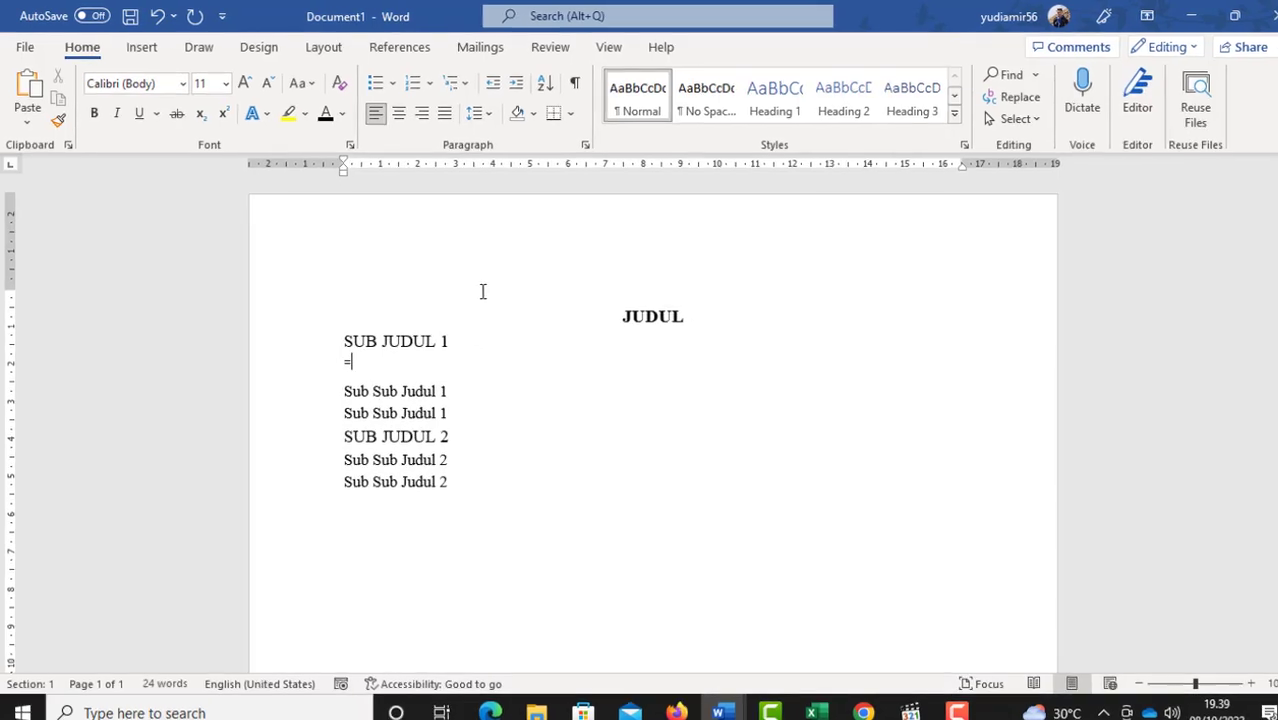
text(=rand()
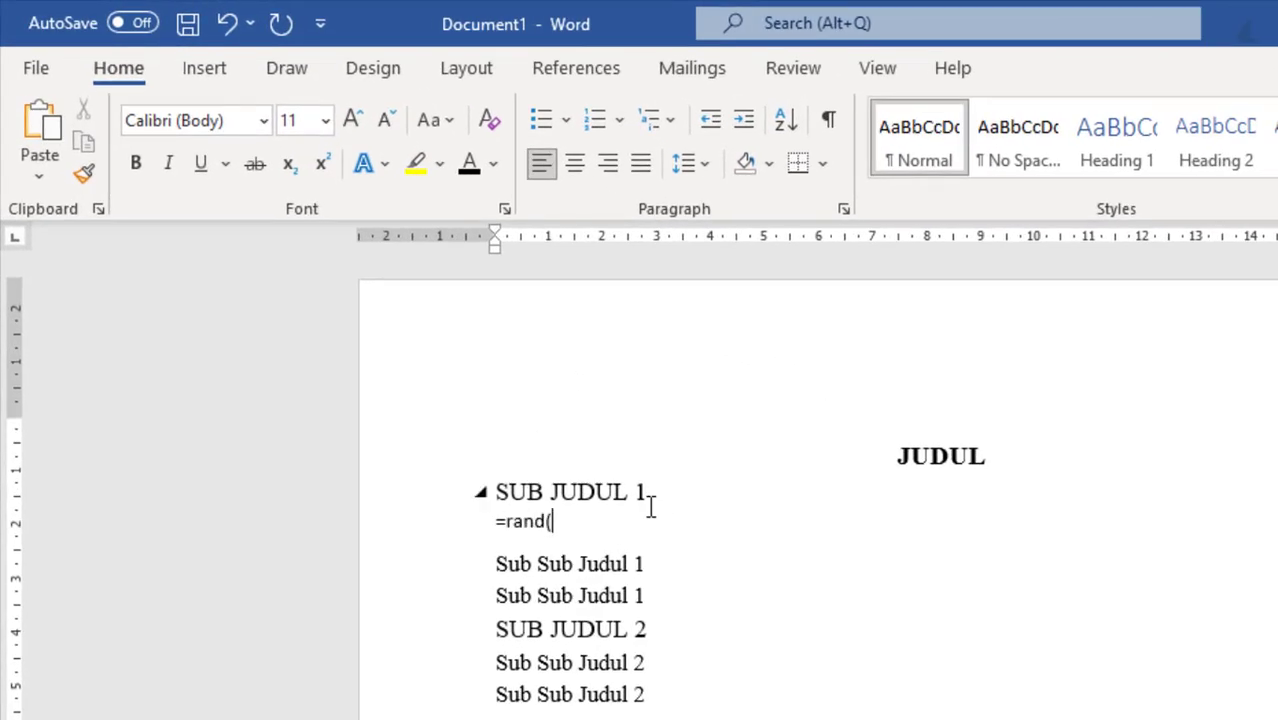
text(2)
key(BackSpace)
text(3,5))
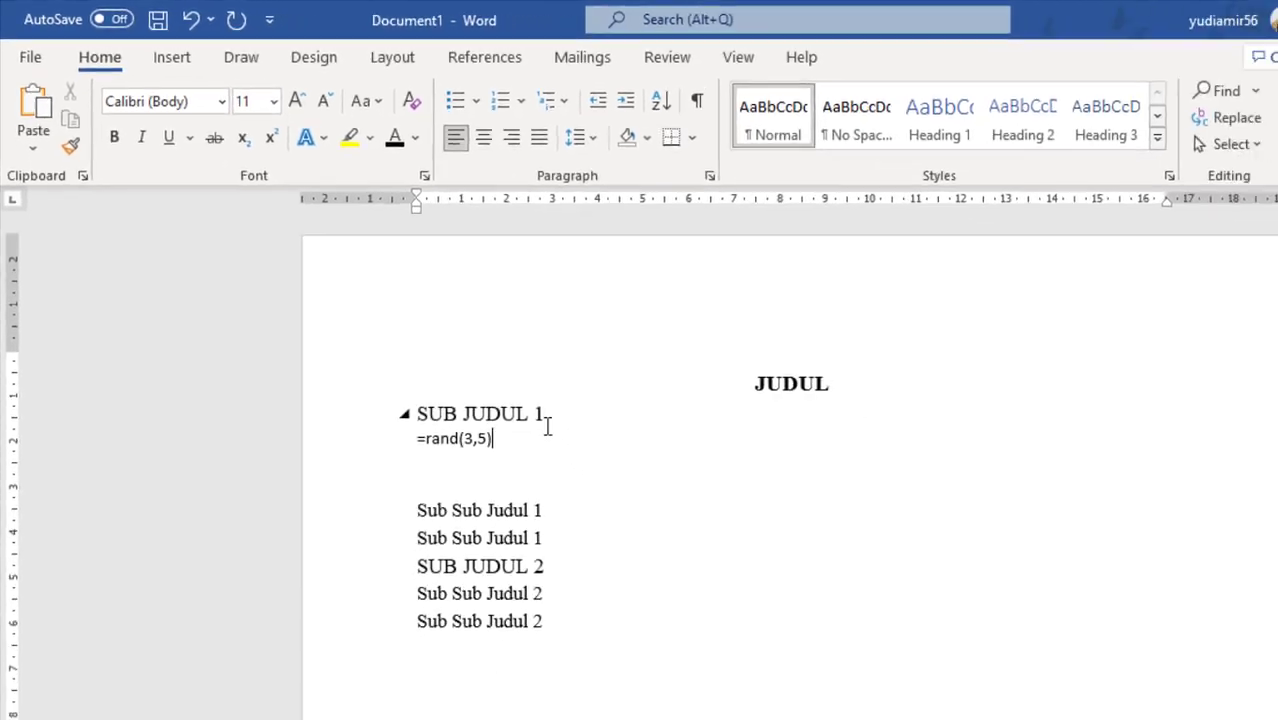
key(Return)
- Justify the sample paragraphs under SUB JUDUL 1 and delete the empty line below them
drag(780, 332, 815, 562)
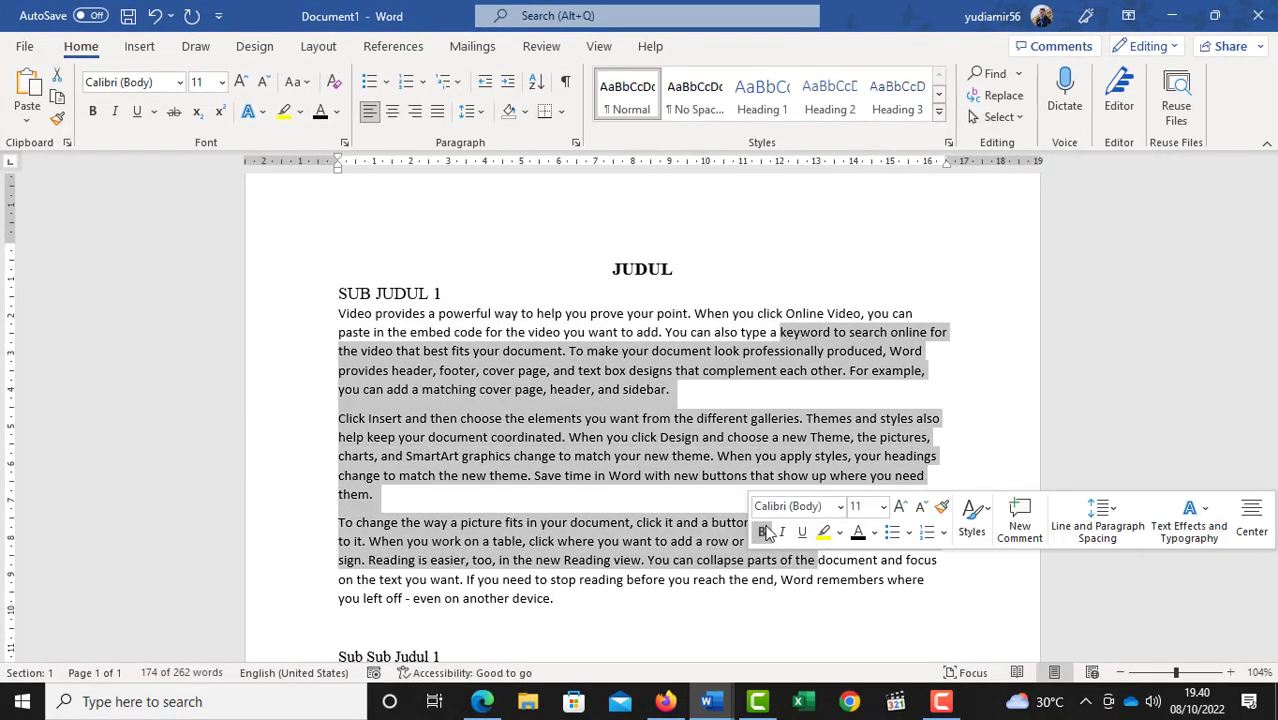
key(ctrl+j)
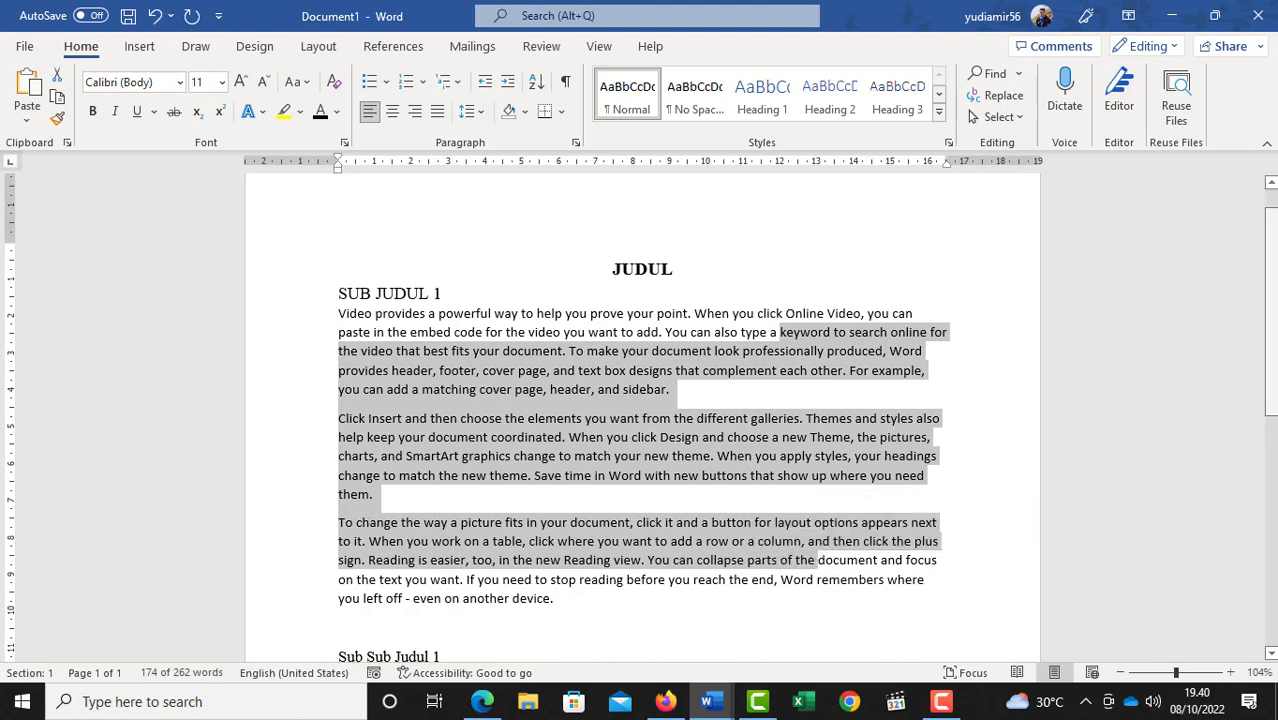
click(661, 394)
scroll(412, 470, down, 3)
click(404, 446)
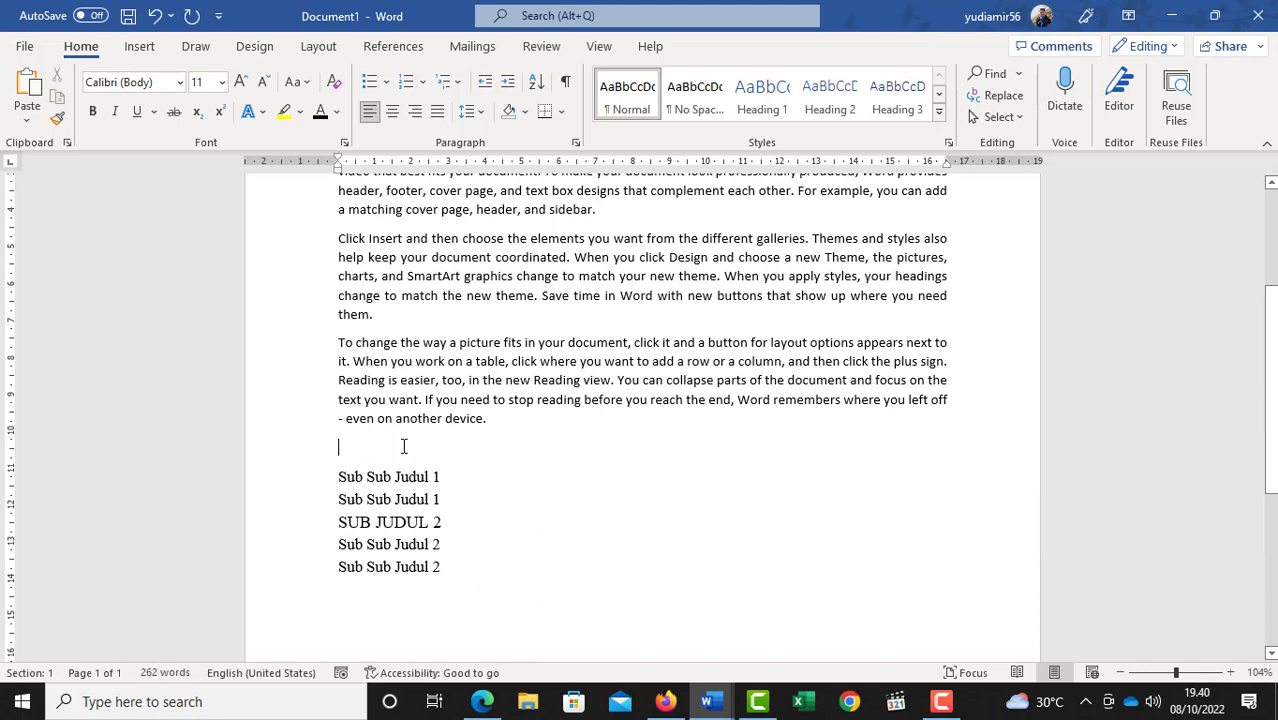
key(Delete)
click(444, 436)
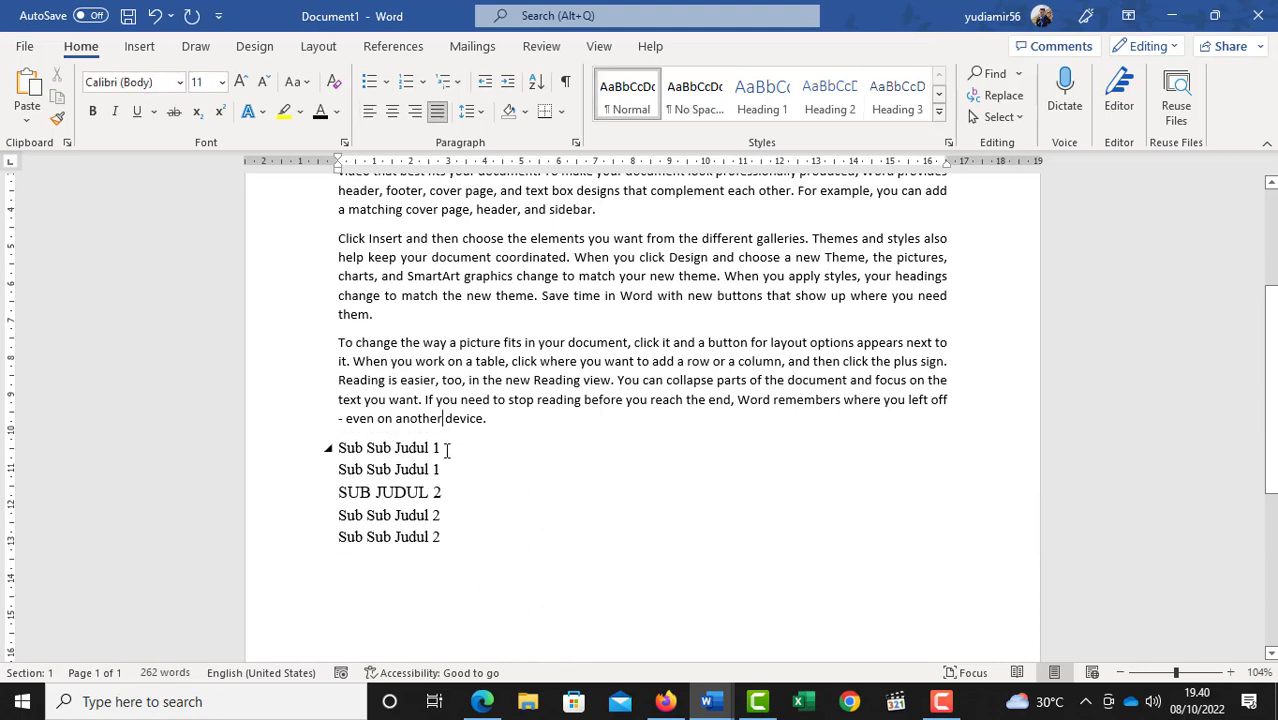
- Generate sample text with =rand(2,3) below the first Sub Sub Judul 1 heading and delete the empty line after it
click(497, 446)
key(Return)
text(=)
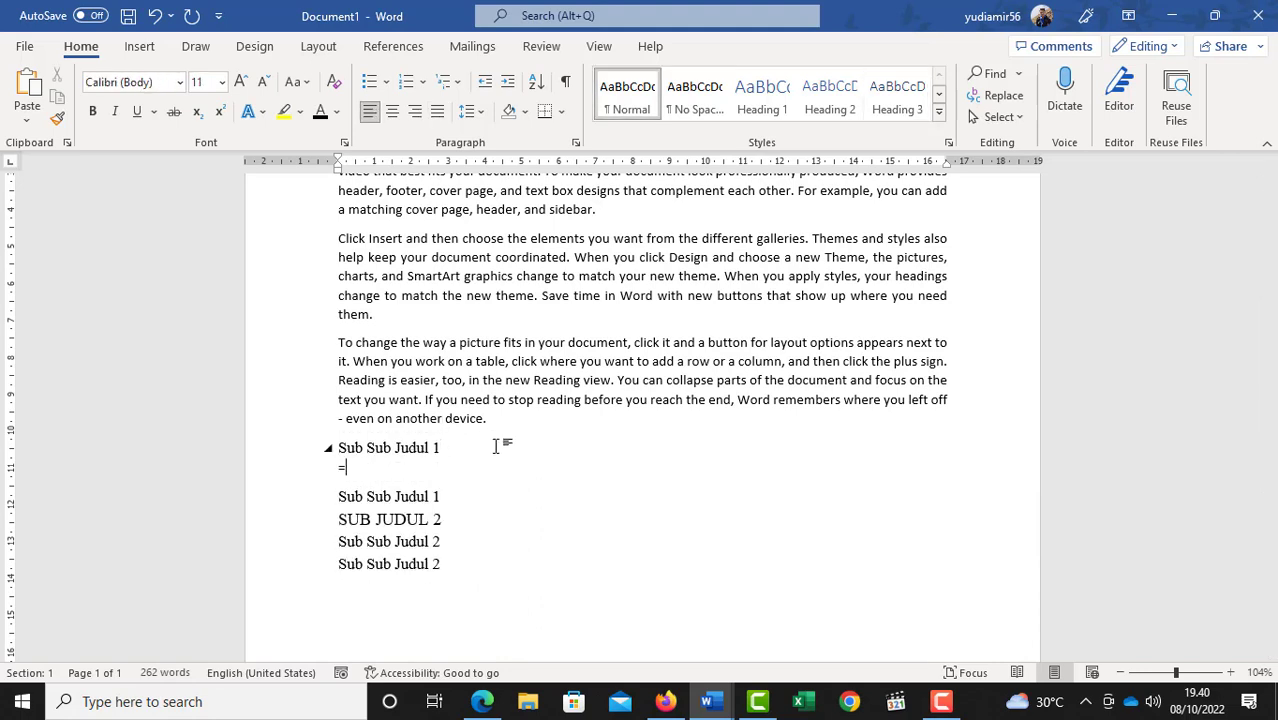
text(rand(2,3))
key(Return)
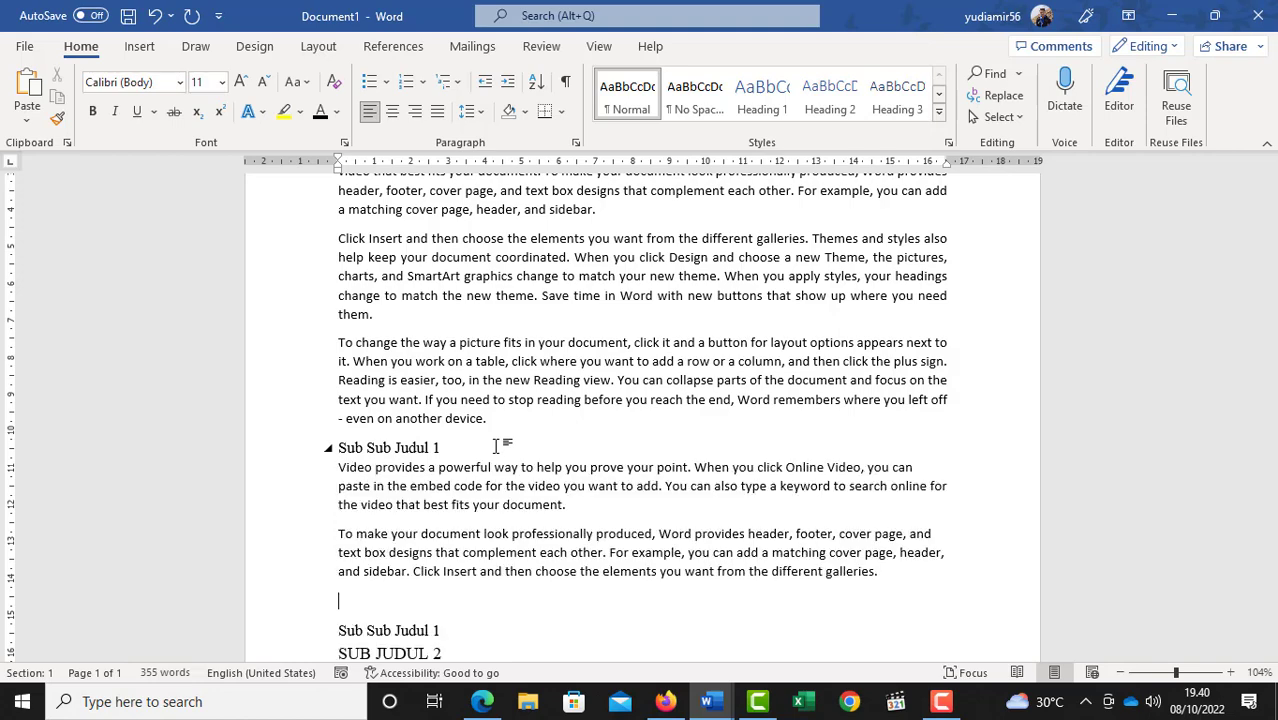
scroll(465, 475, down, 2)
key(Delete)
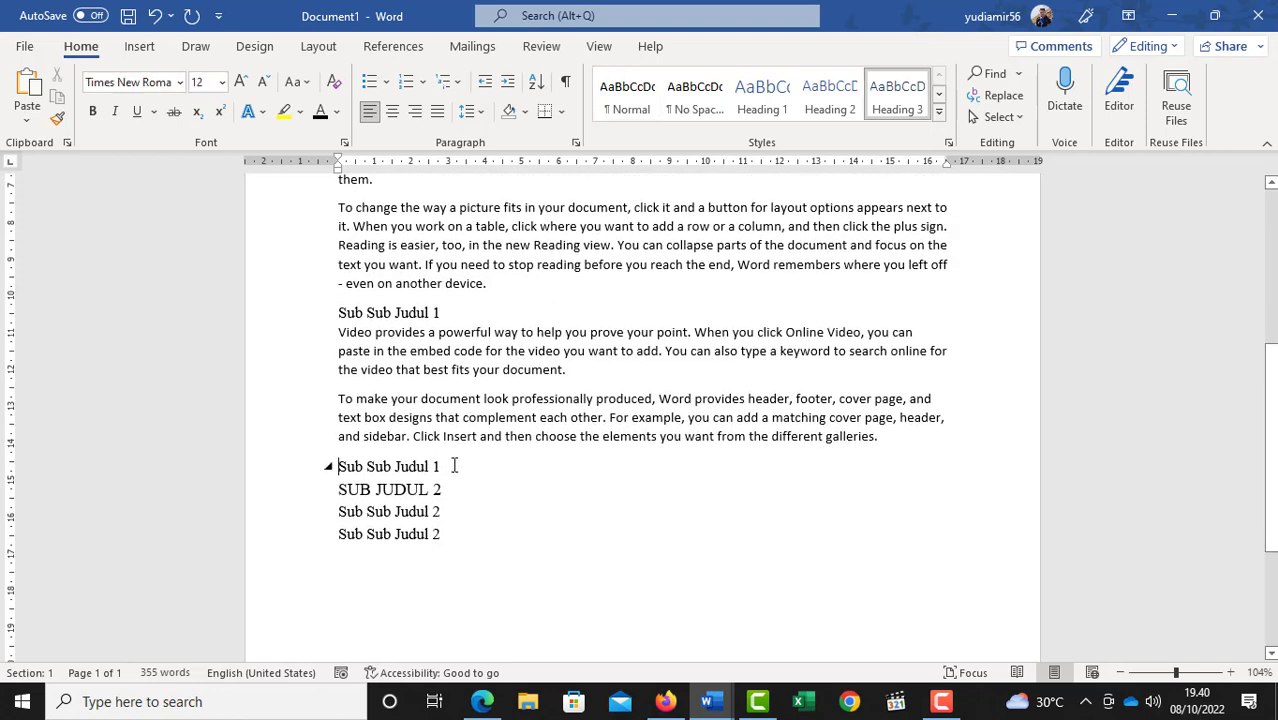
- Generate sample text with =rand(2,3) below the second Sub Sub Judul 1 heading
key(Return)
text(=r)
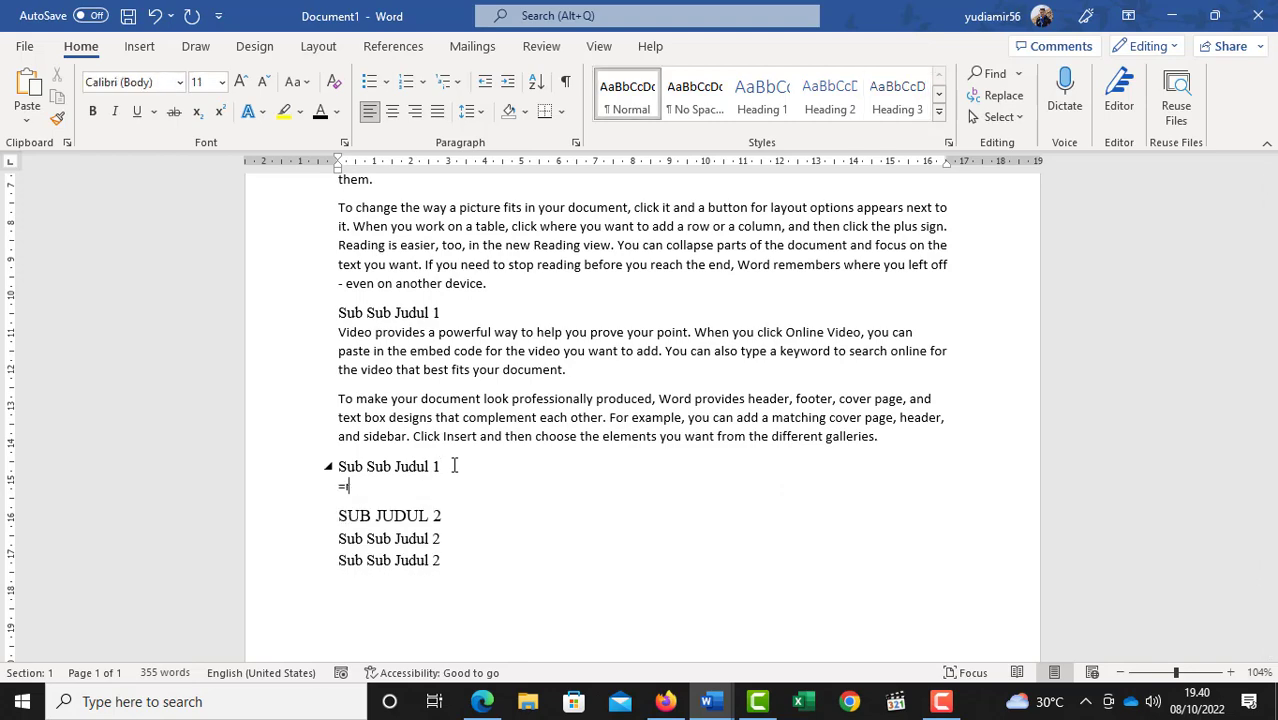
text(and(2,3))
key(Return)
- Add centered page numbers in the header using Top of Page, Plain Number 2, and return to the body text
scroll(446, 347, up, 3)
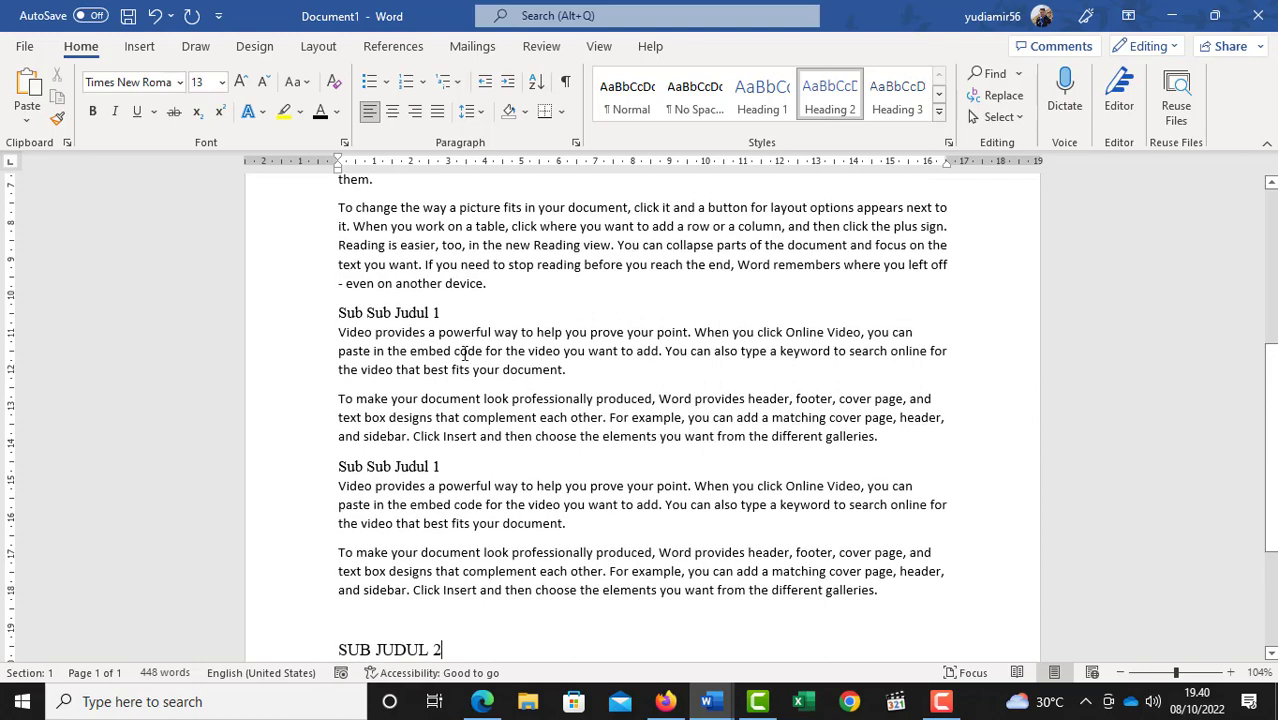
scroll(454, 434, down, 3)
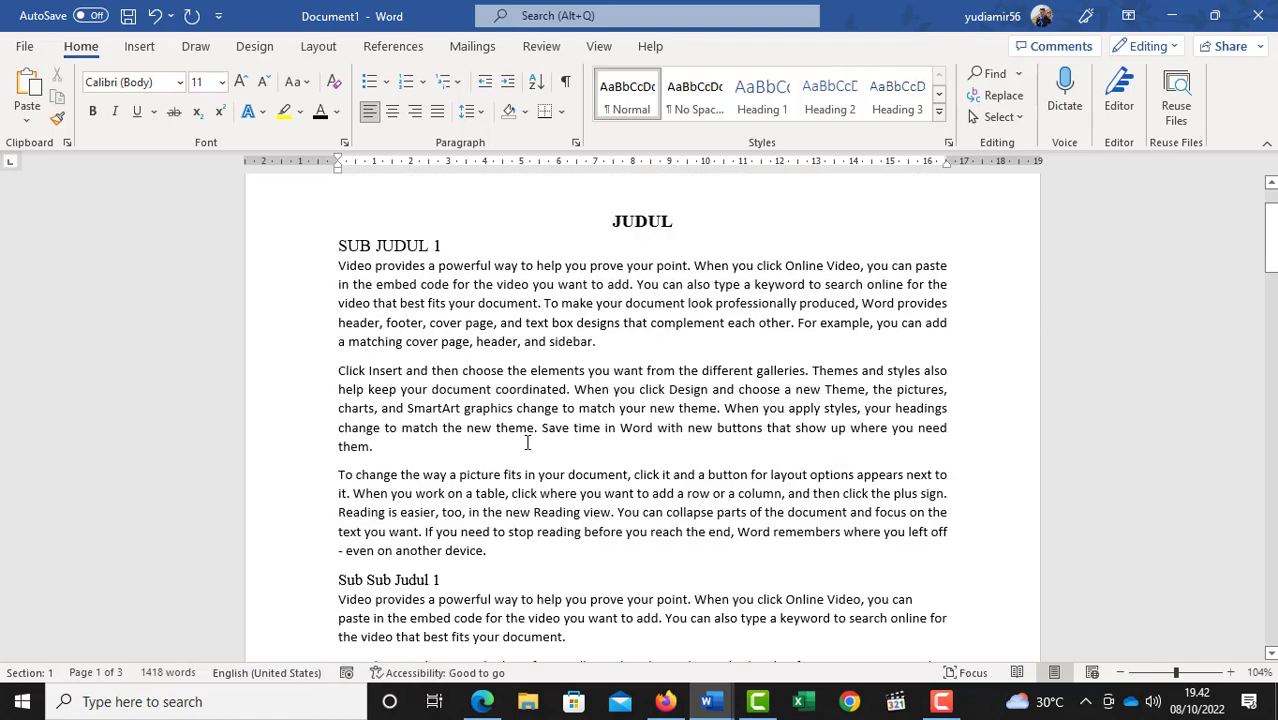
scroll(527, 442, down, 10)
ctrl+scroll(542, 462, down, 9)
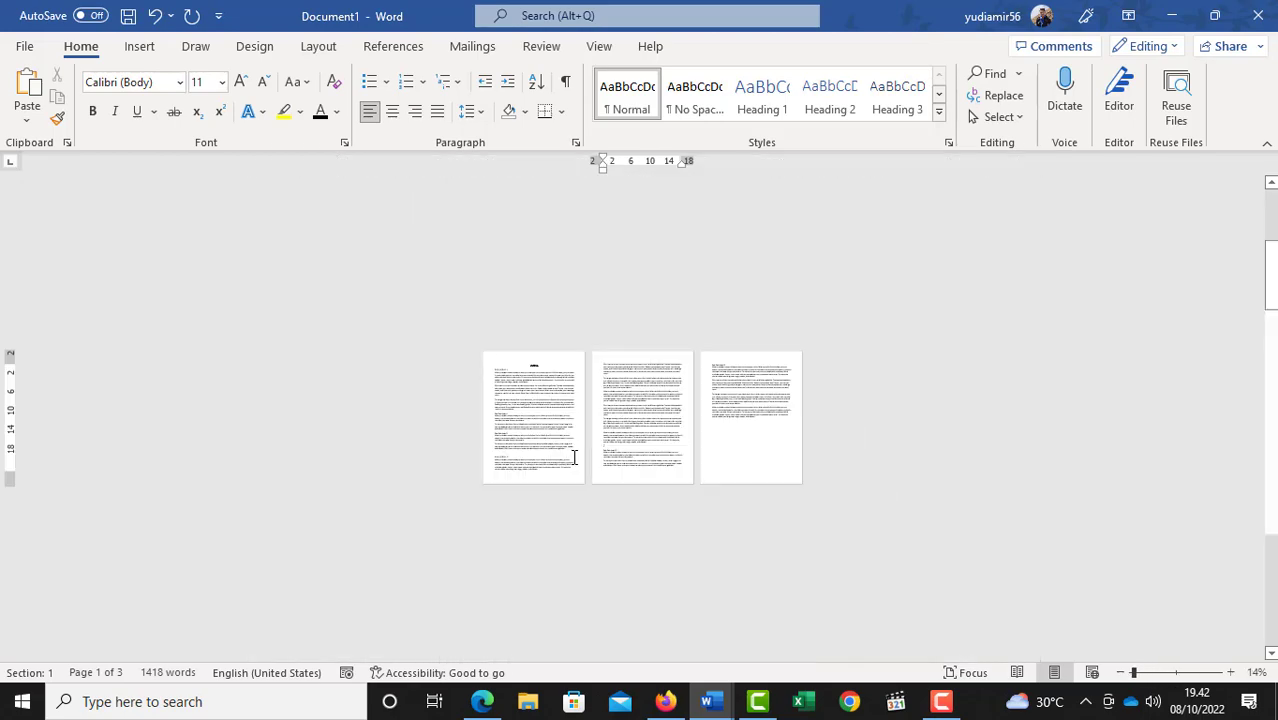
ctrl+scroll(733, 443, up, 1)
scroll(733, 443, up, 1)
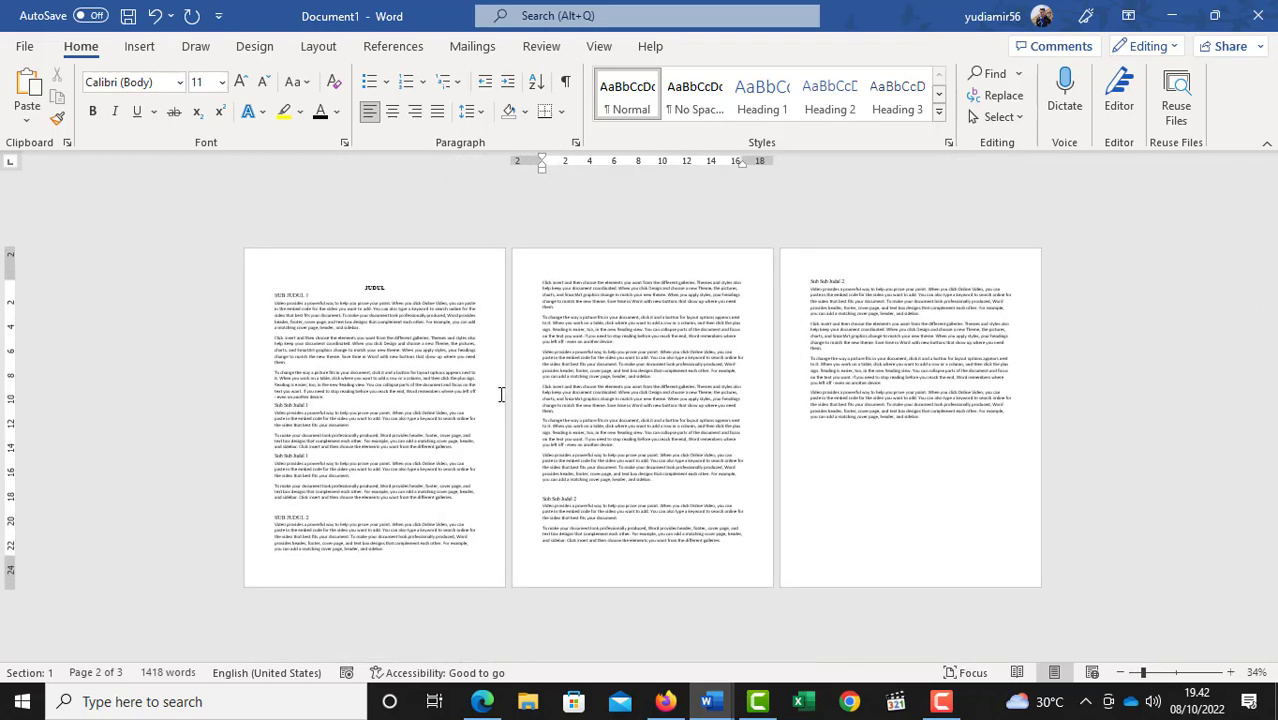
scroll(440, 408, up, 3)
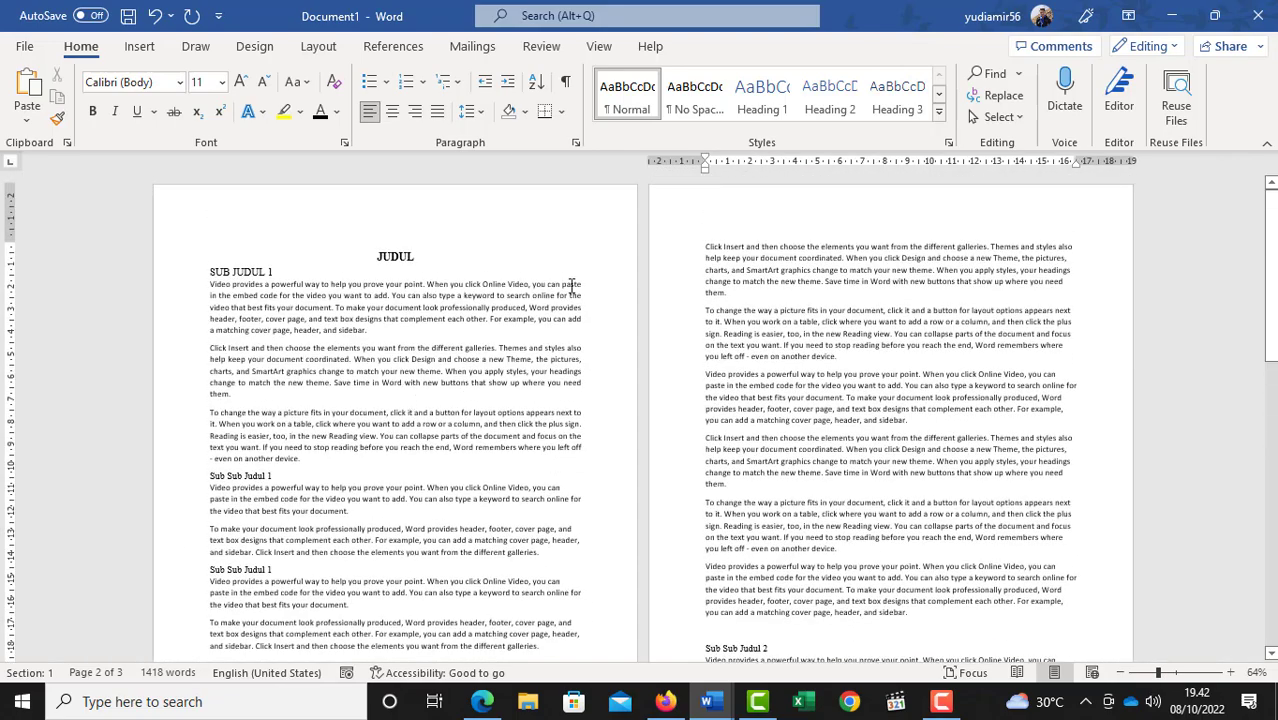
click(137, 47)
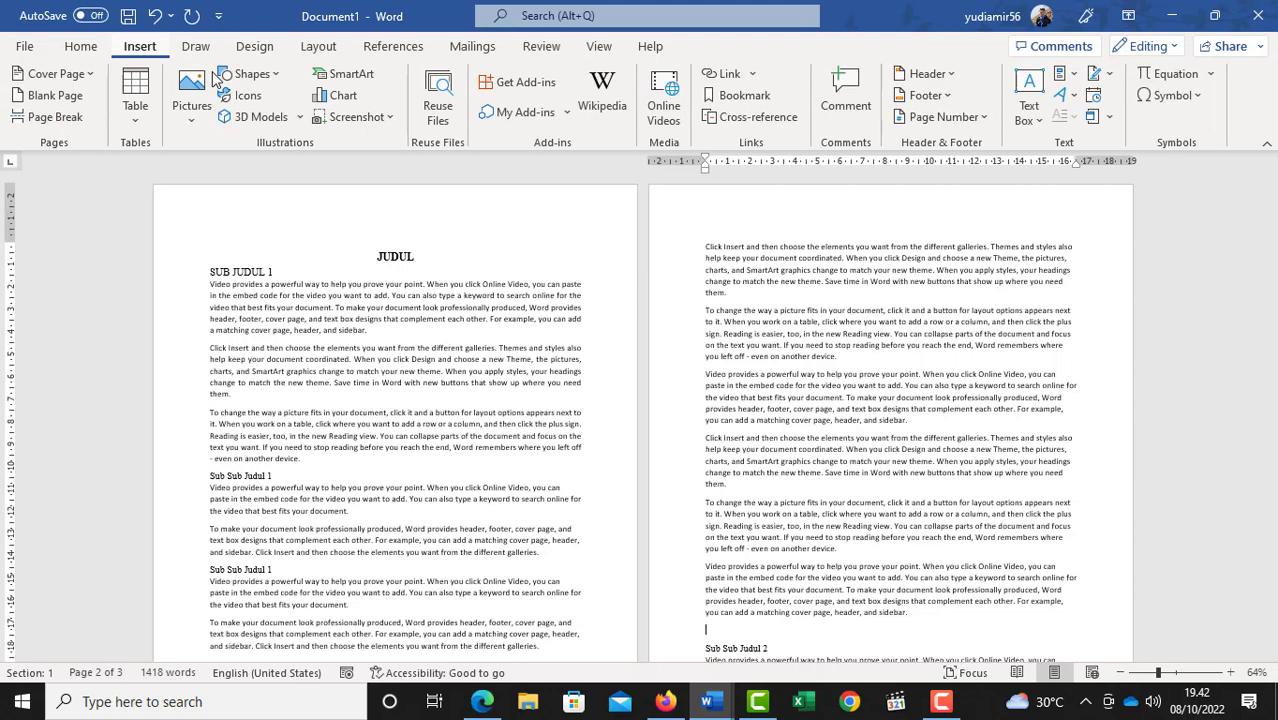
click(936, 117)
mouse_move(968, 140)
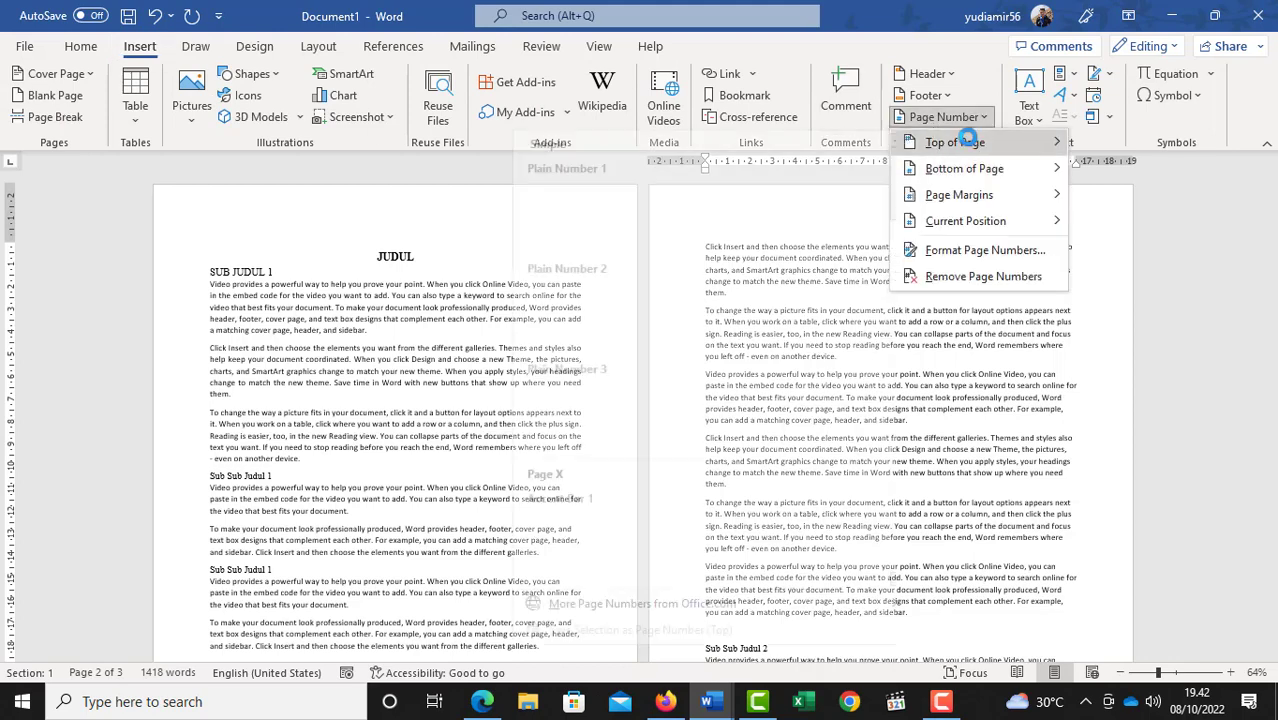
click(697, 318)
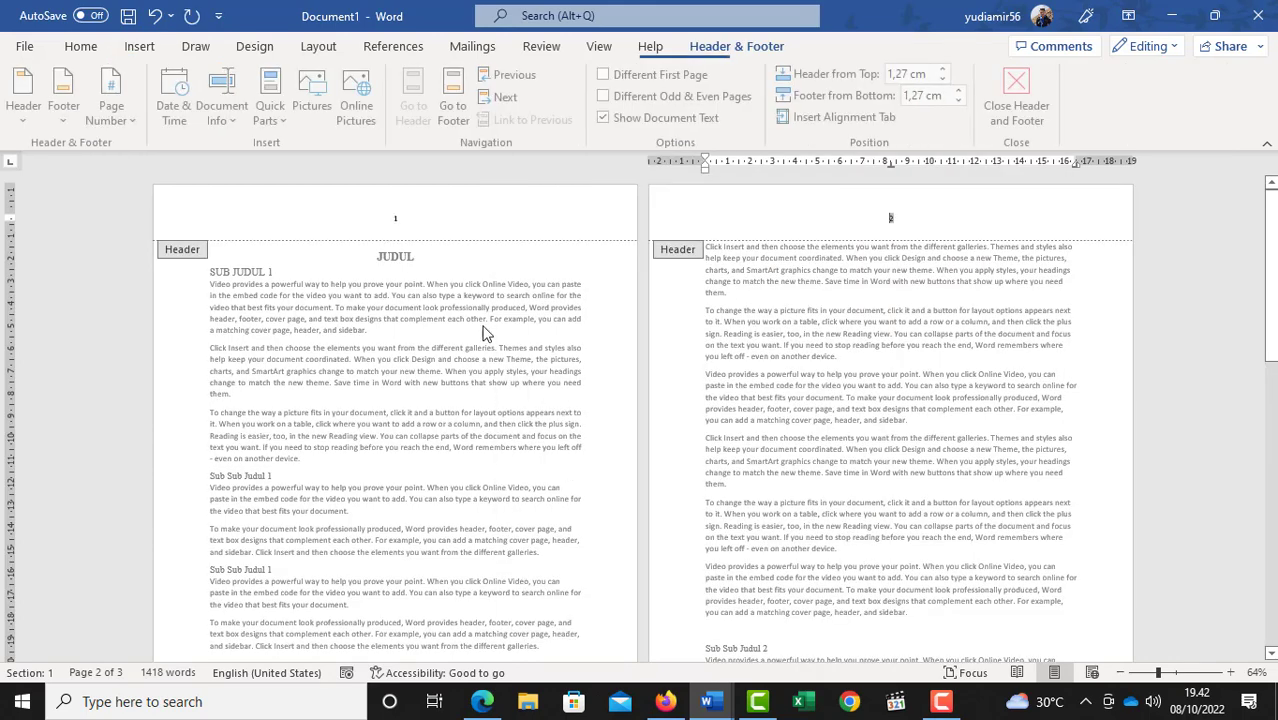
double_click(485, 330)
- Insert a page break after the last paragraph on page 3 to add a blank page at the document's end
scroll(551, 403, down, 10)
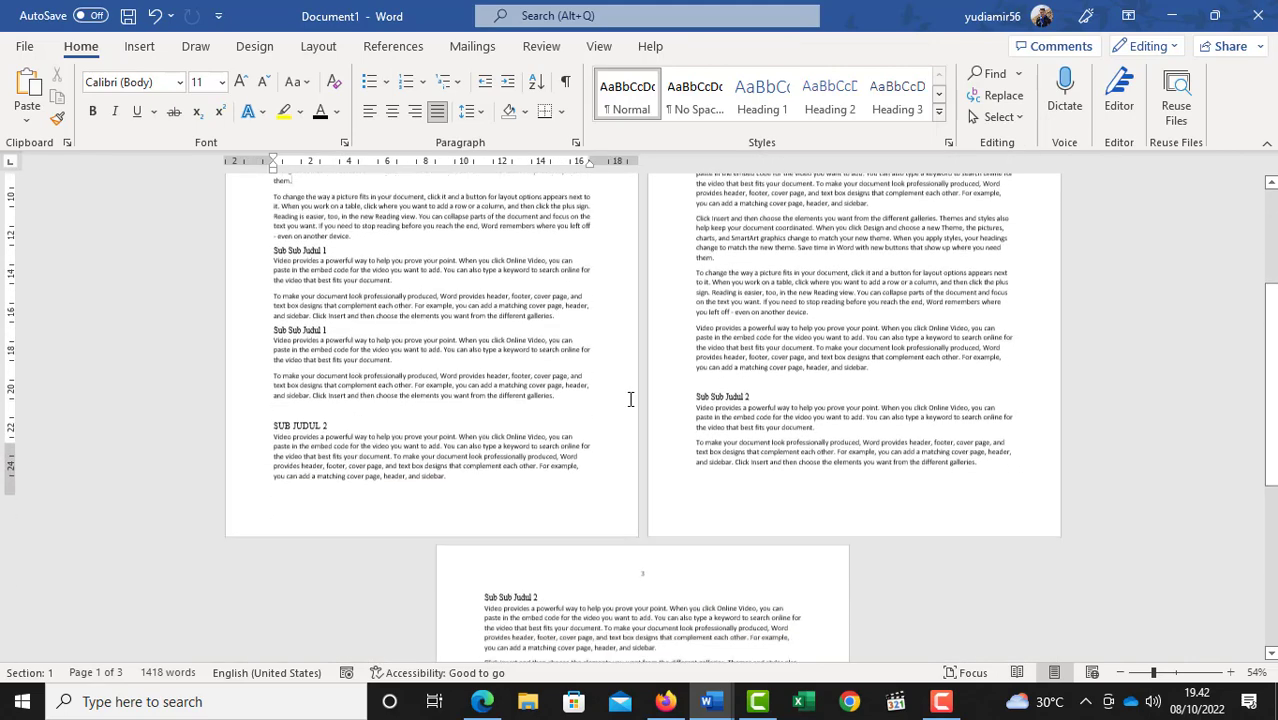
click(636, 478)
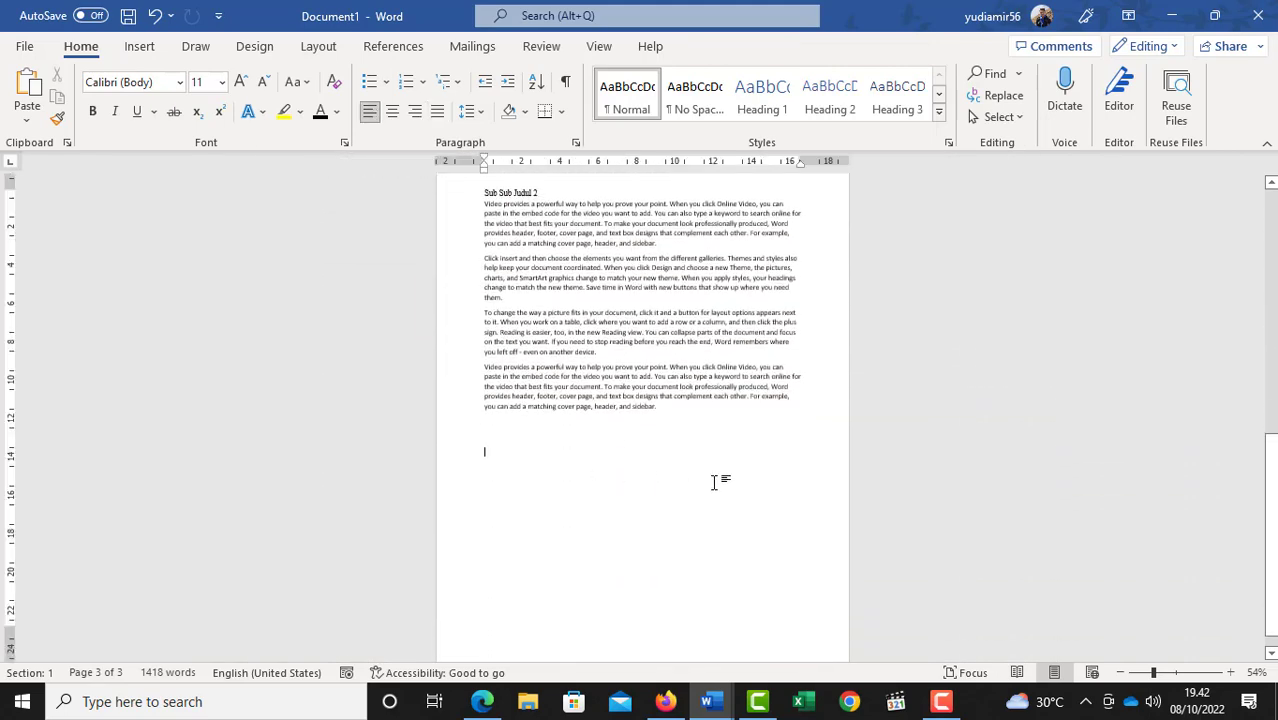
key(ctrl+Return)
scroll(716, 472, up, 1)
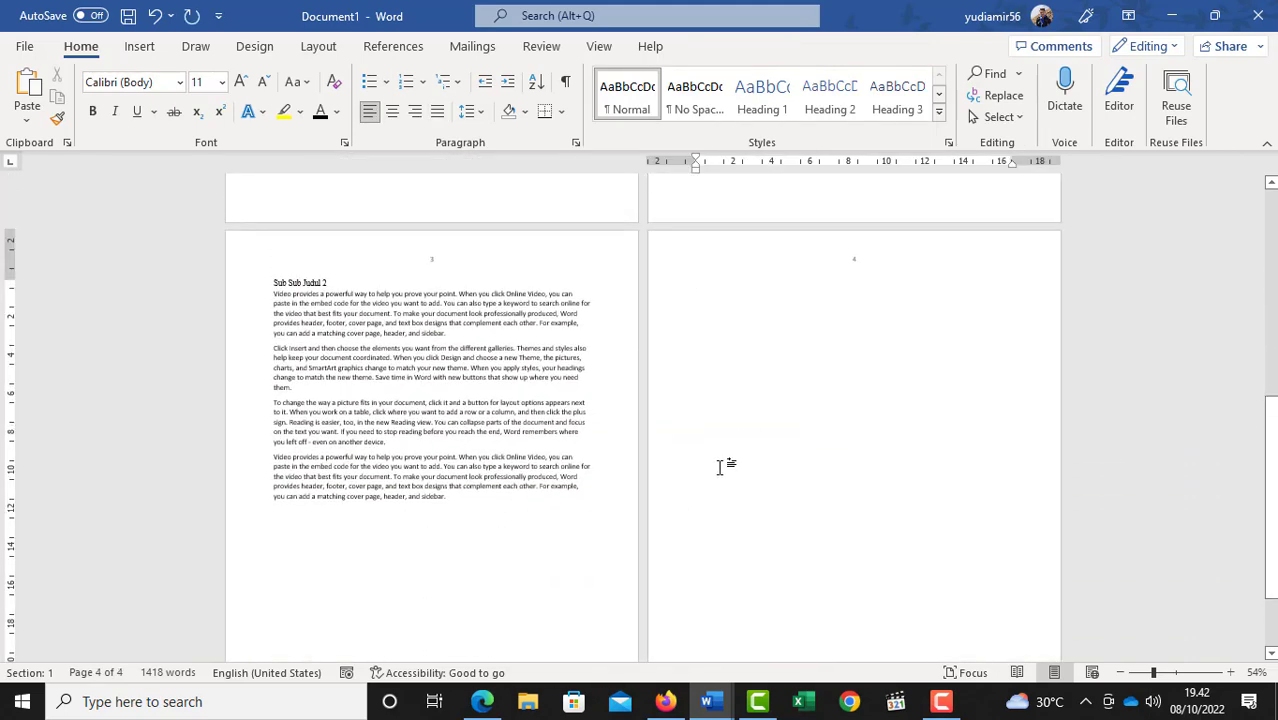
ctrl+scroll(718, 467, up, 5)
ctrl+scroll(719, 467, up, 1)
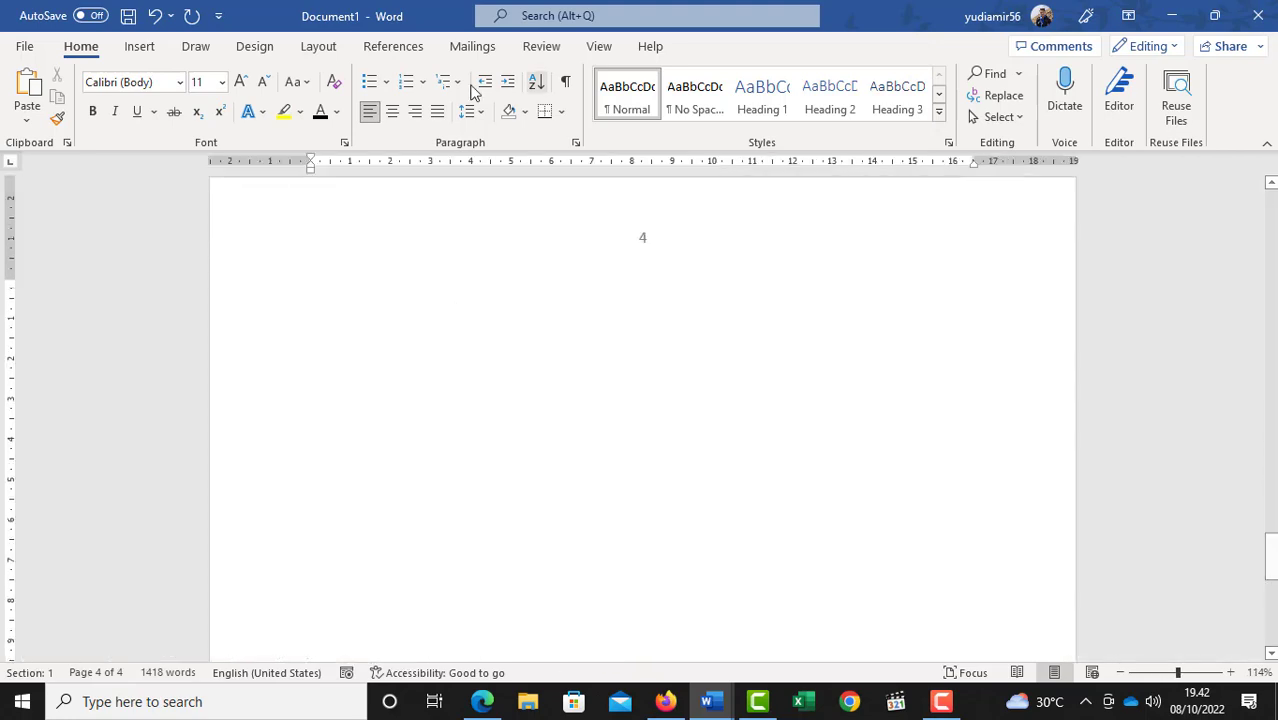
click(396, 48)
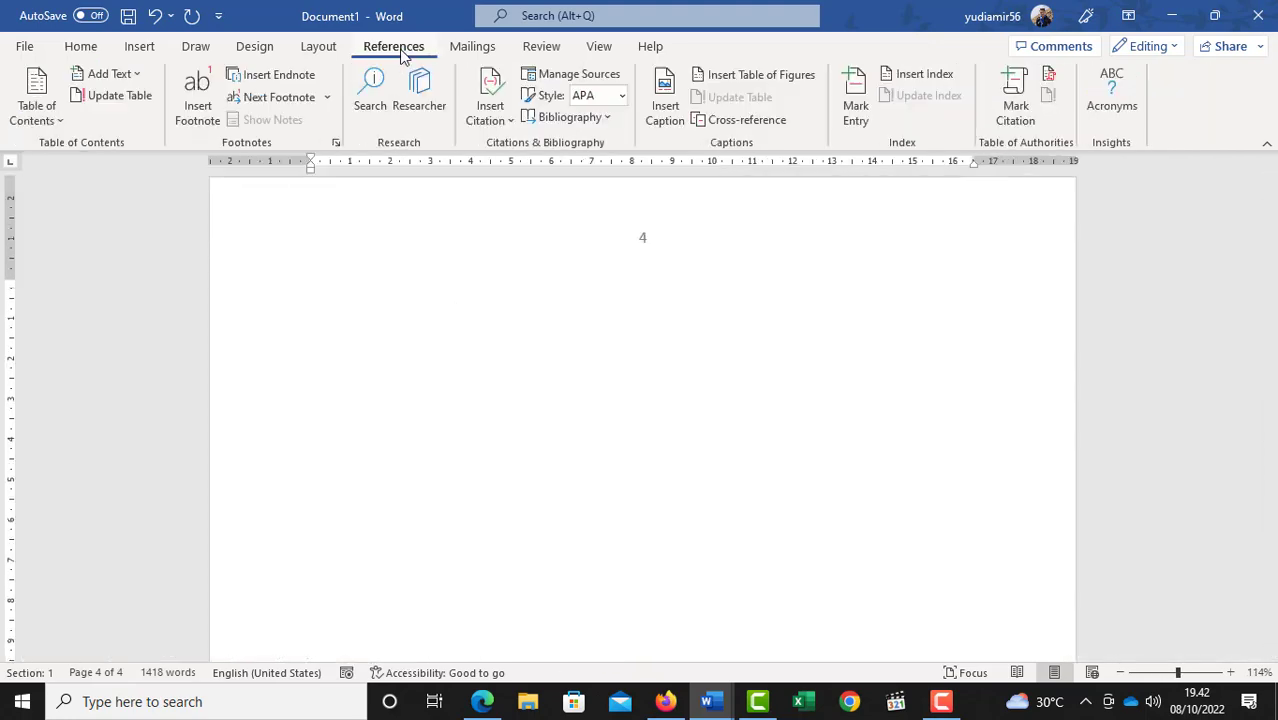
click(60, 121)
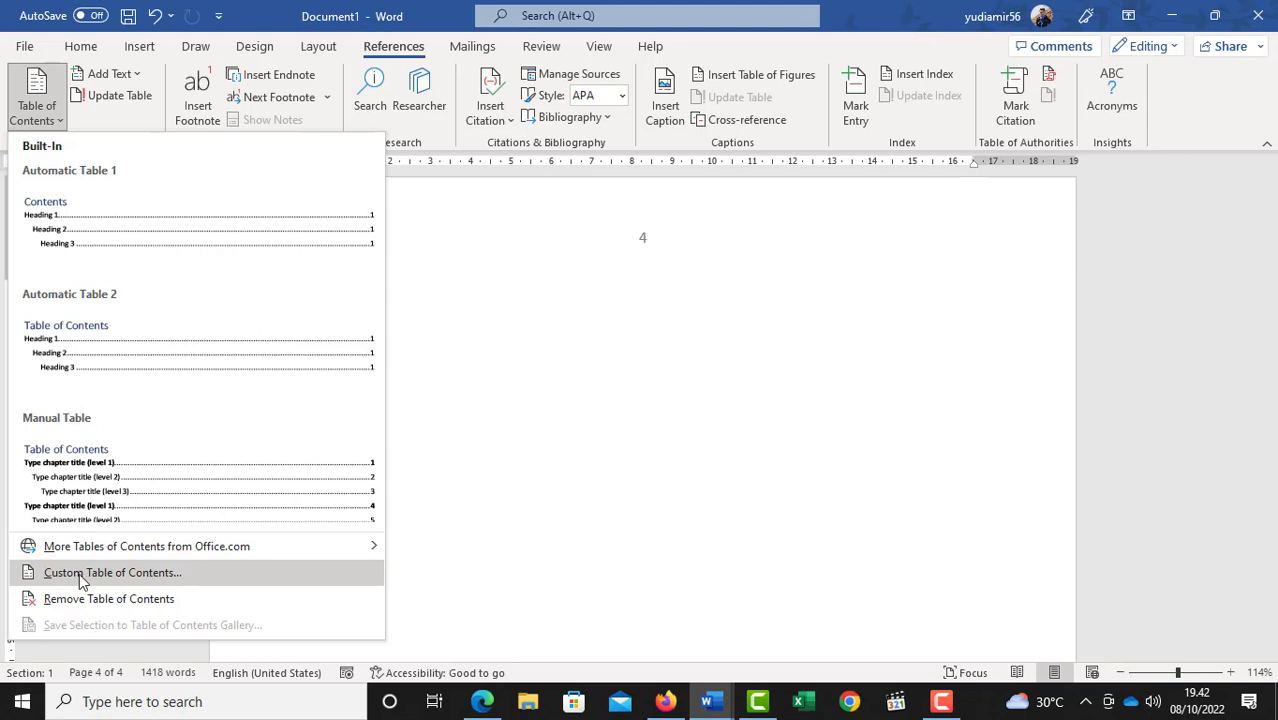
click(151, 574)
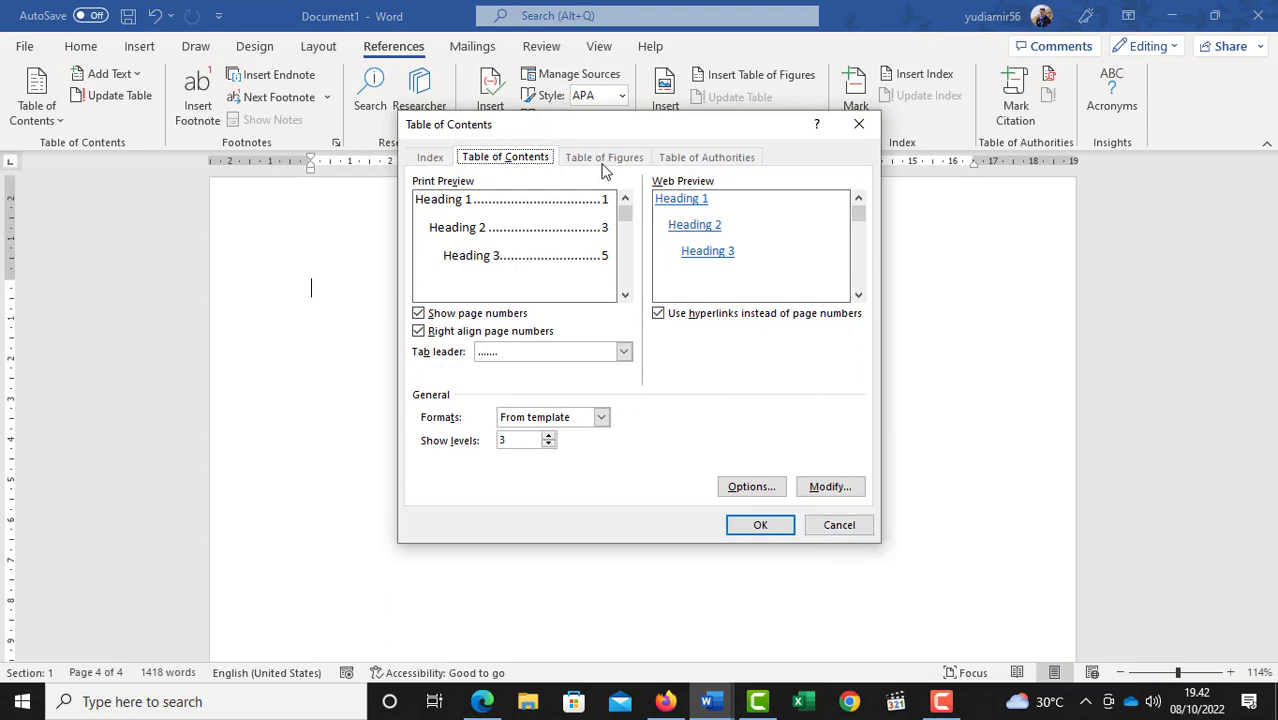
click(837, 525)
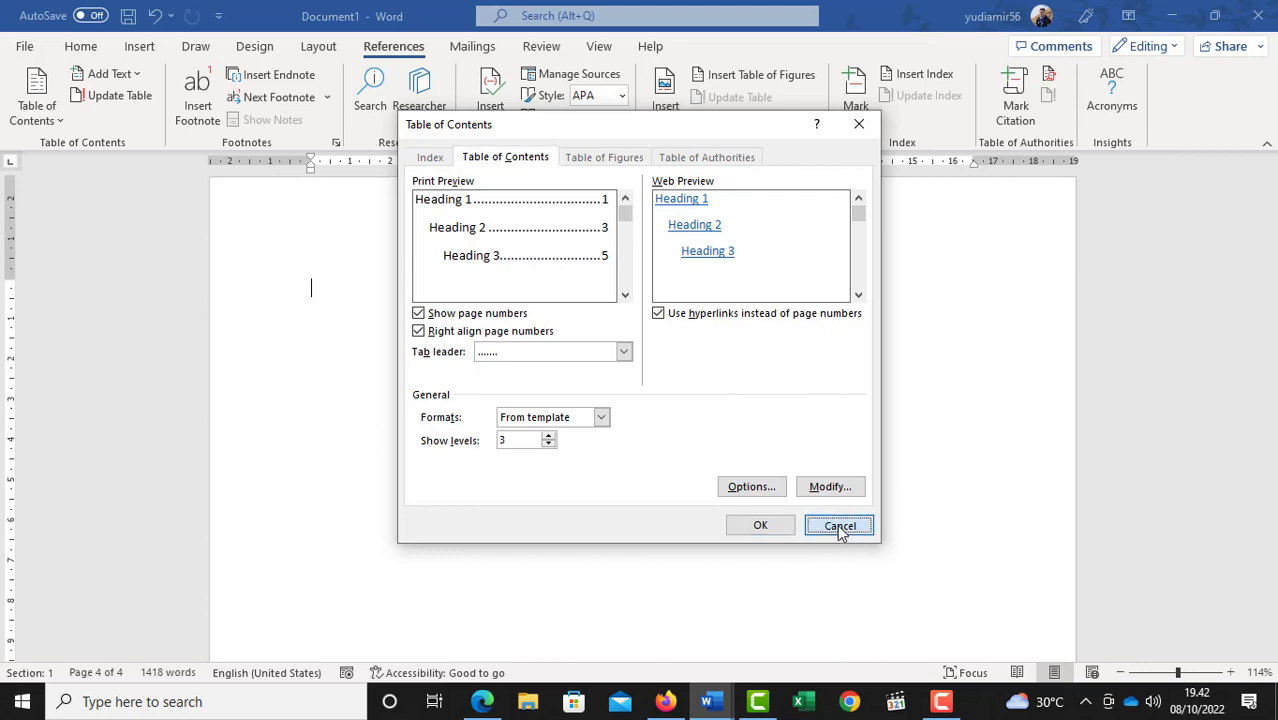
- Insert the built-in Automatic Table 1 table of contents on the blank page 4
scroll(556, 452, up, 4)
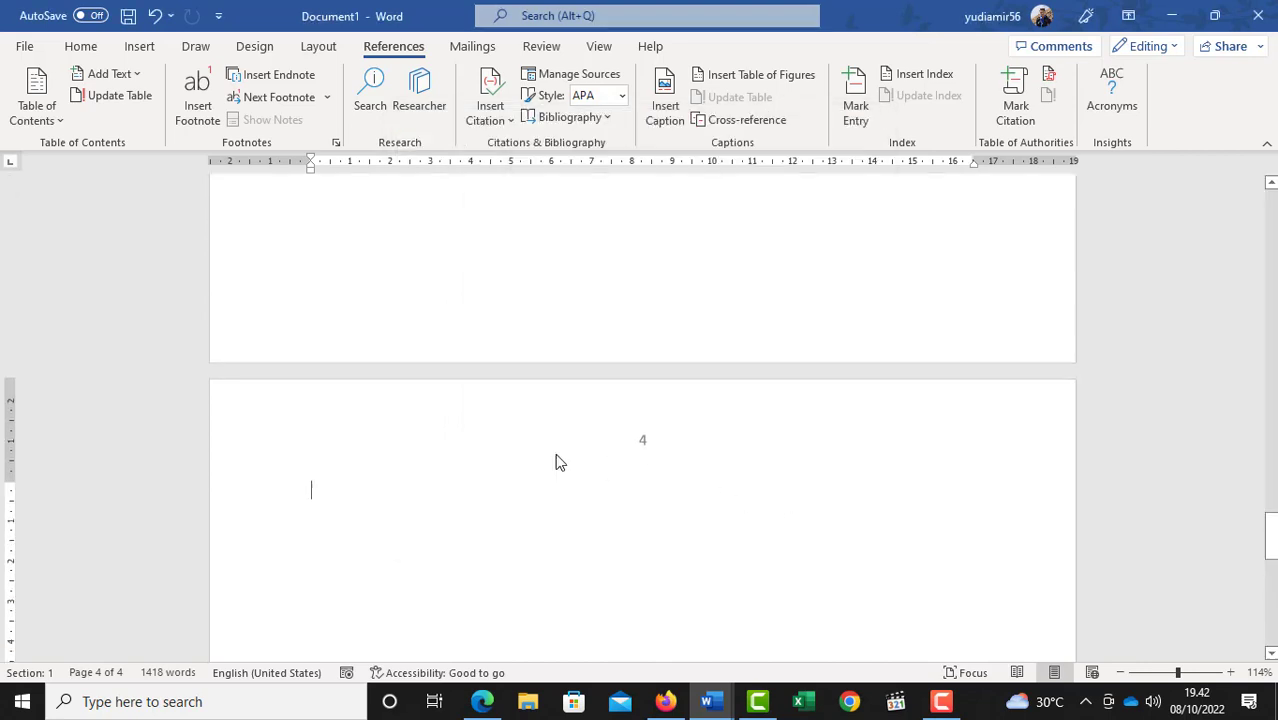
scroll(556, 452, down, 3)
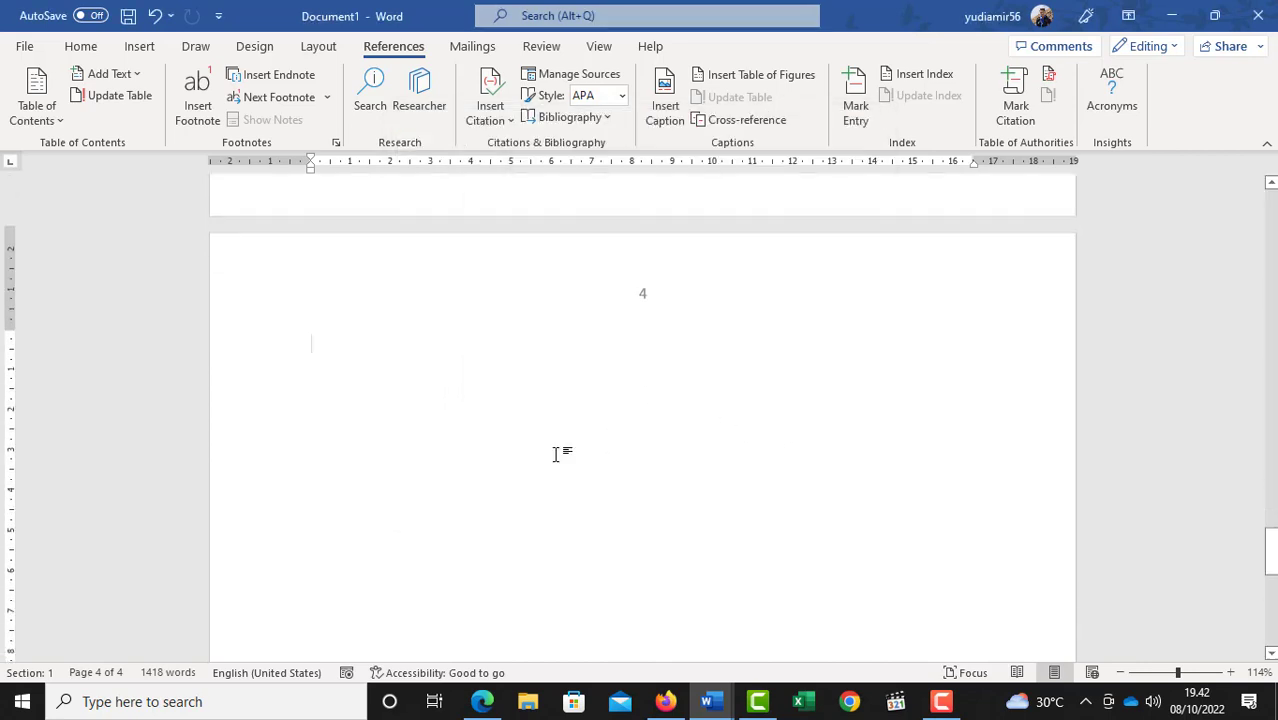
click(59, 121)
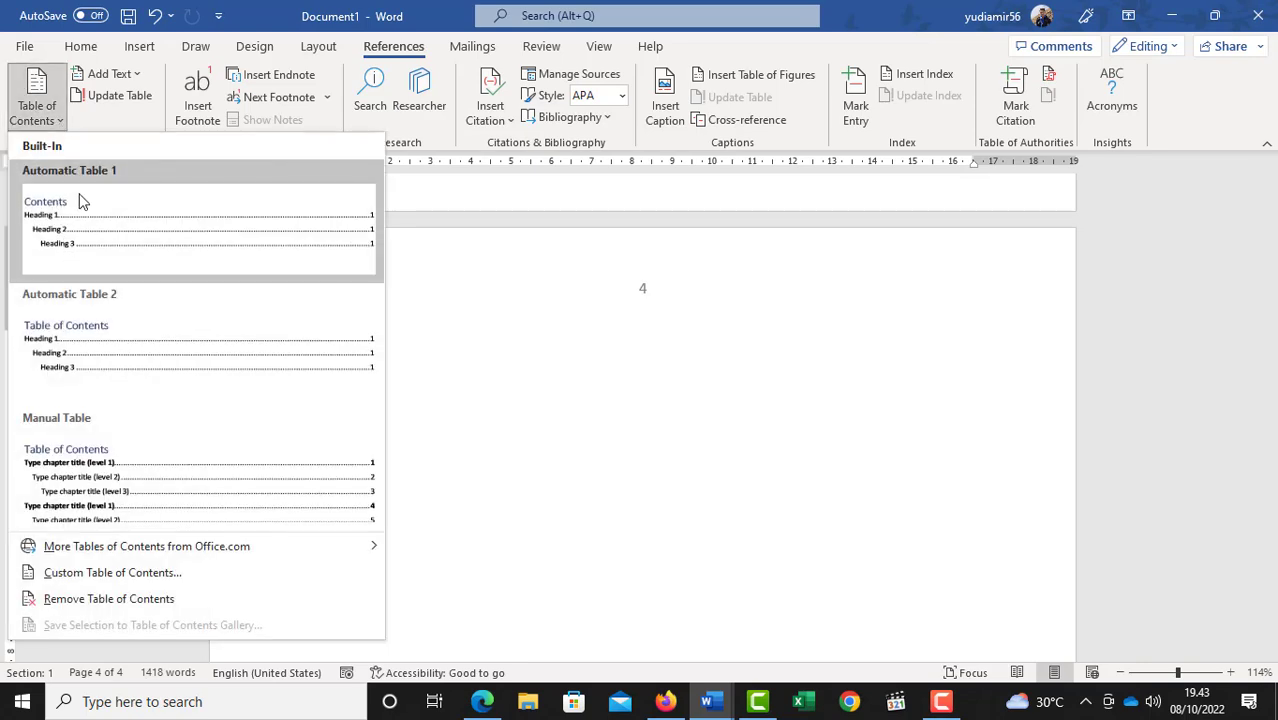
click(159, 229)
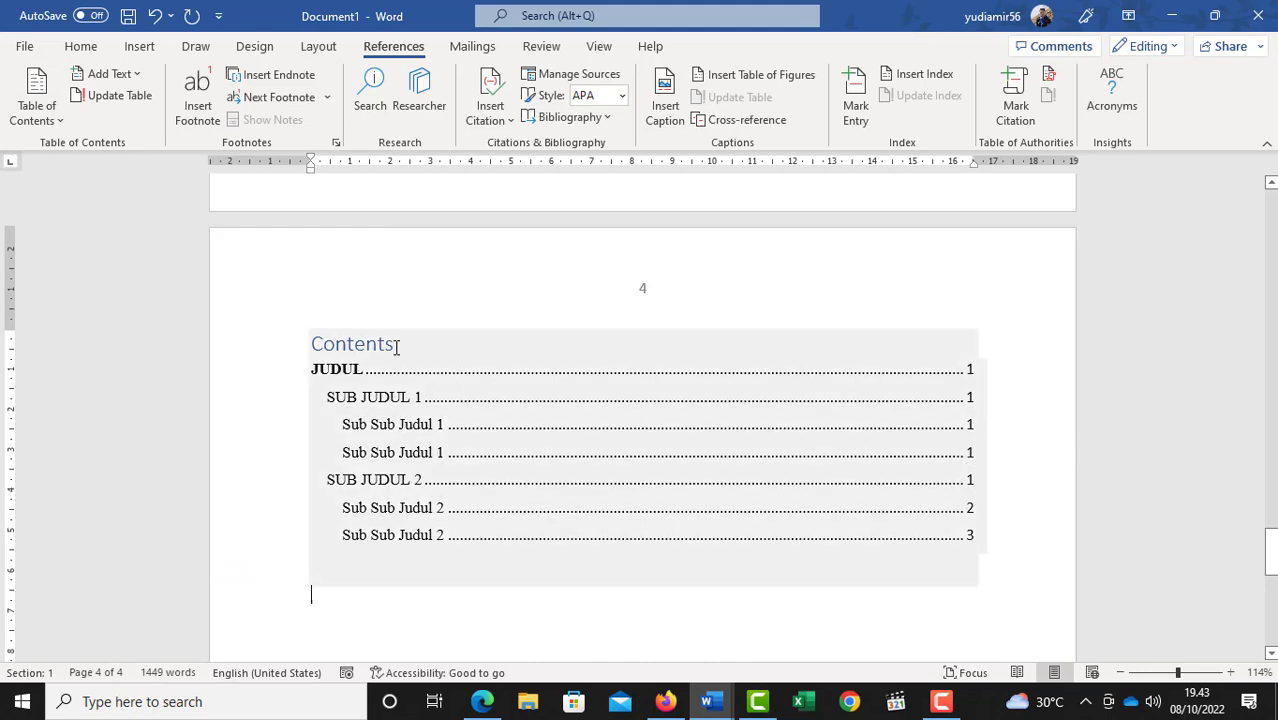
- Replace the Contents title of the table of contents with DAFTAR ISI and center it
drag(430, 342, 316, 343)
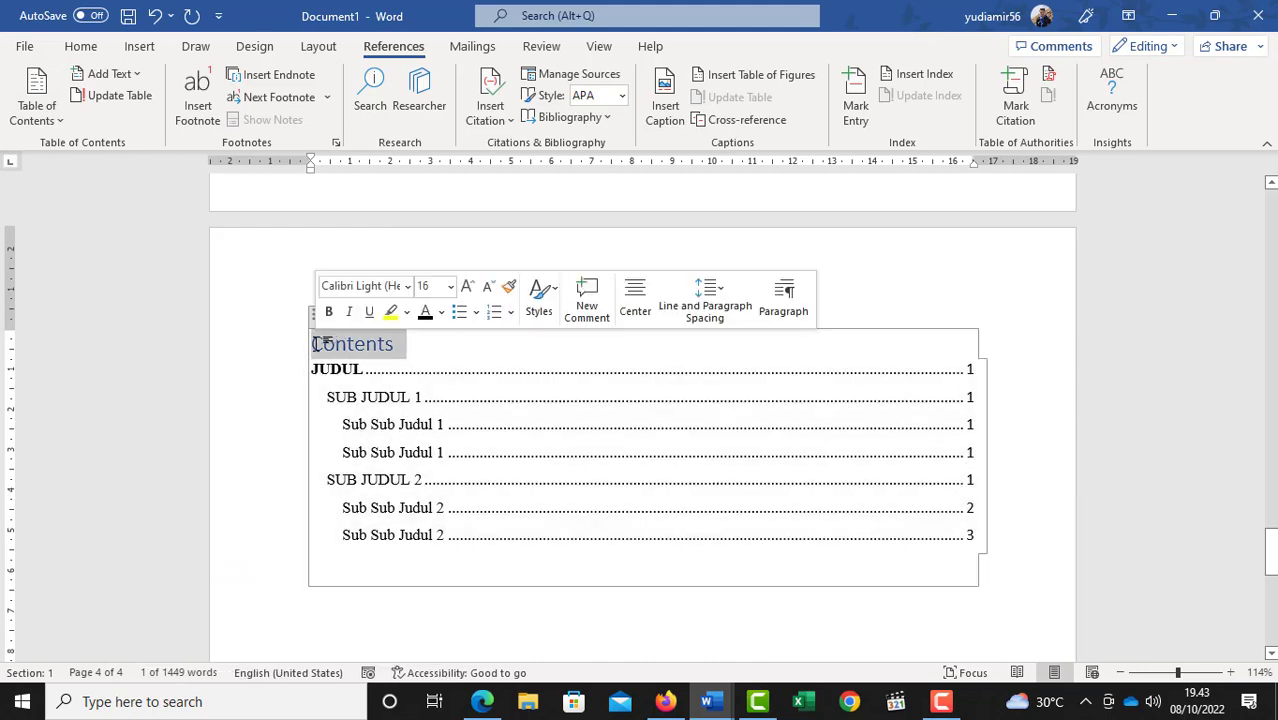
text(Daf)
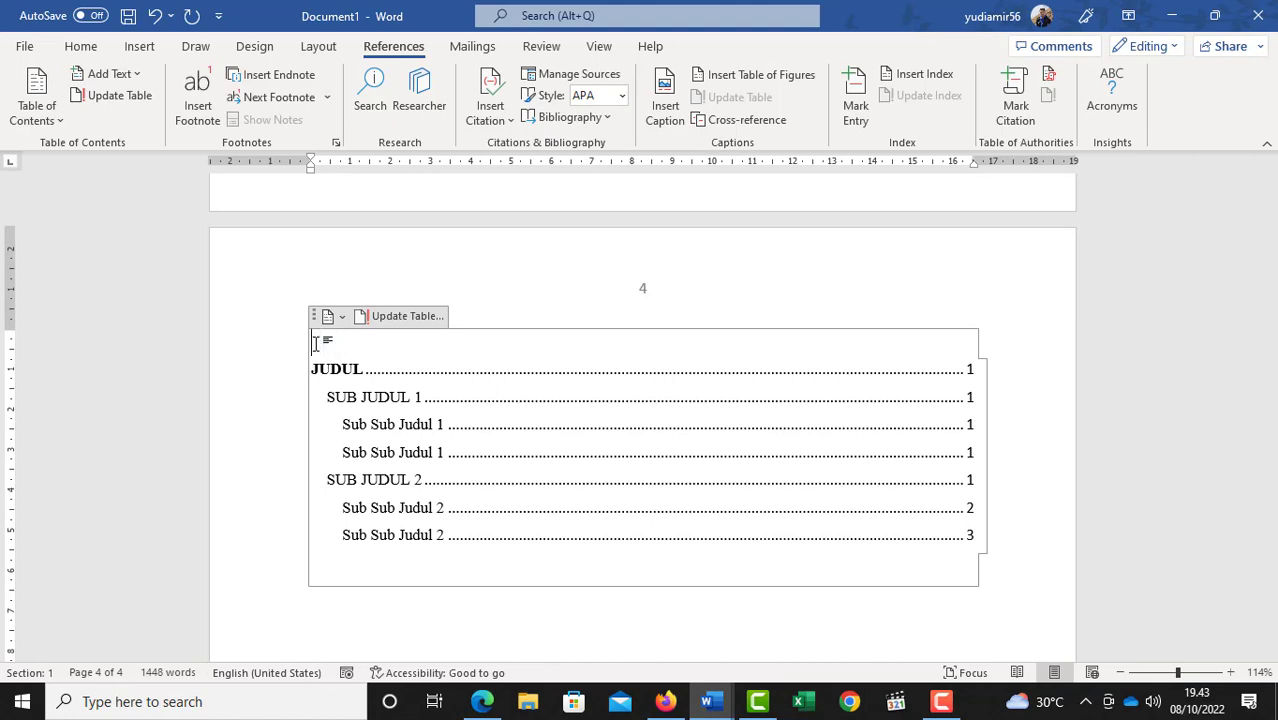
text(DAFTAR ISI)
key(ctrl+e)
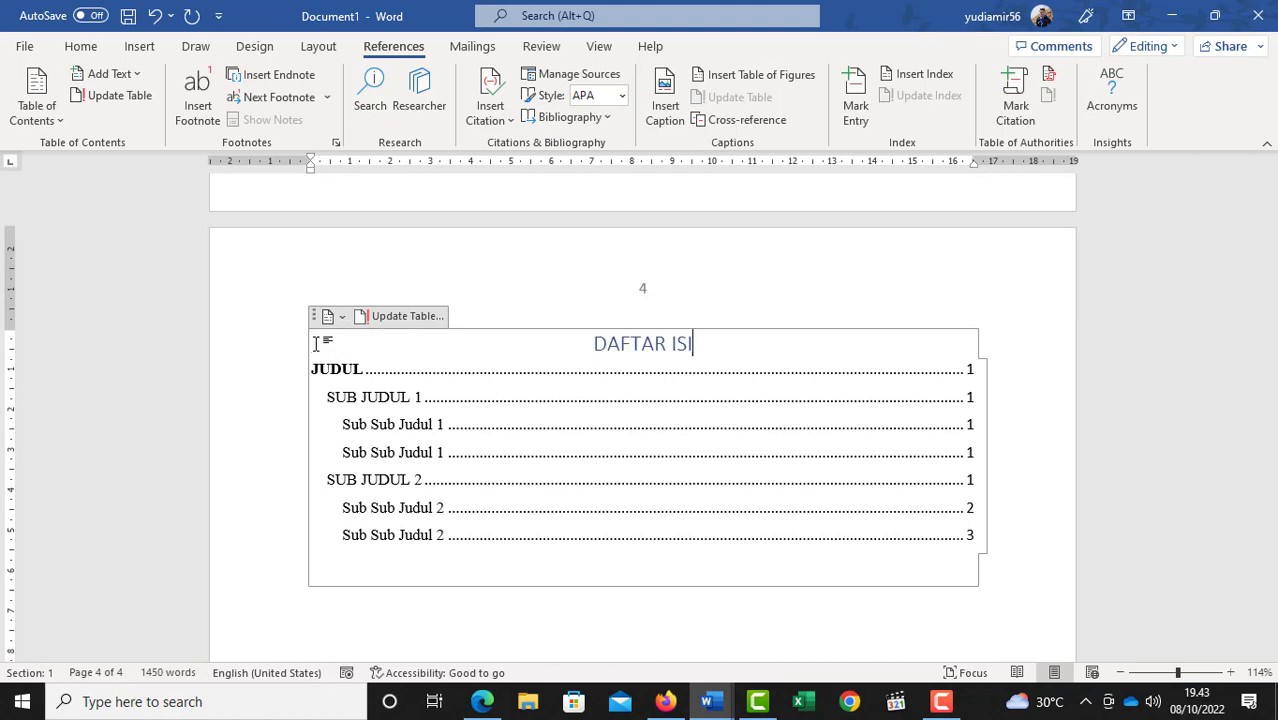
- Make the DAFTAR ISI title of the table of contents bold and set its font color to black
drag(700, 344, 585, 342)
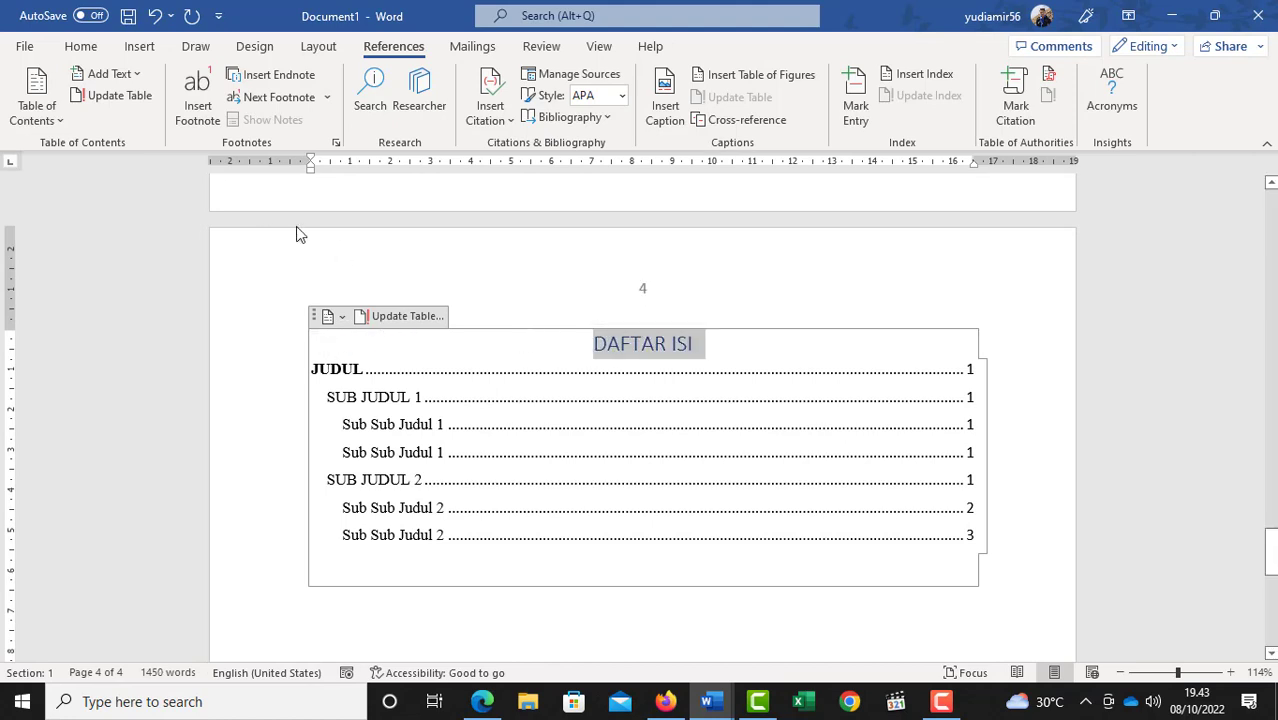
key(ctrl+b)
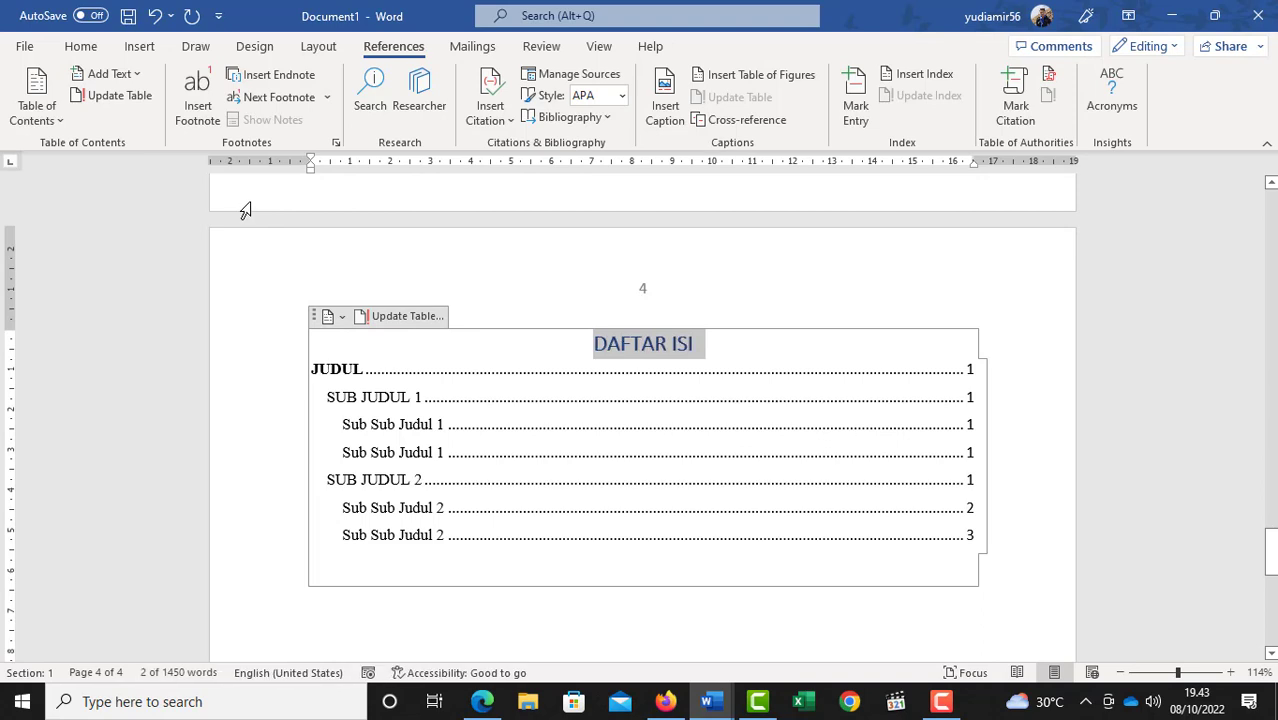
click(84, 48)
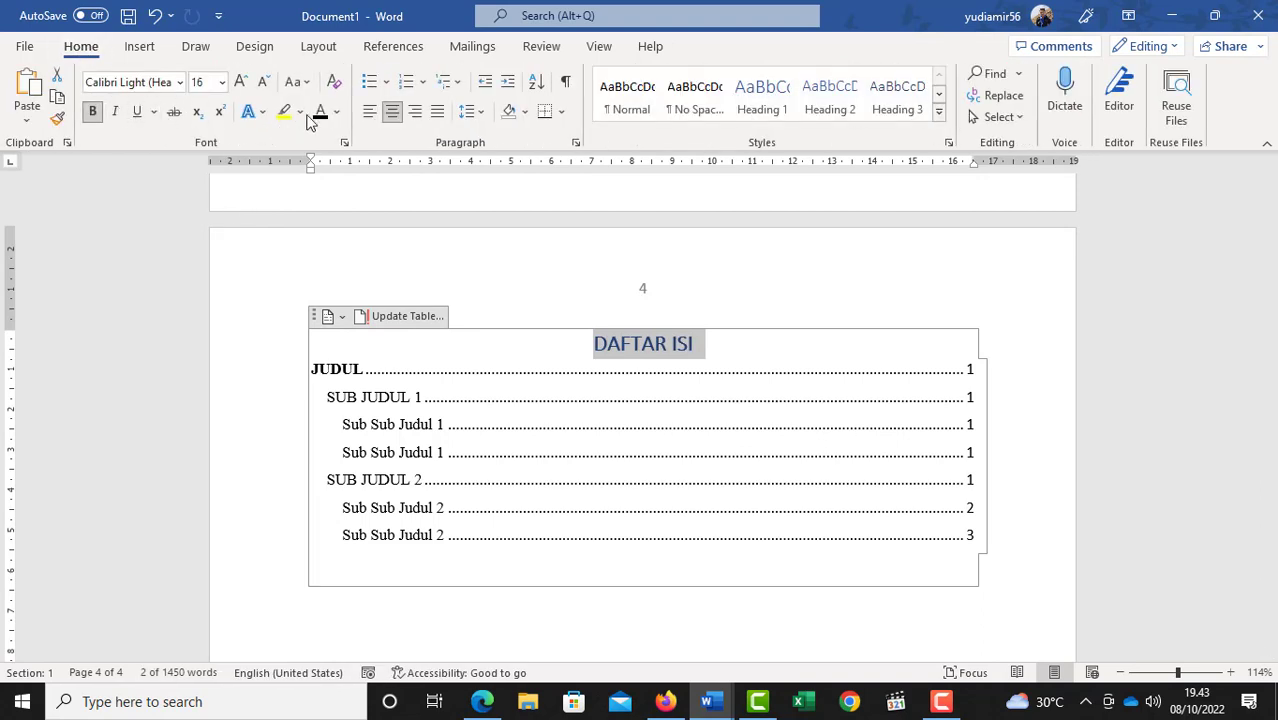
click(795, 286)
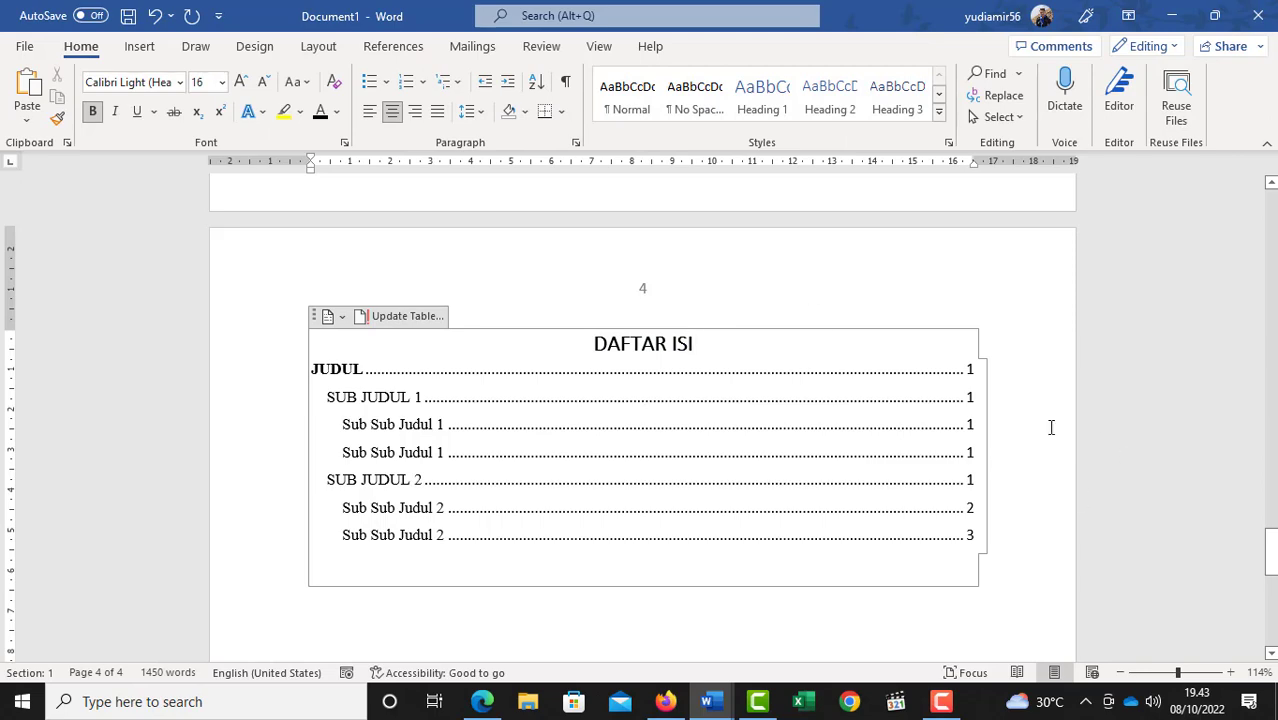
- Compare the page numbers listed in the table of contents with the headings' actual pages, such as Sub Sub Judul 2
click(1011, 423)
scroll(1044, 475, up, 8)
scroll(1045, 480, down, 10)
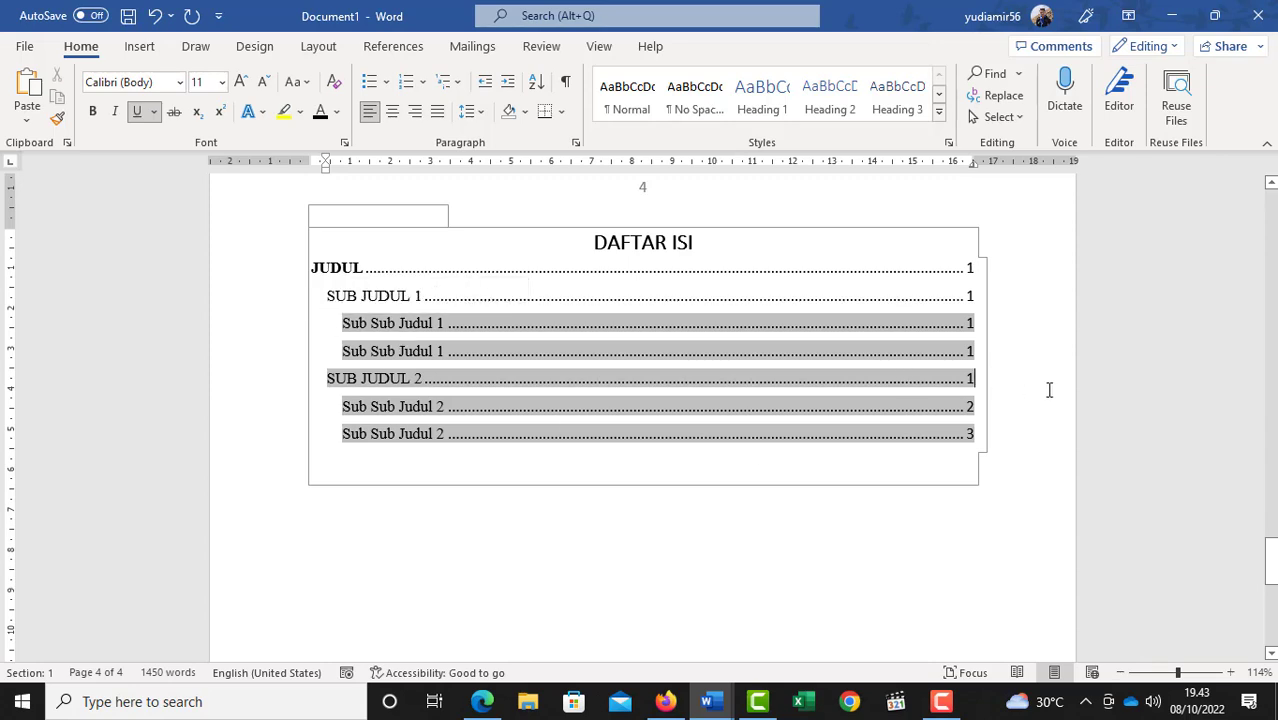
scroll(1050, 390, up, 10)
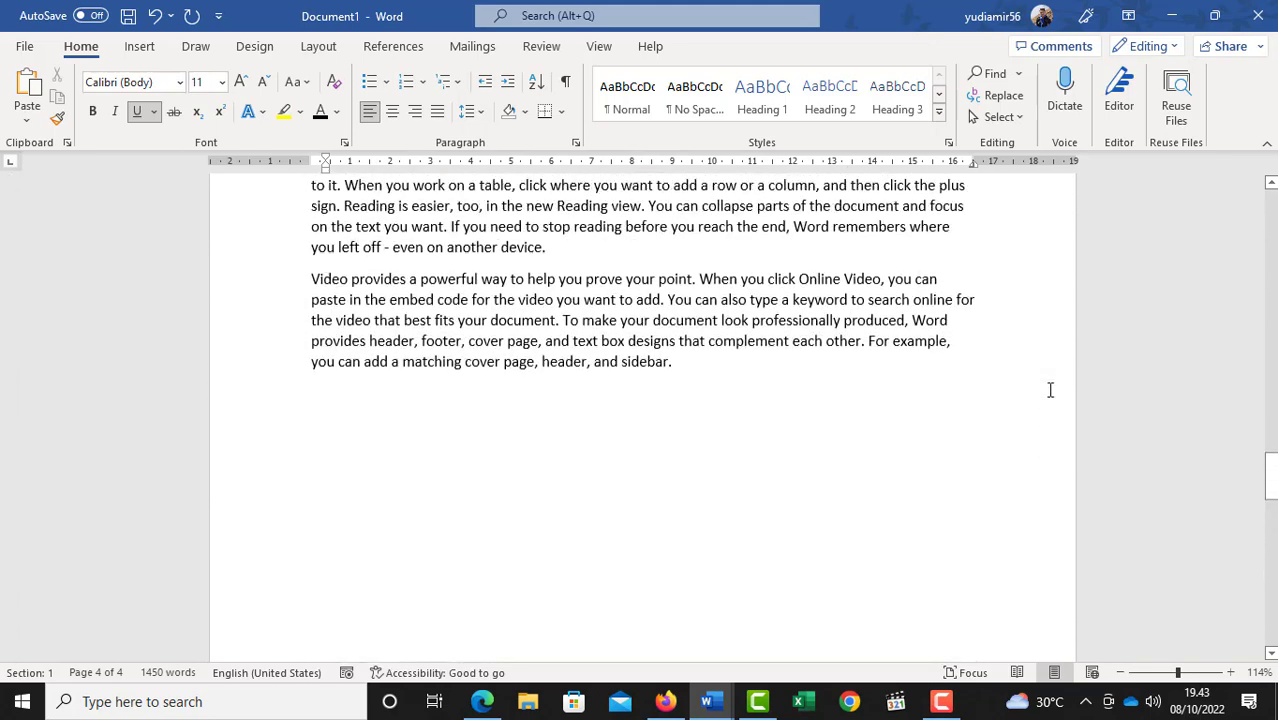
scroll(1050, 390, up, 5)
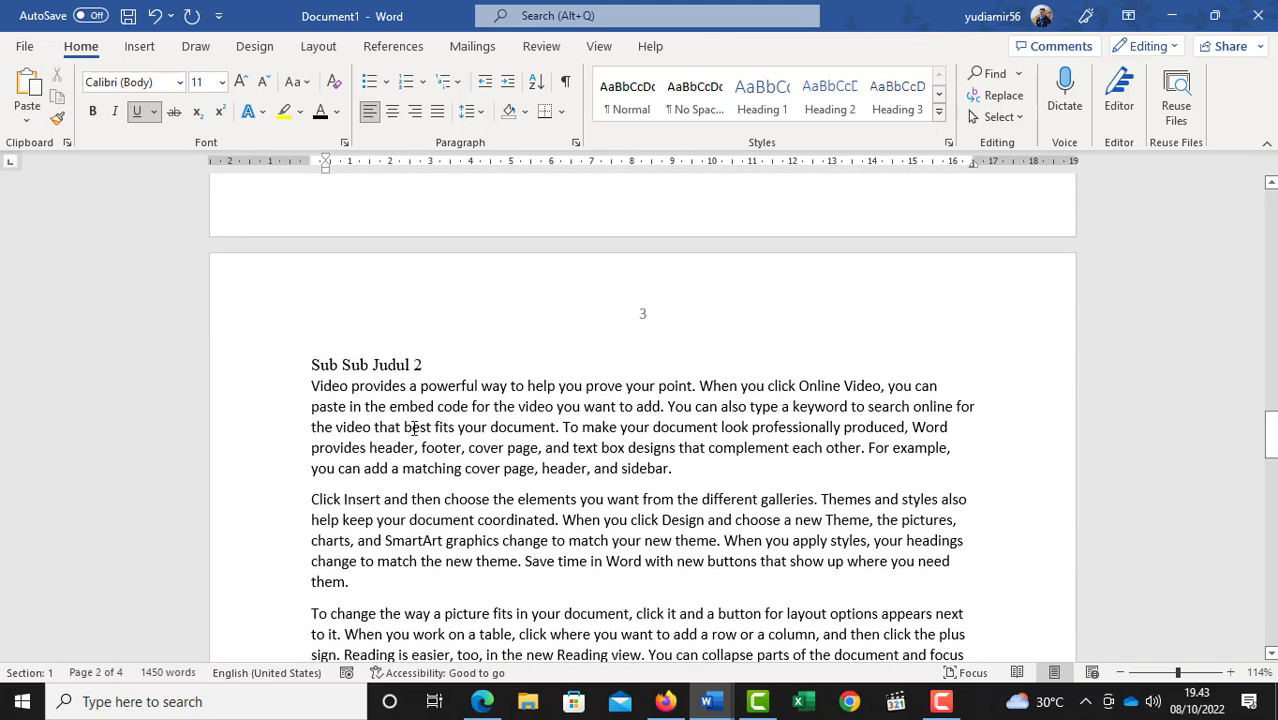
click(282, 366)
scroll(987, 546, down, 4)
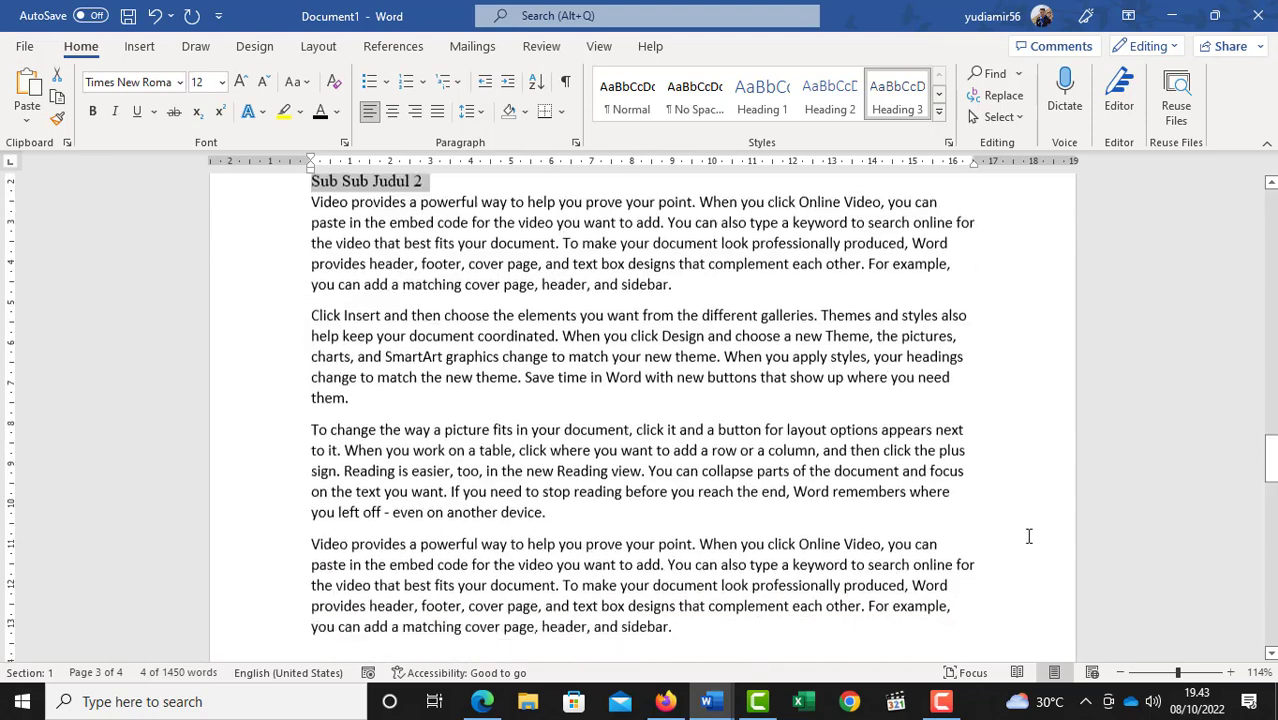
scroll(987, 546, down, 10)
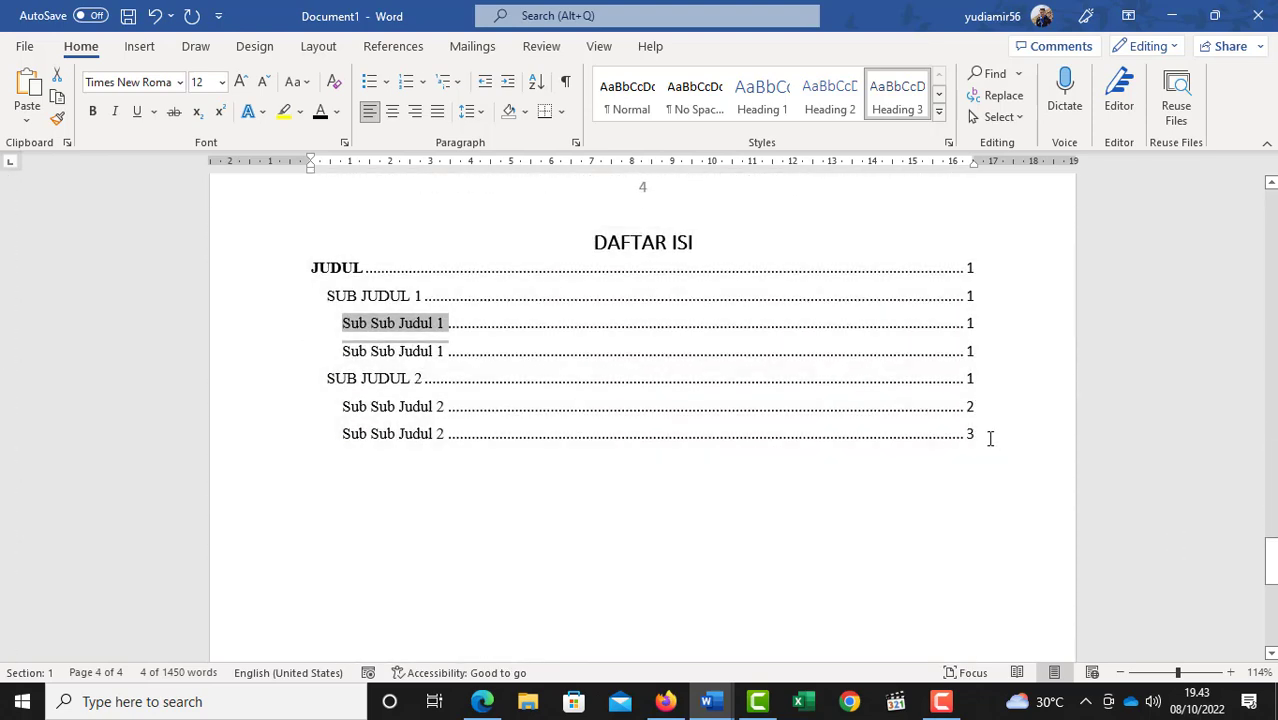
- Open the update options of the DAFTAR ISI table of contents to view the page-numbers-only and entire-table choices
click(390, 271)
click(425, 259)
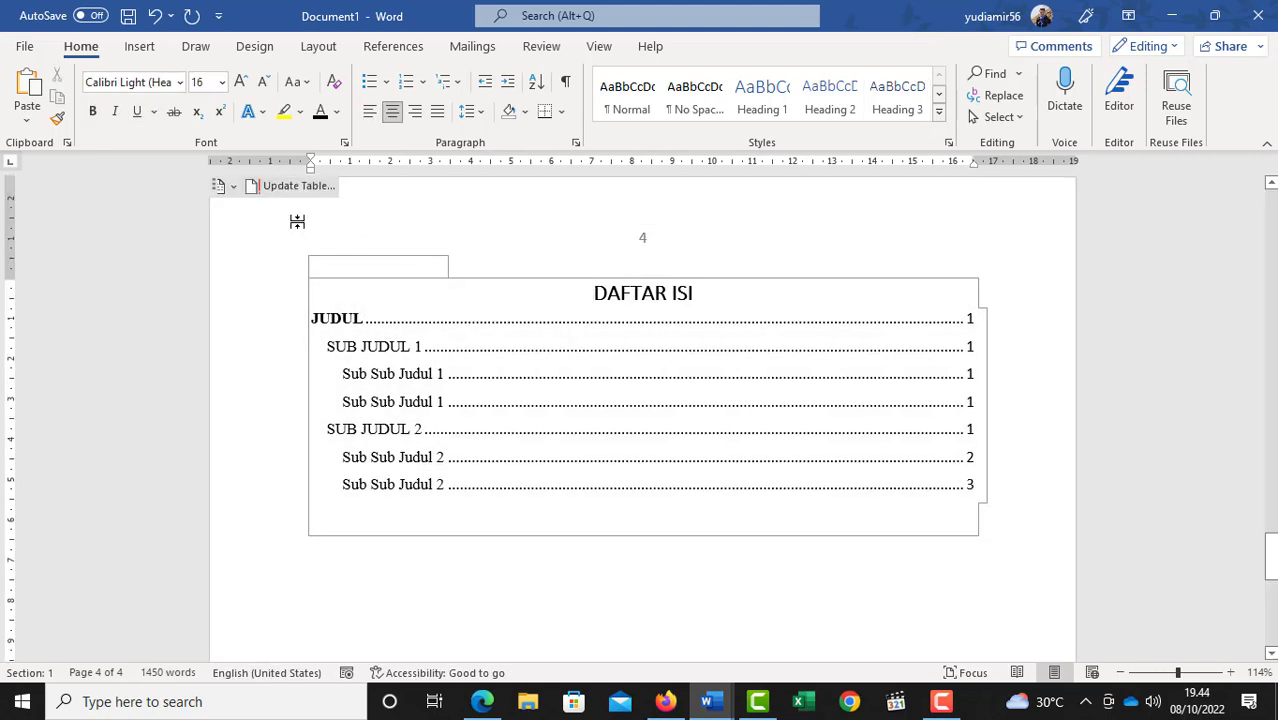
scroll(297, 221, up, 2)
click(302, 286)
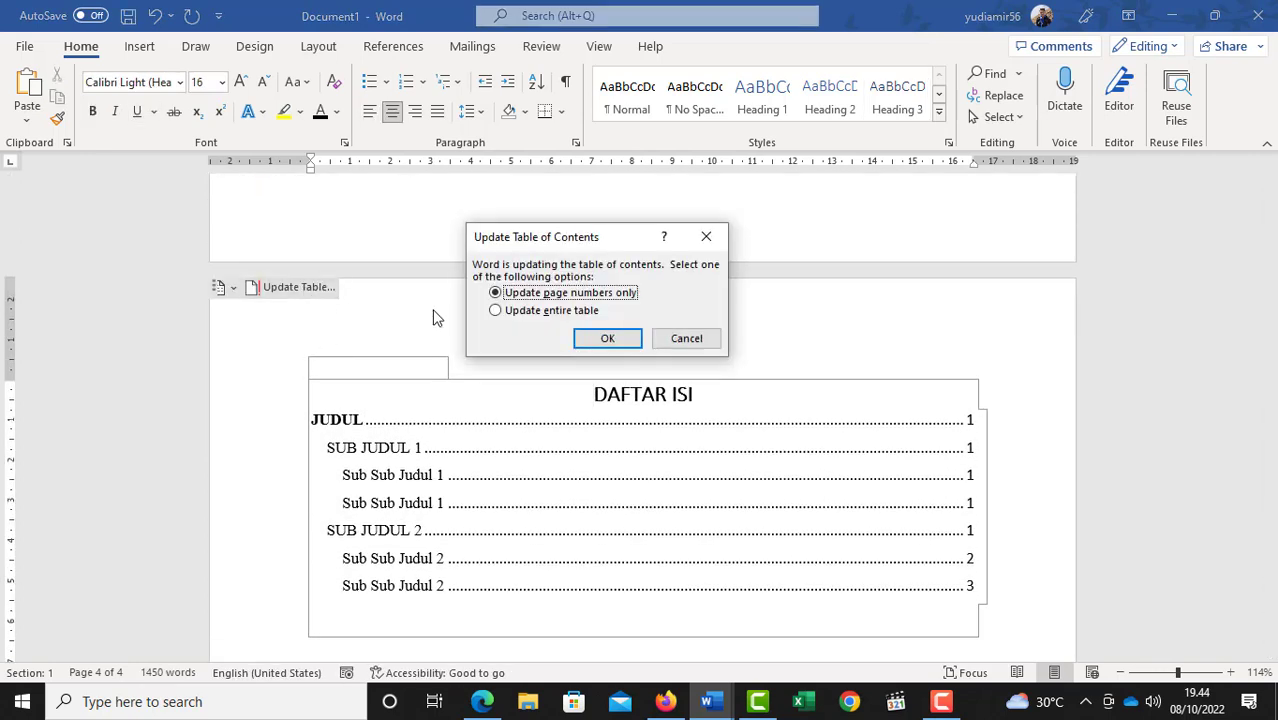
drag(601, 237, 558, 227)
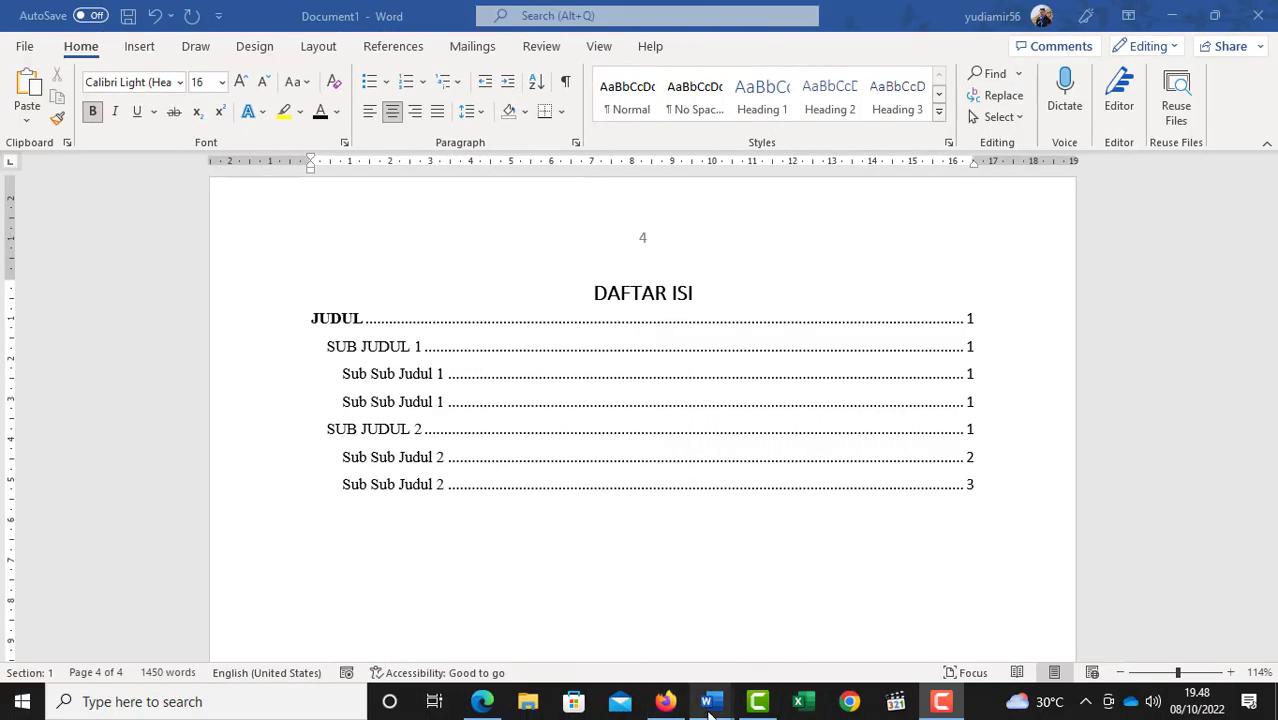
- Switch to the CONTOH 1 document and copy the numbered outline from SUB JUDUL 1 to Sub sub Judul 2 under CONTOH 2
mouse_move(709, 707)
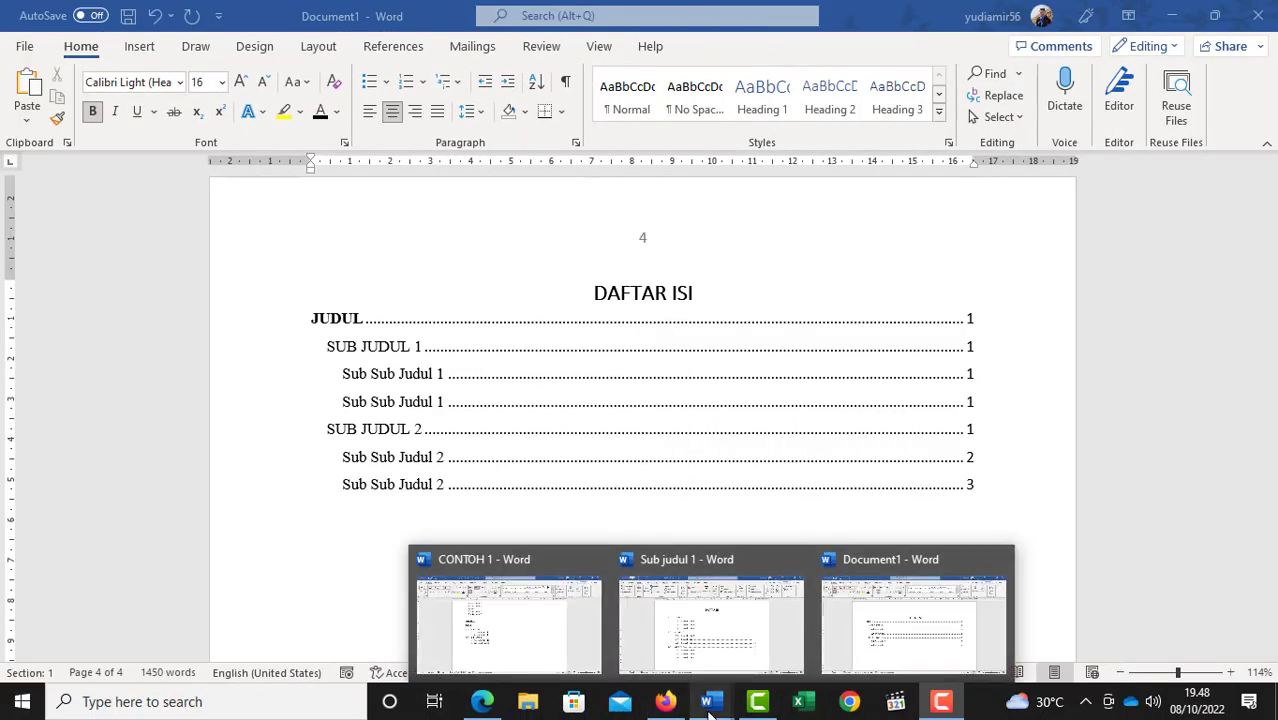
click(541, 640)
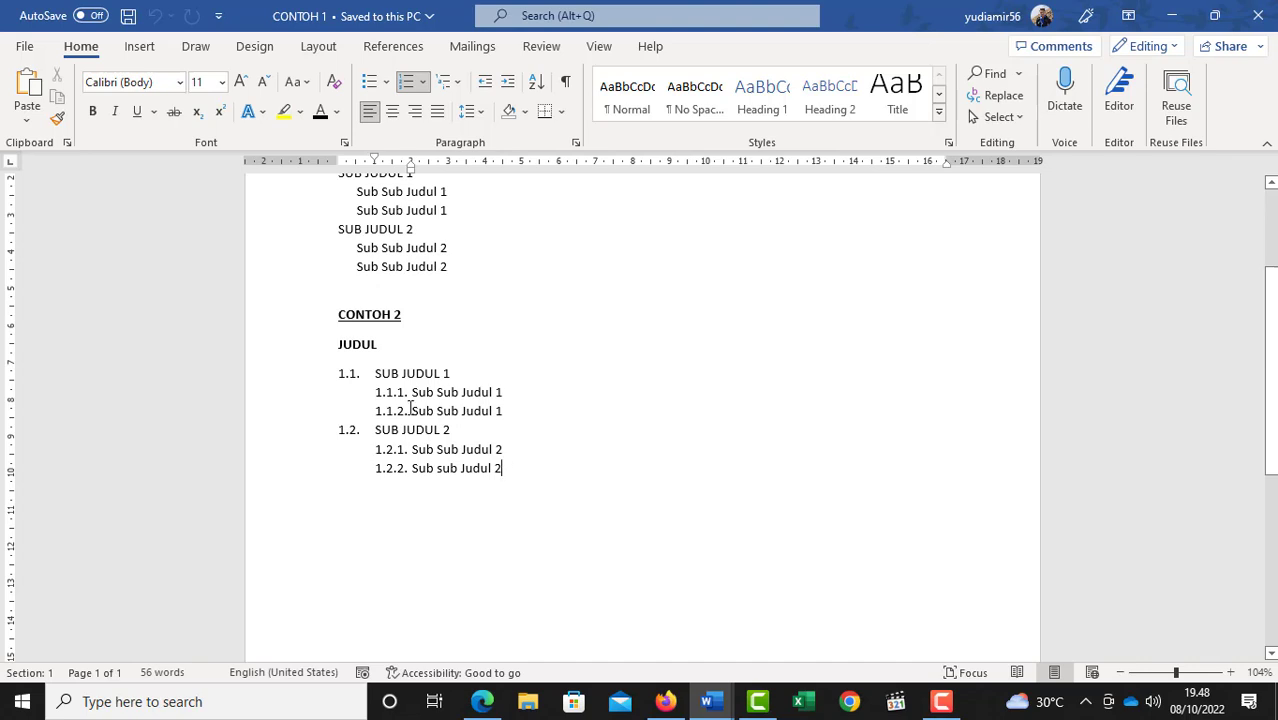
drag(505, 470, 322, 374)
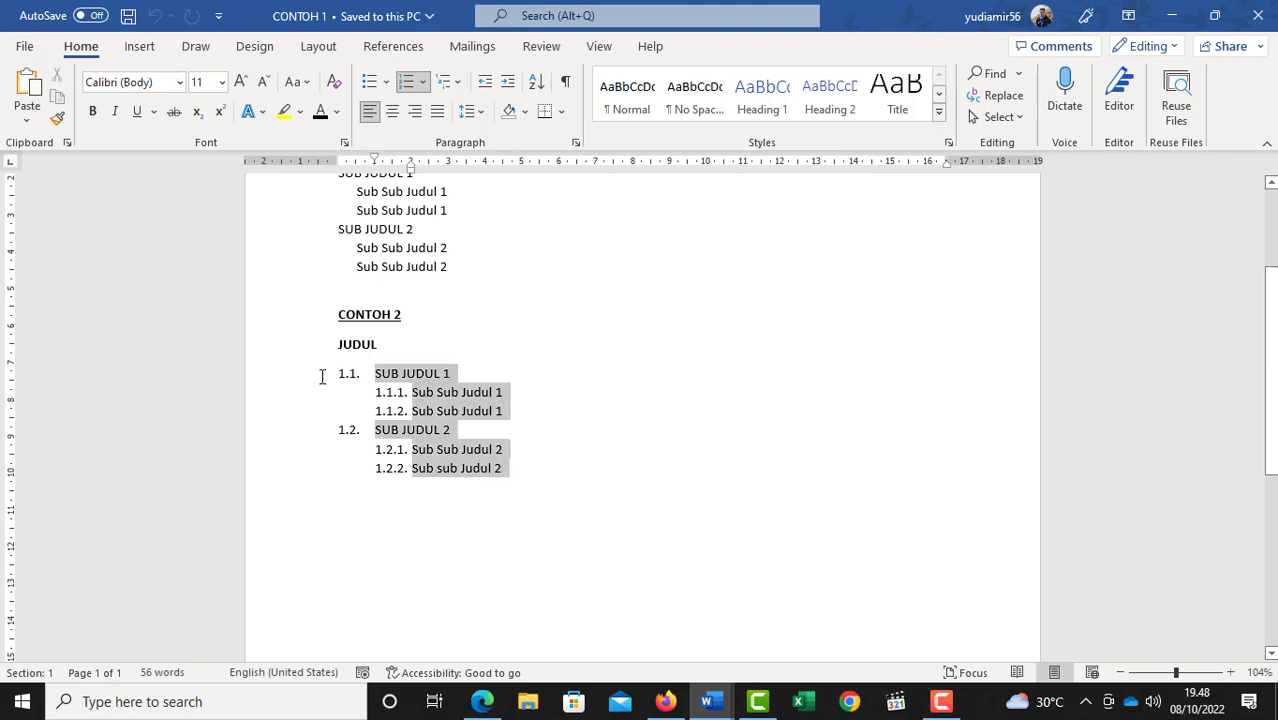
click(775, 99)
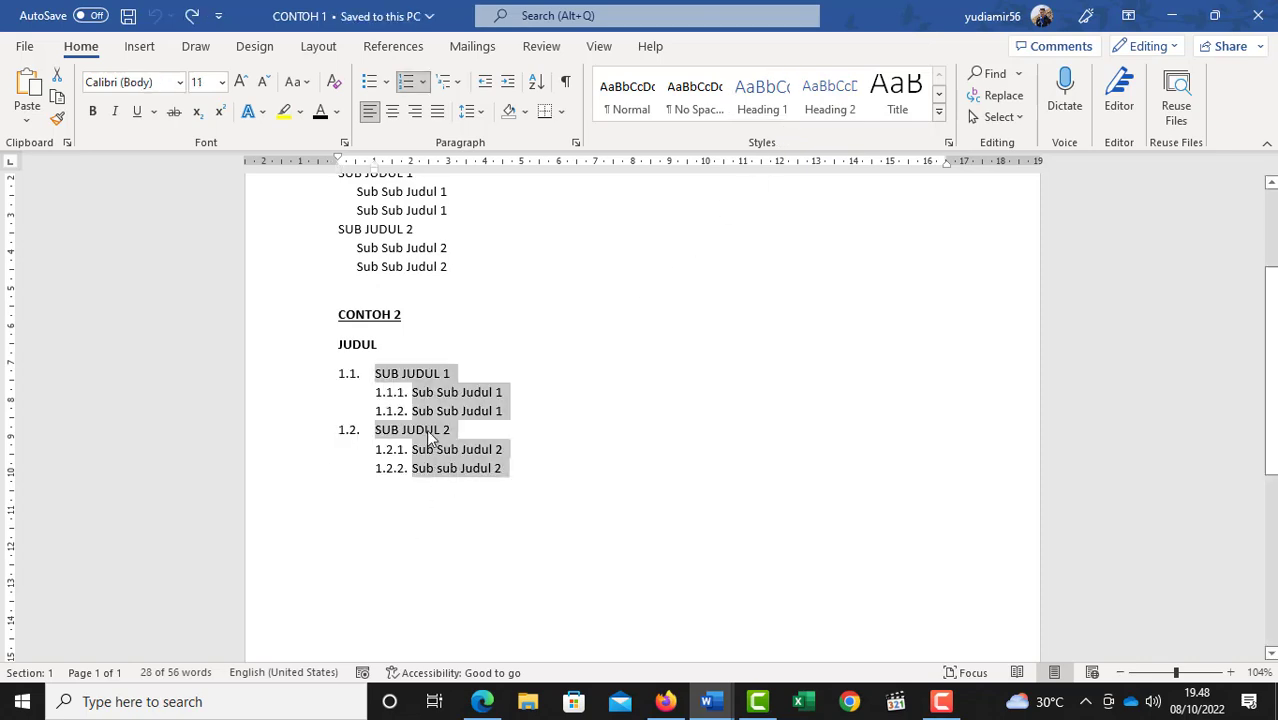
right_click(428, 440)
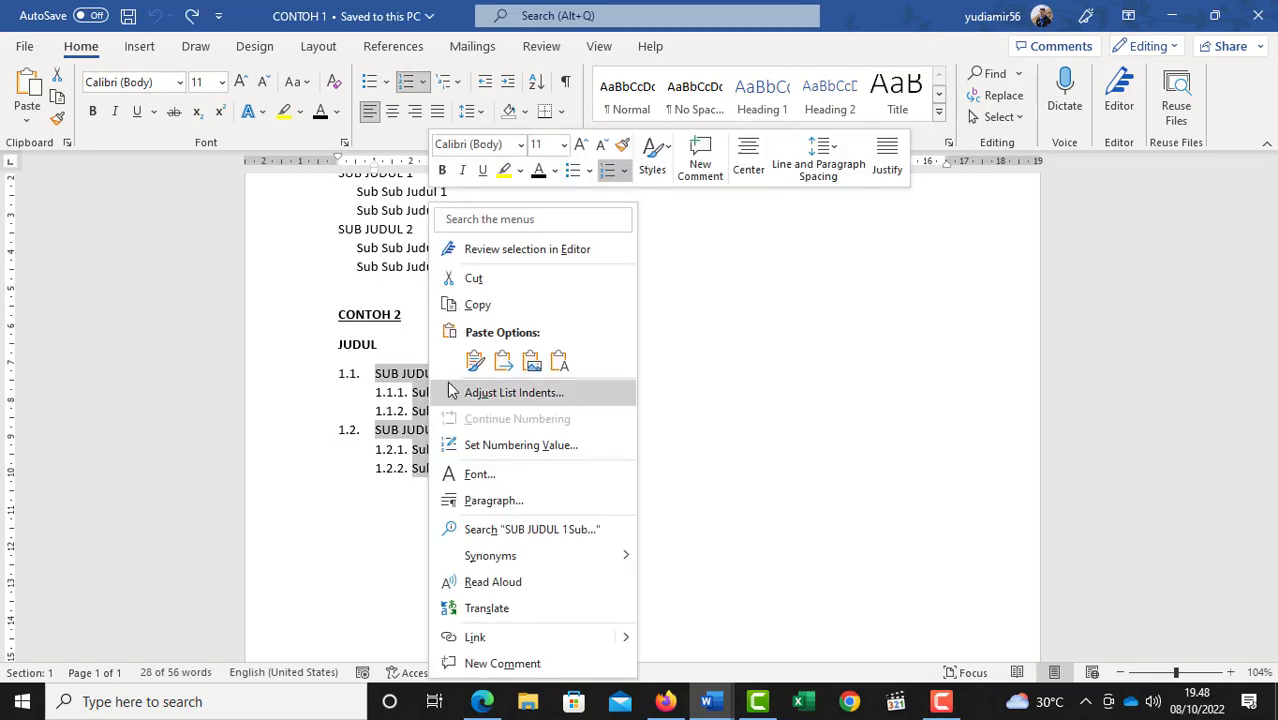
click(471, 300)
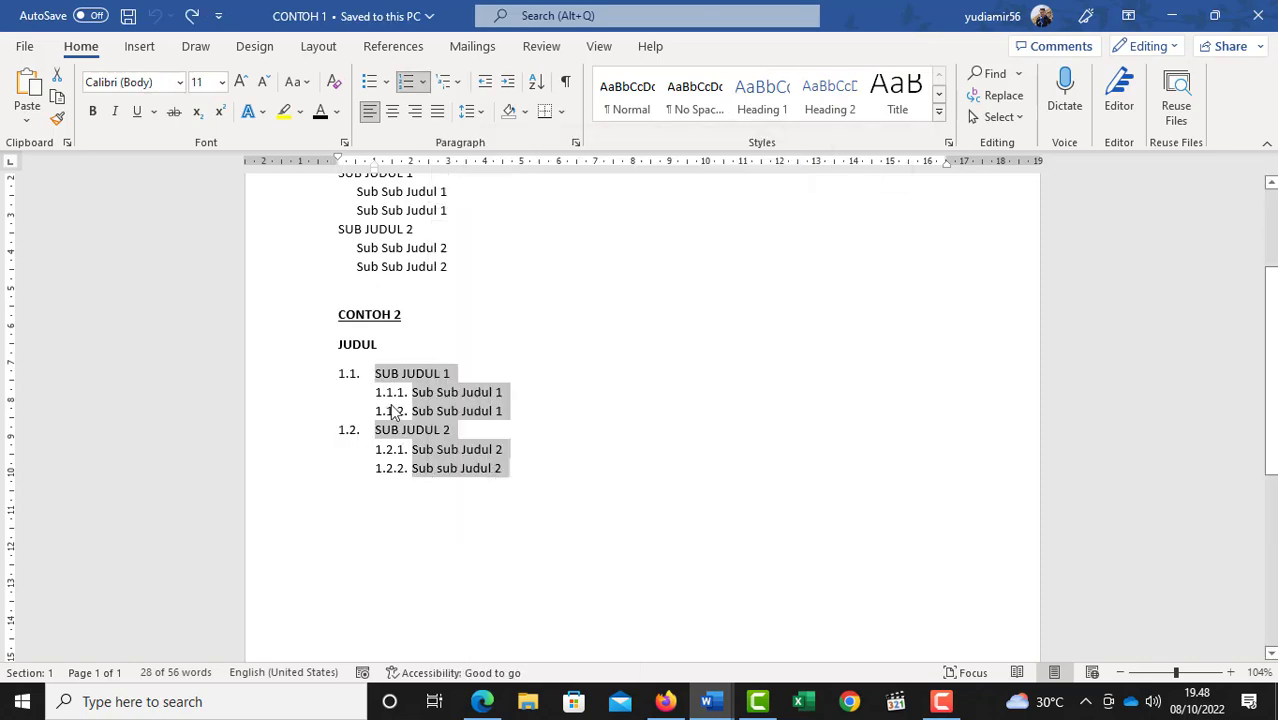
- Create a new blank document and paste the copied numbered outline into it
click(24, 46)
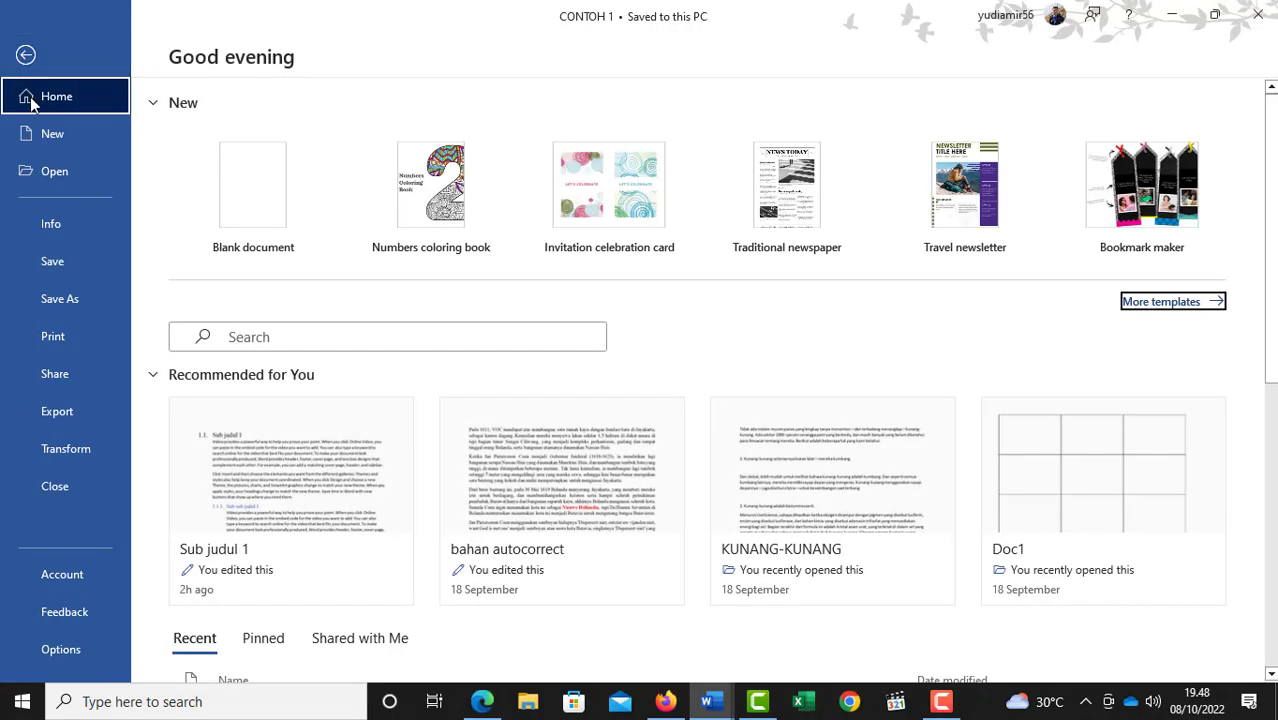
click(43, 141)
click(288, 230)
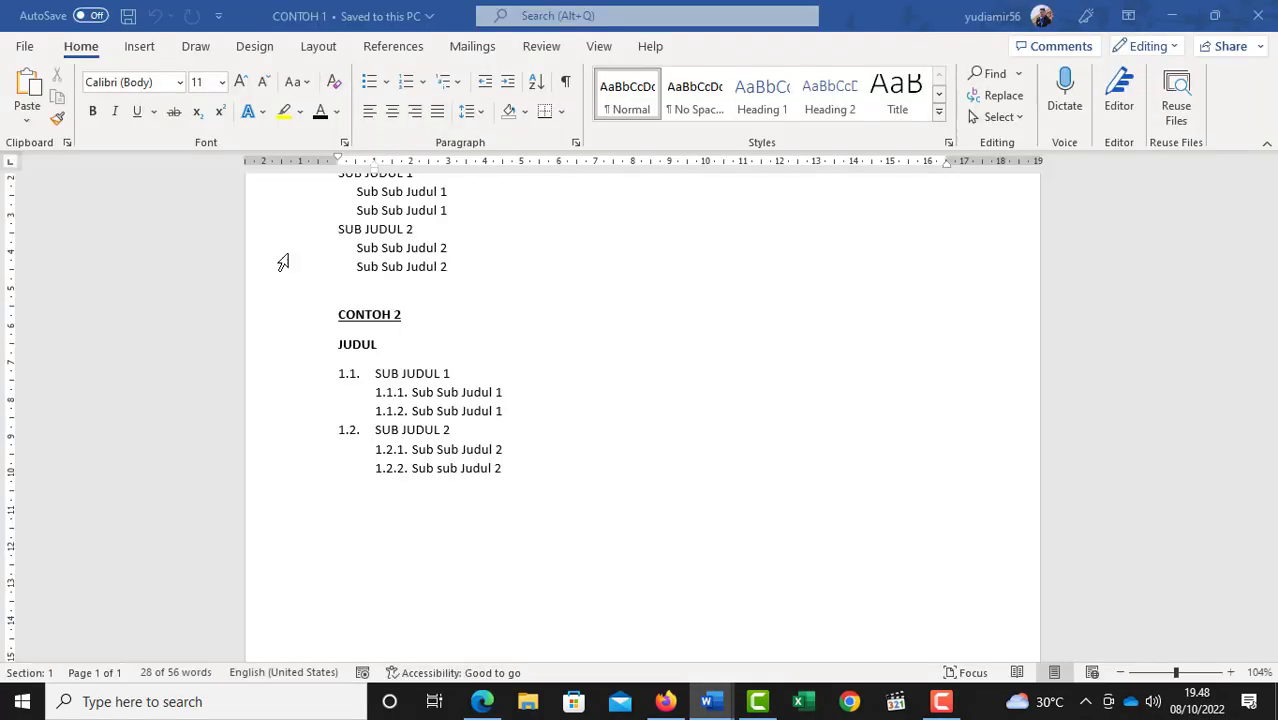
key(ctrl+v)
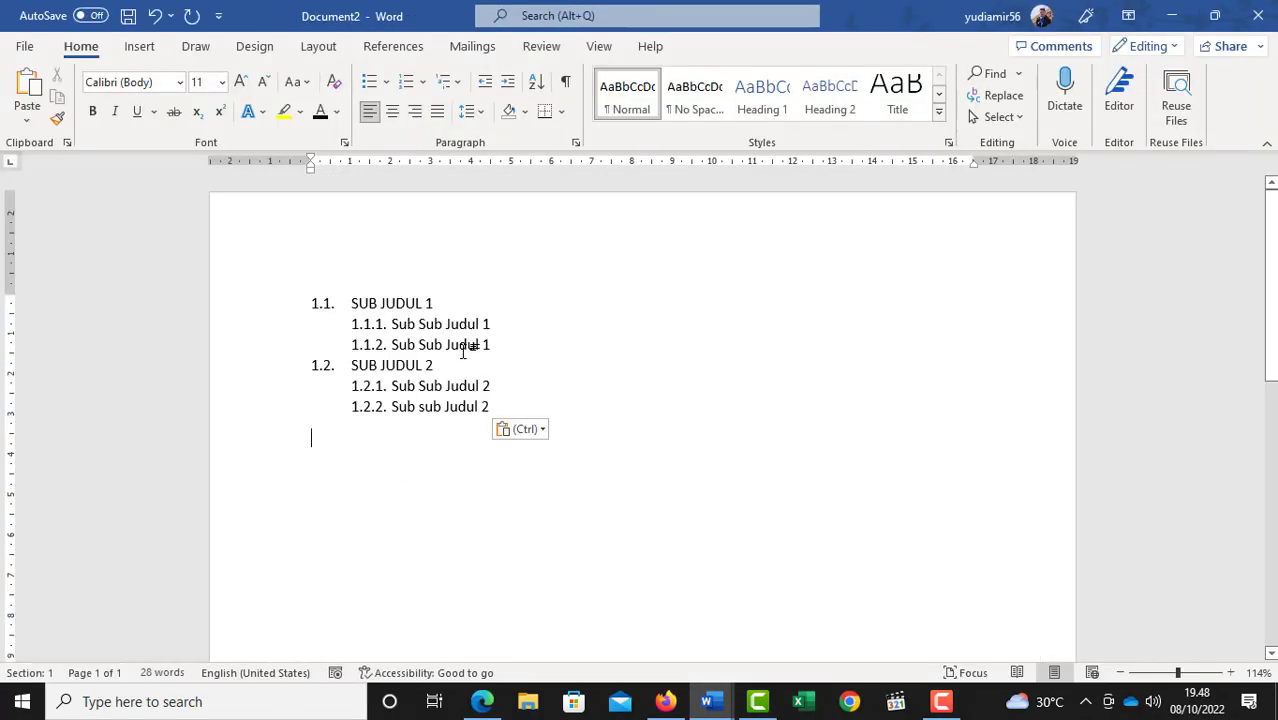
- Undo the paste, paste the outline again one line lower, and enter the title JUDUL on the line above it
click(379, 245)
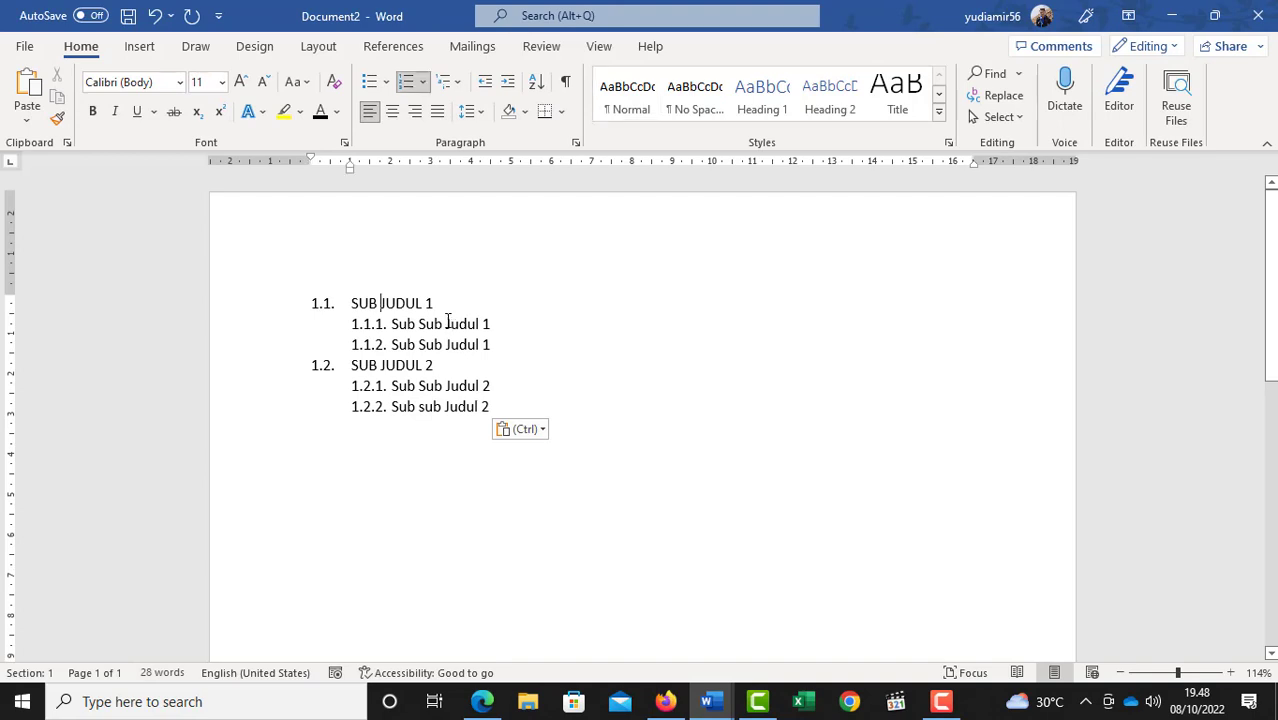
key(ctrl+z)
key(ctrl+v)
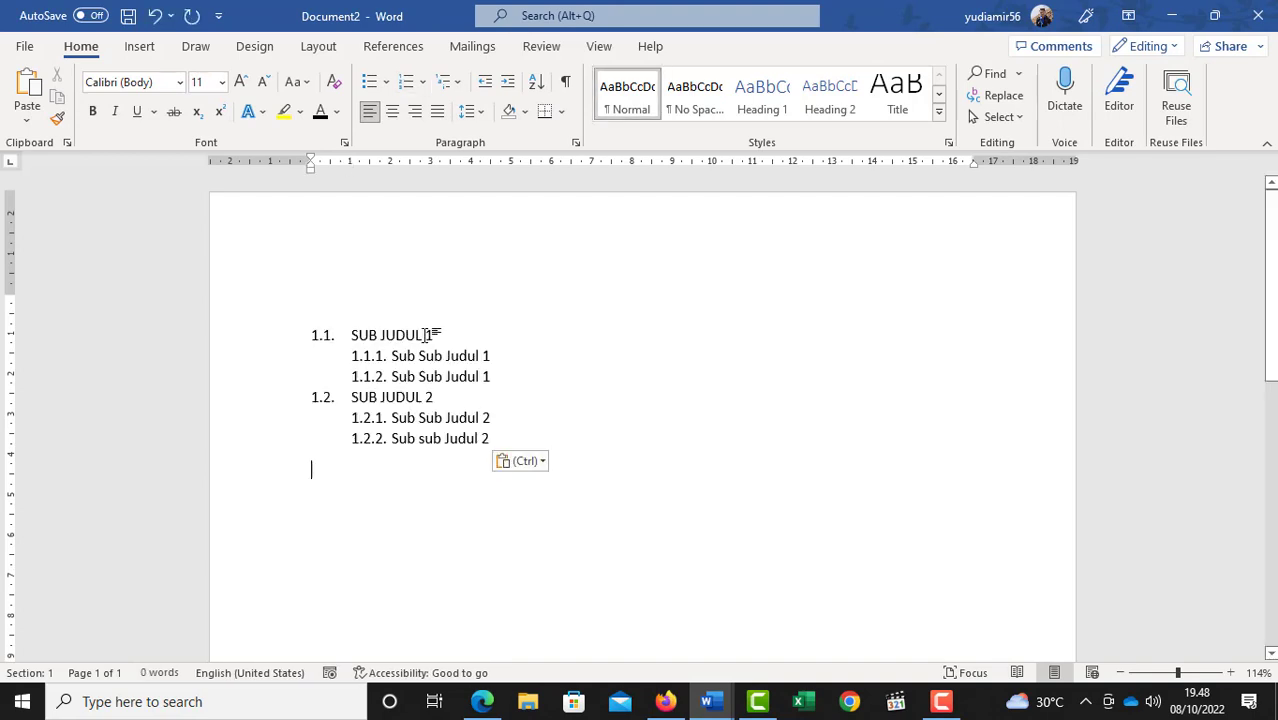
click(406, 288)
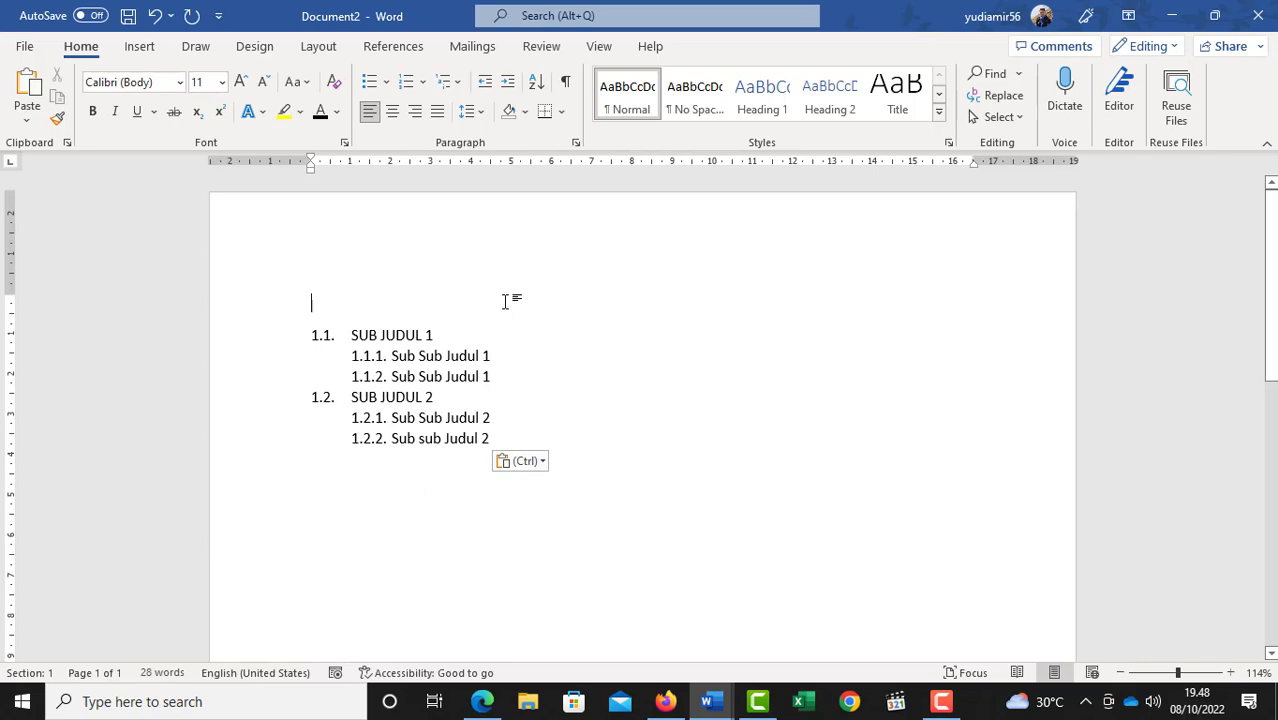
text(JUDUL)
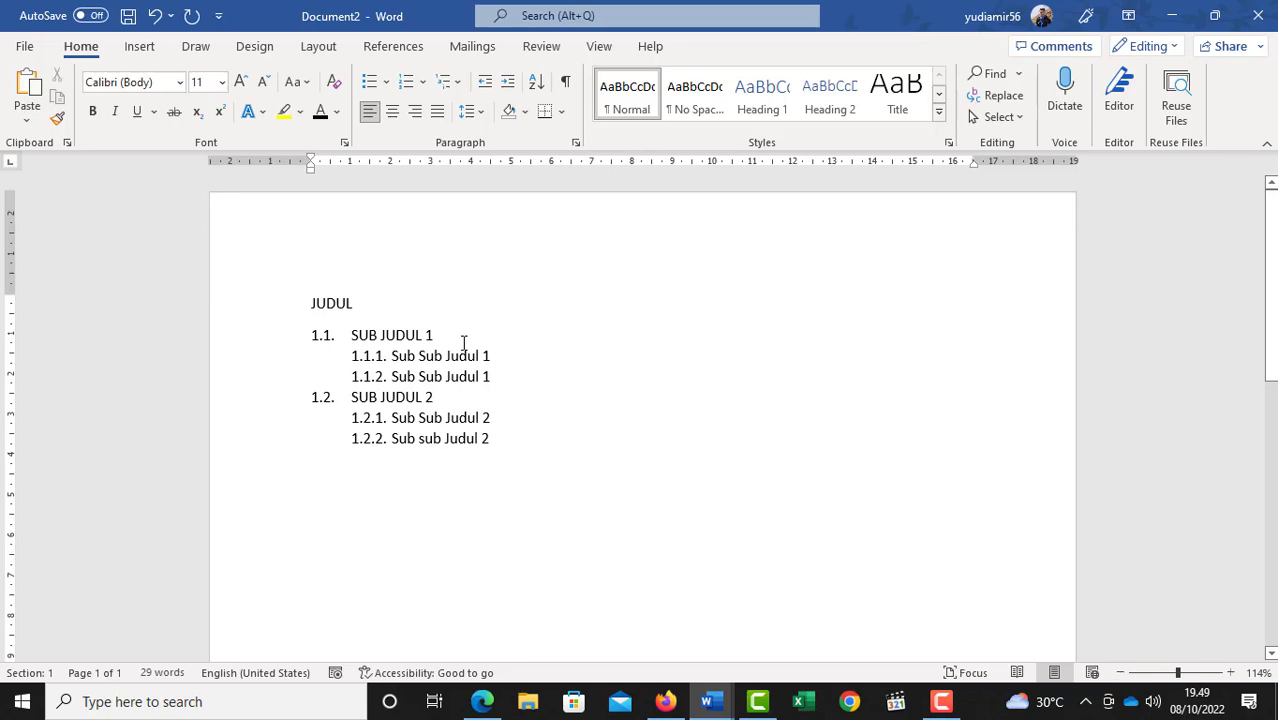
- Apply Heading 1 to JUDUL, Heading 2 to SUB JUDUL 1 and Heading 3 to both Sub Sub Judul 1 lines
click(242, 306)
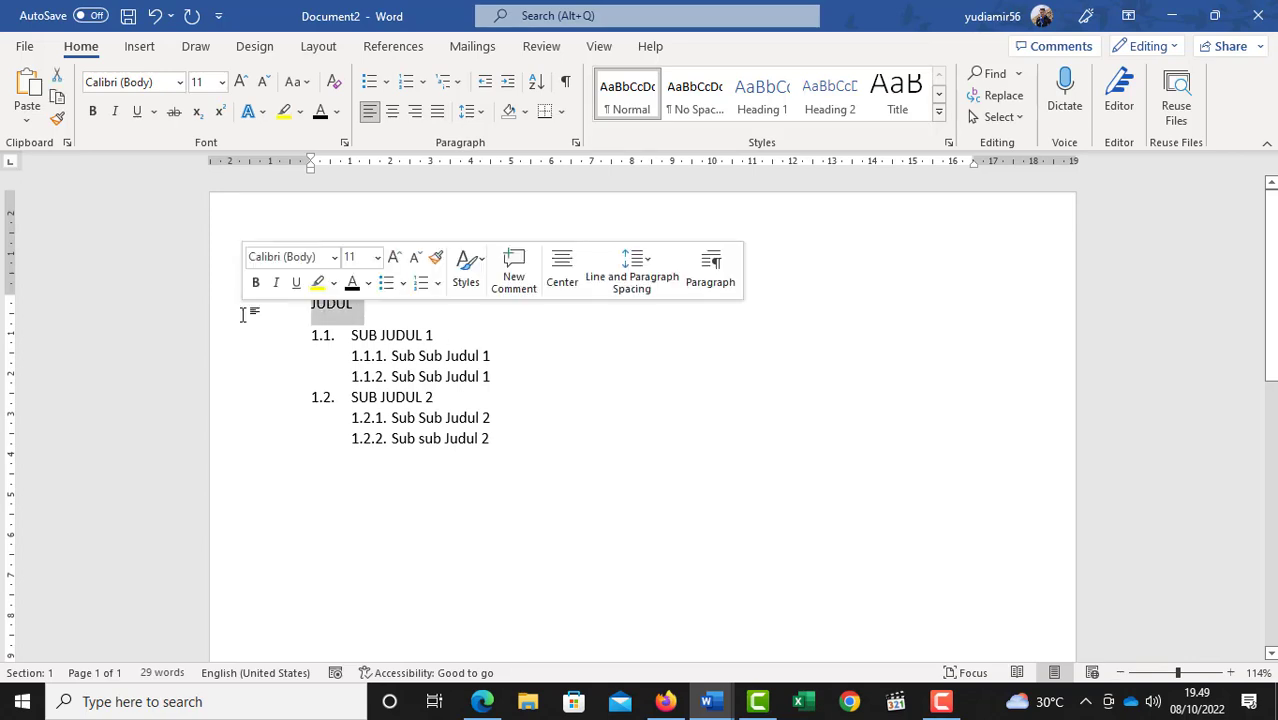
click(763, 98)
drag(446, 355, 348, 351)
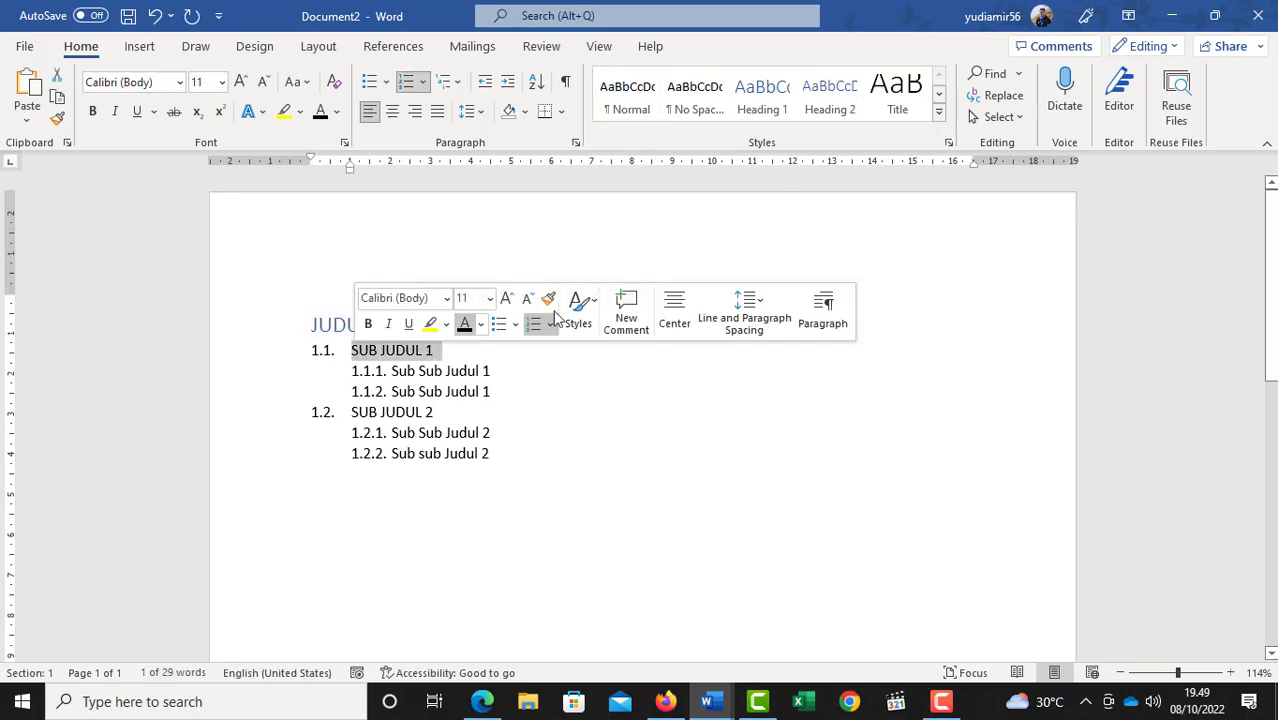
click(830, 98)
drag(502, 399, 391, 378)
click(875, 110)
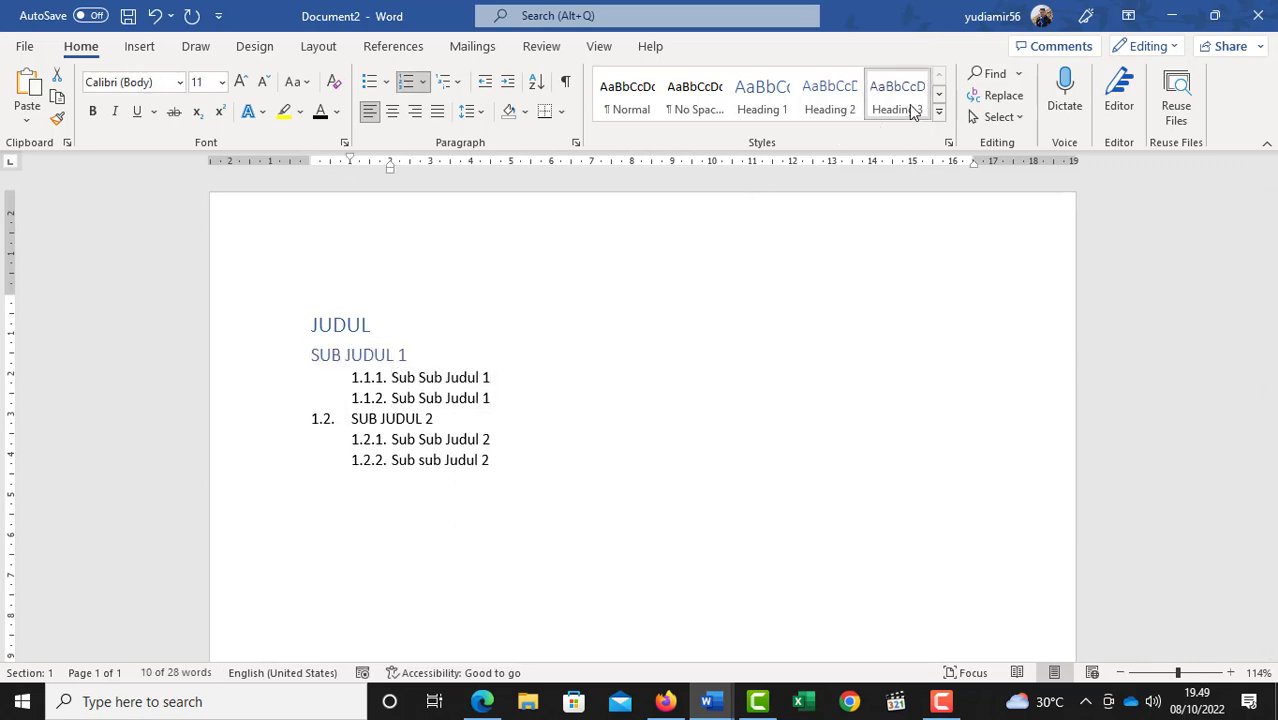
- Apply Heading 2 to SUB JUDUL 2 and Heading 3 to the two Sub Sub Judul 2 lines below it
drag(448, 427, 350, 428)
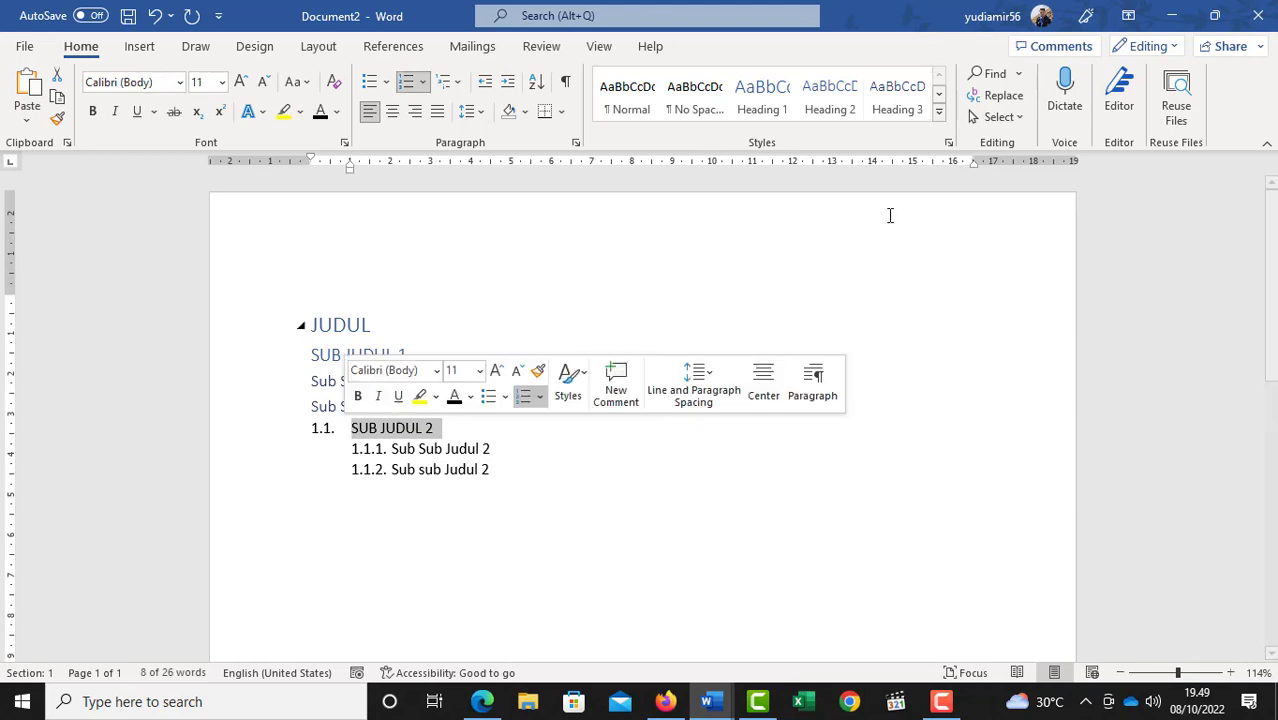
click(843, 117)
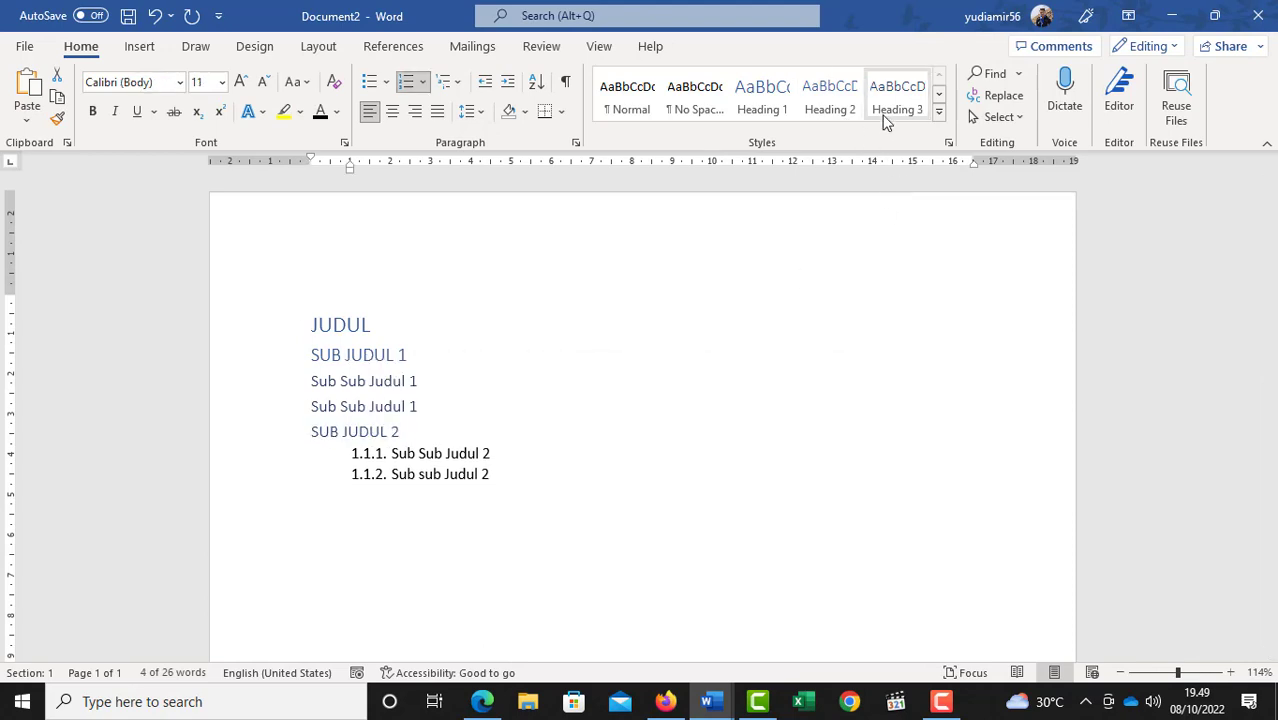
click(830, 100)
click(385, 355)
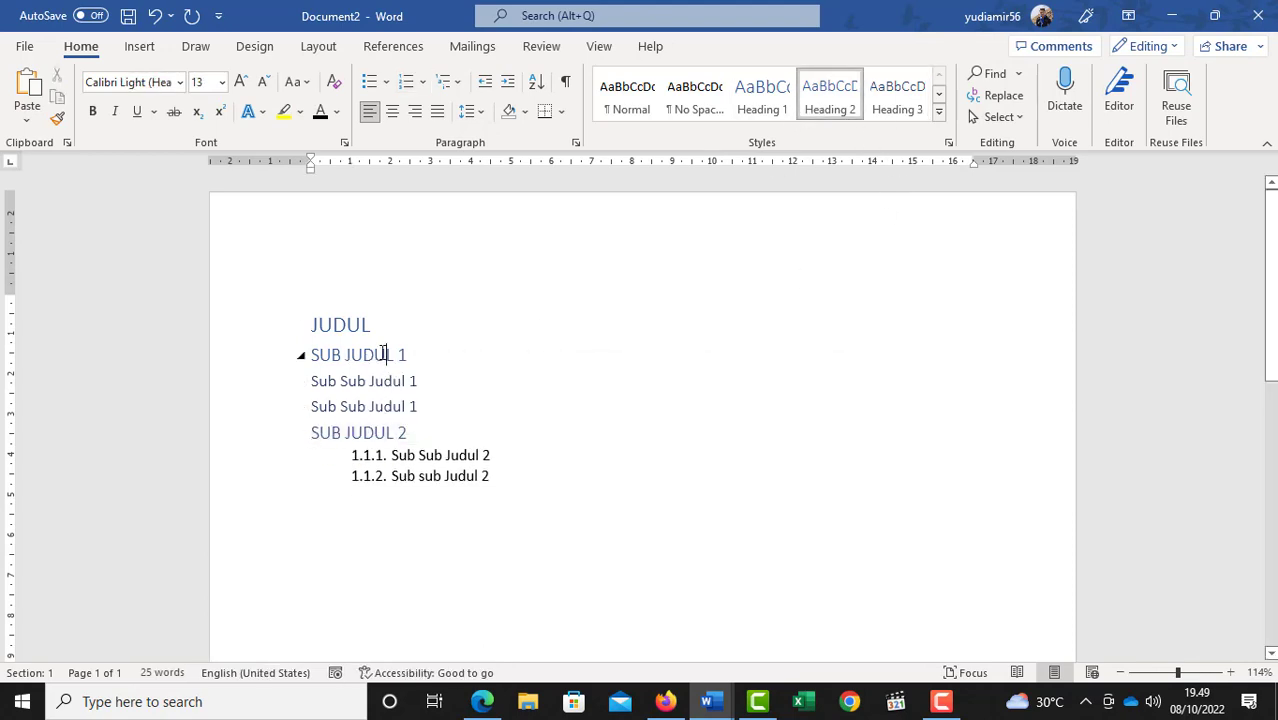
click(498, 482)
drag(425, 462, 403, 457)
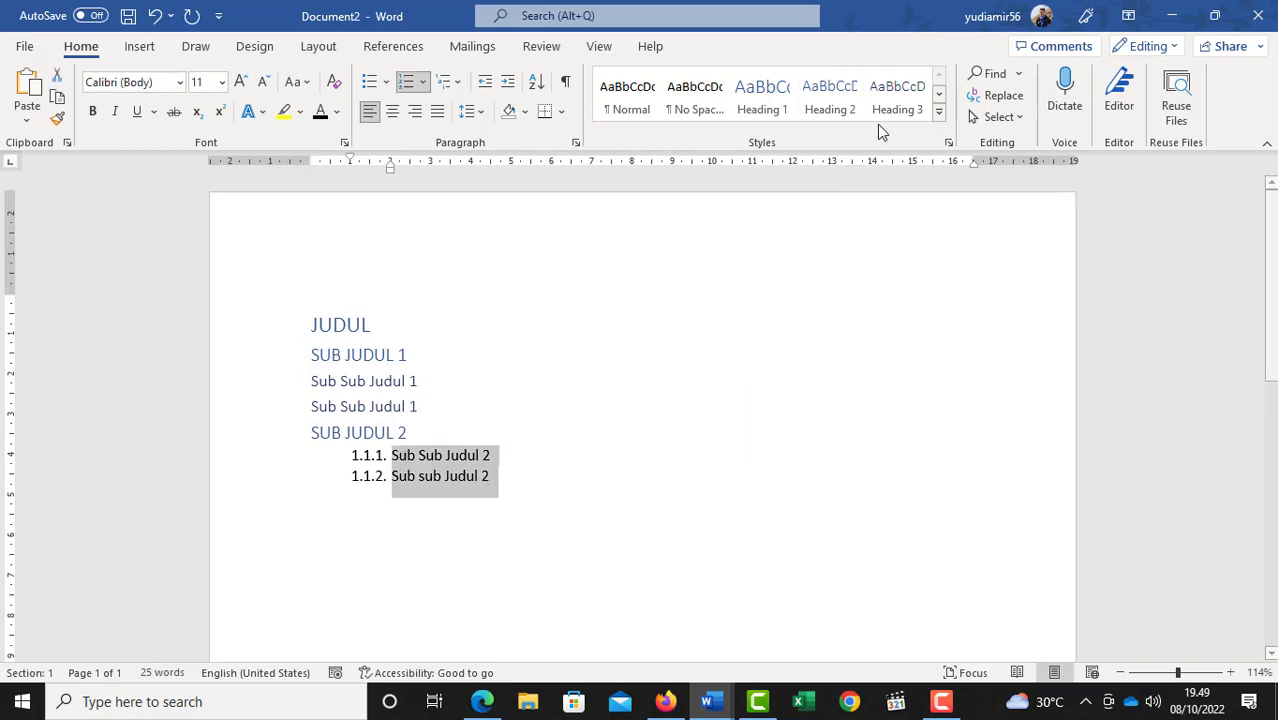
click(901, 112)
click(500, 408)
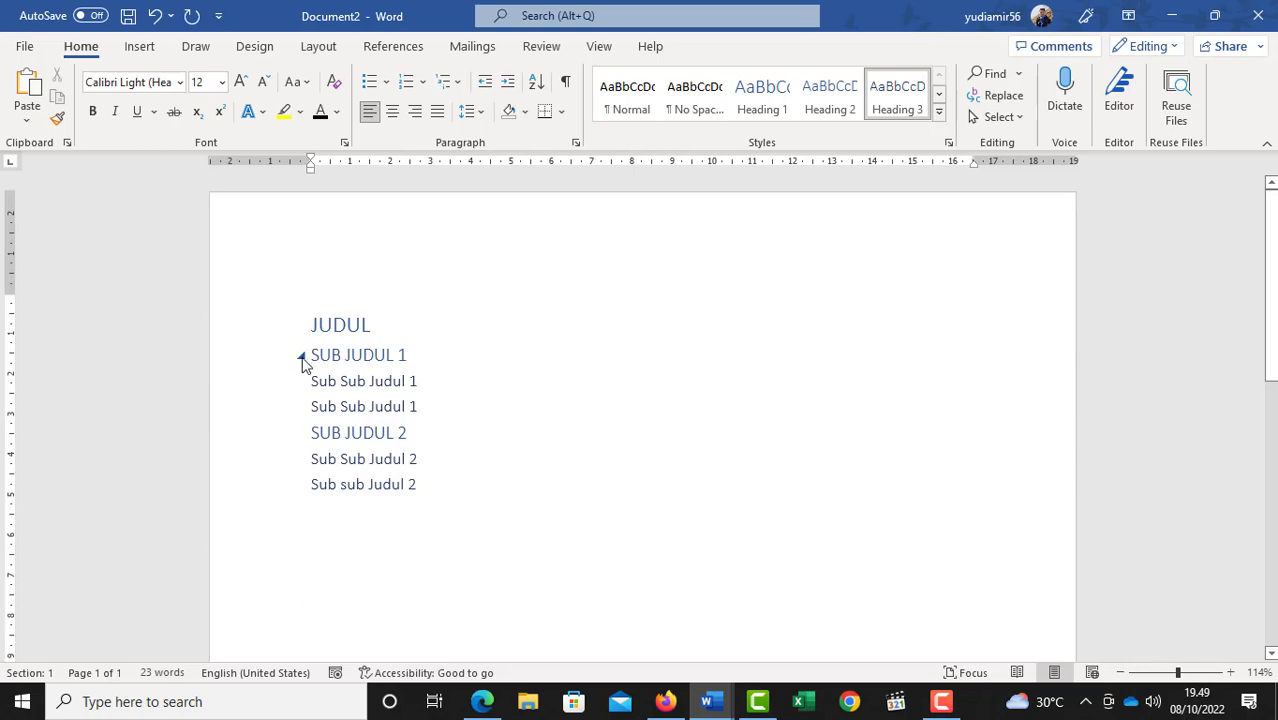
- Collapse the SUB JUDUL 1 heading, then collapse and expand SUB JUDUL 2 to check the heading hierarchy
click(301, 357)
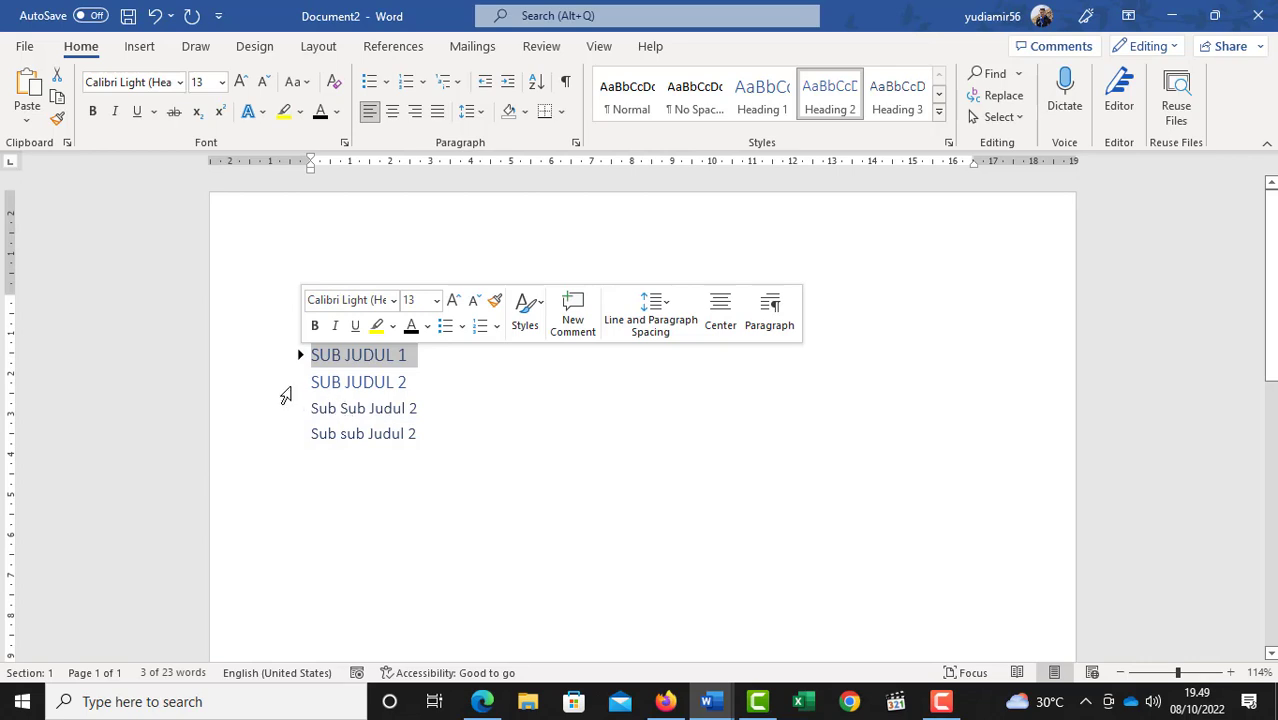
click(301, 384)
click(301, 383)
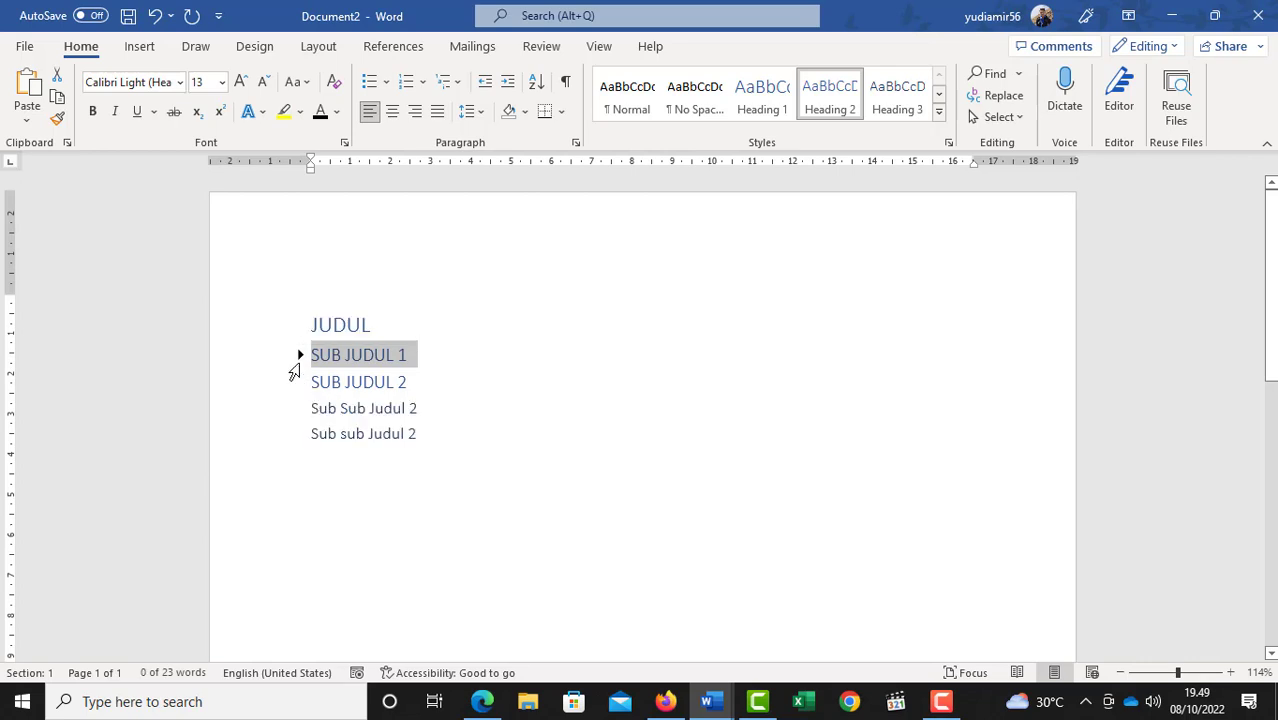
- Collapse both SUB JUDUL headings and format JUDUL, SUB JUDUL 1 and SUB JUDUL 2 in bold black Times New Roman
click(300, 356)
click(299, 357)
click(300, 382)
drag(377, 391, 314, 322)
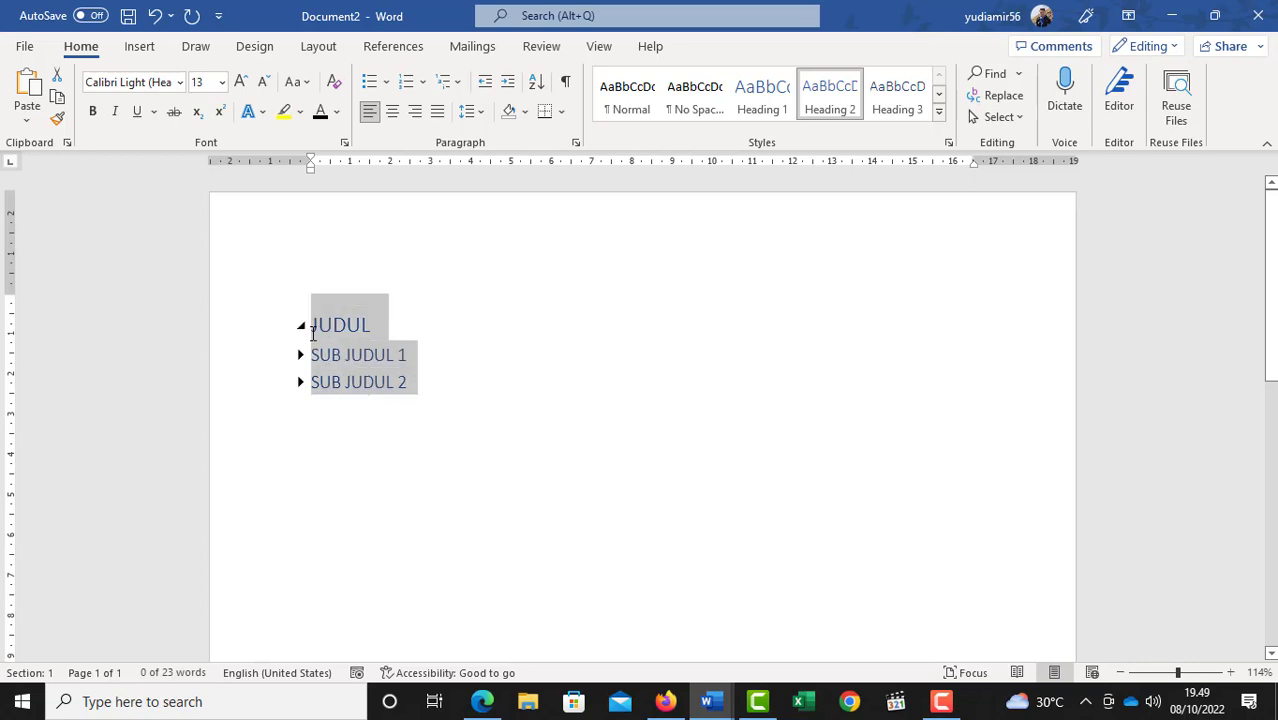
click(130, 83)
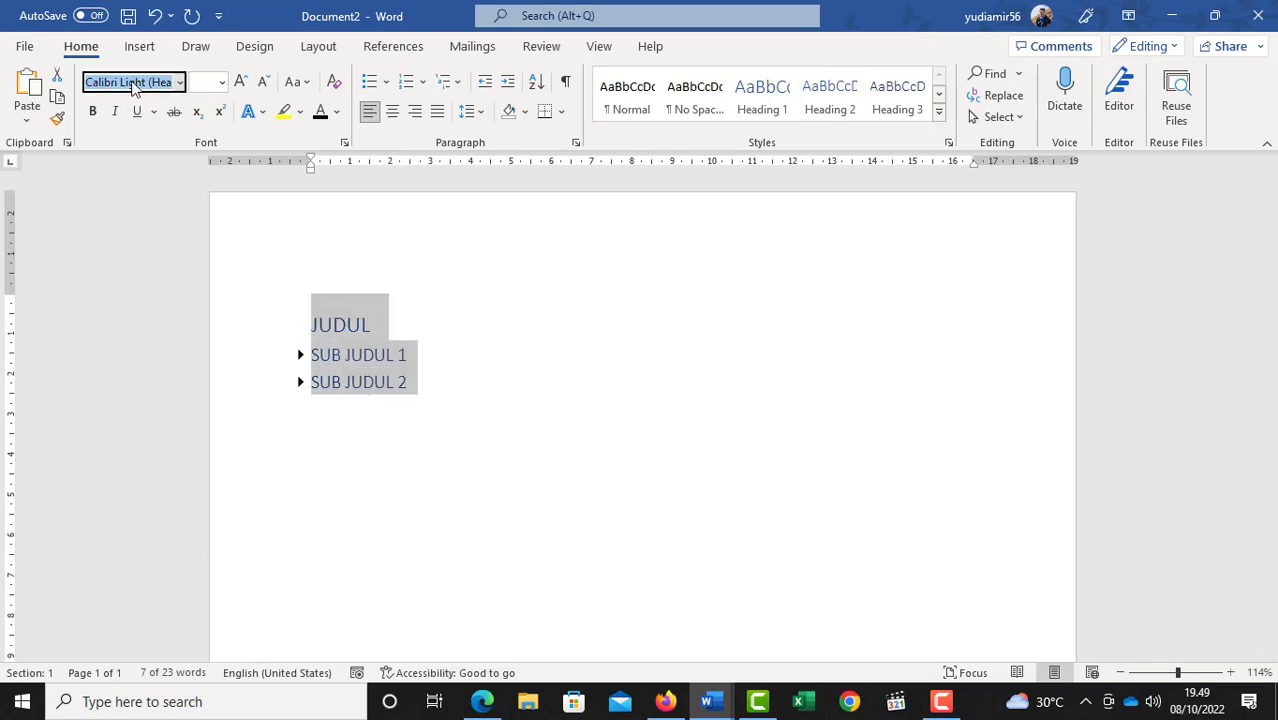
text(Times New Roman)
key(Return)
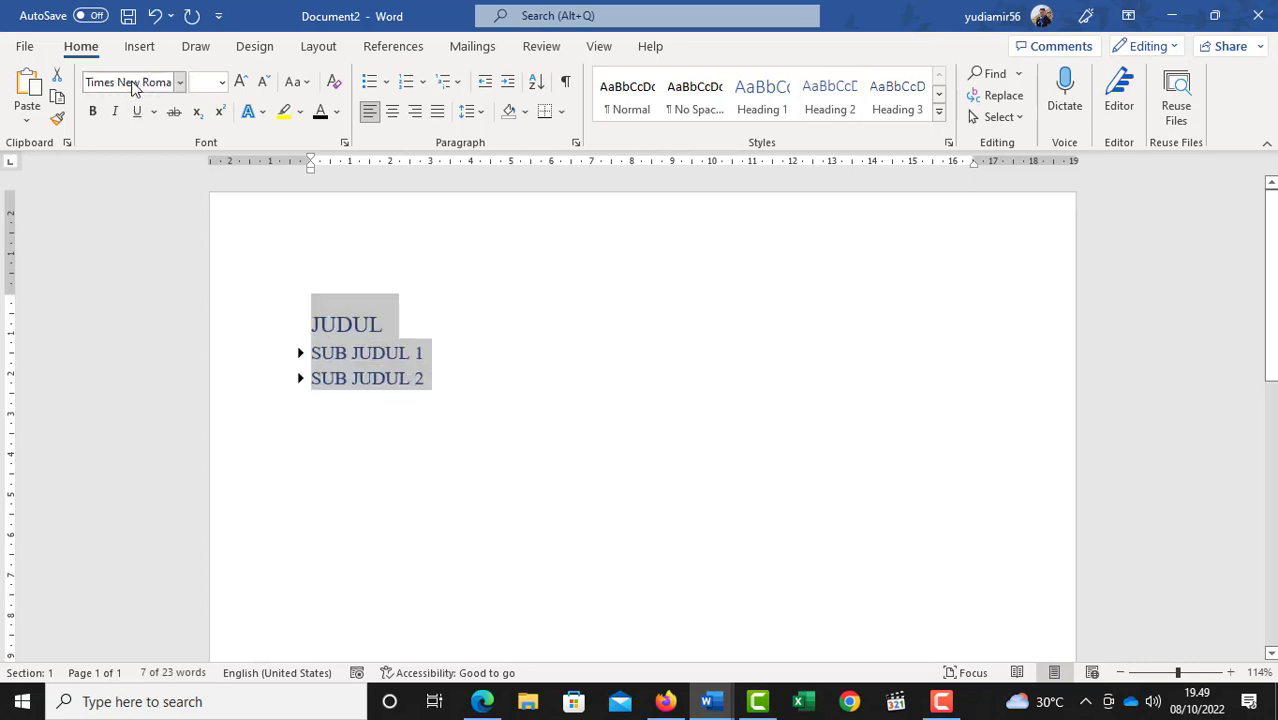
click(92, 111)
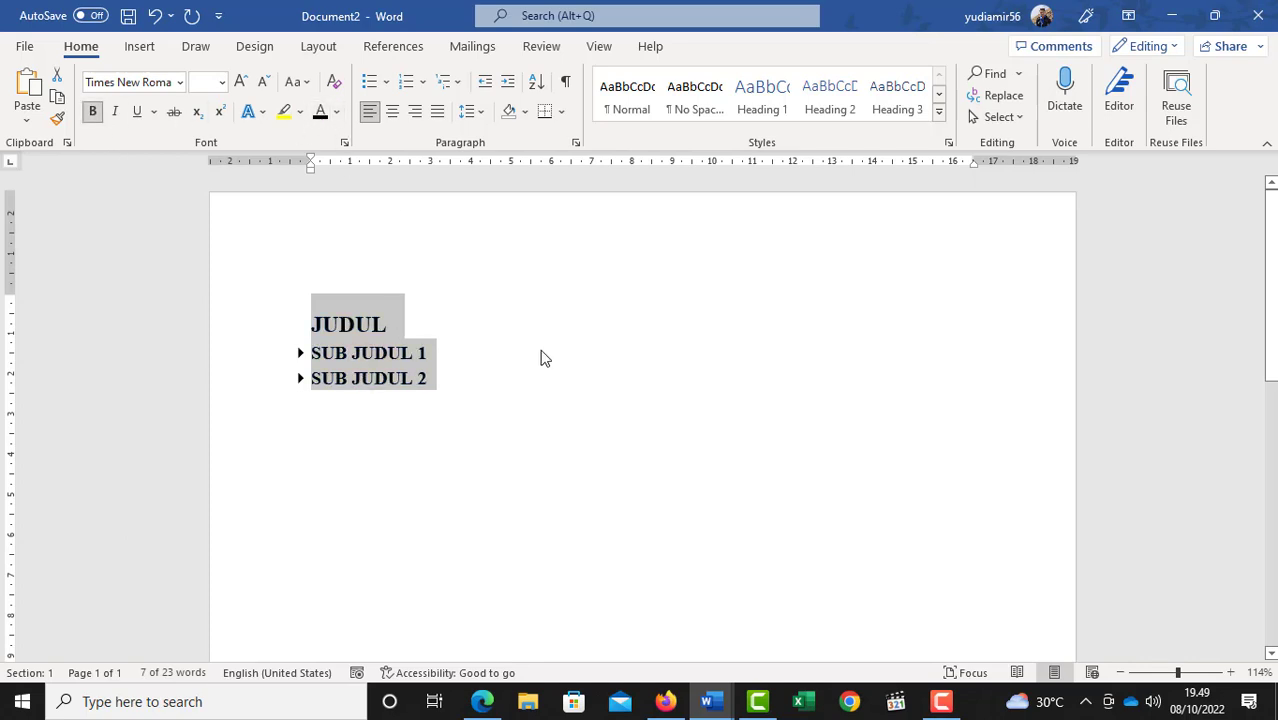
- Set the font size of the JUDUL title to 14
click(375, 324)
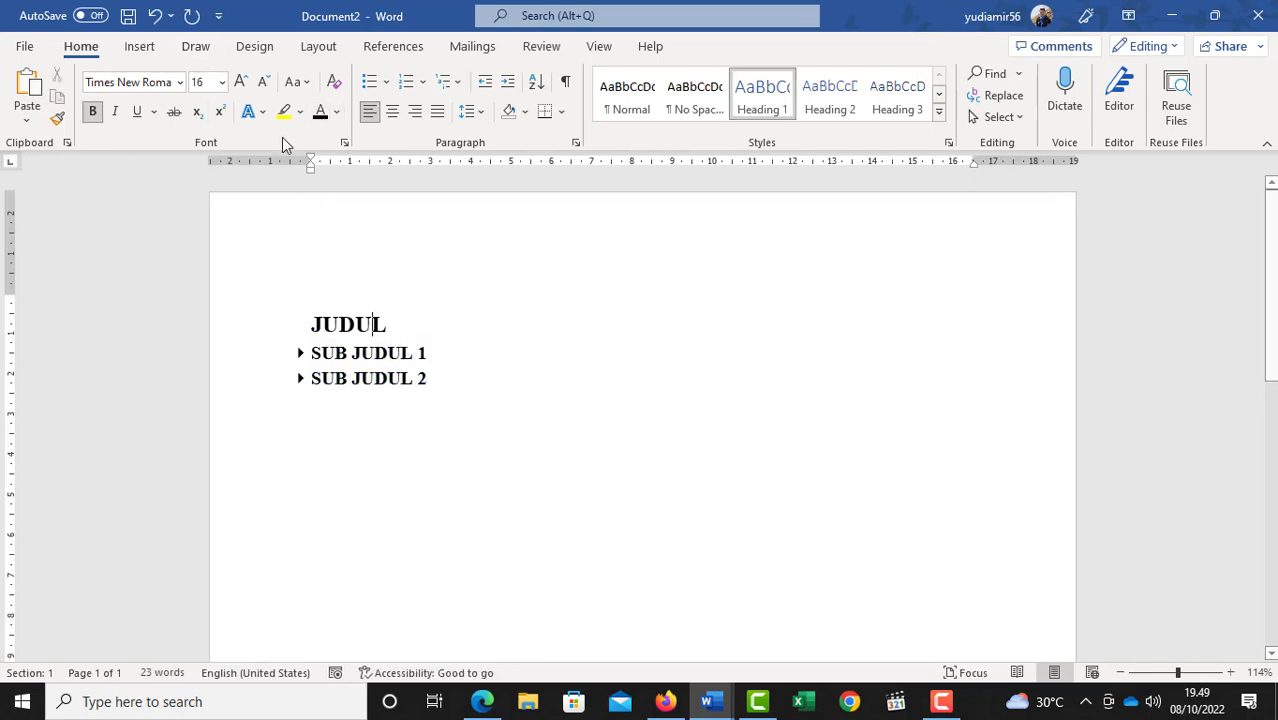
click(222, 88)
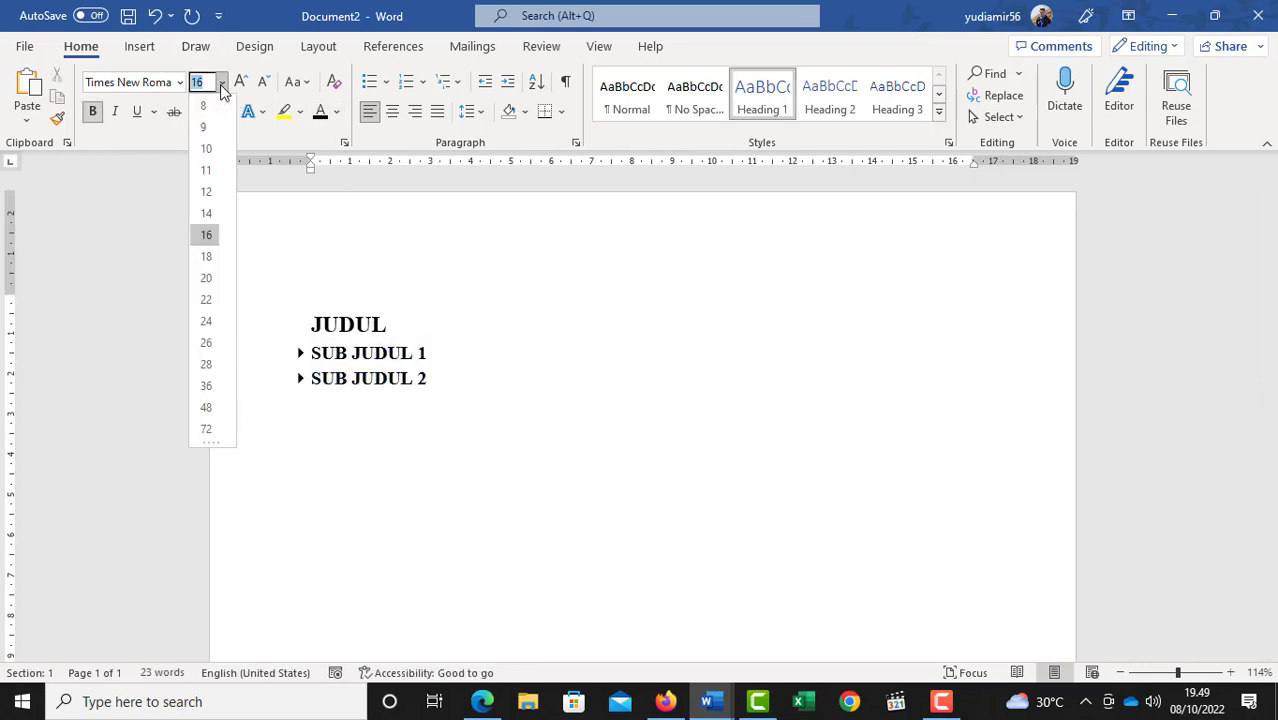
click(208, 214)
drag(431, 354, 309, 358)
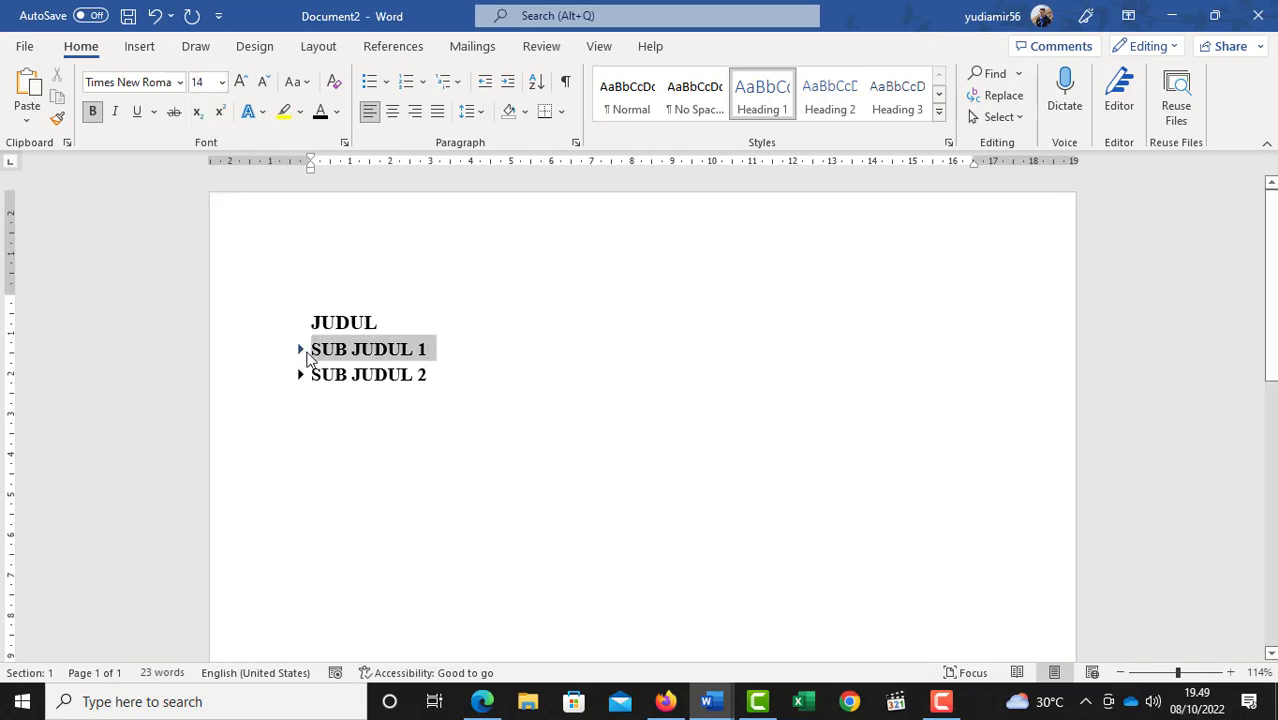
drag(447, 410, 308, 343)
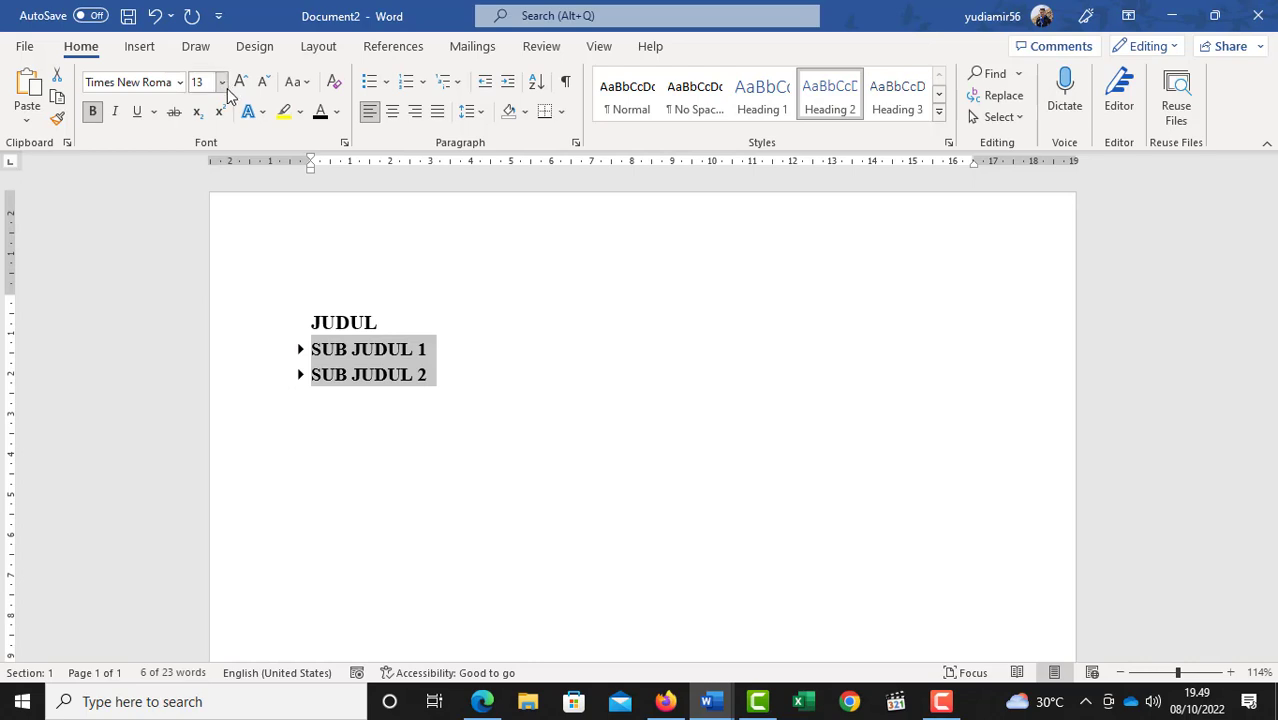
click(428, 348)
- Expand SUB JUDUL 1 and set its two Sub Sub Judul 1 lines in black Times New Roman
click(300, 349)
drag(432, 406, 312, 373)
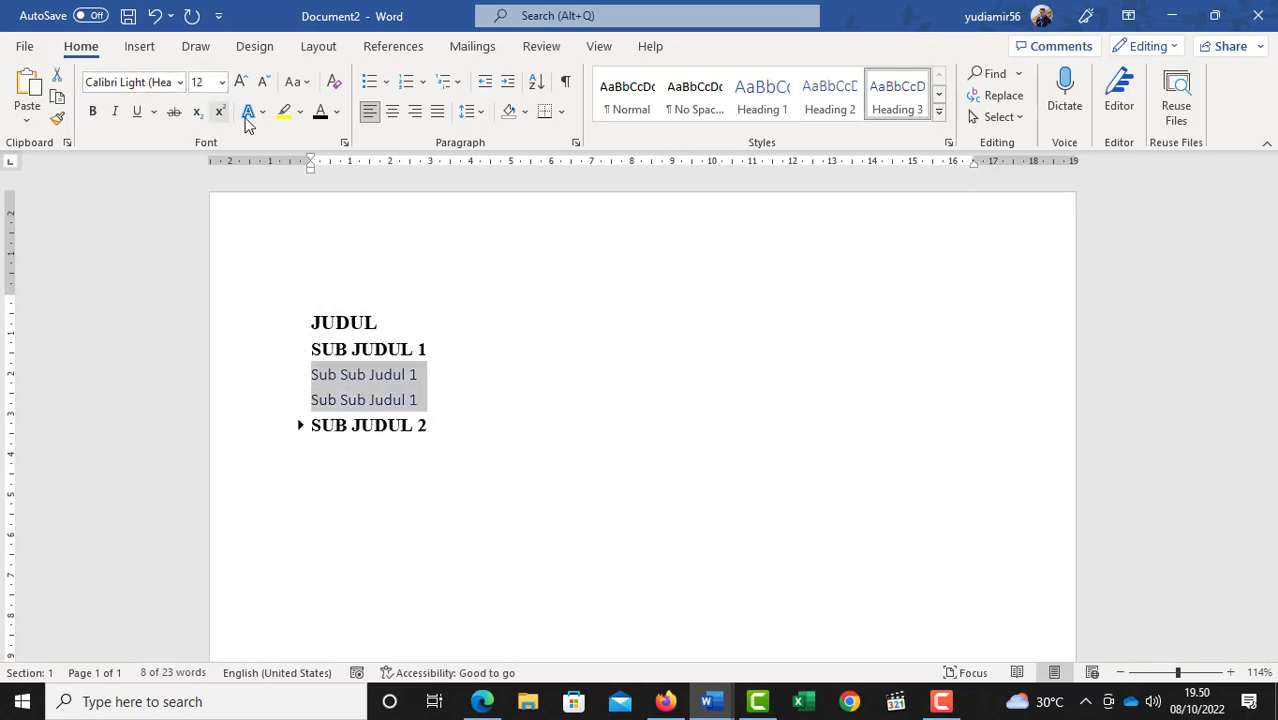
click(145, 88)
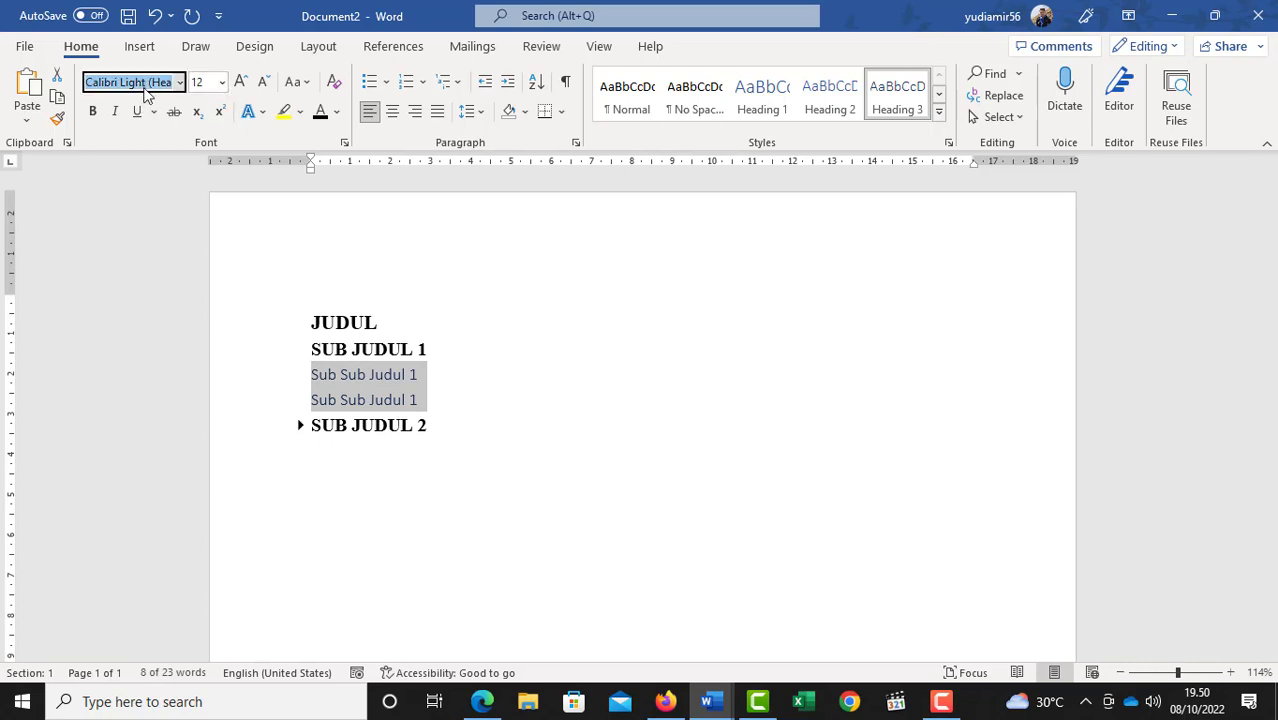
text(Times New Roman)
key(Return)
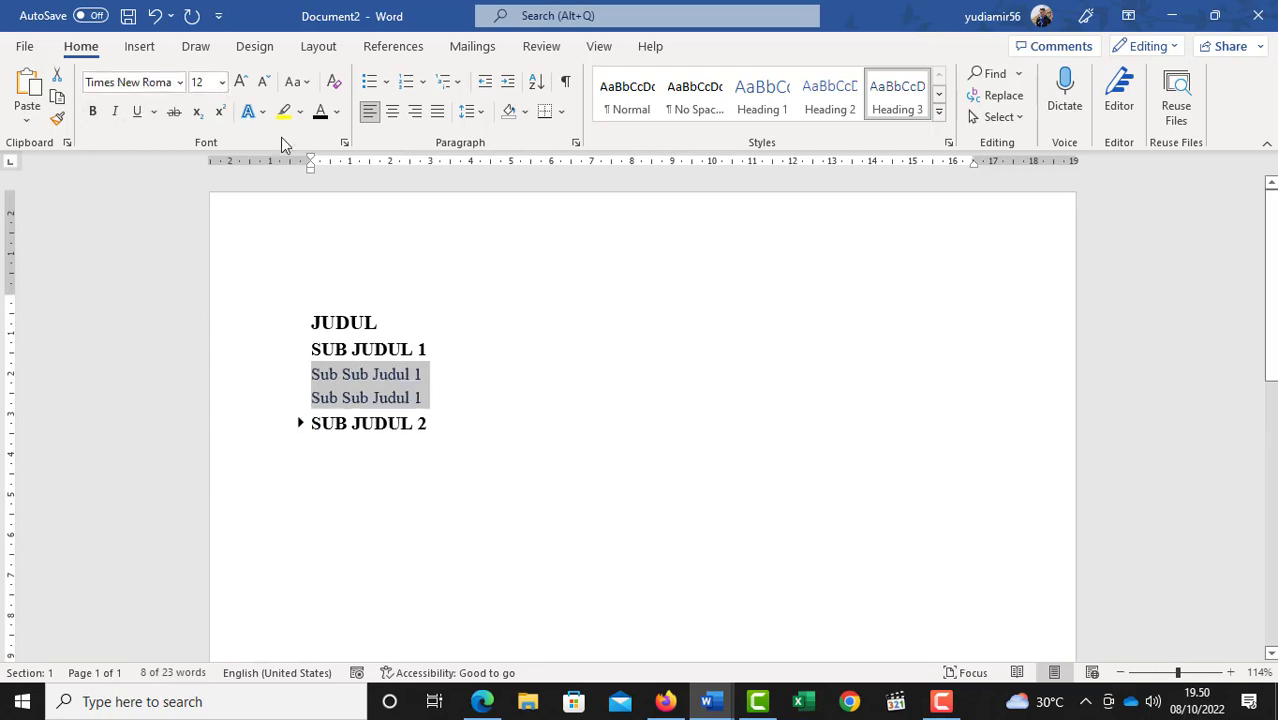
click(434, 397)
- Expand SUB JUDUL 2 and set its two Sub Sub Judul 2 lines in black Times New Roman
click(300, 423)
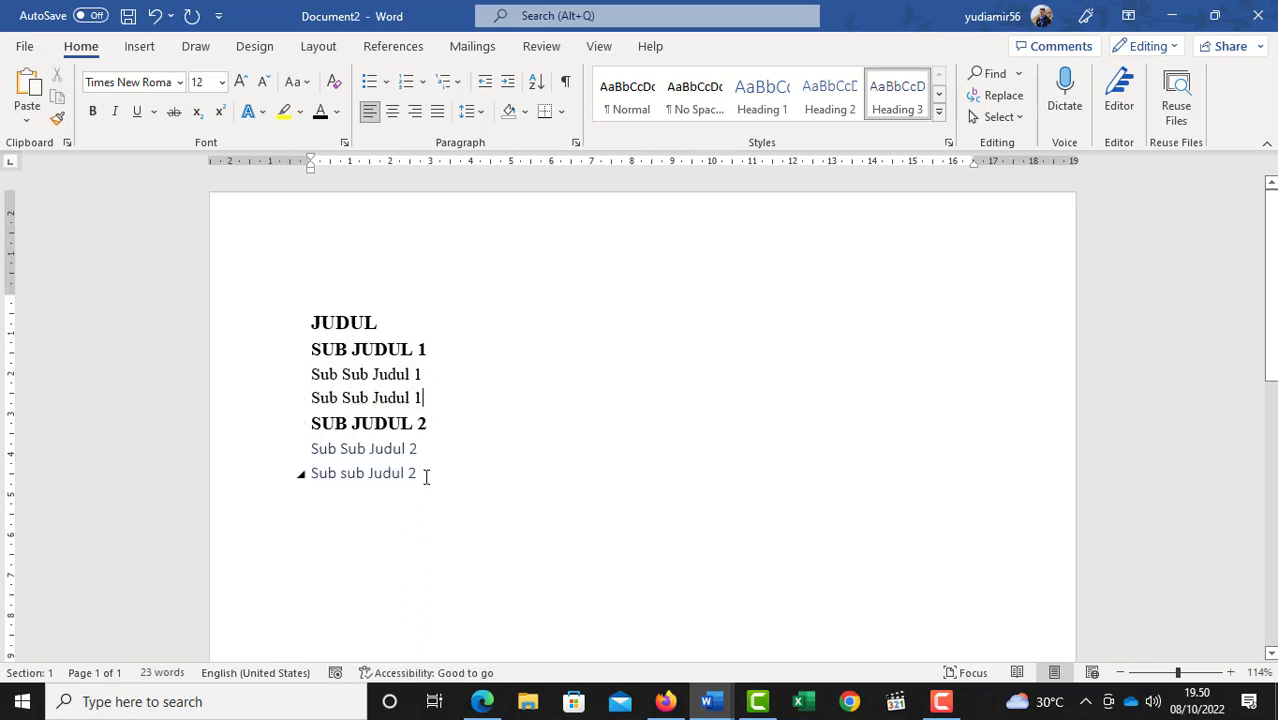
drag(422, 476, 308, 448)
click(123, 82)
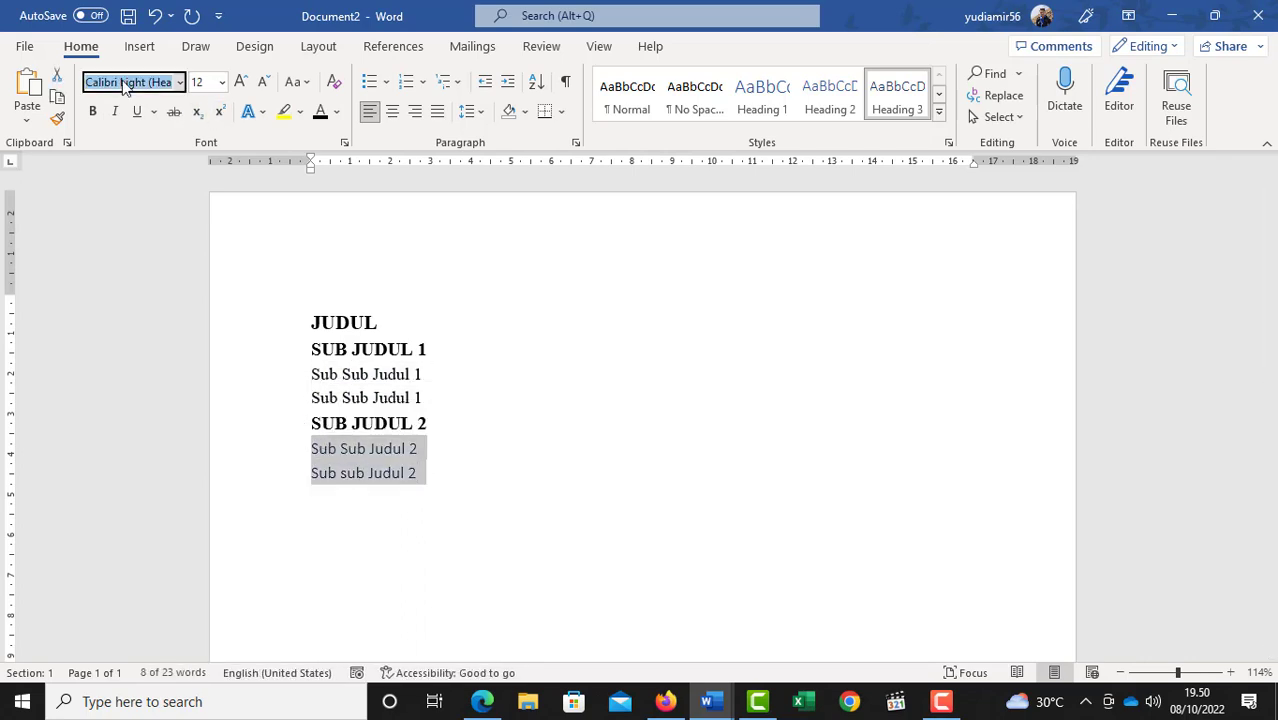
text(Times New Roman)
key(Return)
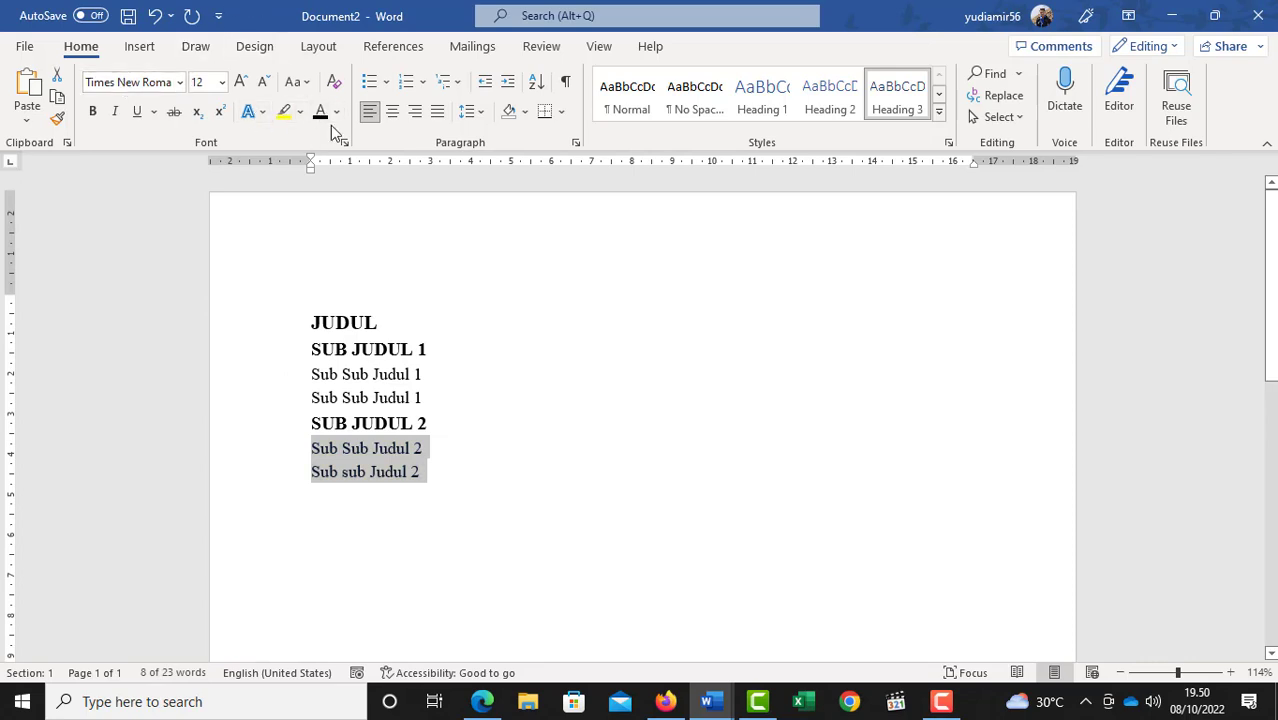
click(424, 374)
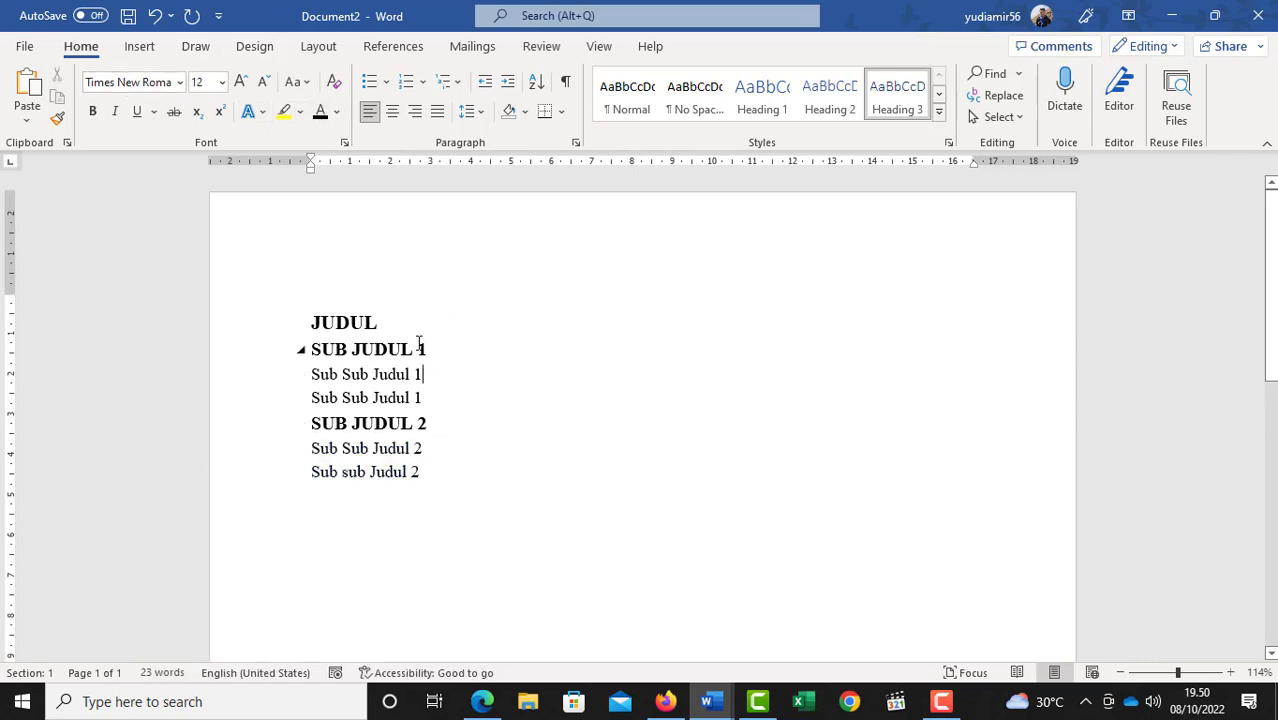
- Center the JUDUL title and add an empty Normal-style line below it
click(336, 322)
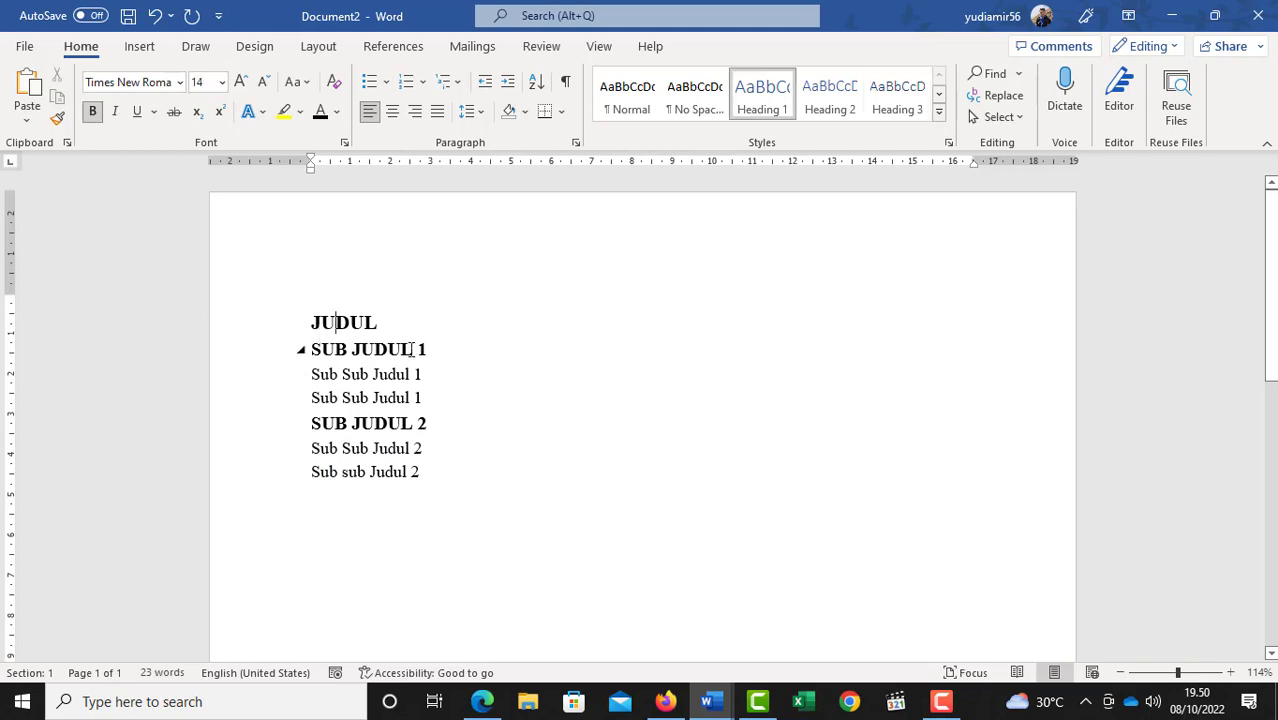
click(393, 112)
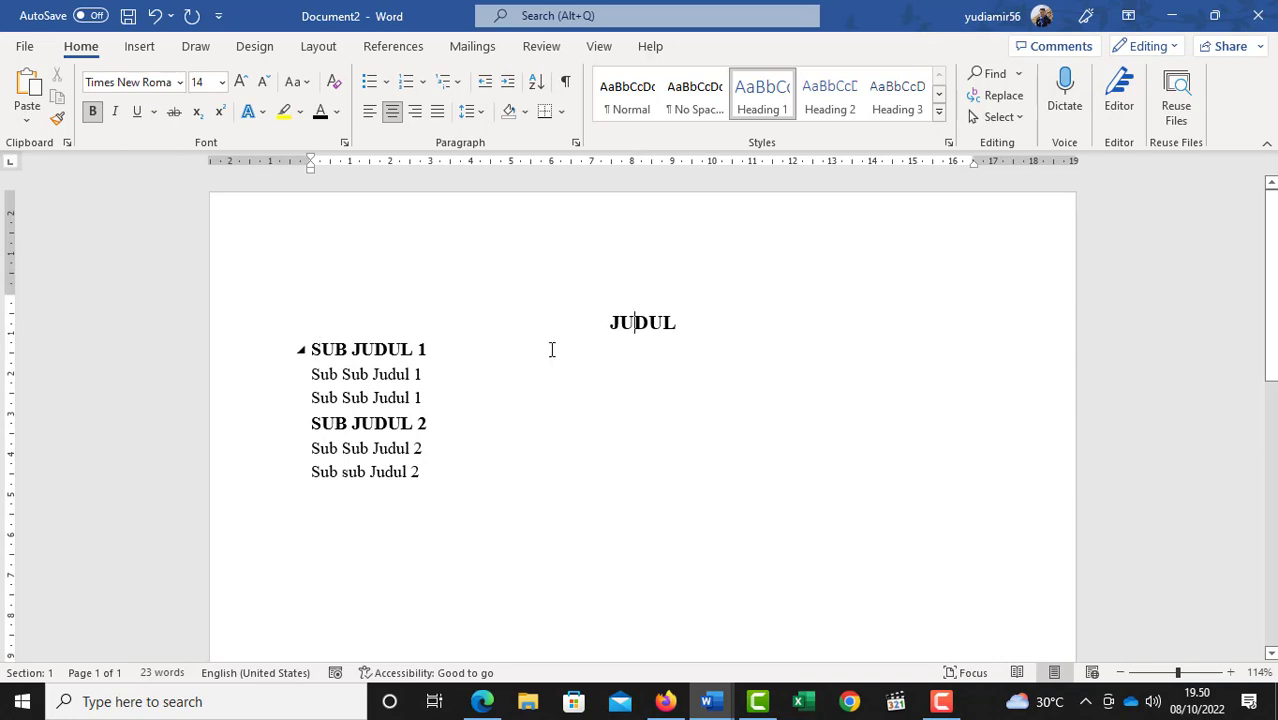
key(Return)
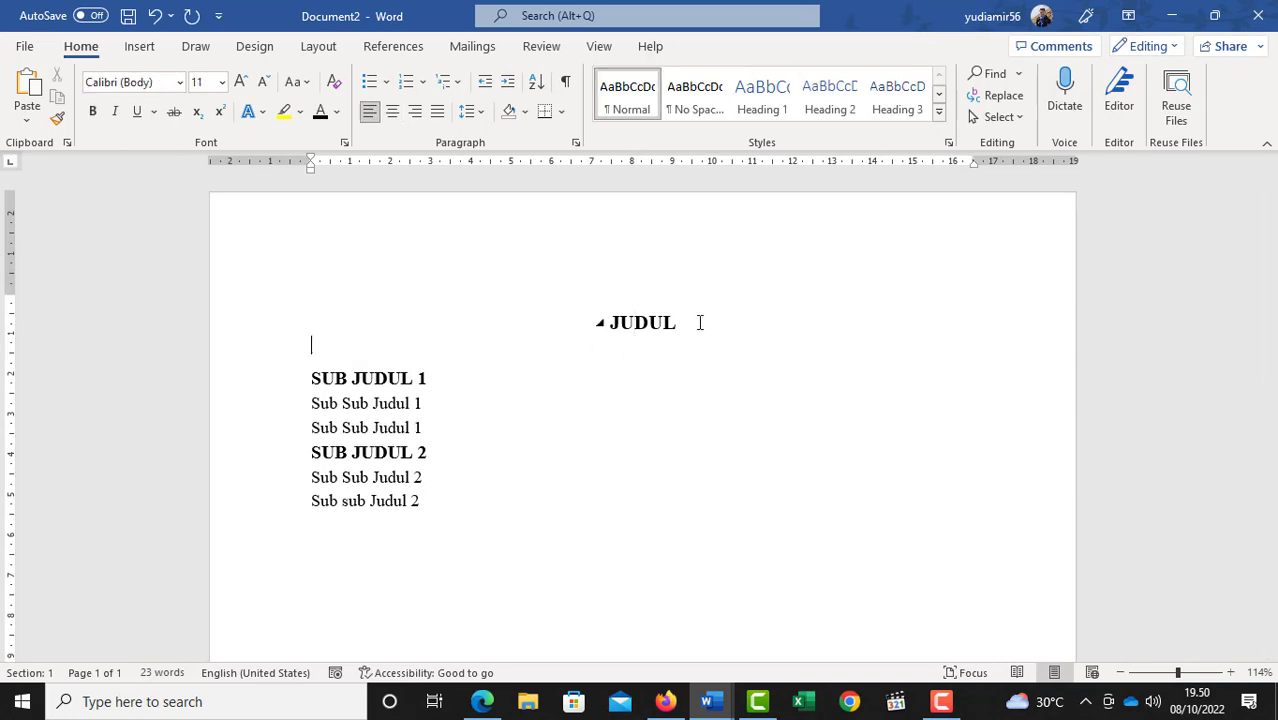
- Number SUB JUDUL 1 as 1.1. and SUB JUDUL 2 as 1.2. using automatic list numbering
click(313, 380)
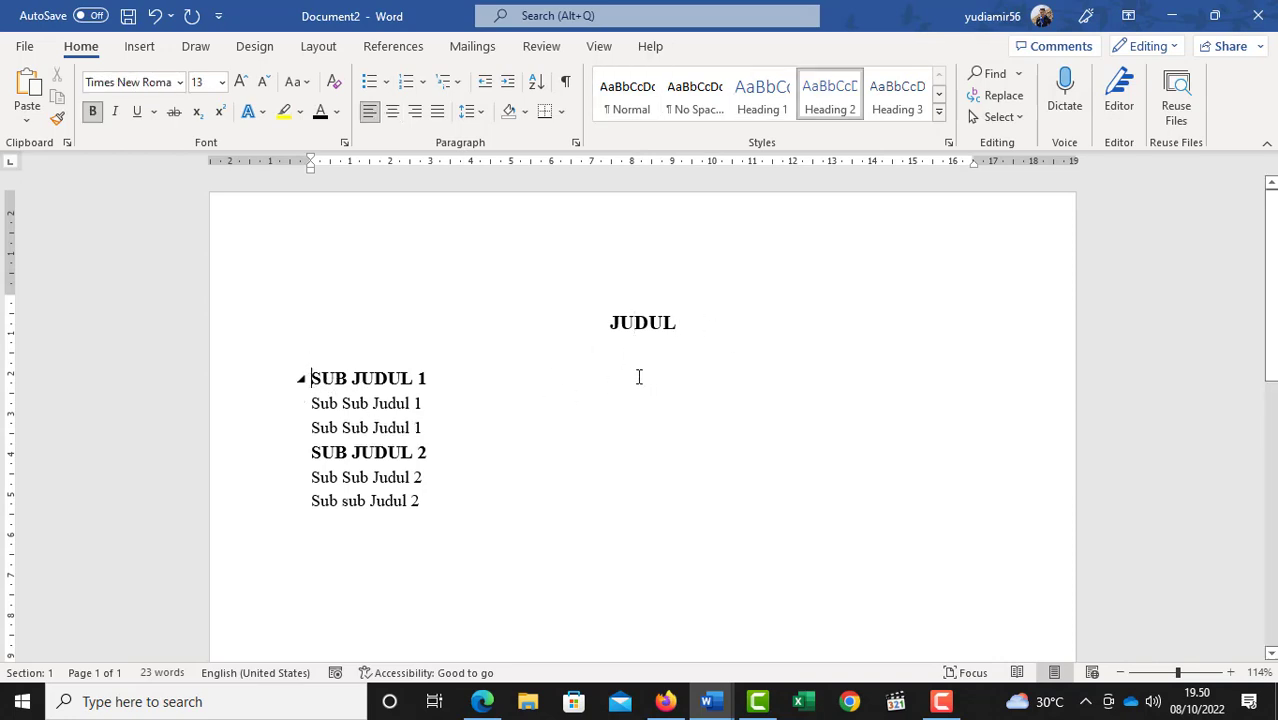
text(1.1.)
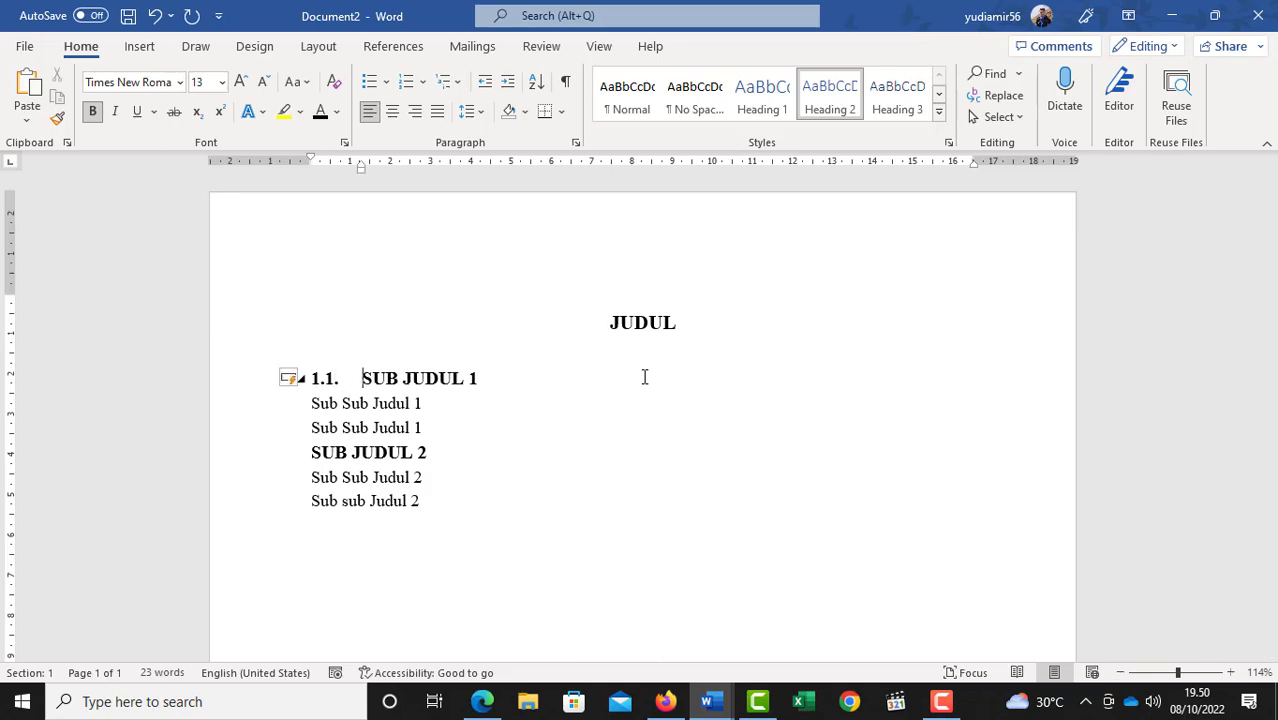
key(Down)
key(Down)
key(Down)
text(1.1)
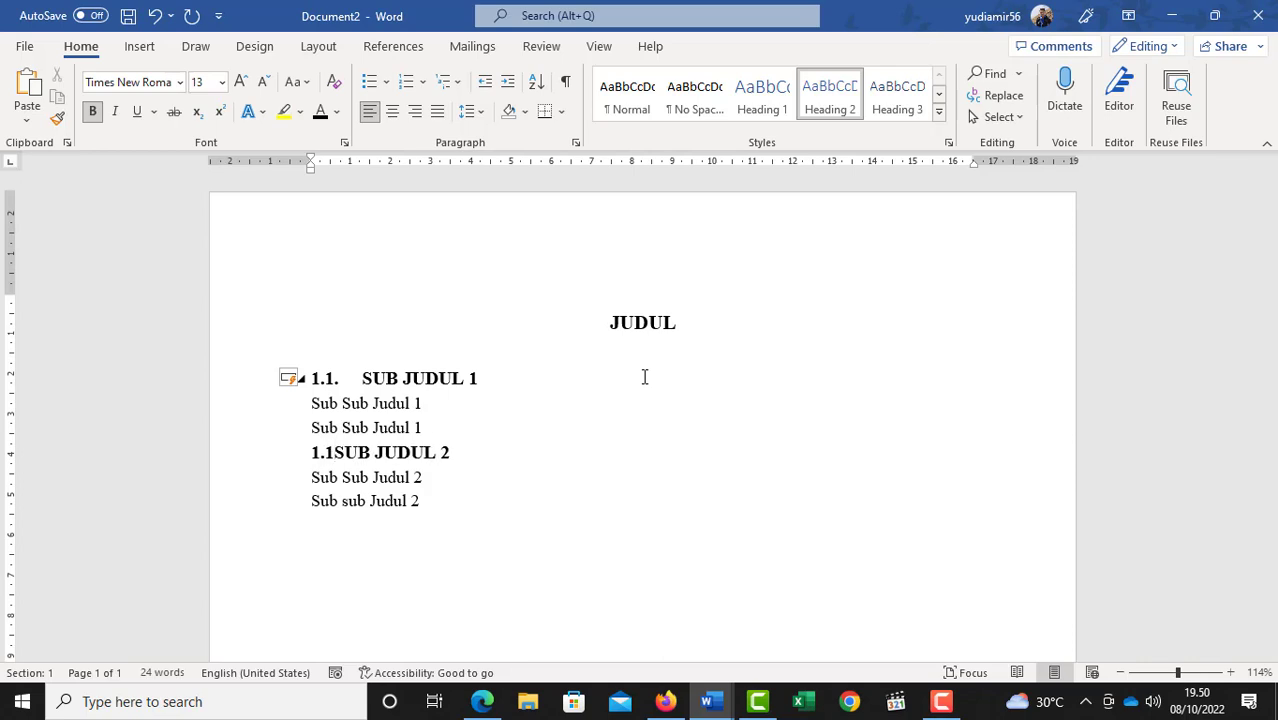
key(BackSpace)
text(2)
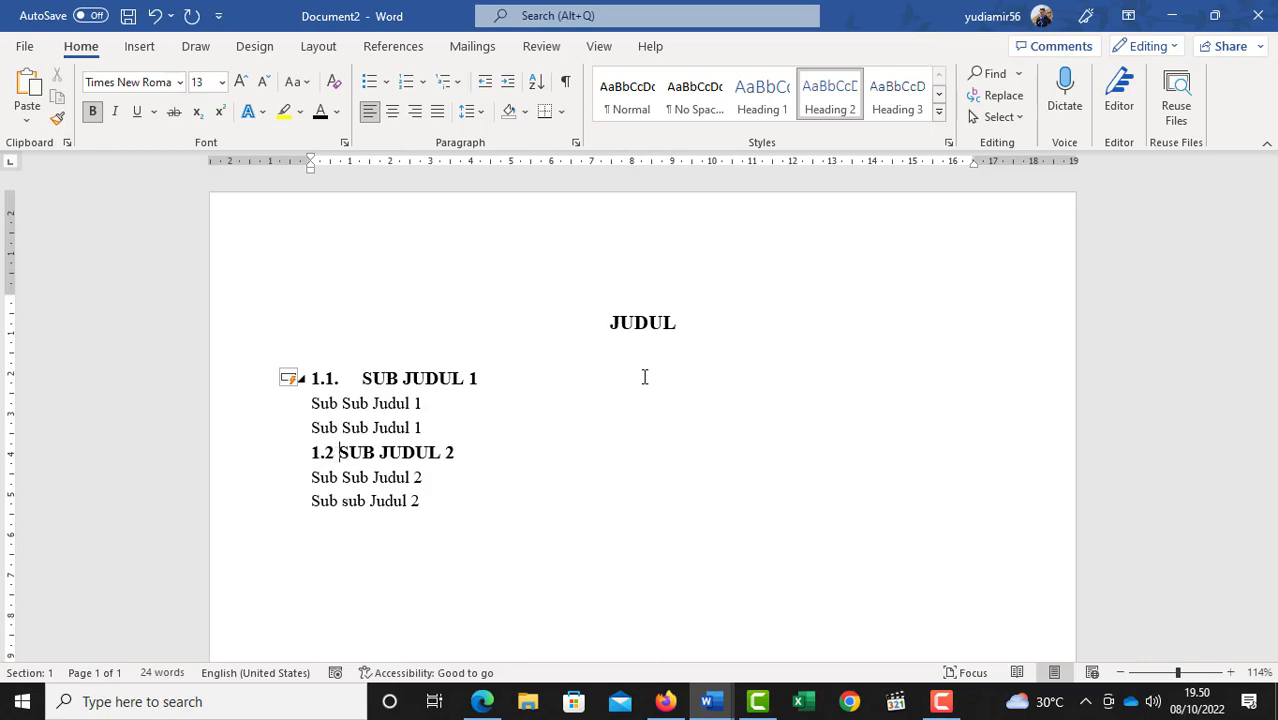
key(BackSpace)
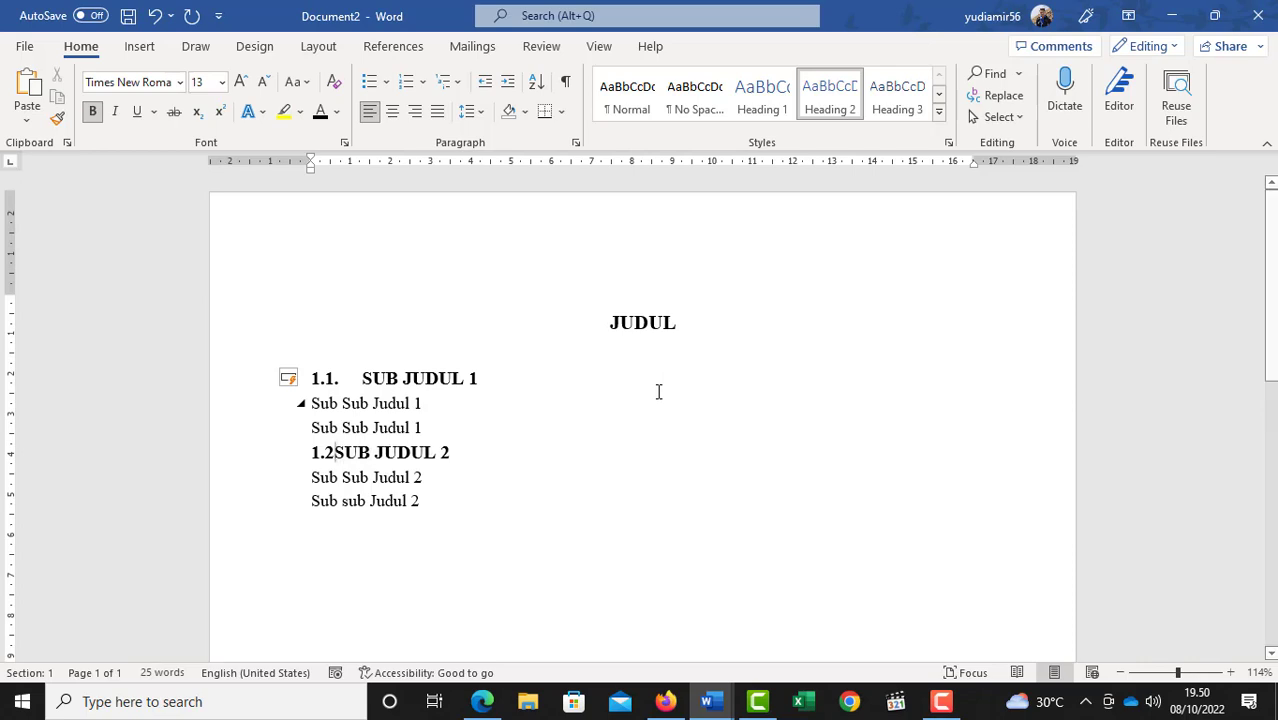
text(.)
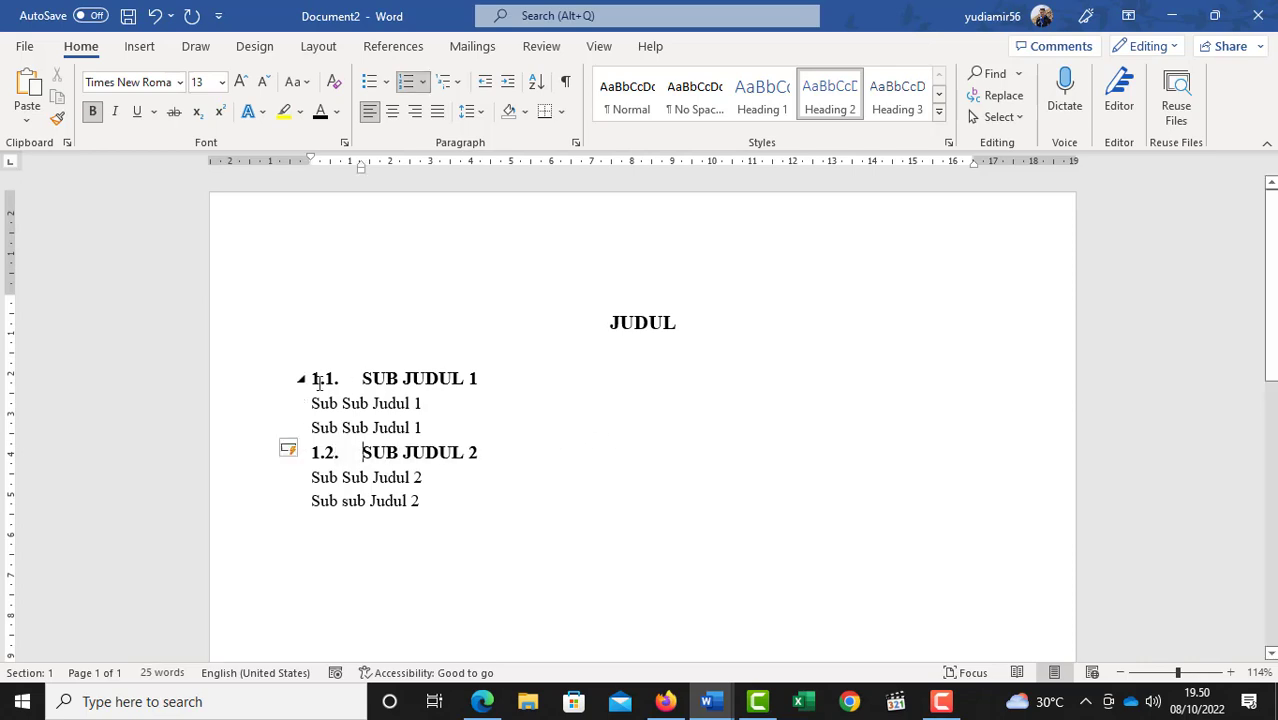
click(316, 380)
click(322, 455)
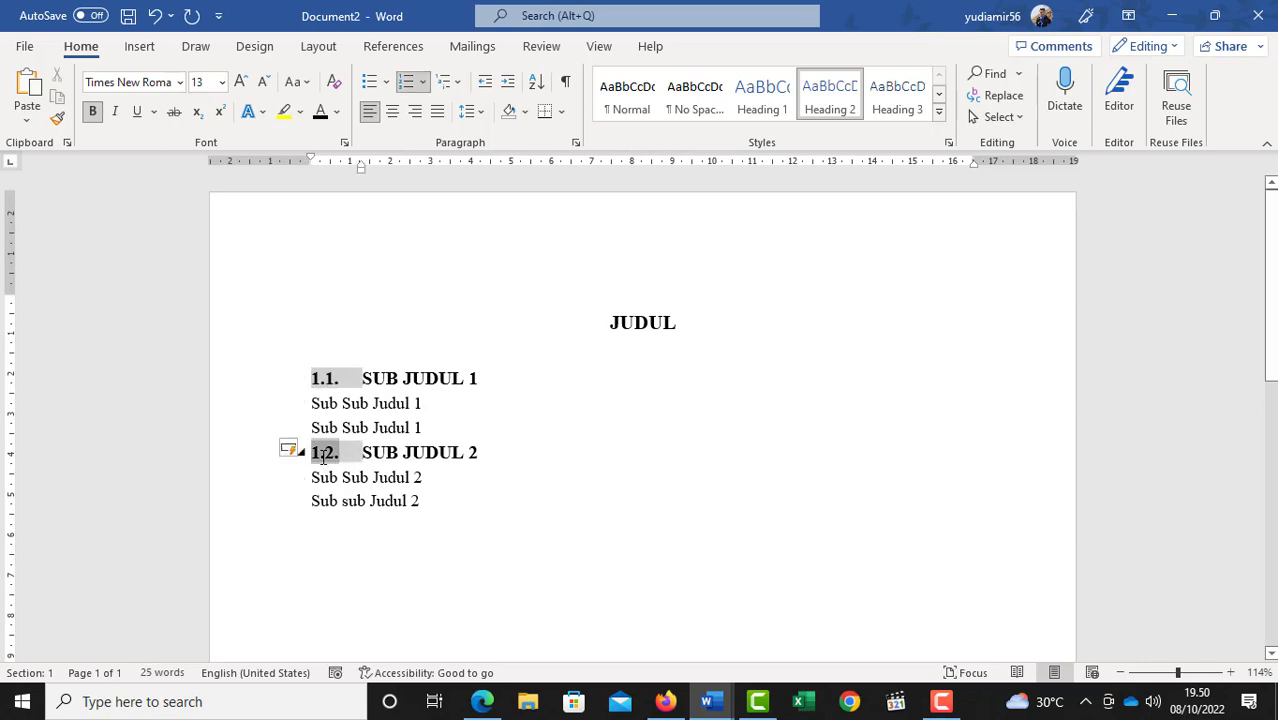
click(332, 380)
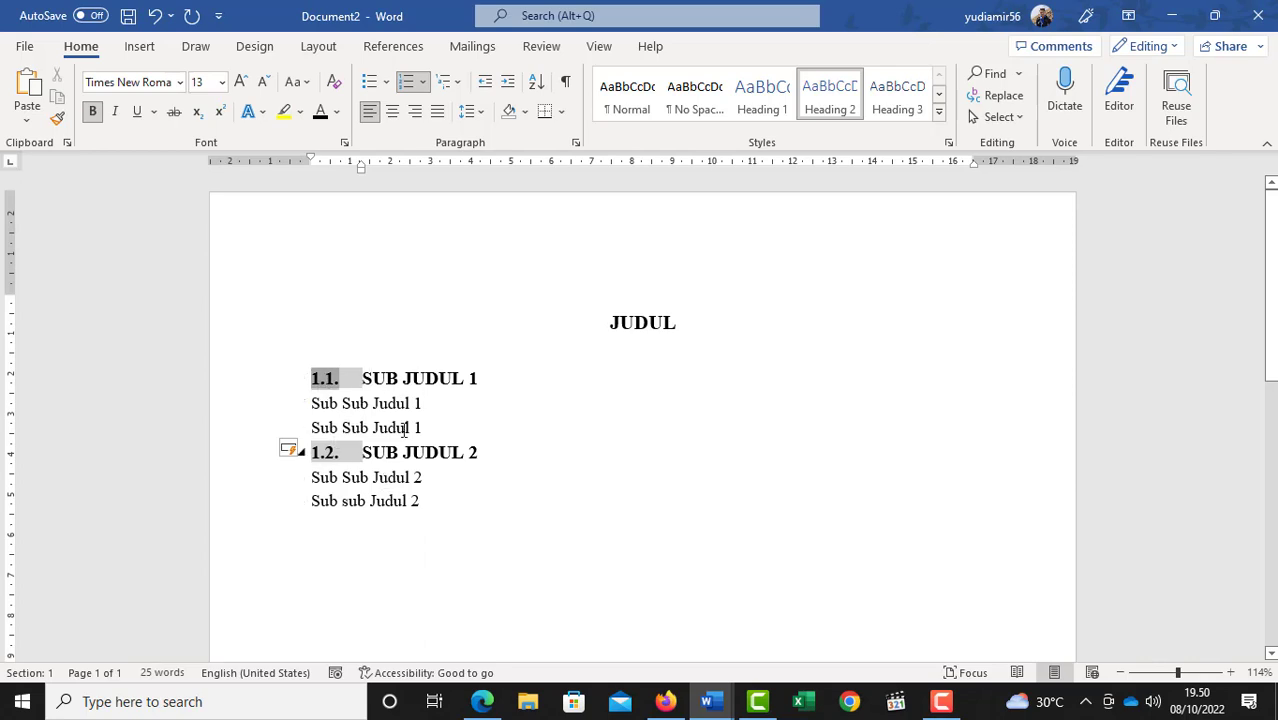
- Number the two Sub Sub Judul 1 lines 1.1.1. and 1.1.2. and indent them to line up under the SUB JUDUL 1 text
drag(436, 434, 265, 410)
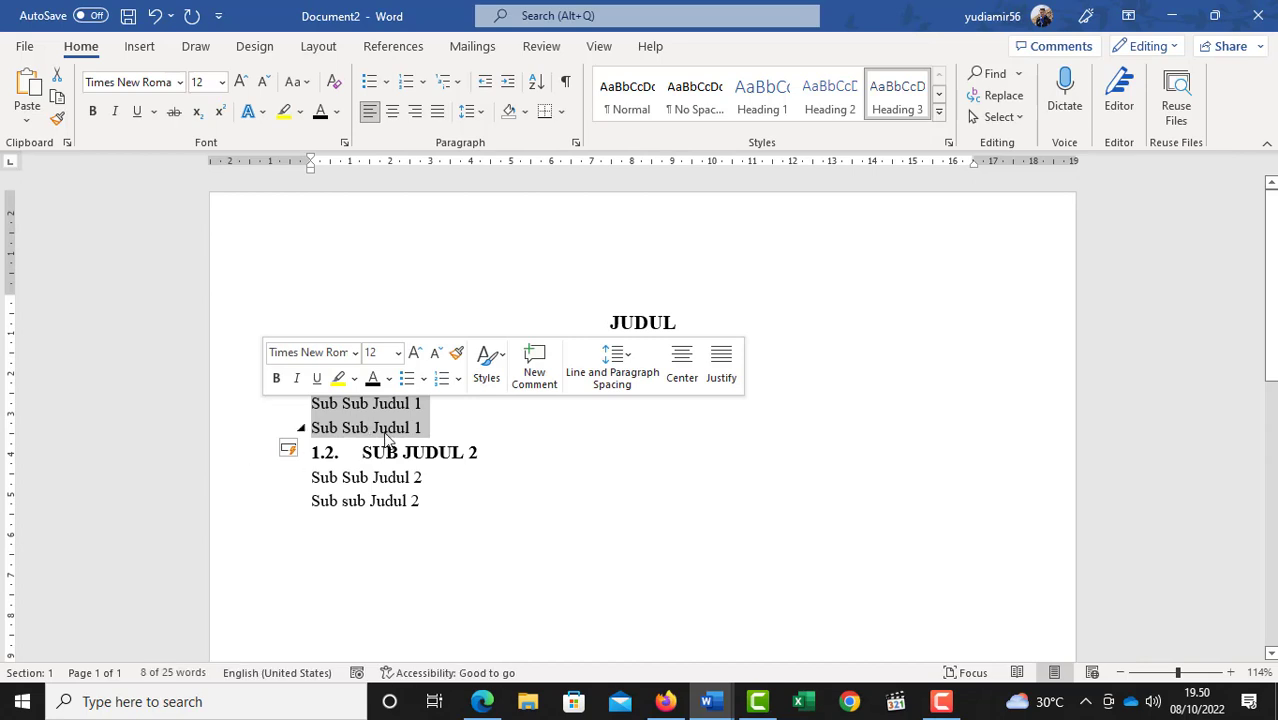
click(406, 88)
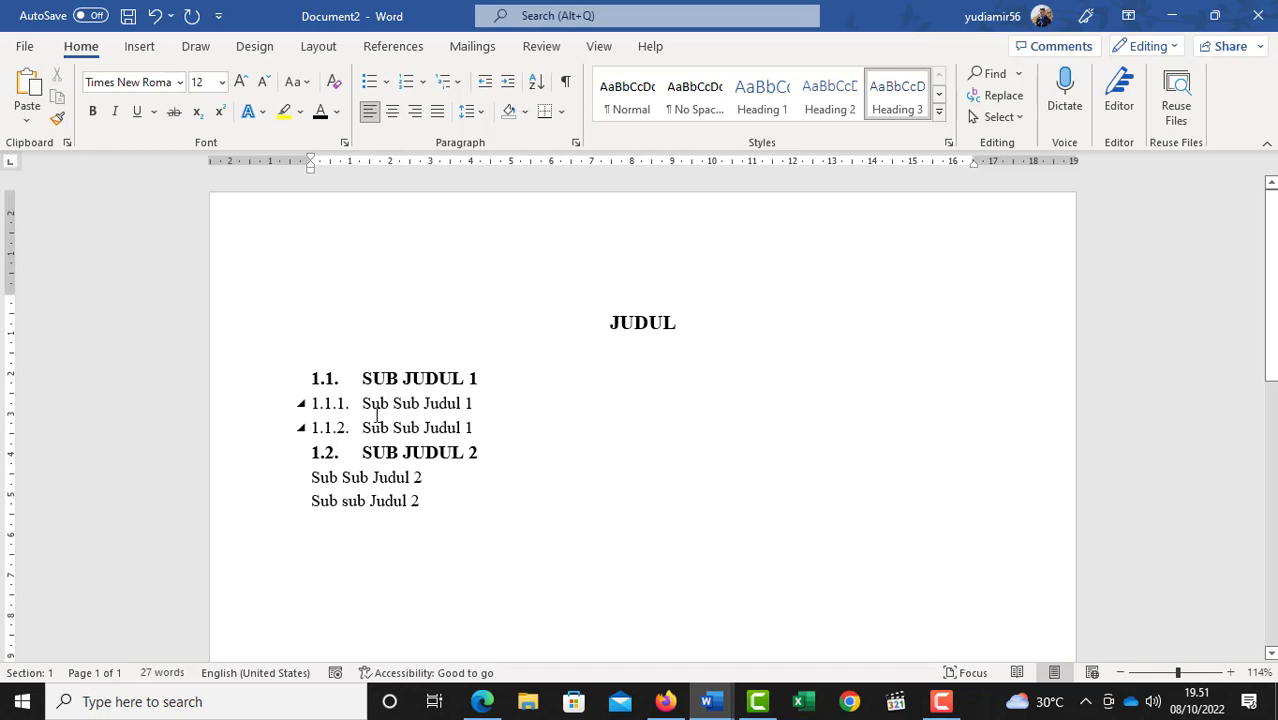
drag(364, 405, 465, 427)
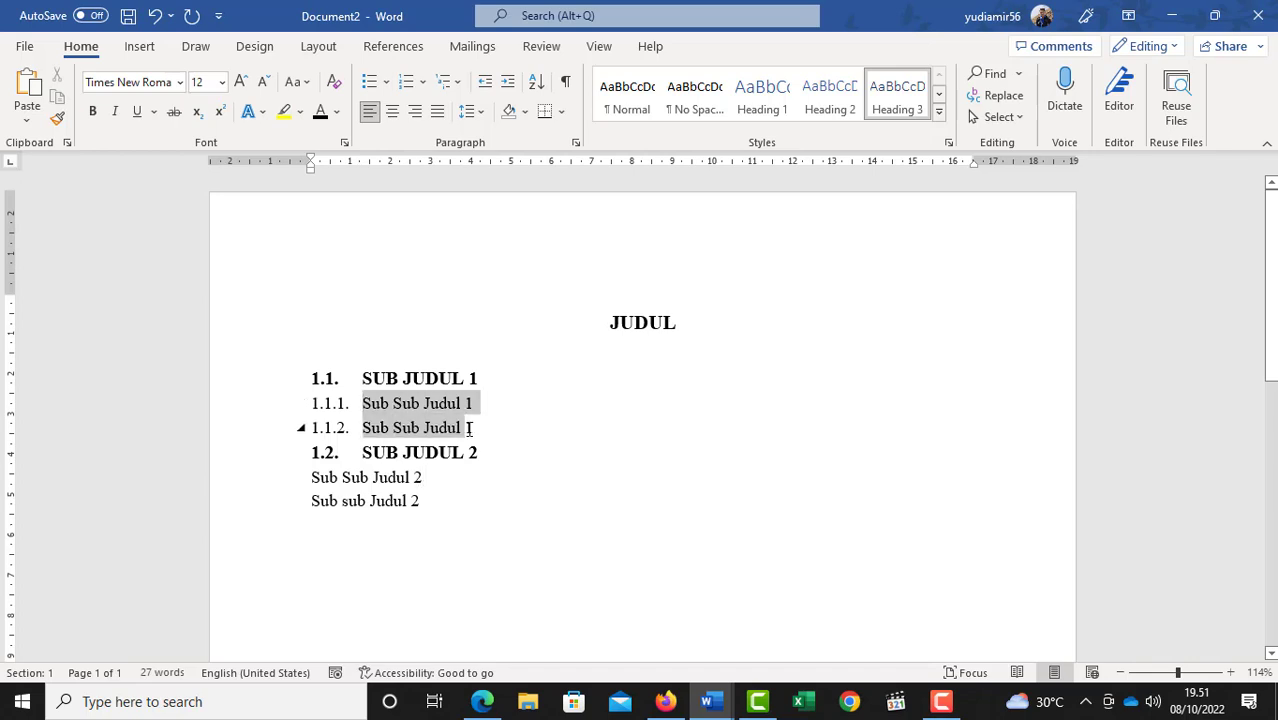
drag(362, 176, 411, 192)
- Number the two Sub Sub Judul 2 lines 1.2.1. and 1.2.2. and indent them to line up under the SUB JUDUL 2 text
drag(427, 511, 302, 474)
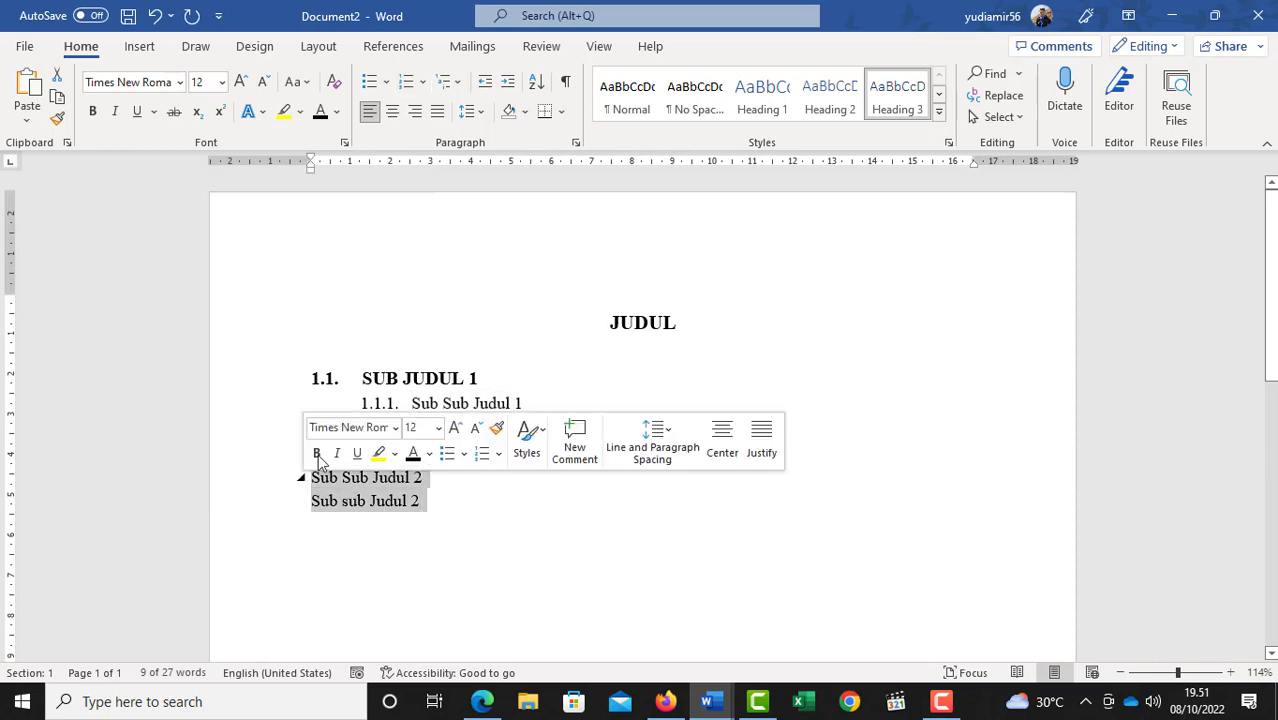
click(406, 81)
drag(365, 178, 410, 177)
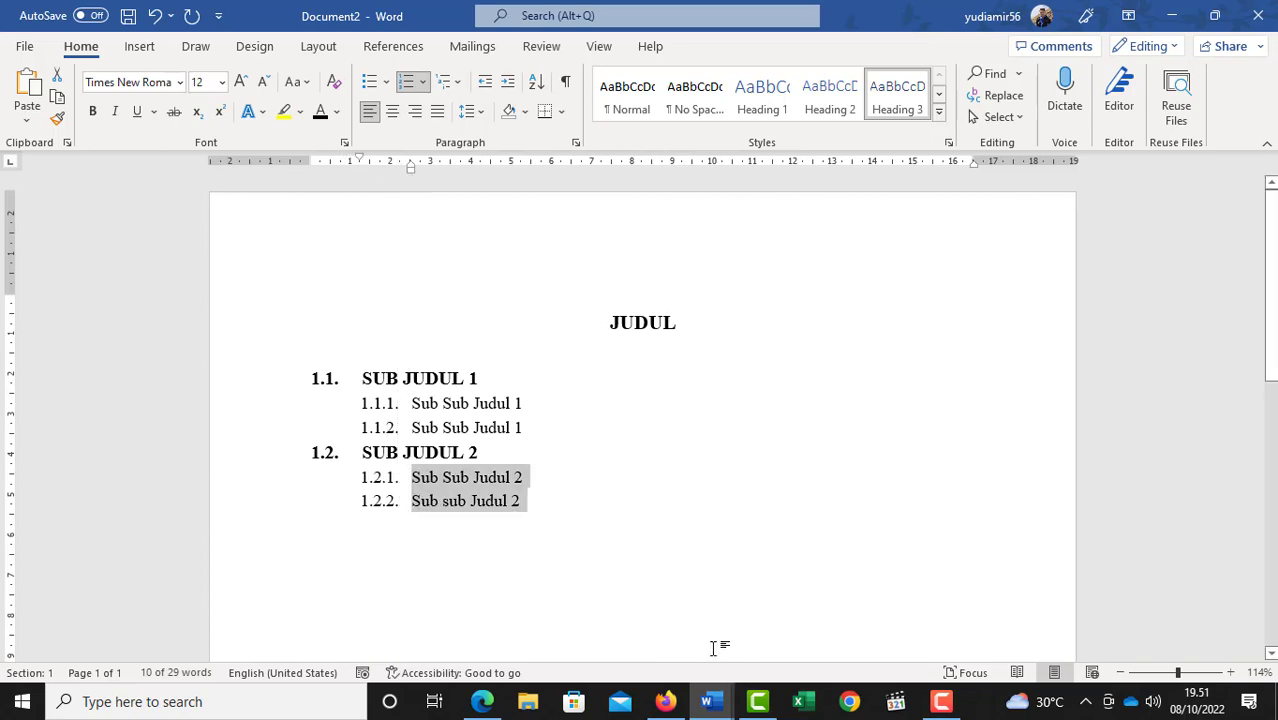
- Insert a new line below SUB JUDUL 1 and generate sample body text there with =RAND(4,5)
click(525, 403)
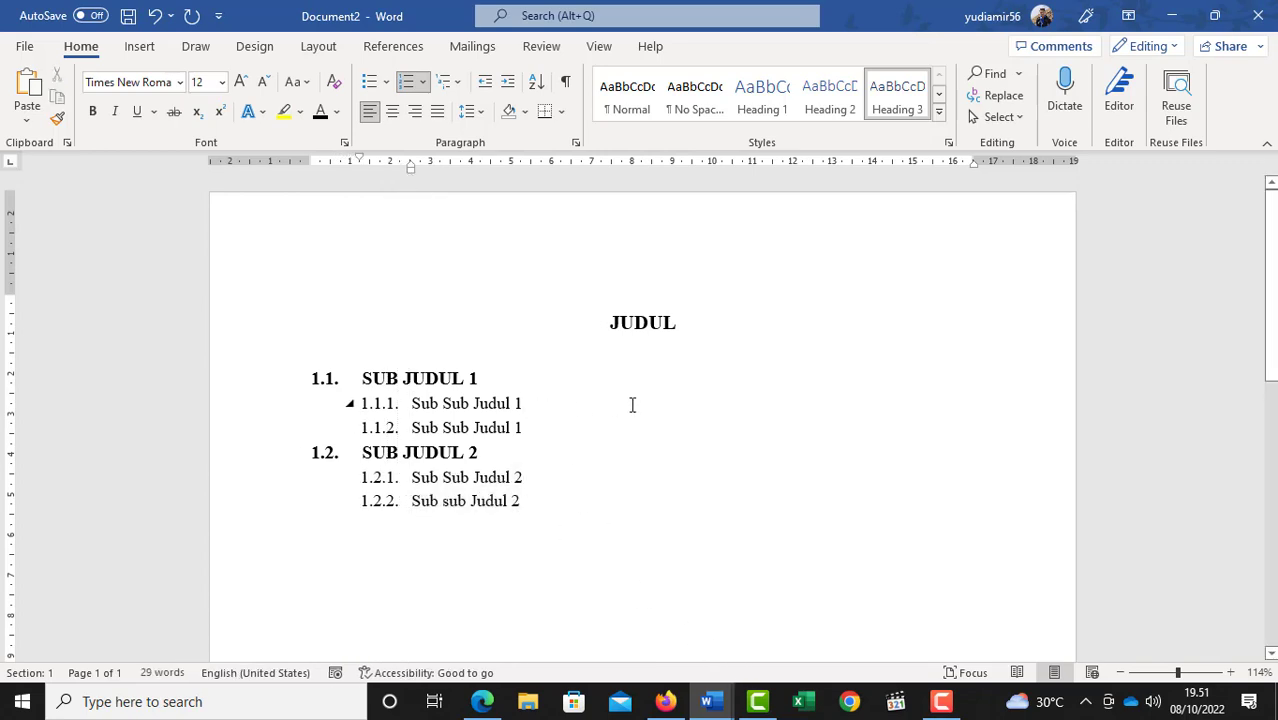
key(Up)
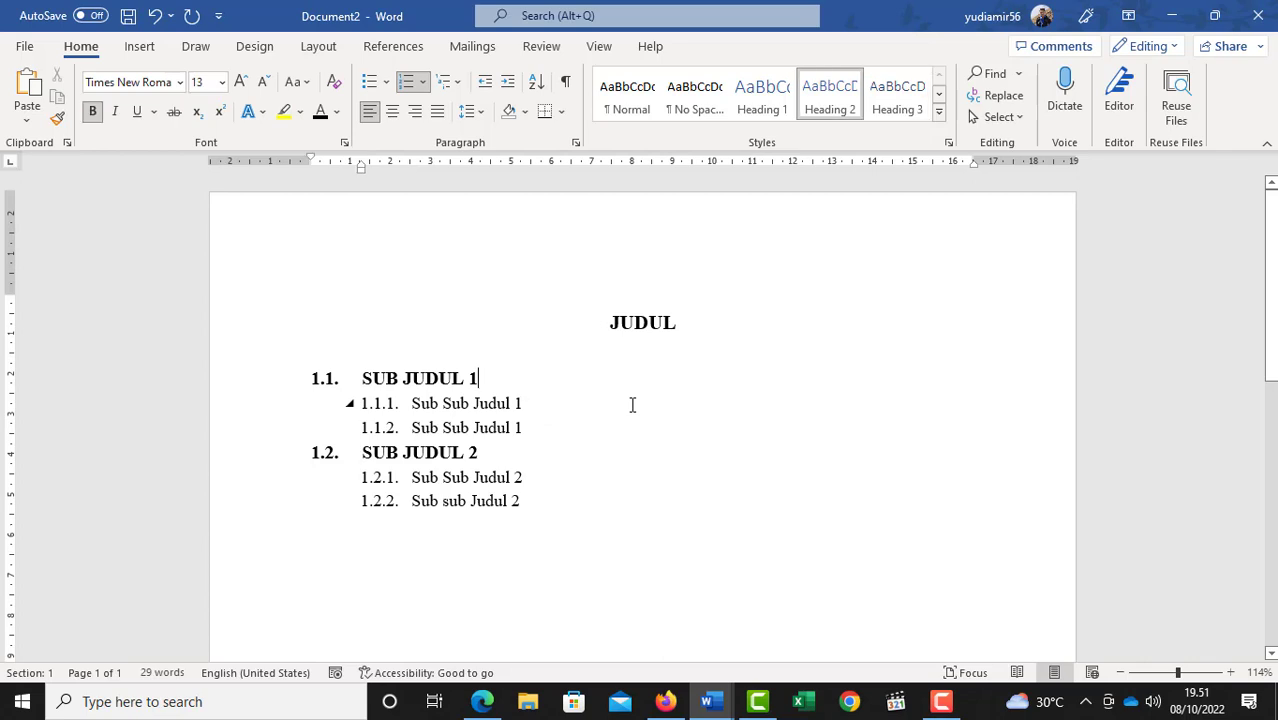
key(Return)
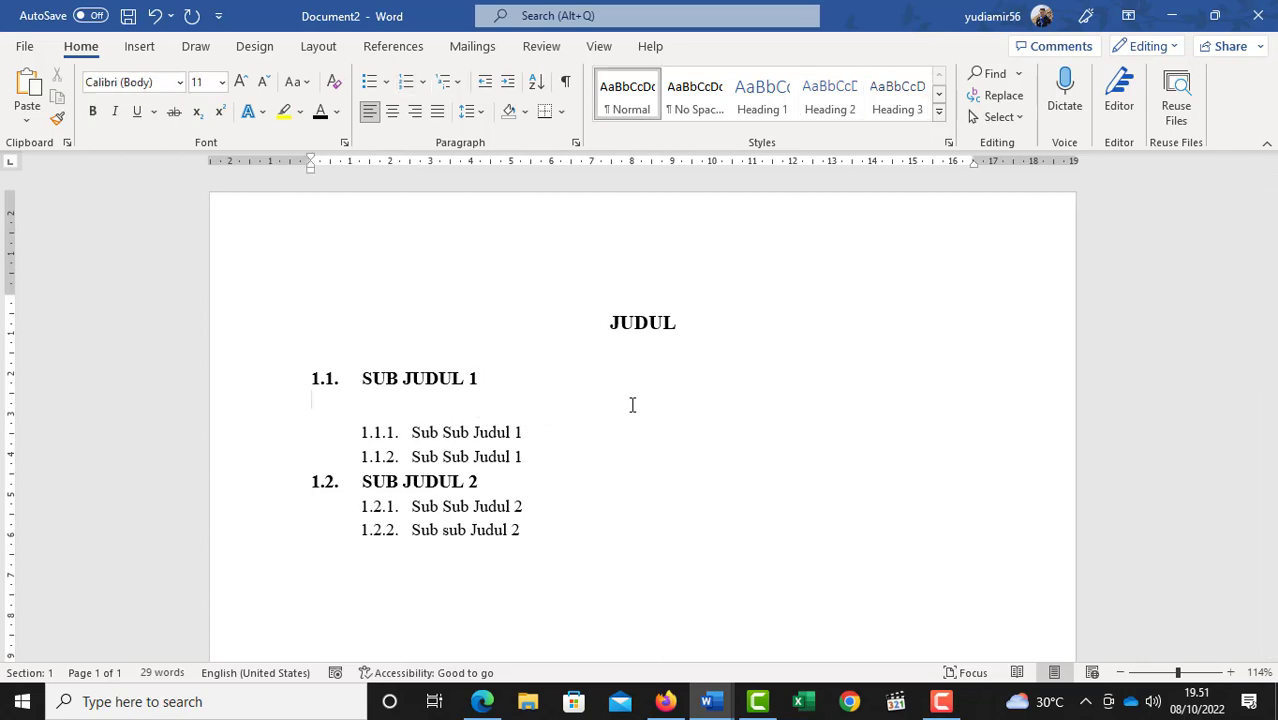
text(=RAND(4,5))
key(Return)
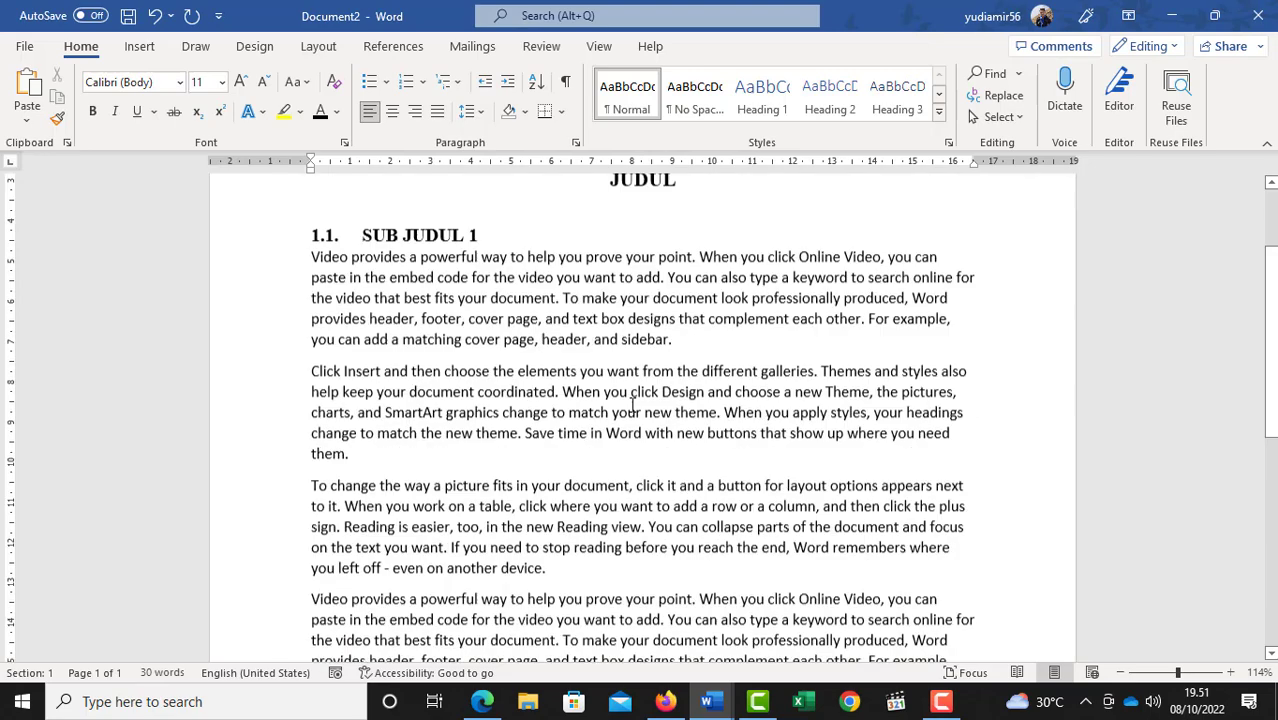
- Remove the blank line after the SUB JUDUL 1 sample text, then justify its paragraphs and indent them to line up under the heading text
scroll(537, 491, down, 4)
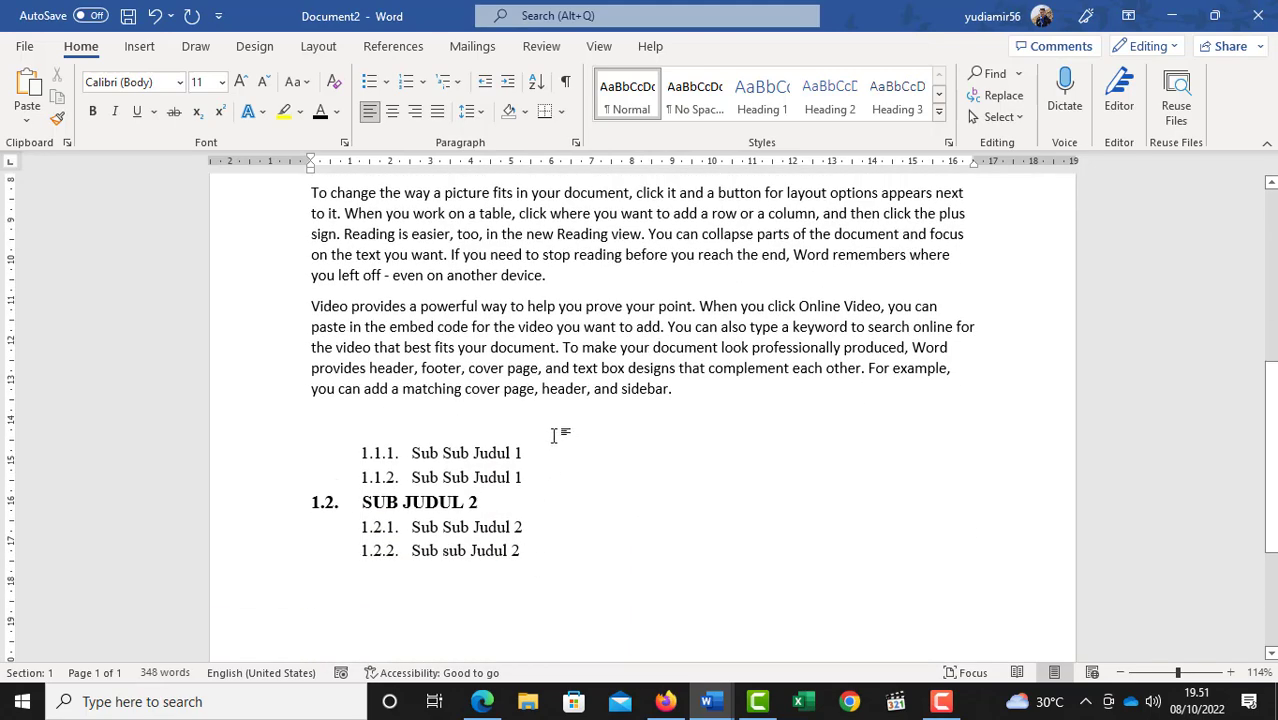
key(Delete)
scroll(541, 437, up, 6)
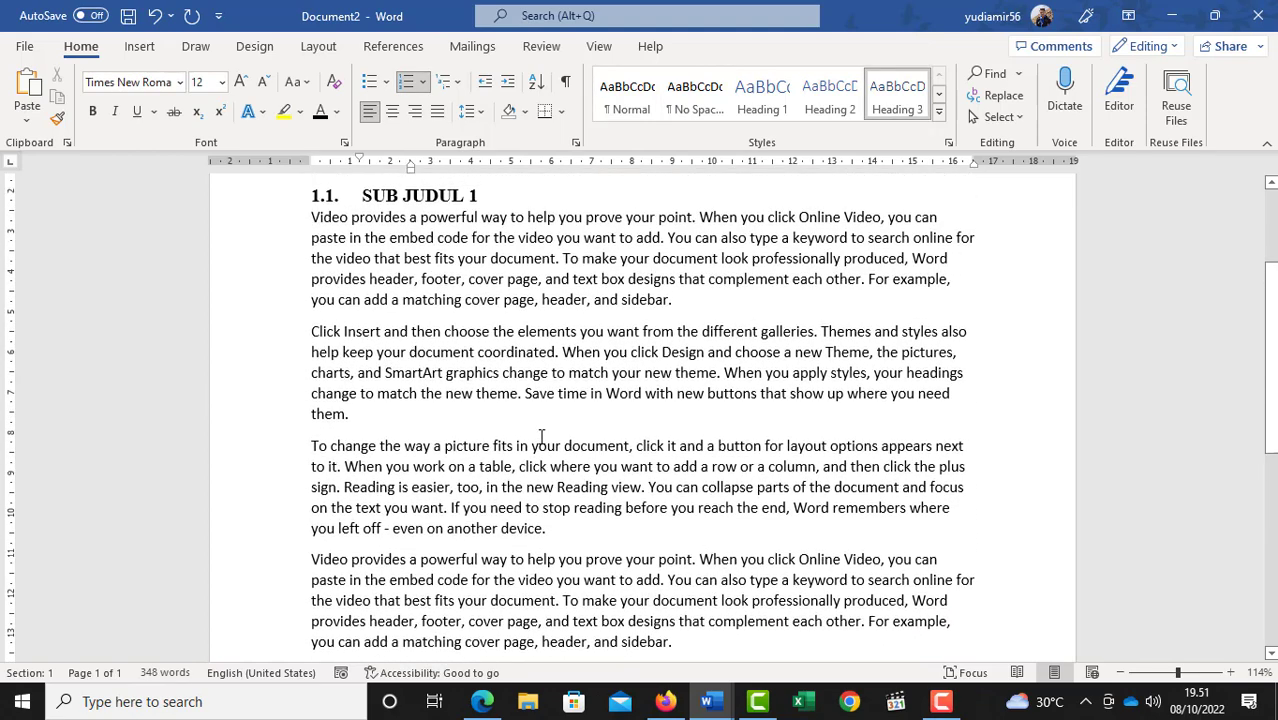
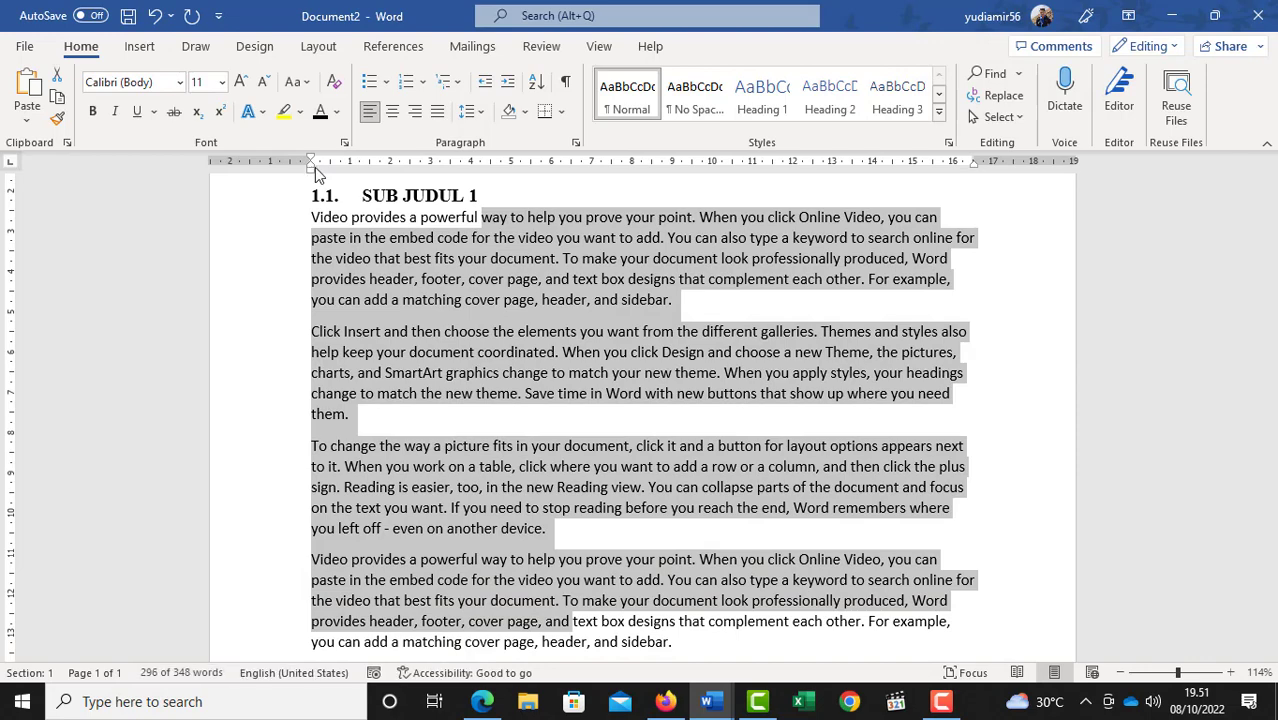
drag(315, 167, 359, 167)
scroll(515, 231, down, 2)
key(ctrl+j)
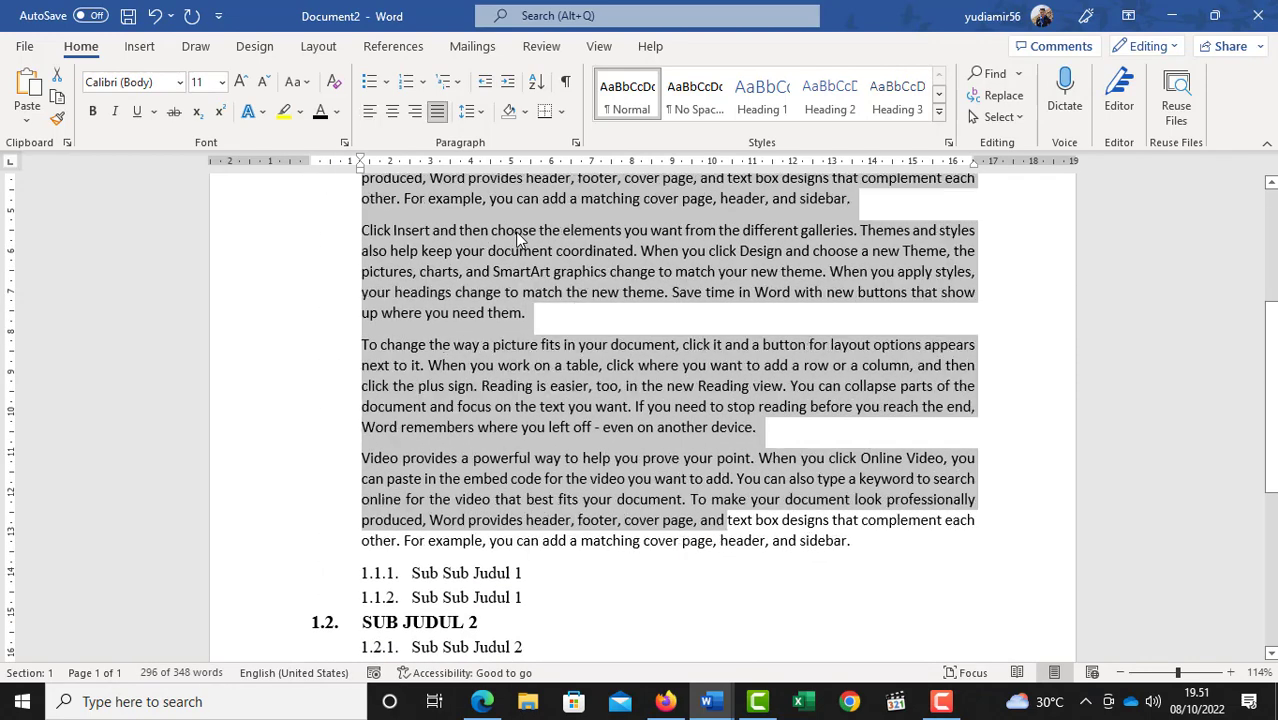
scroll(518, 238, up, 2)
- Insert a new line below heading 1.1.1. Sub Sub Judul 1 and generate sample body text there with =RAND(4,3)
scroll(480, 400, down, 4)
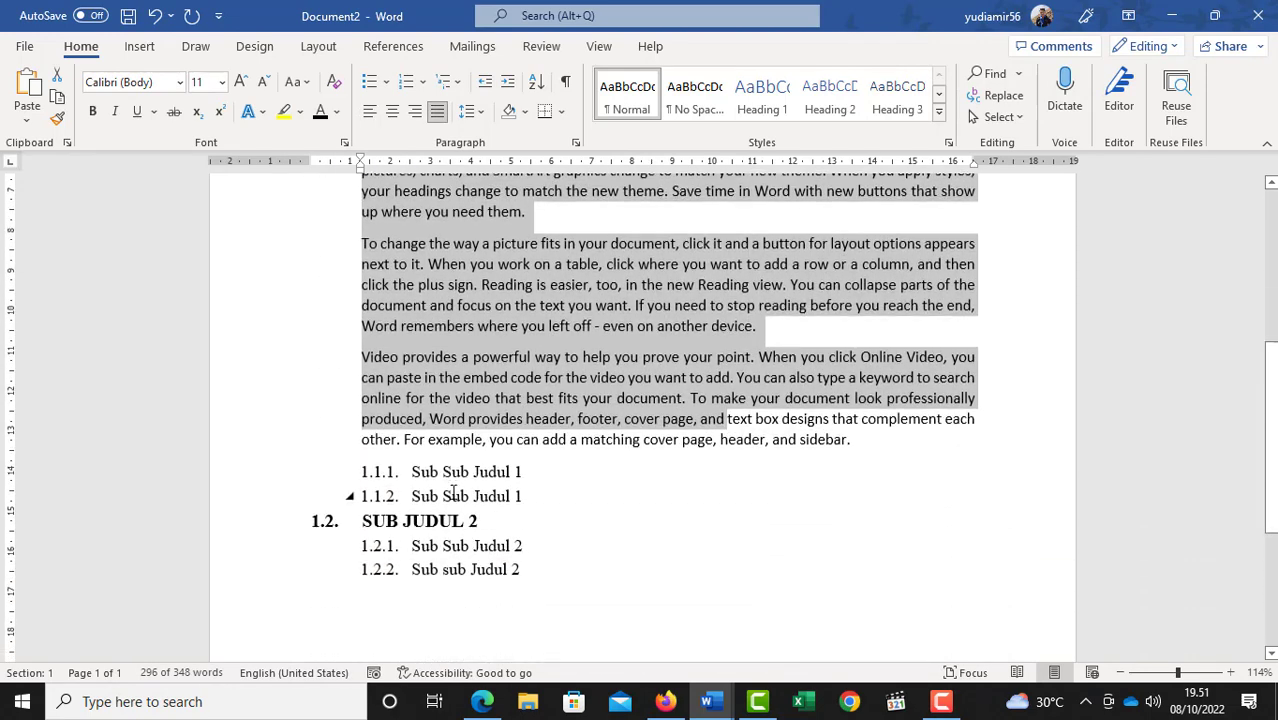
click(556, 474)
key(Return)
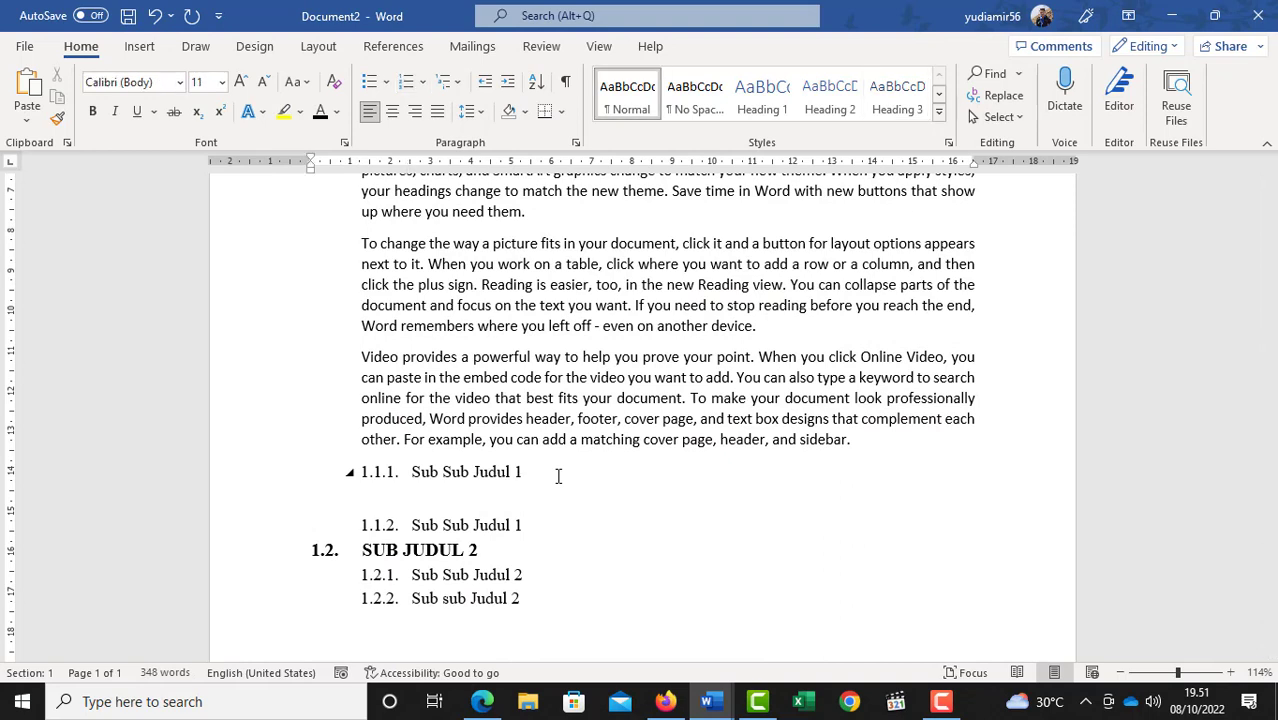
text(=RA)
text(ND(4,3))
key(Return)
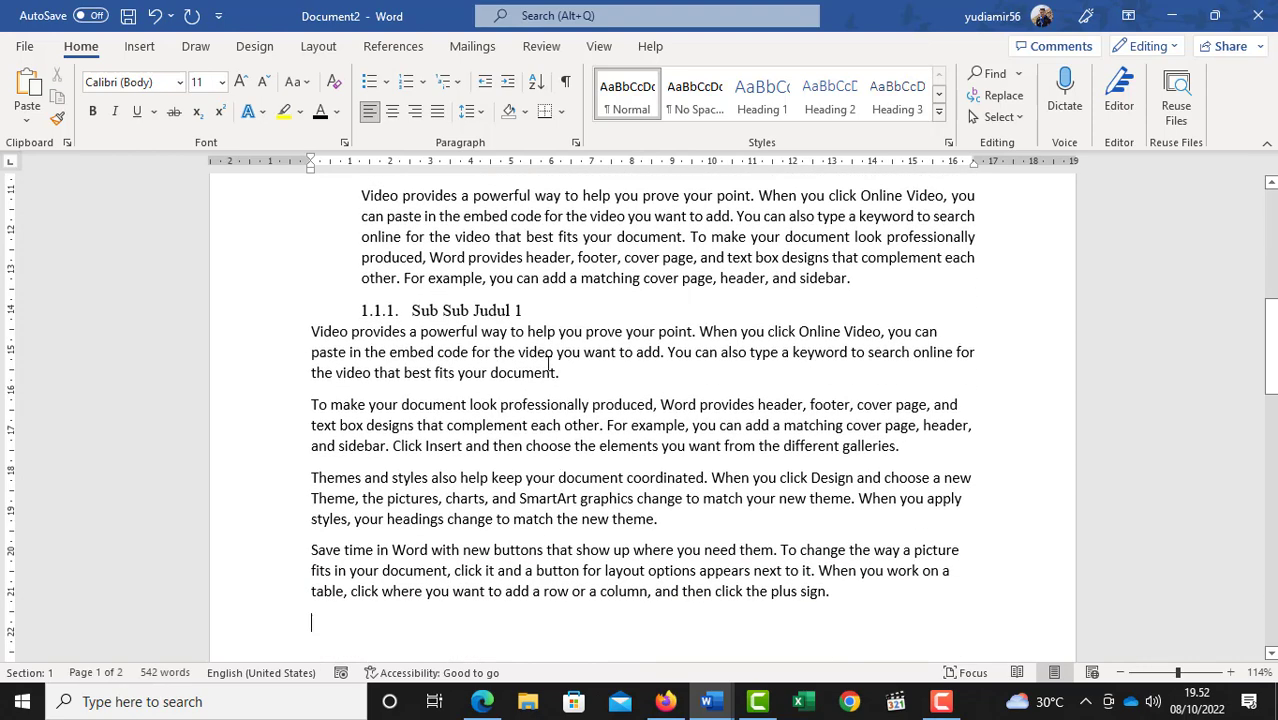
- Justify the sample paragraphs below heading 1.1.1. and indent them to line up under the Sub Sub Judul 1 text
drag(530, 333, 588, 550)
key(ctrl+j)
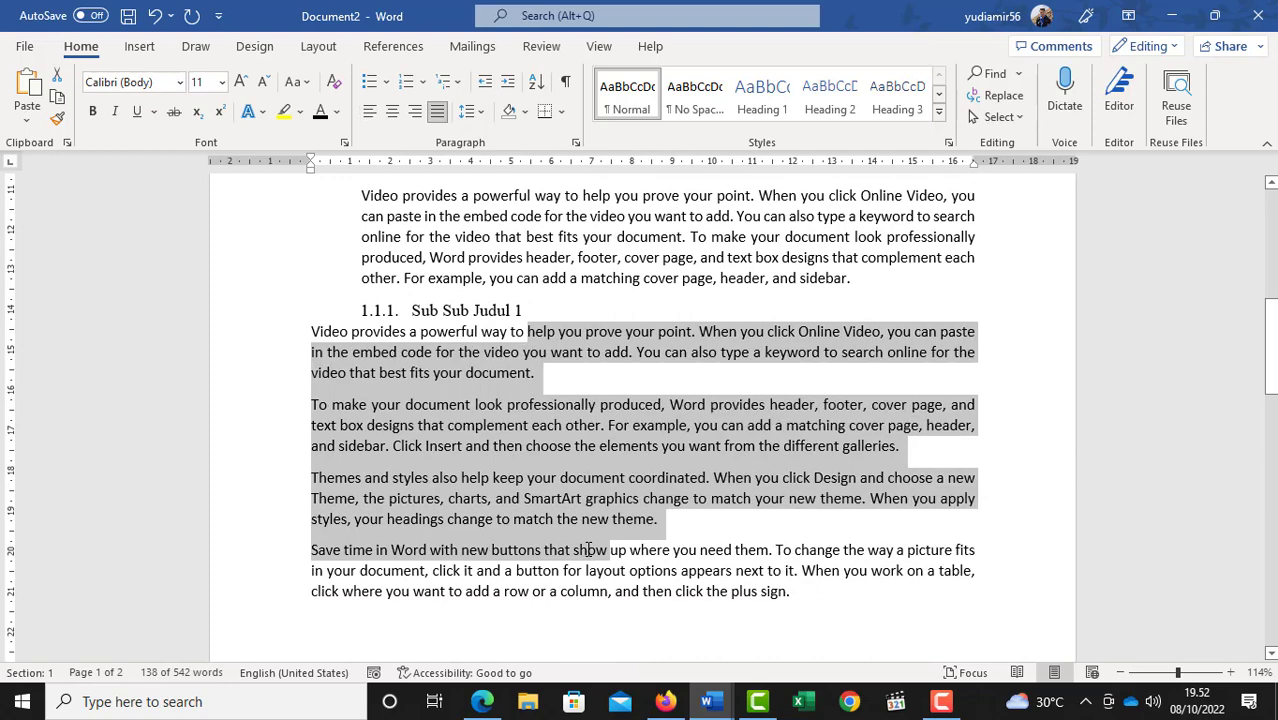
drag(310, 169, 411, 170)
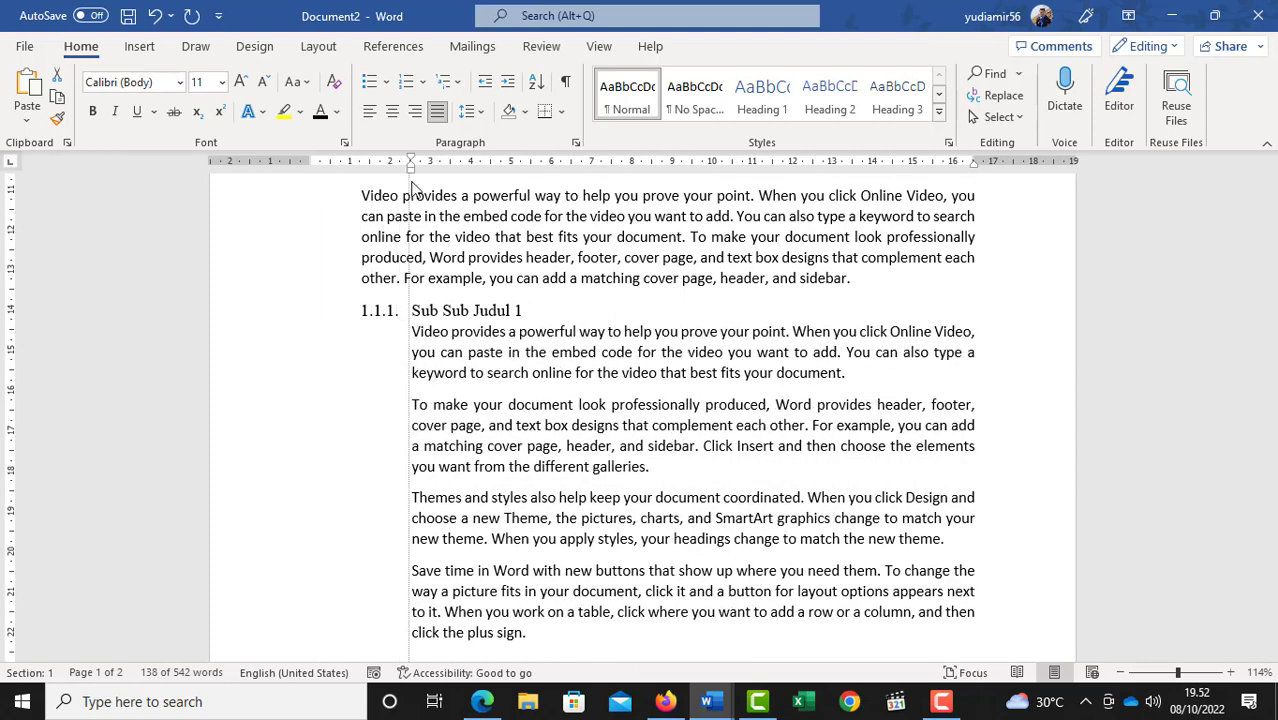
- Insert a blank body line below heading 1.1.2. Sub Sub Judul 1
scroll(560, 397, down, 2)
scroll(560, 400, down, 5)
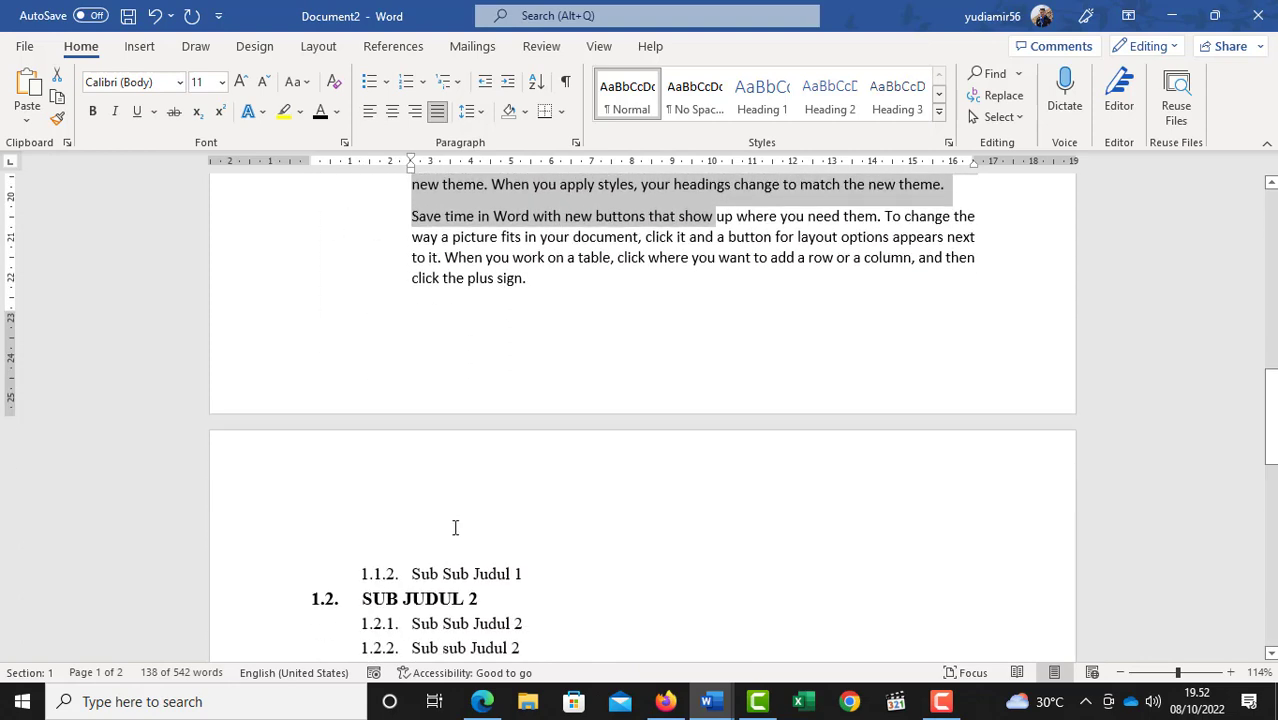
click(566, 473)
key(Return)
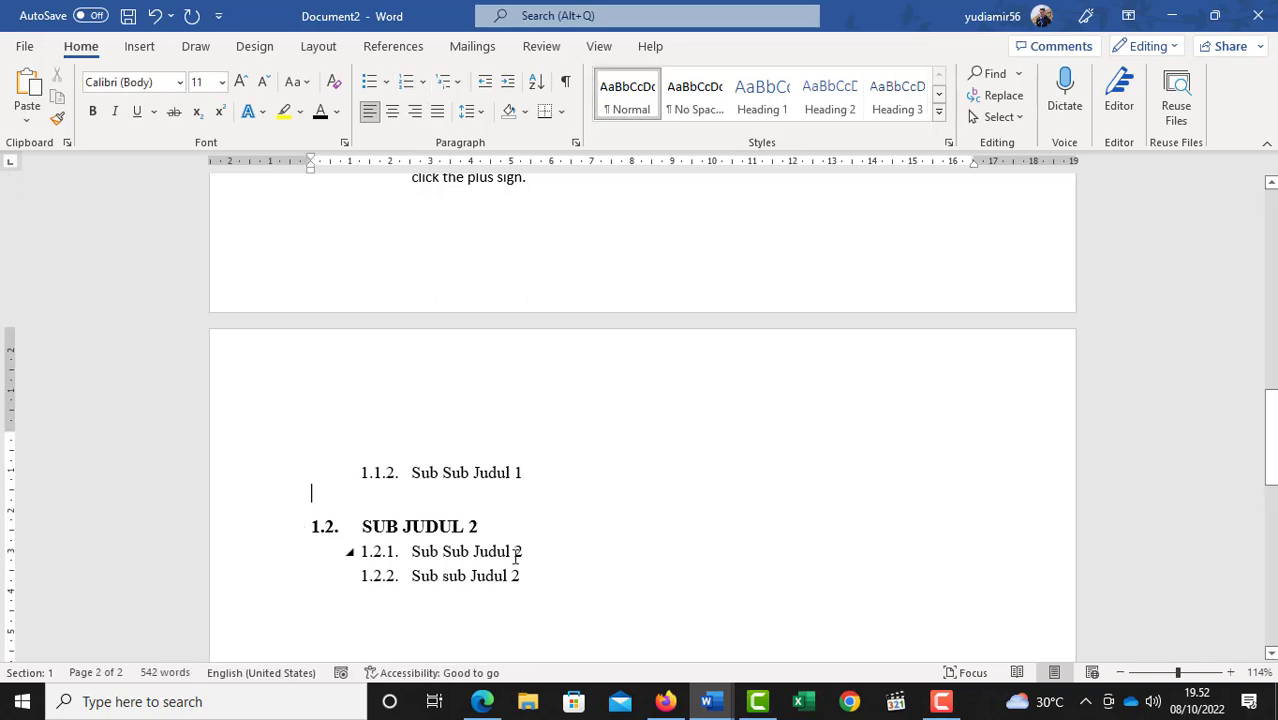
scroll(498, 521, up, 1)
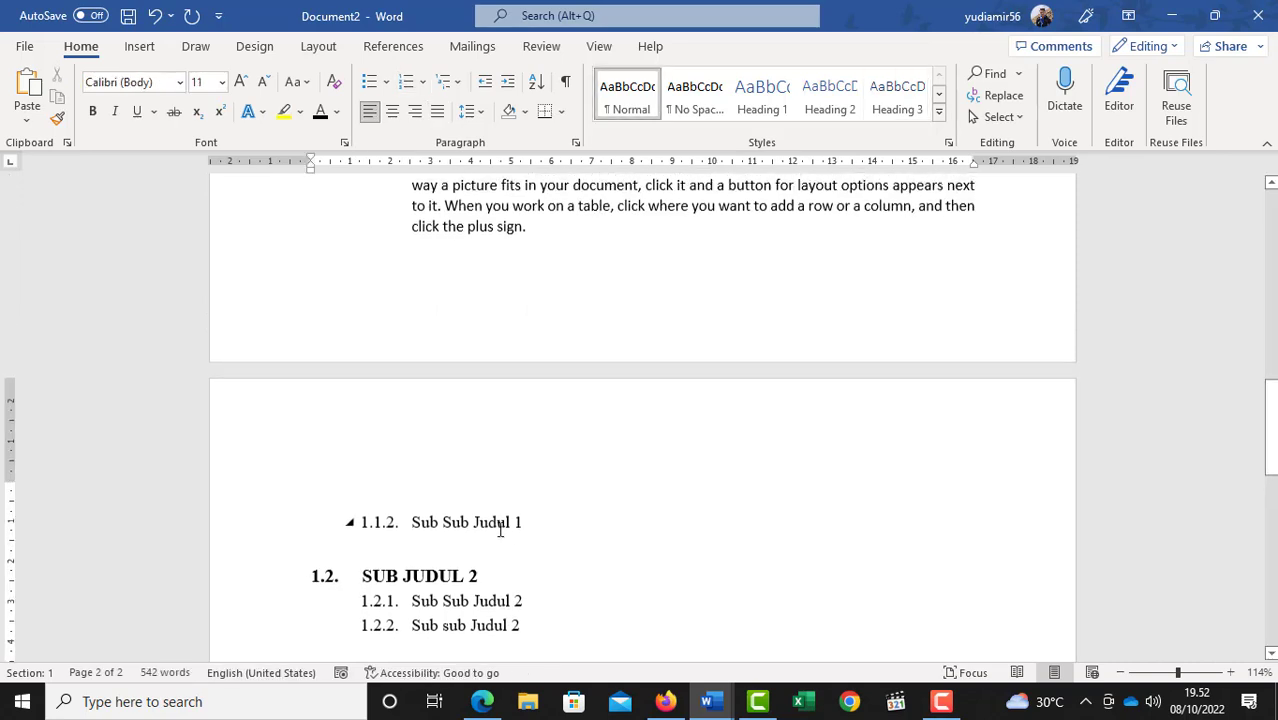
scroll(500, 525, down, 1)
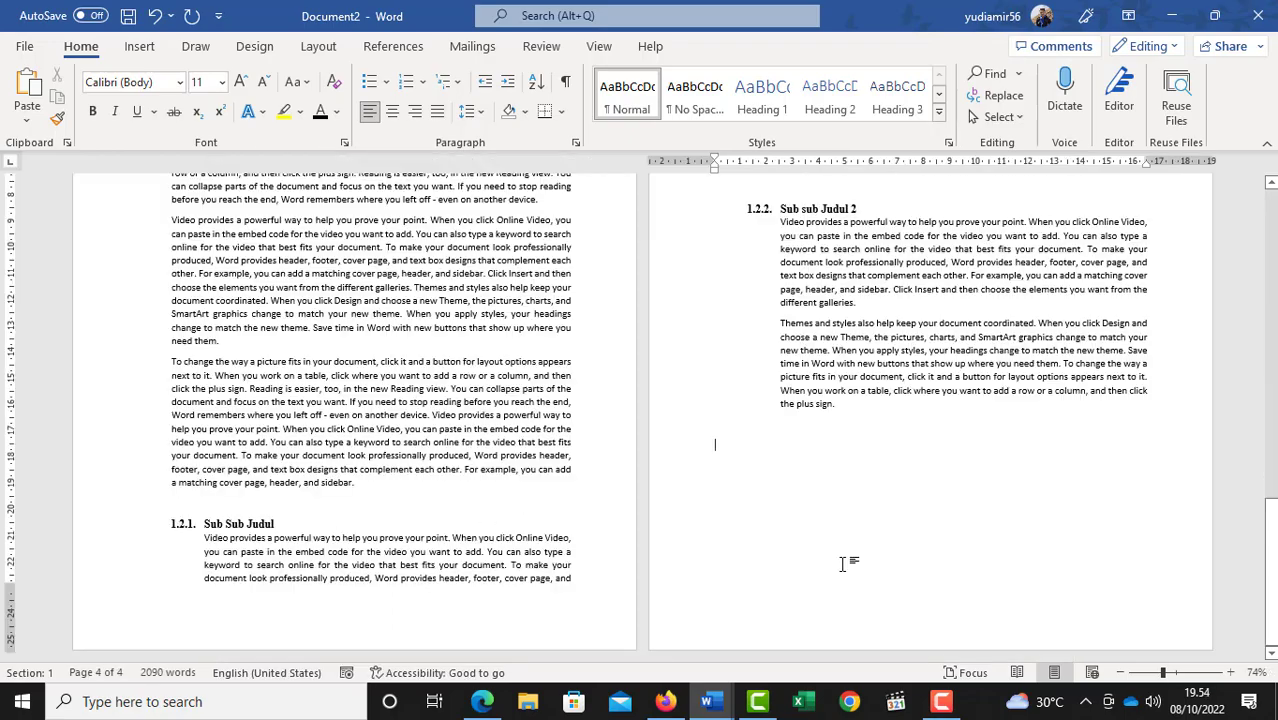
- Insert a page break after the 1.2.2. Sub sub Judul 2 text to start a new page at the document's end
scroll(843, 563, up, 3)
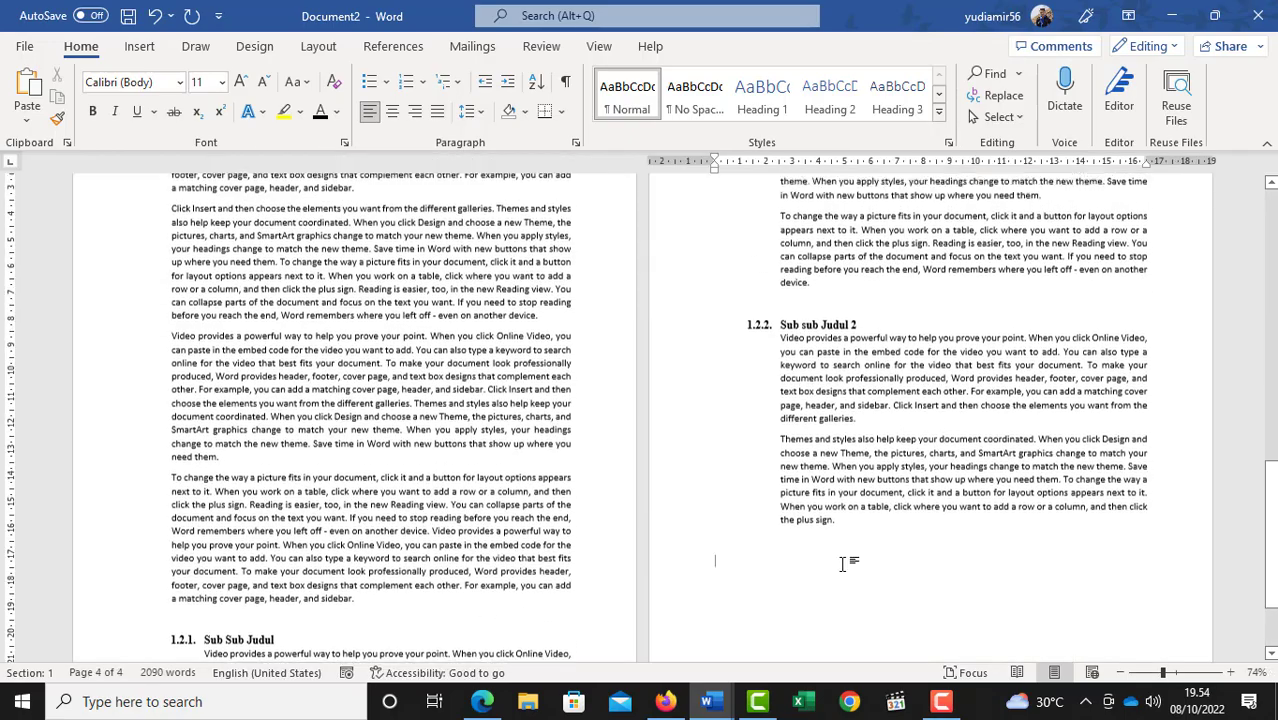
scroll(920, 426, up, 3)
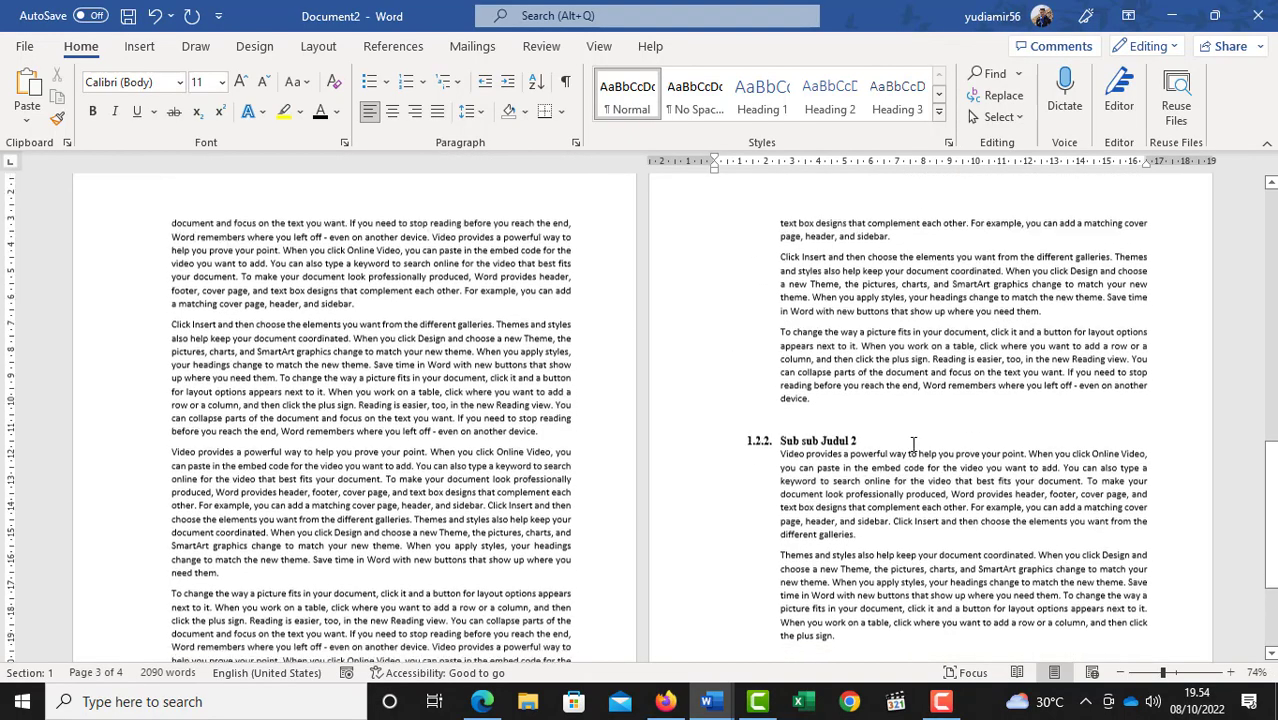
scroll(866, 455, down, 6)
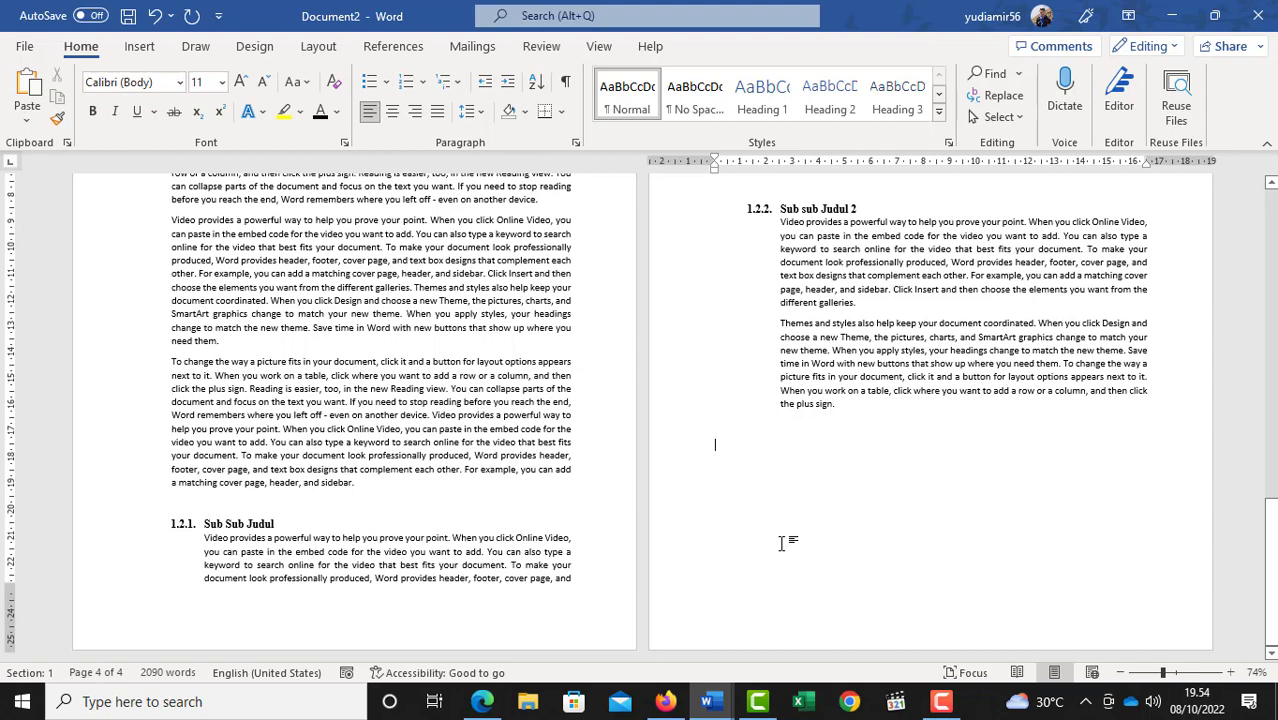
key(ctrl+Return)
scroll(598, 479, up, 5)
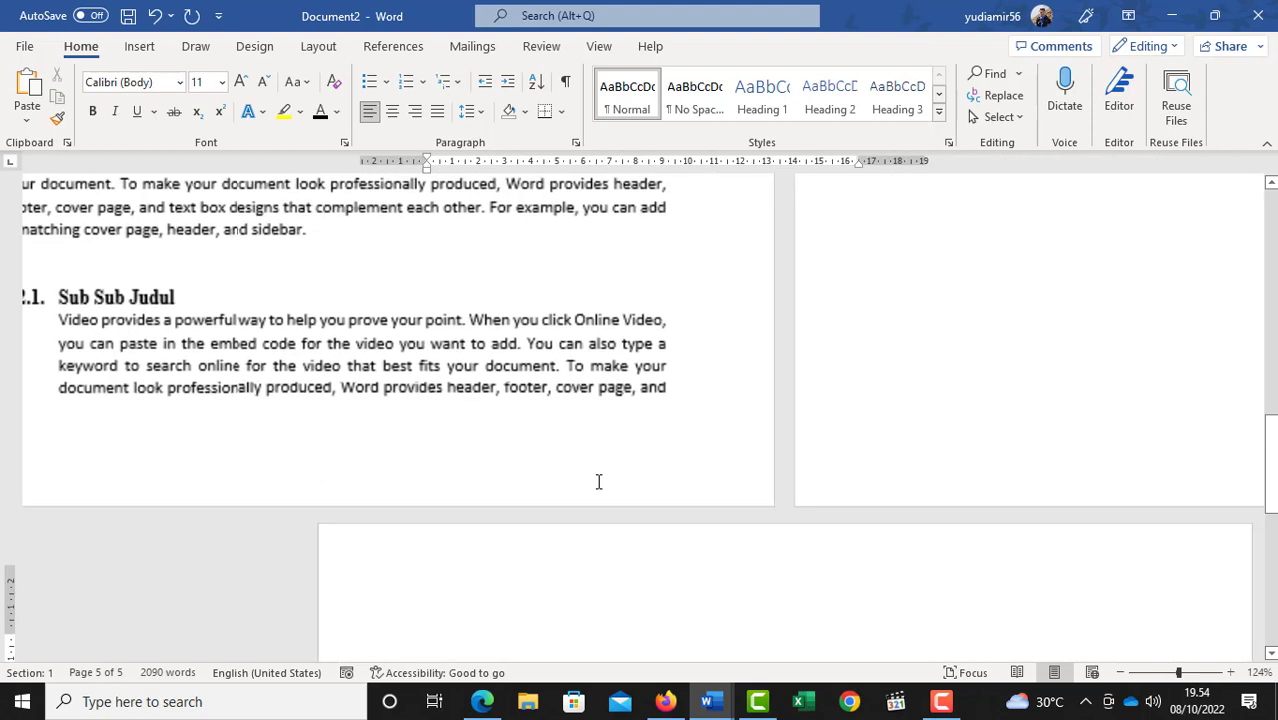
scroll(598, 479, down, 2)
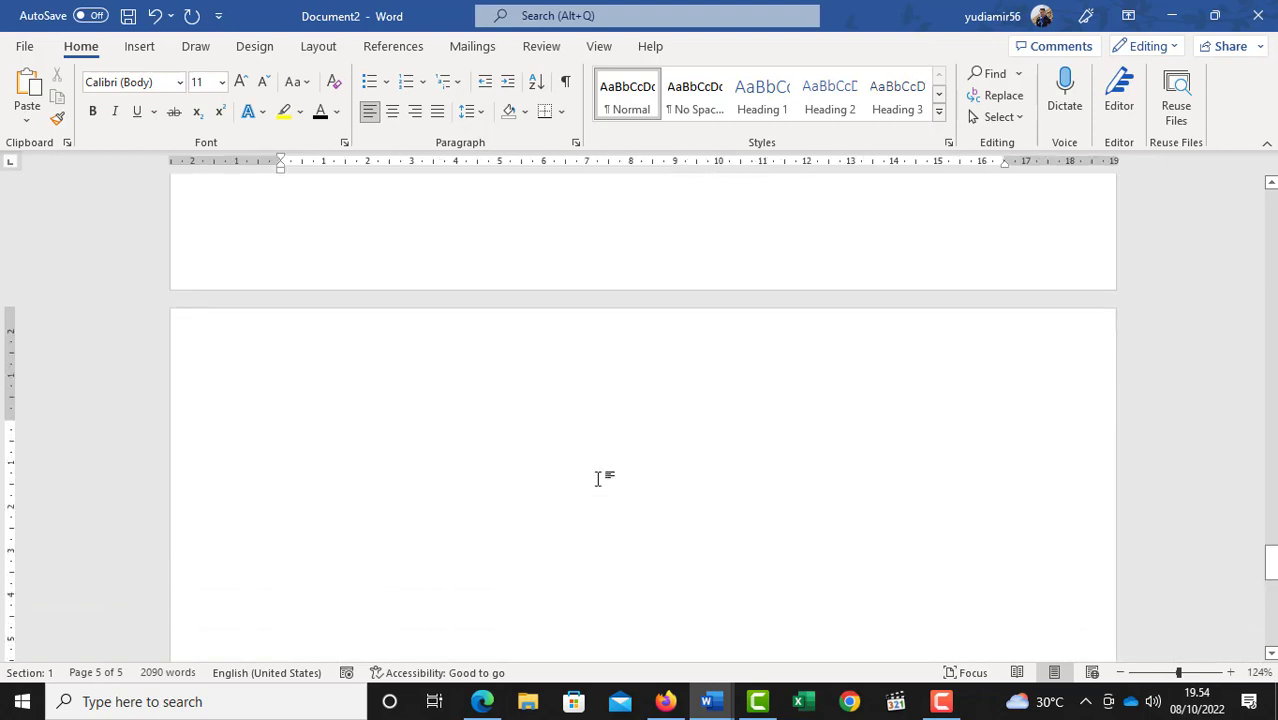
- Insert an Automatic Table 1 table of contents on the new last page
click(392, 48)
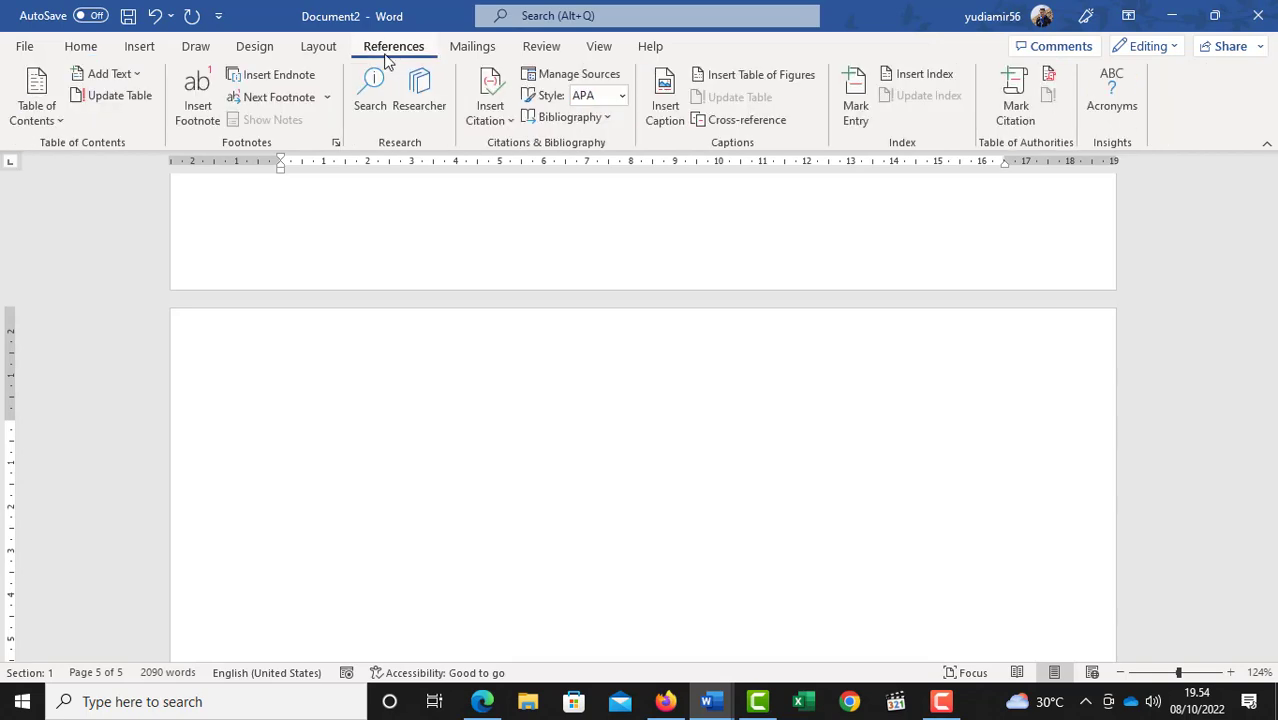
click(55, 128)
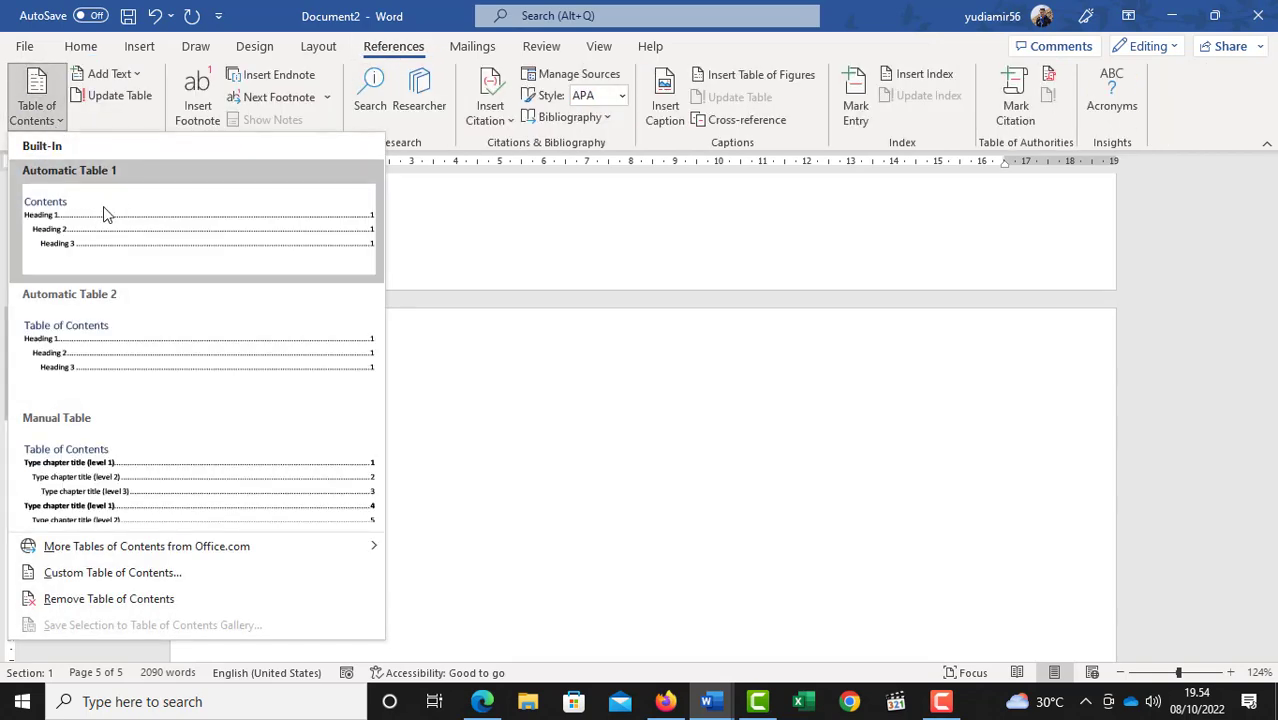
click(180, 236)
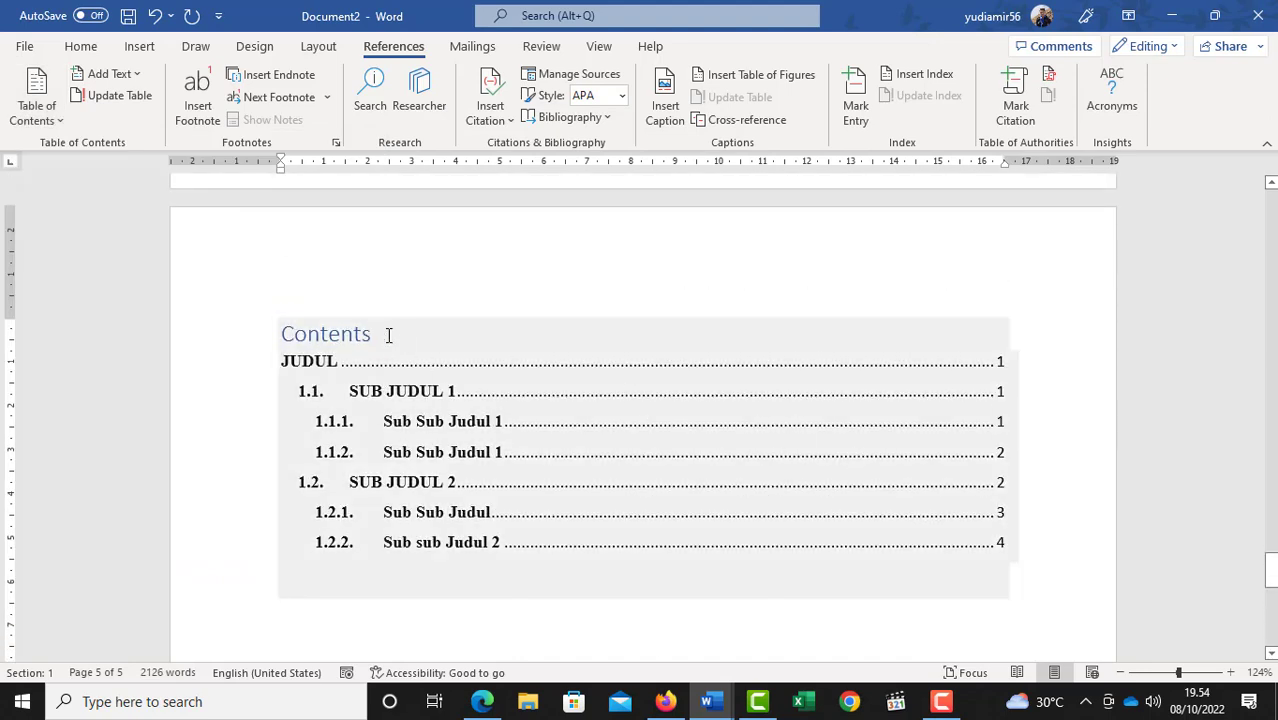
- Replace the table of contents title with DAFTAR ISI, centre it and change its font colour to black
drag(385, 334, 281, 335)
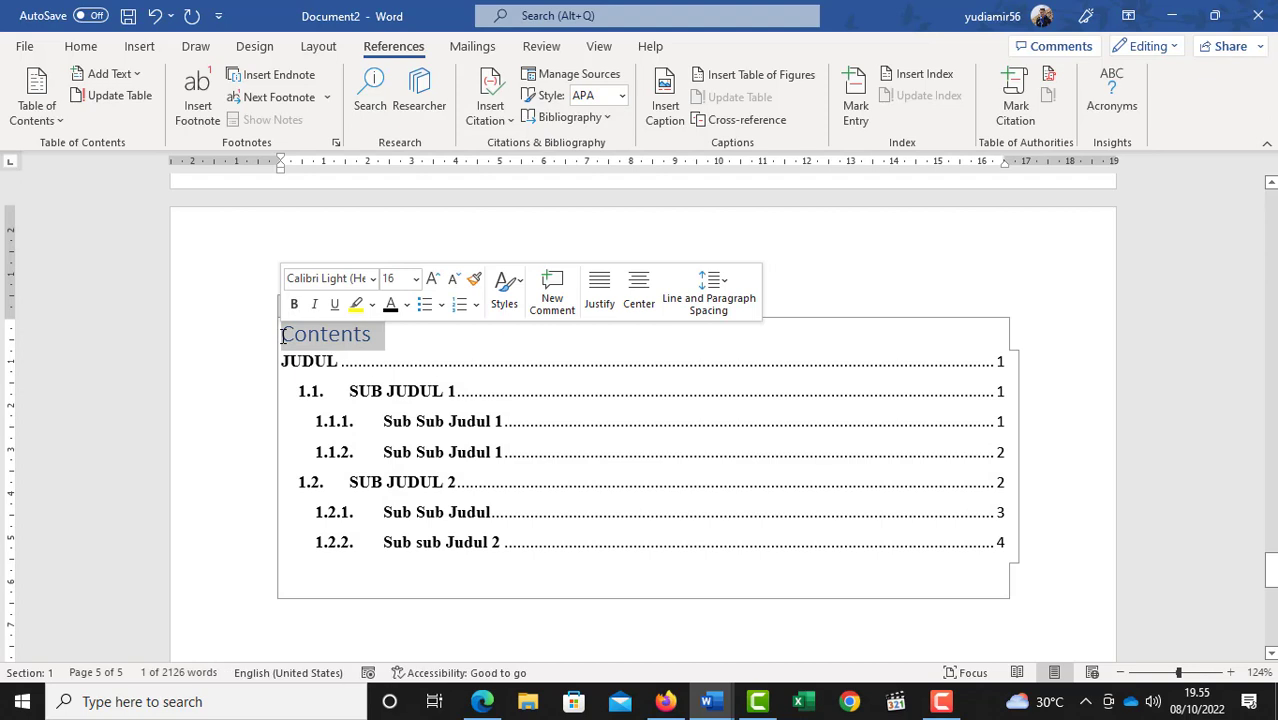
text(DAFTAR ISI)
key(ctrl+e)
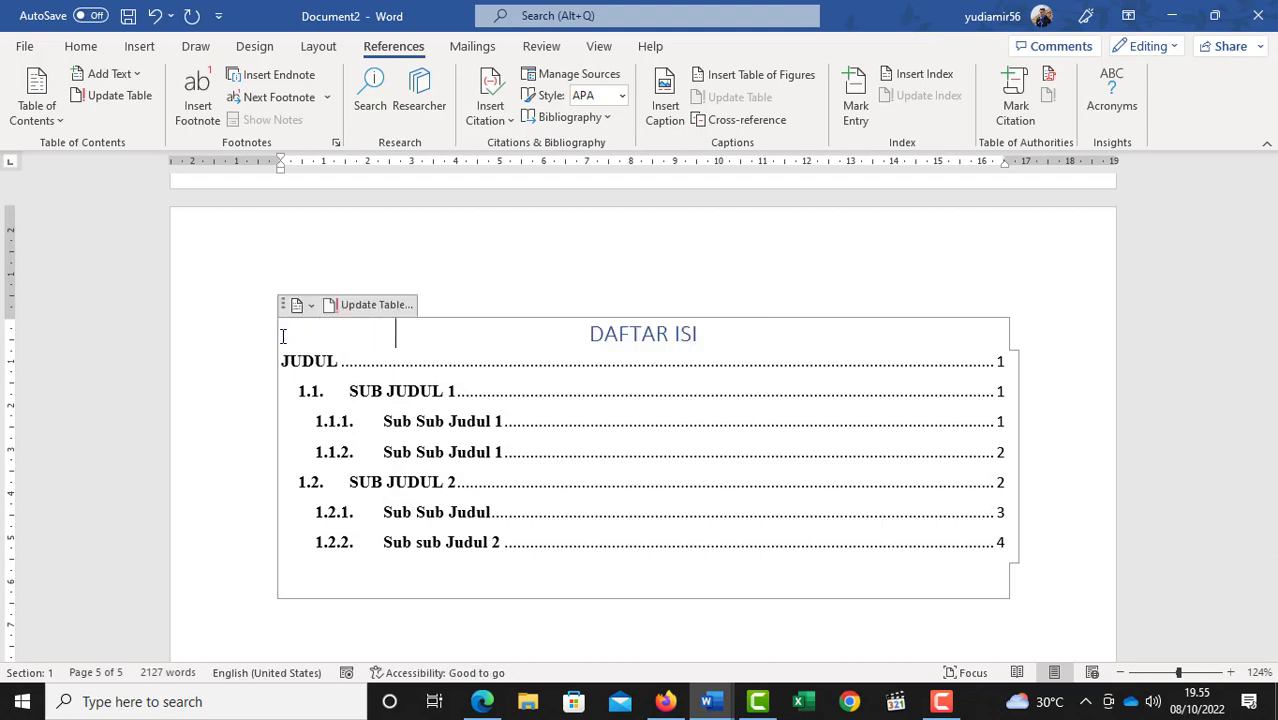
drag(705, 330, 588, 338)
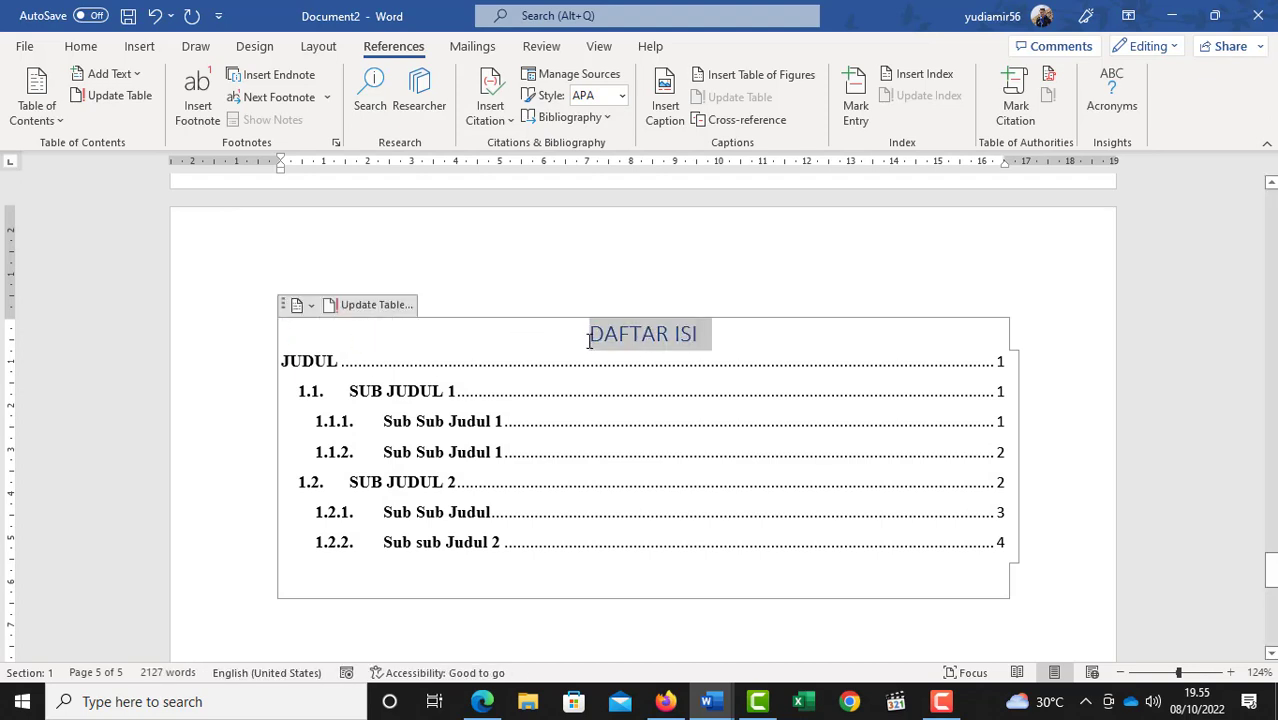
click(596, 430)
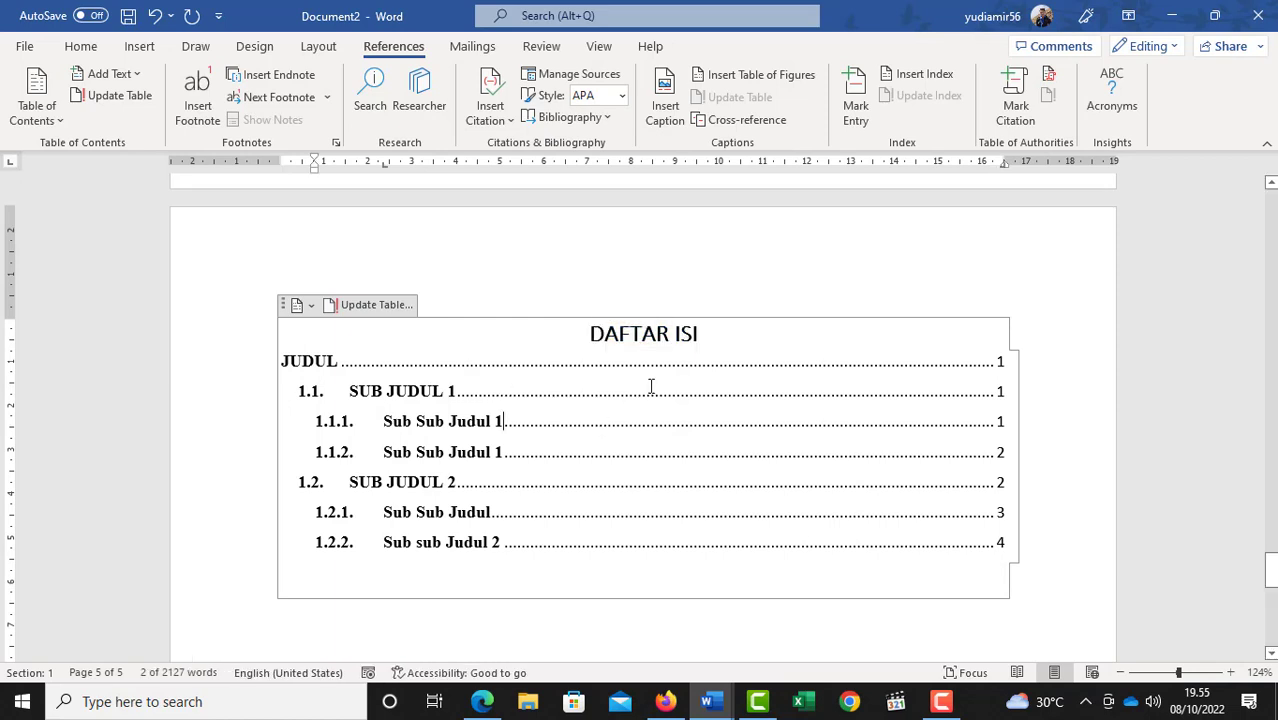
- Add a blank line between the DAFTAR ISI title and the JUDUL entry
click(725, 337)
key(Return)
scroll(718, 352, down, 2)
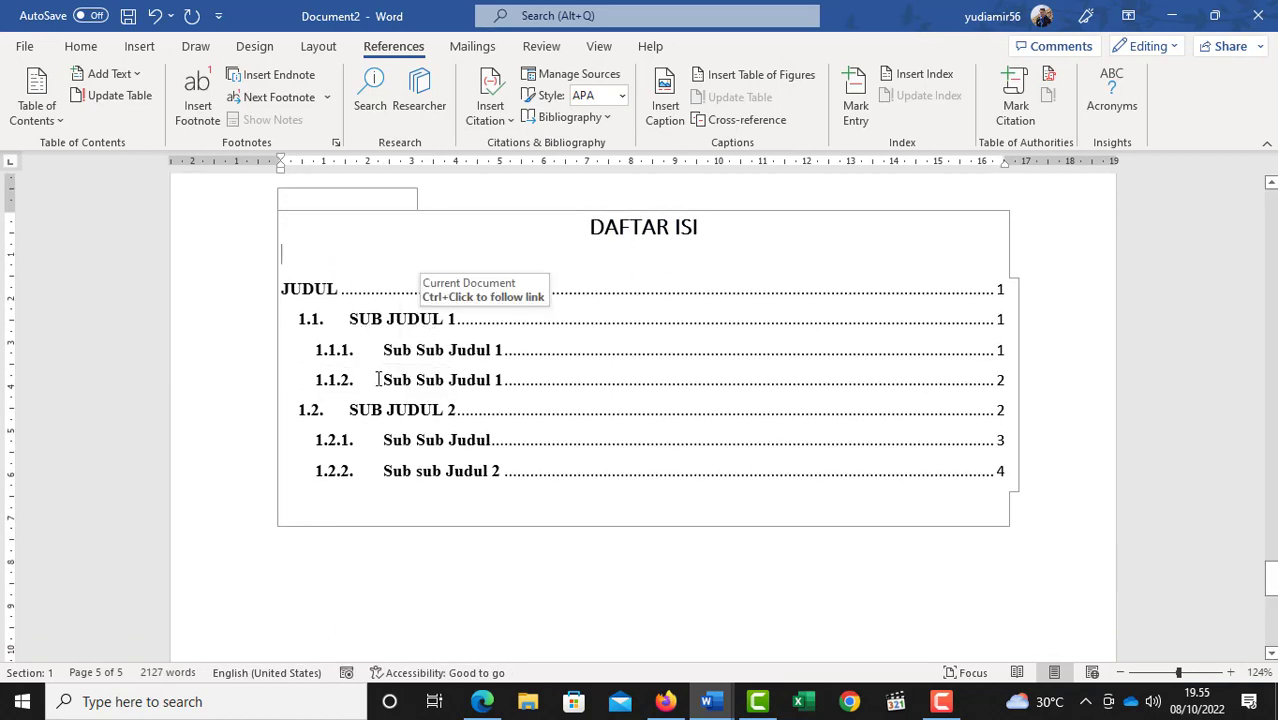
- Align the SUB JUDUL entries in the table of contents with the JUDUL entry and narrow the number-to-text gap on both numbered levels
drag(398, 320, 427, 441)
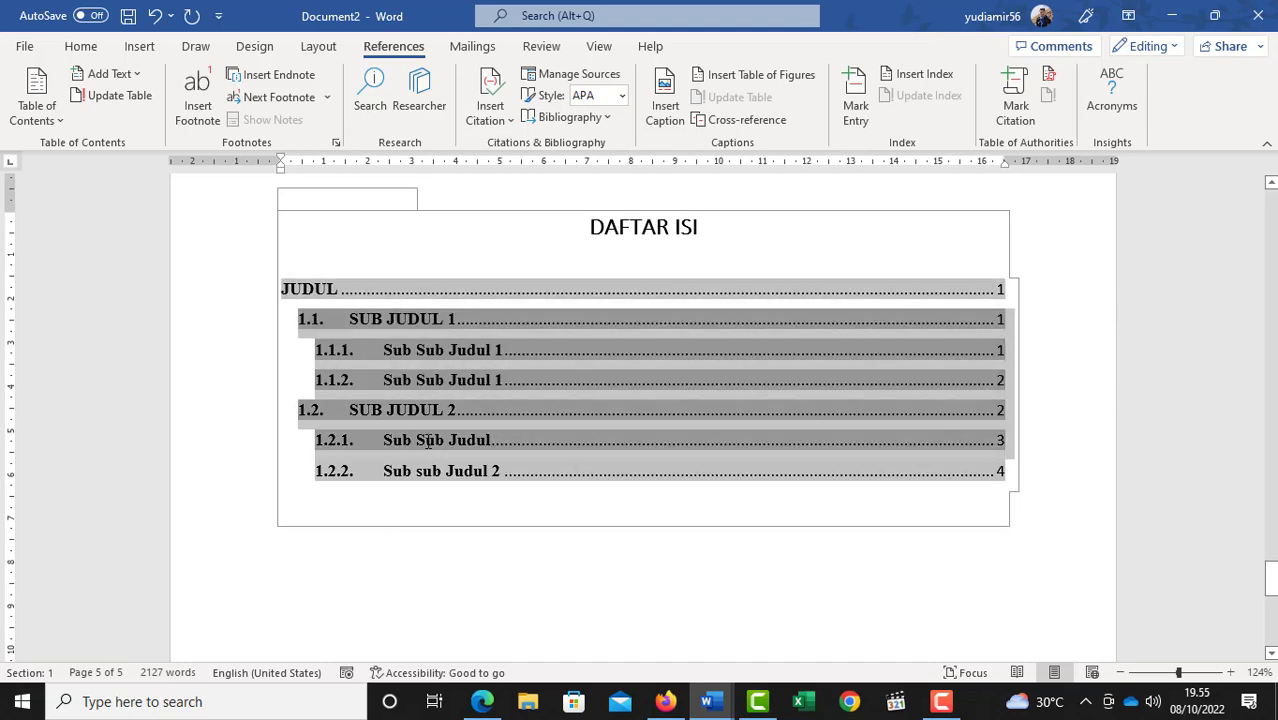
click(370, 316)
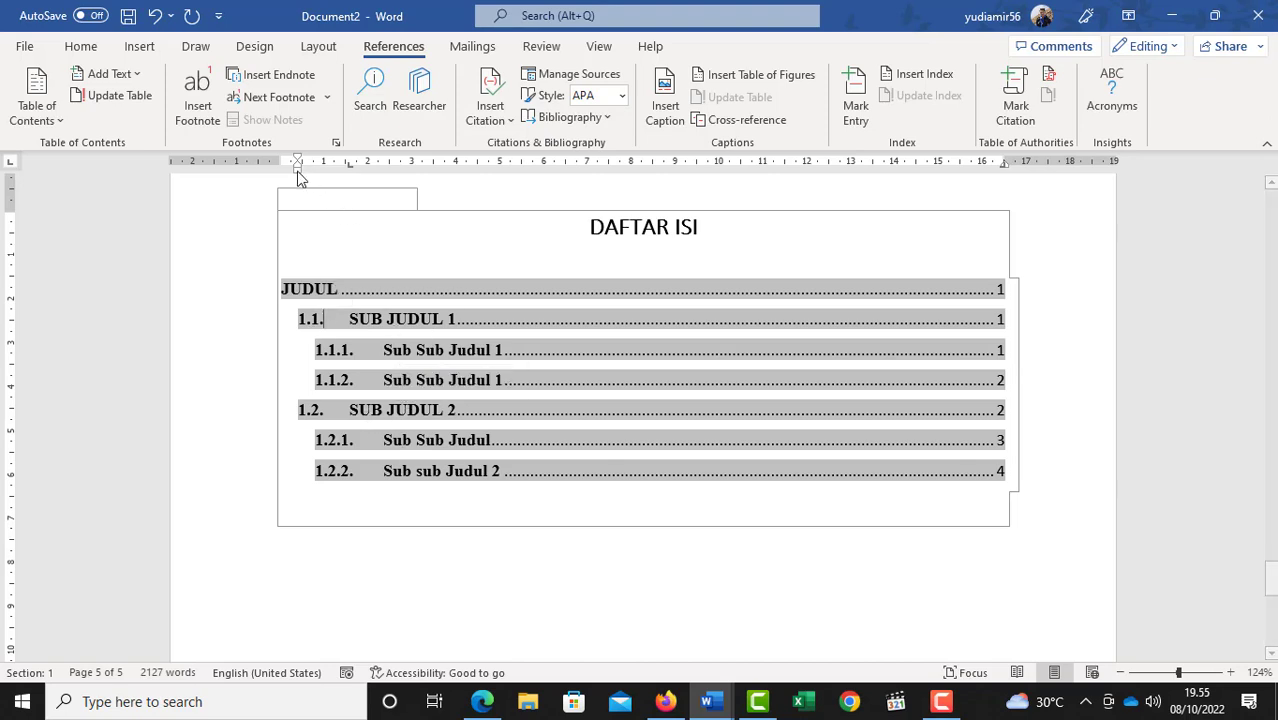
drag(297, 175, 281, 177)
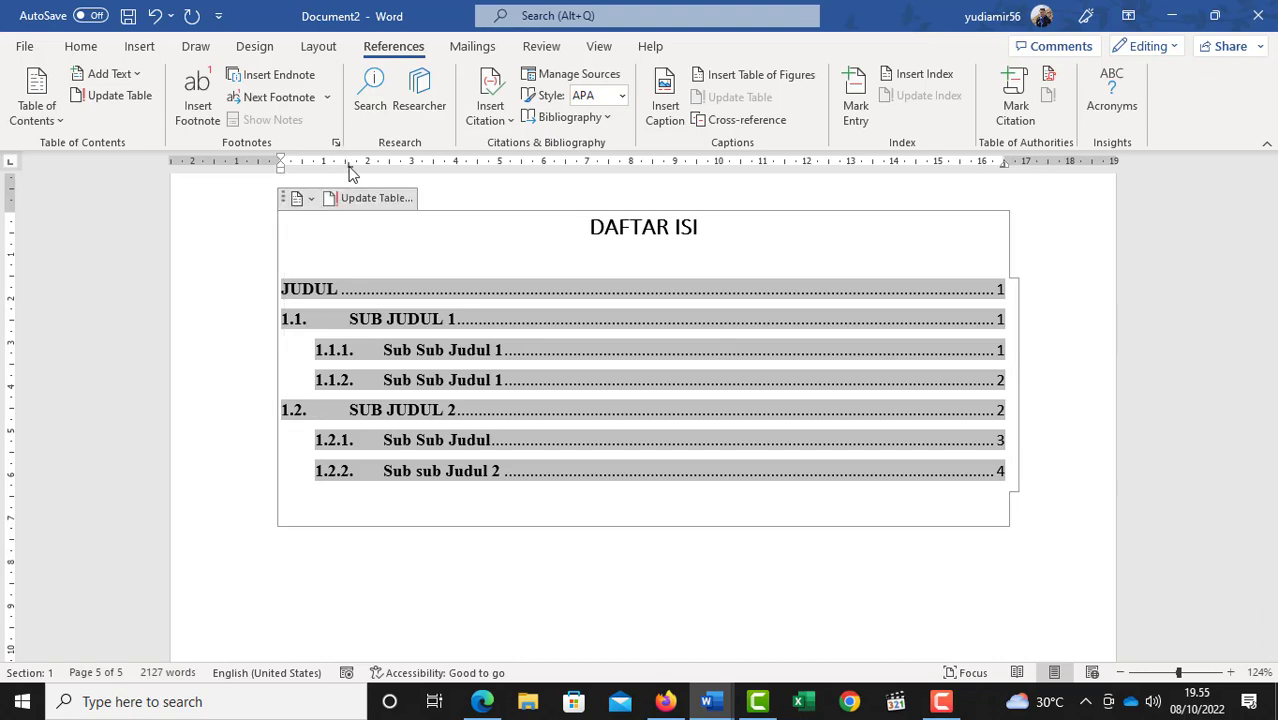
drag(350, 172, 318, 168)
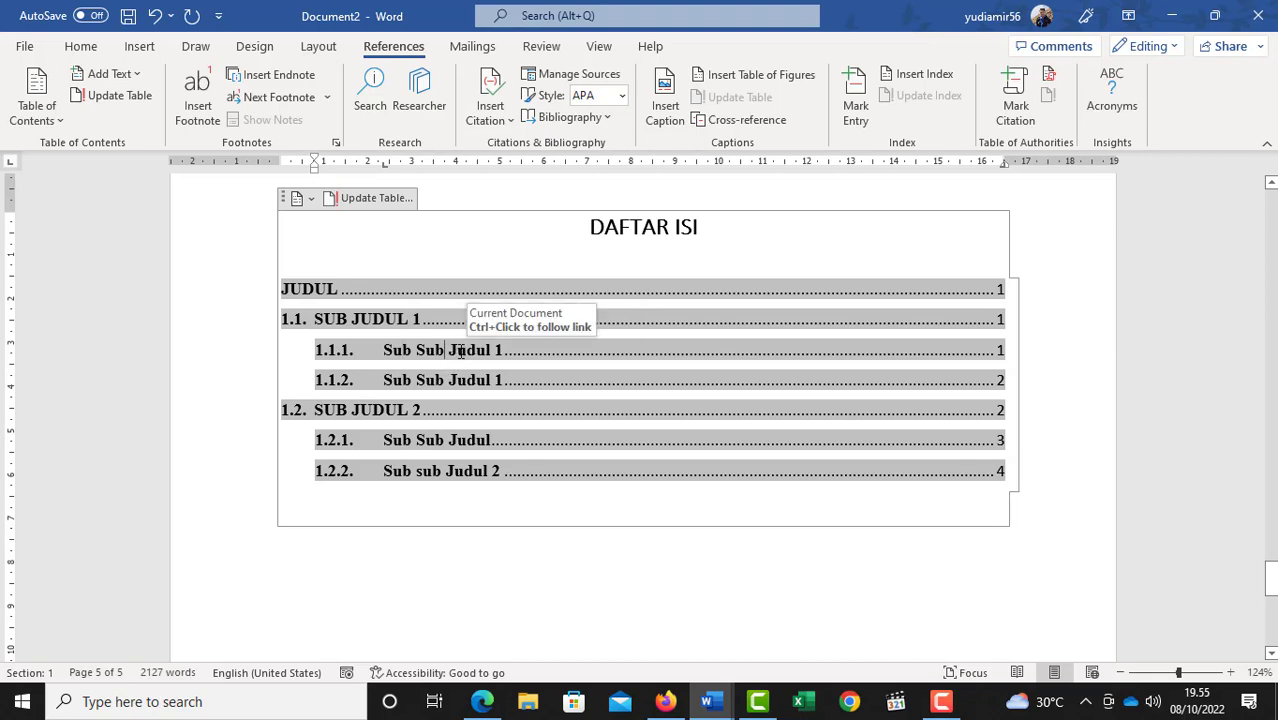
mouse_move(384, 163)
mouse_down()
mouse_move(362, 175)
mouse_move(370, 168)
mouse_up()
click(1010, 537)
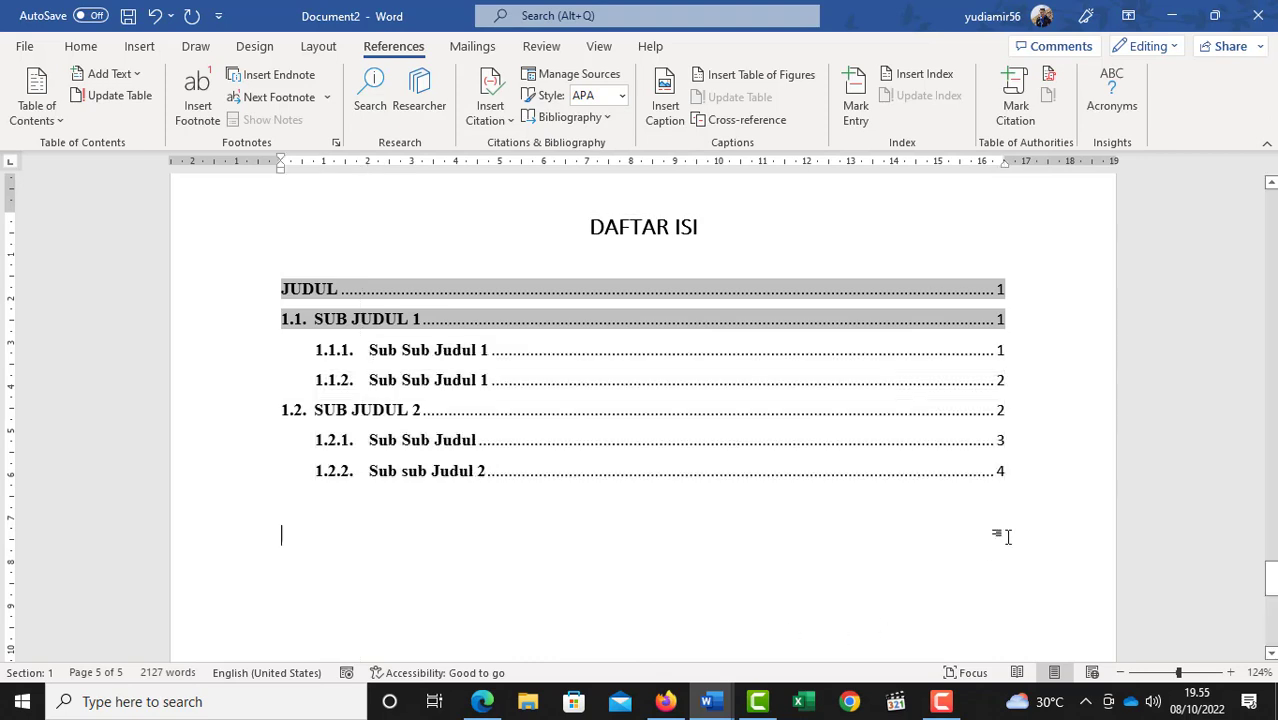
- Open the update options for the DAFTAR ISI table of contents
scroll(616, 370, up, 1)
click(616, 365)
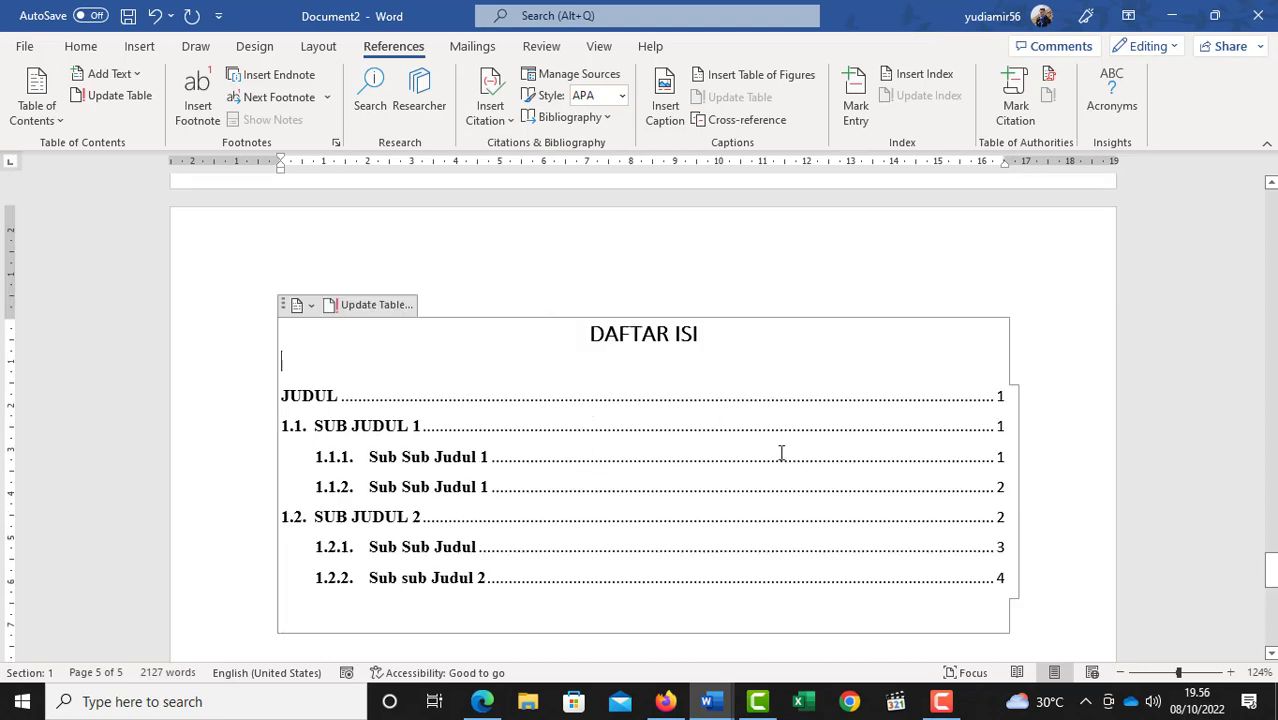
click(403, 309)
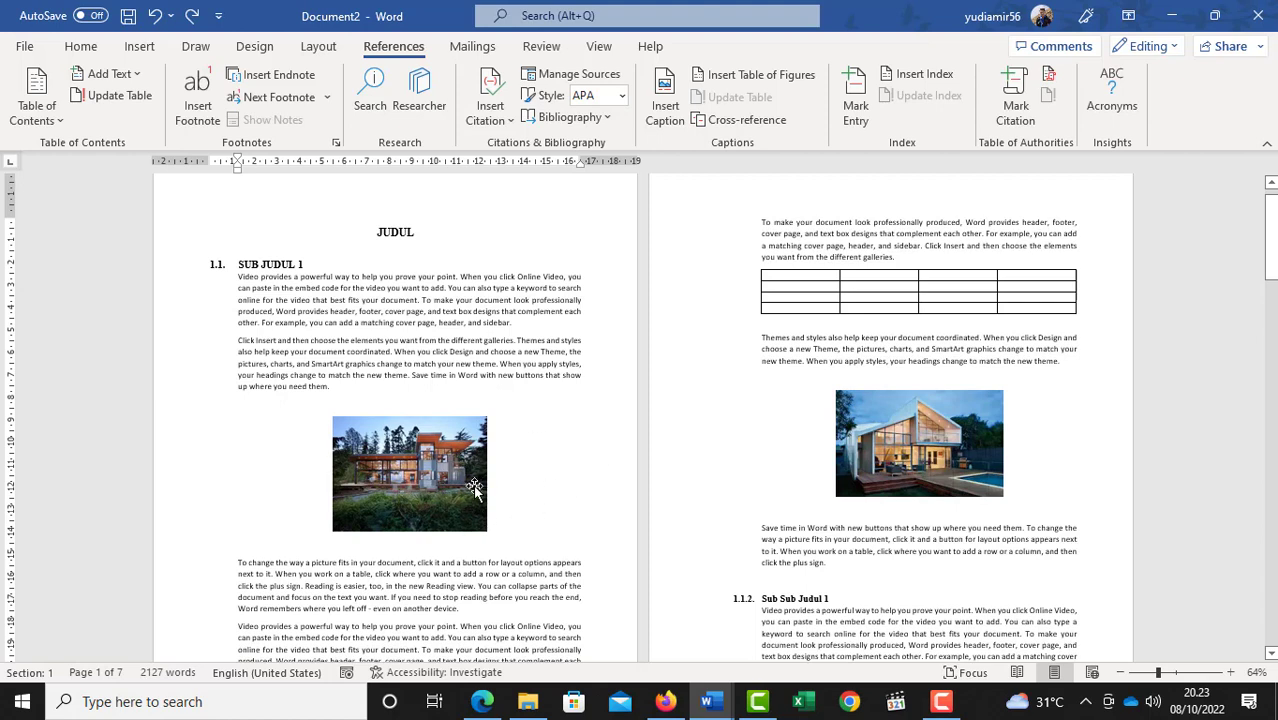
- Start a caption for the first picture under SUB JUDUL 1 and create a new caption label named Gambar
click(430, 488)
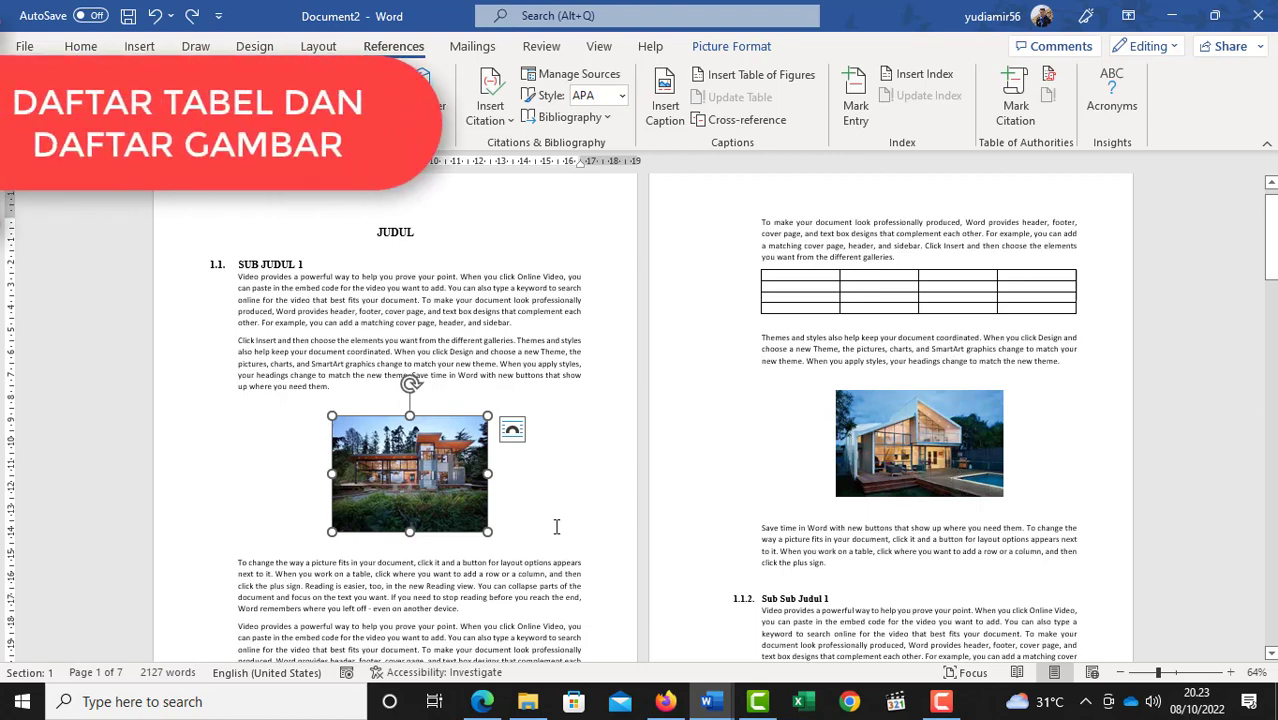
key(ctrl)
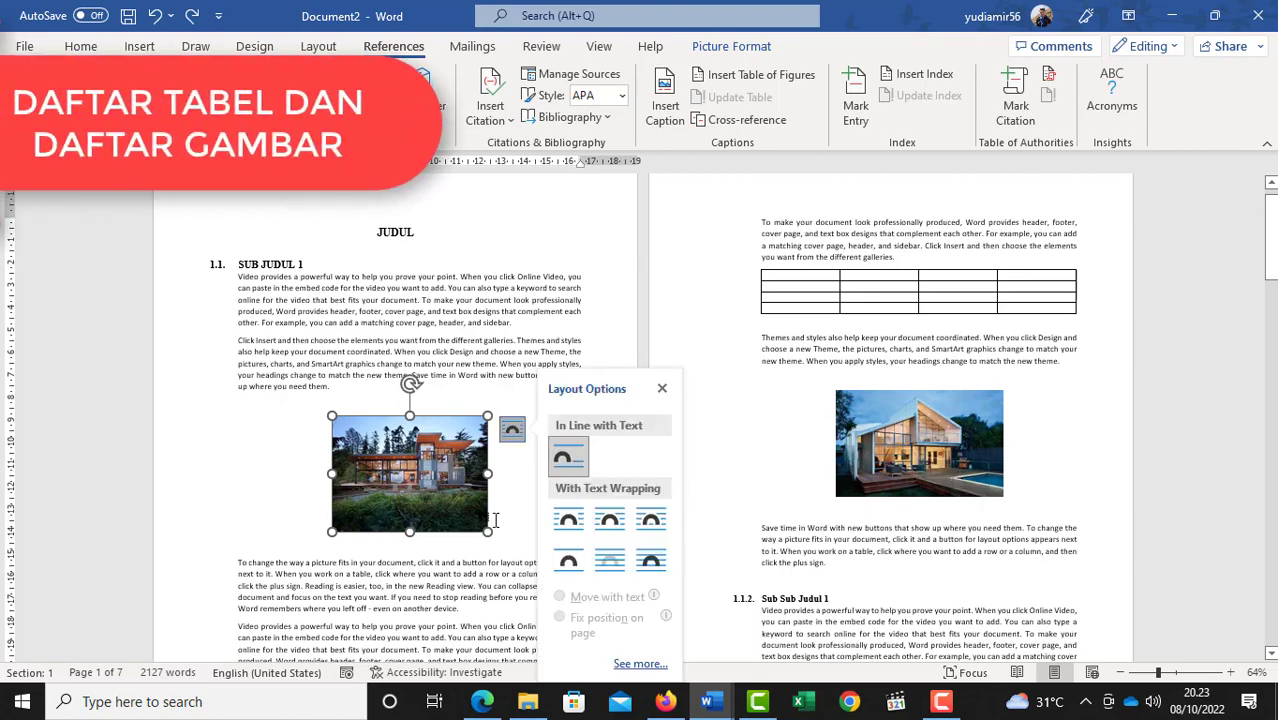
click(493, 520)
scroll(491, 518, up, 4)
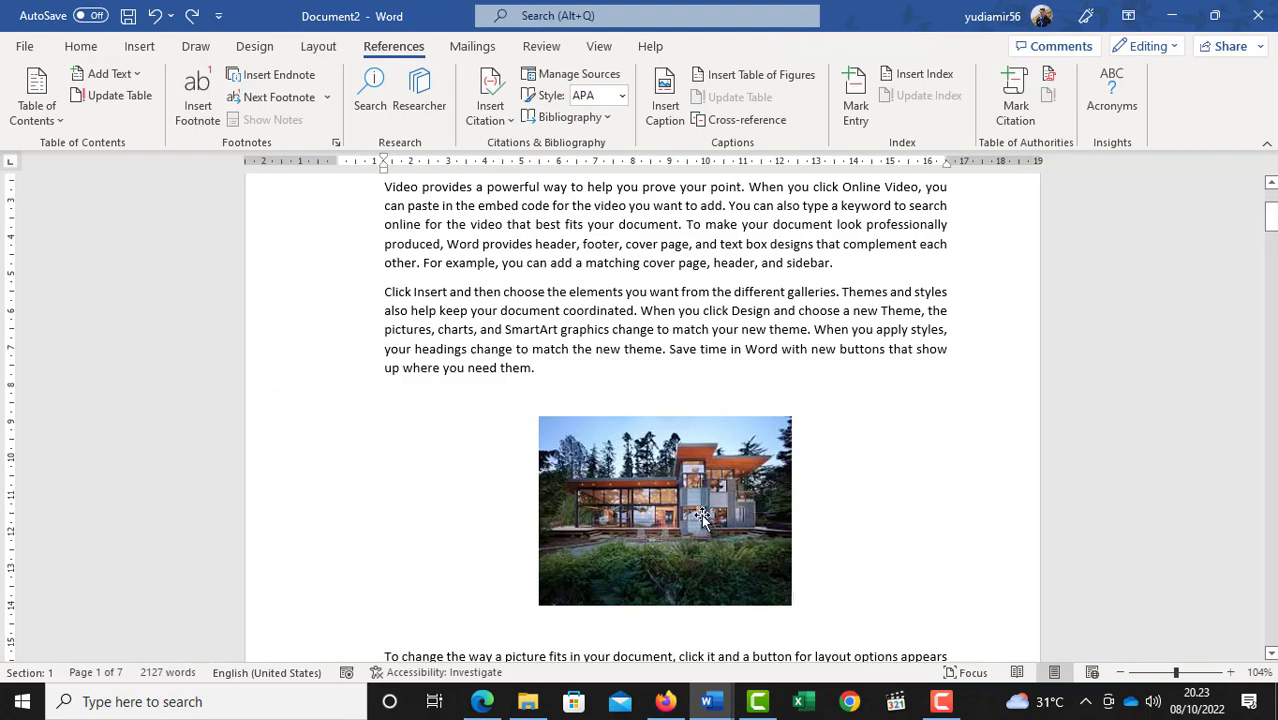
click(702, 515)
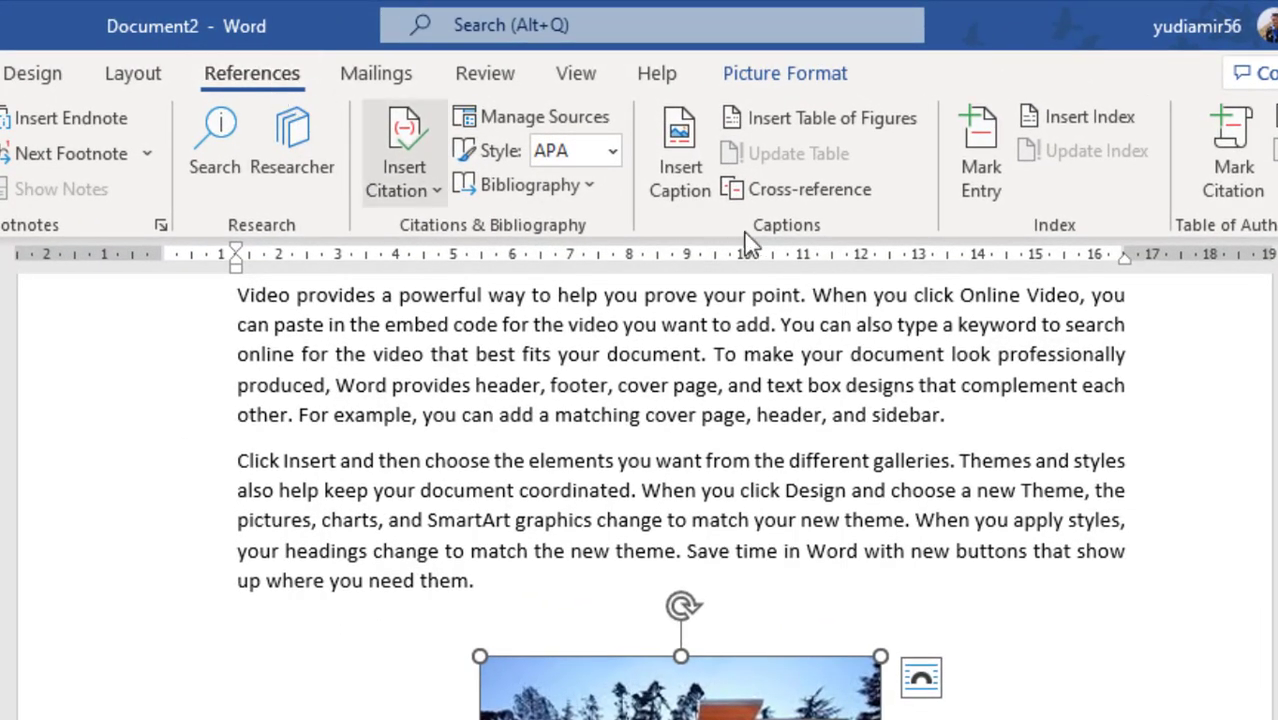
click(680, 160)
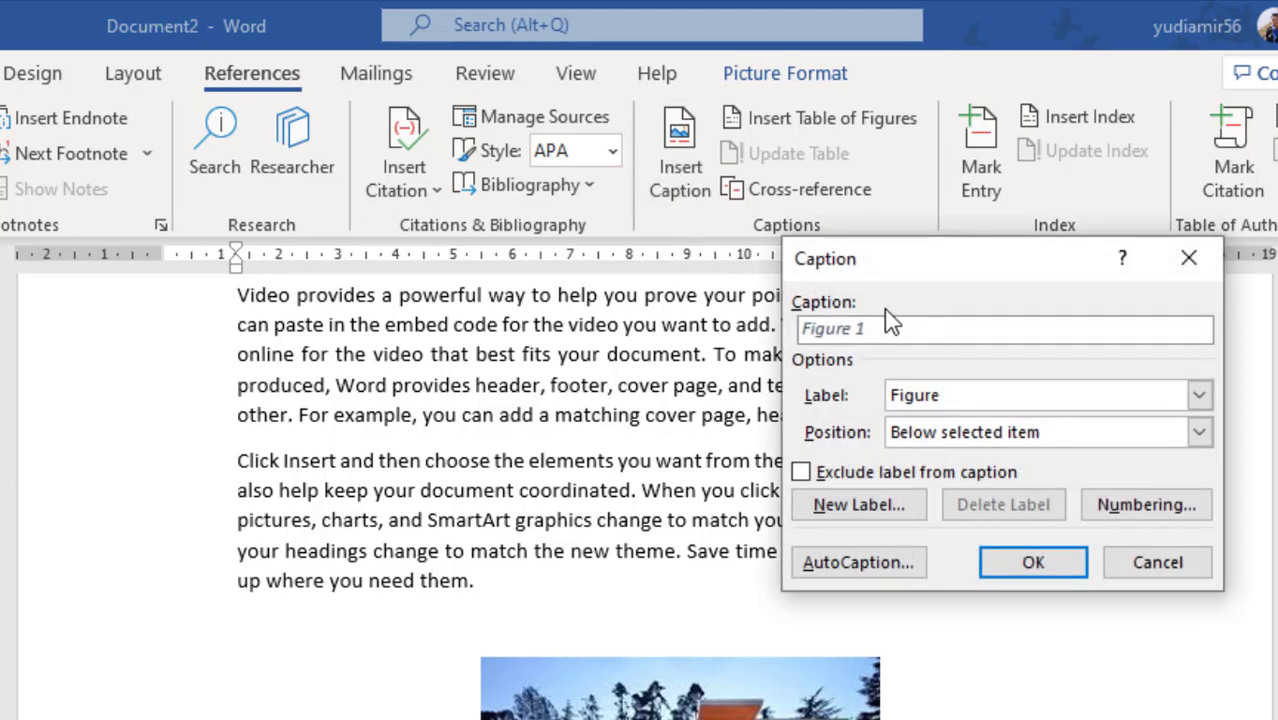
drag(891, 250, 887, 212)
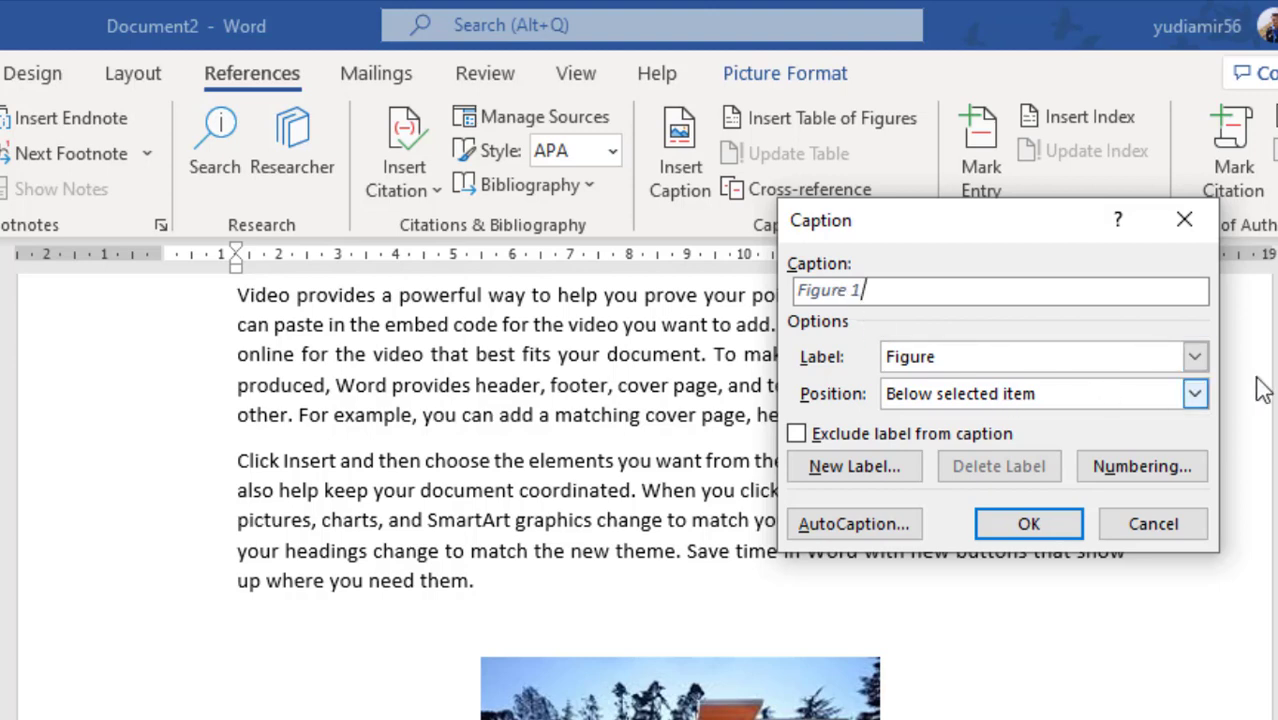
click(1195, 358)
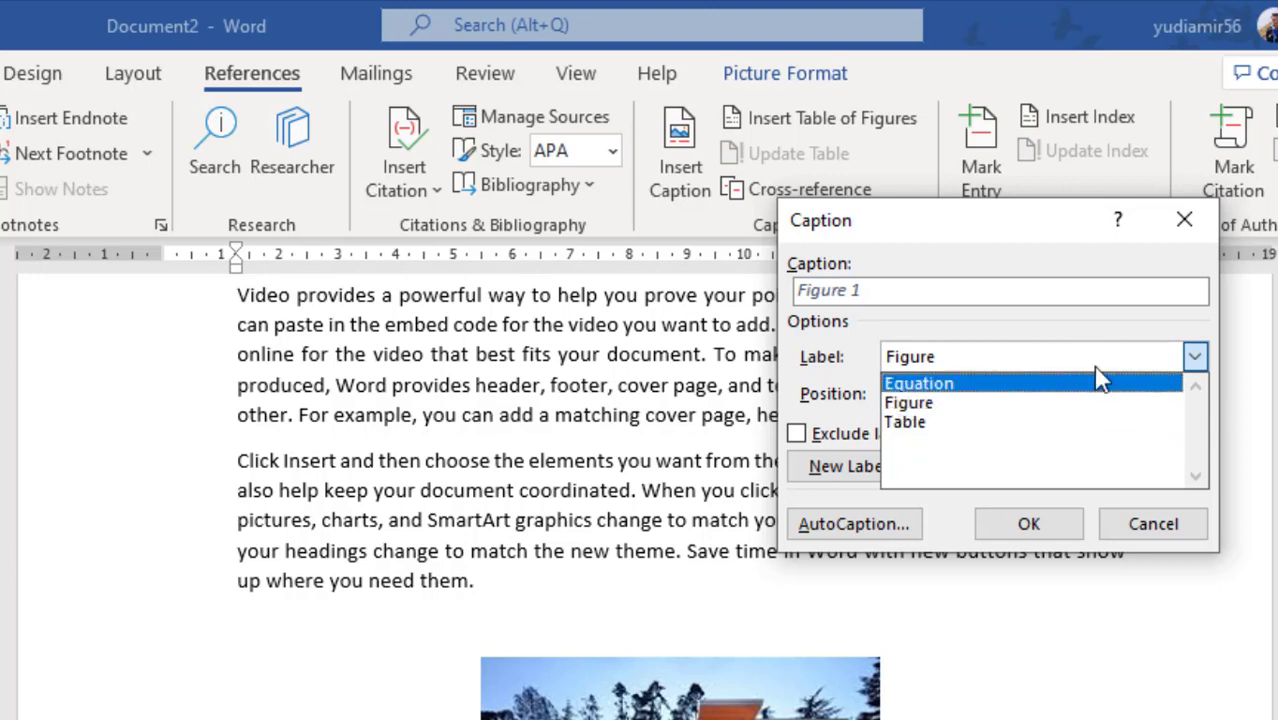
click(1078, 338)
click(840, 467)
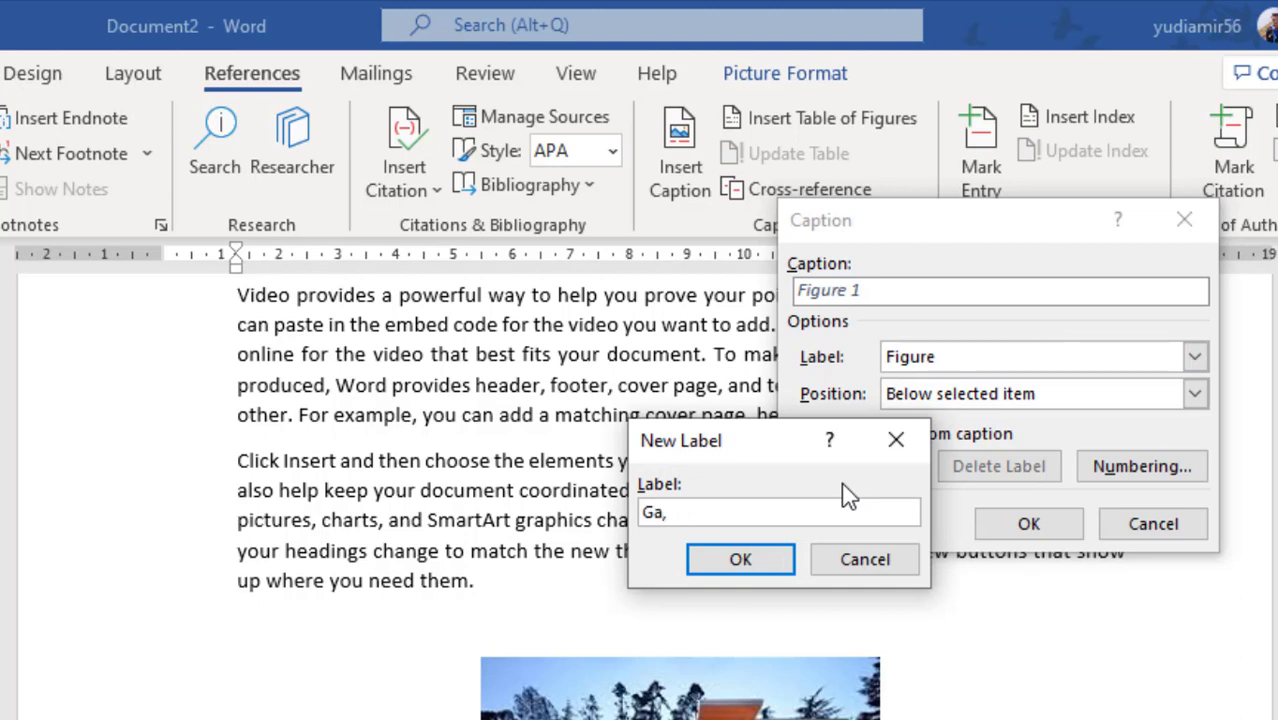
text(Gambar)
click(740, 559)
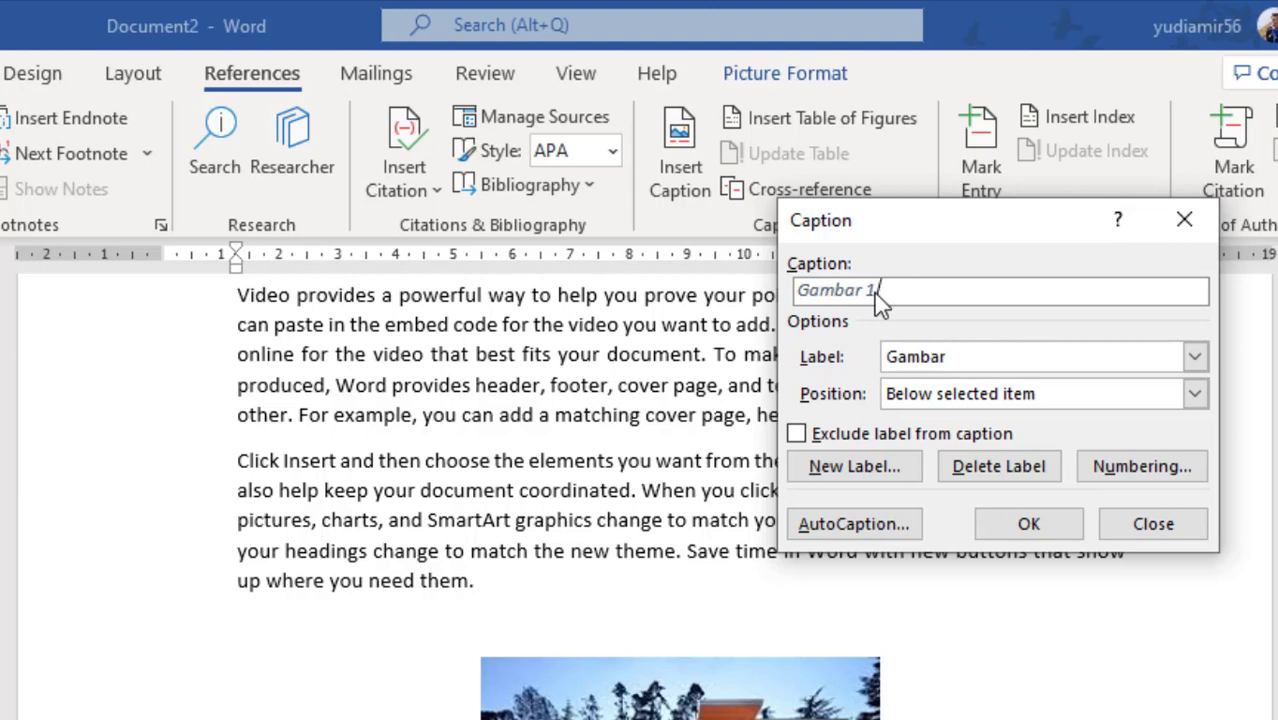
click(1130, 466)
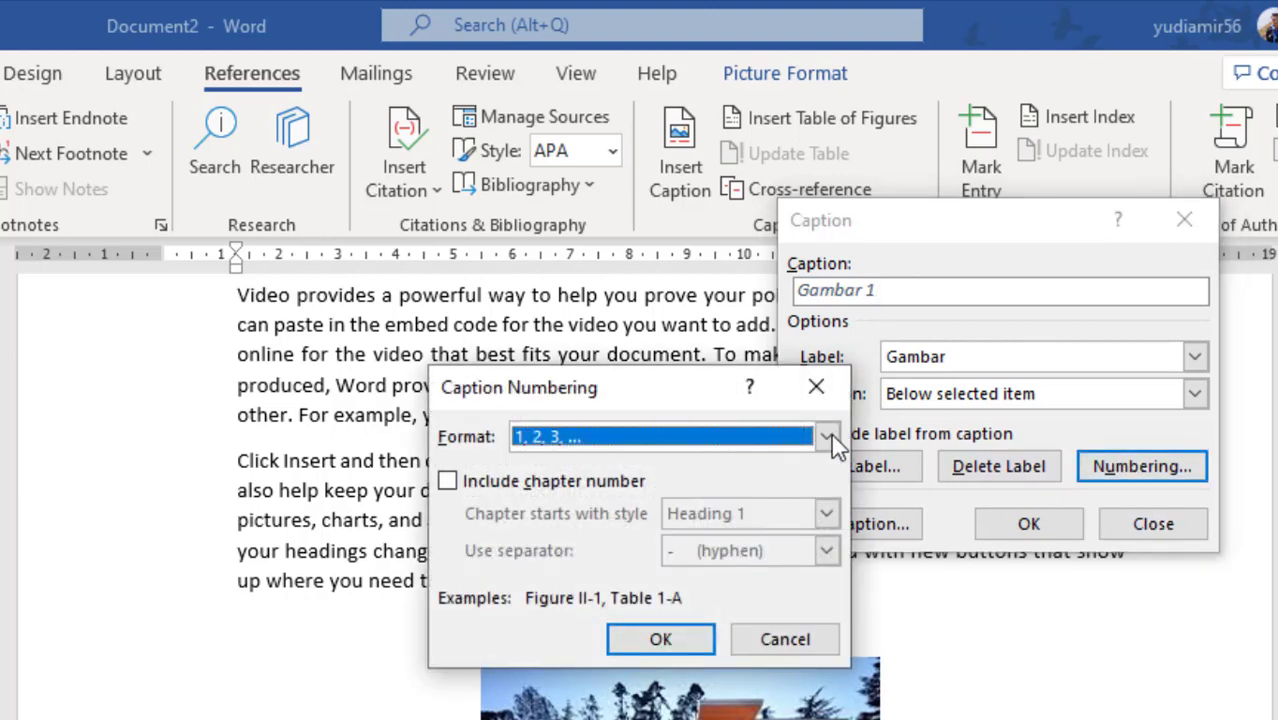
click(826, 440)
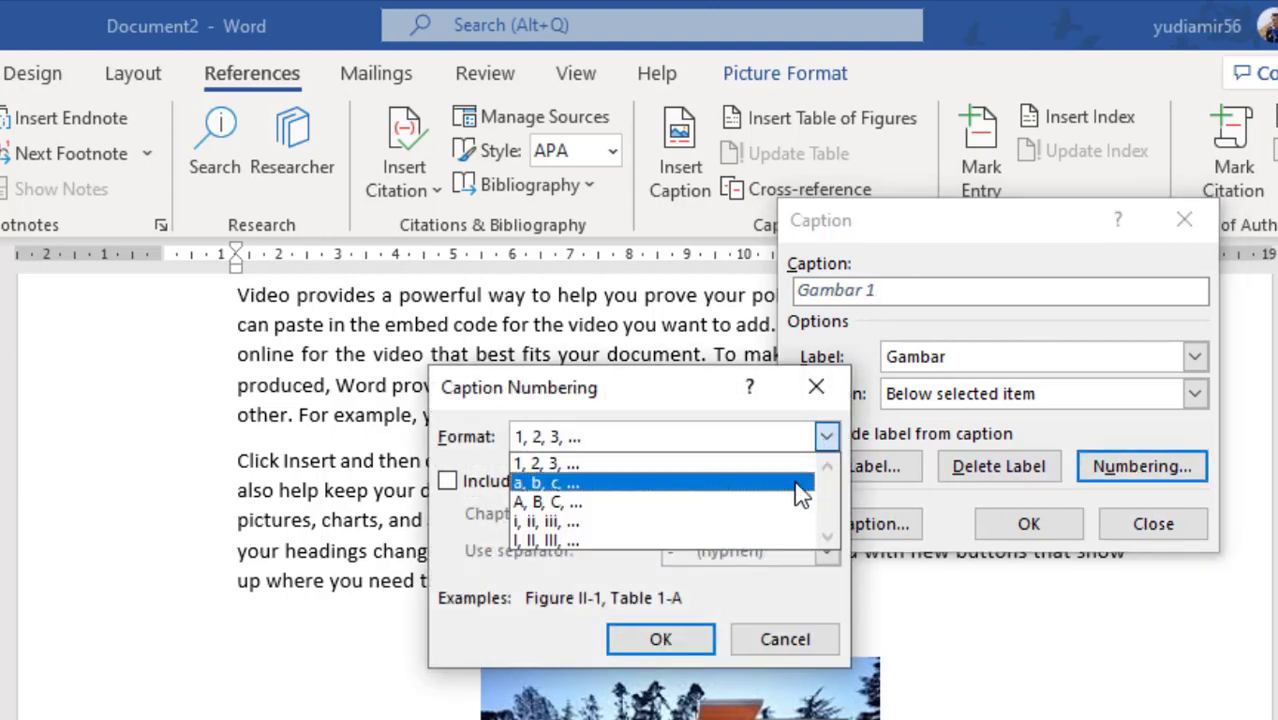
click(762, 388)
click(798, 630)
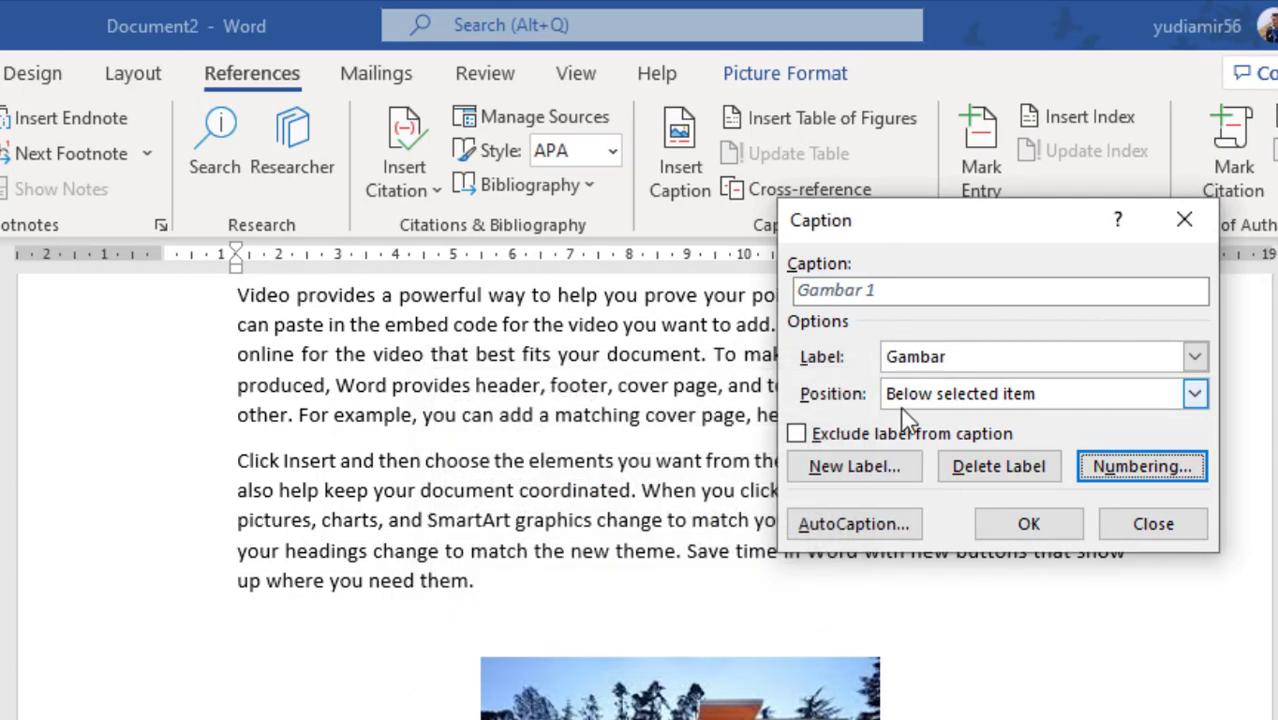
- Insert the Gambar caption below the first picture and complete it as "Gambar 1. Gambar satu"
click(993, 398)
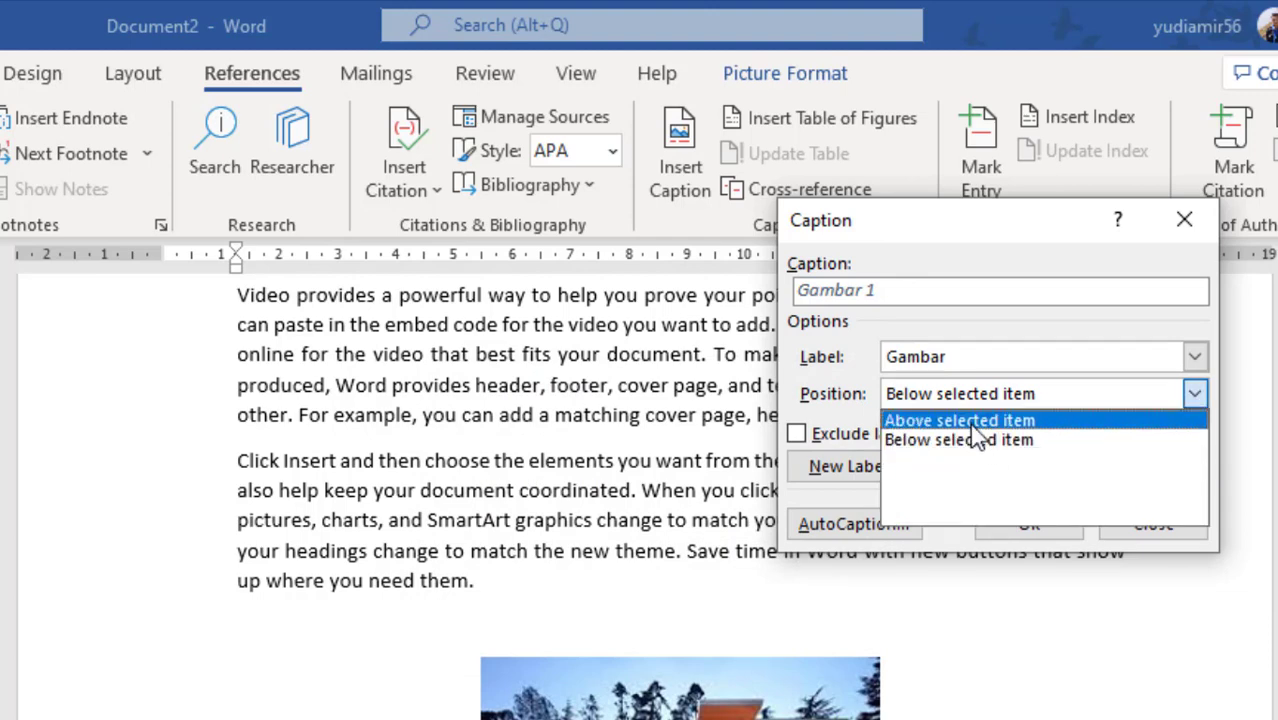
click(834, 401)
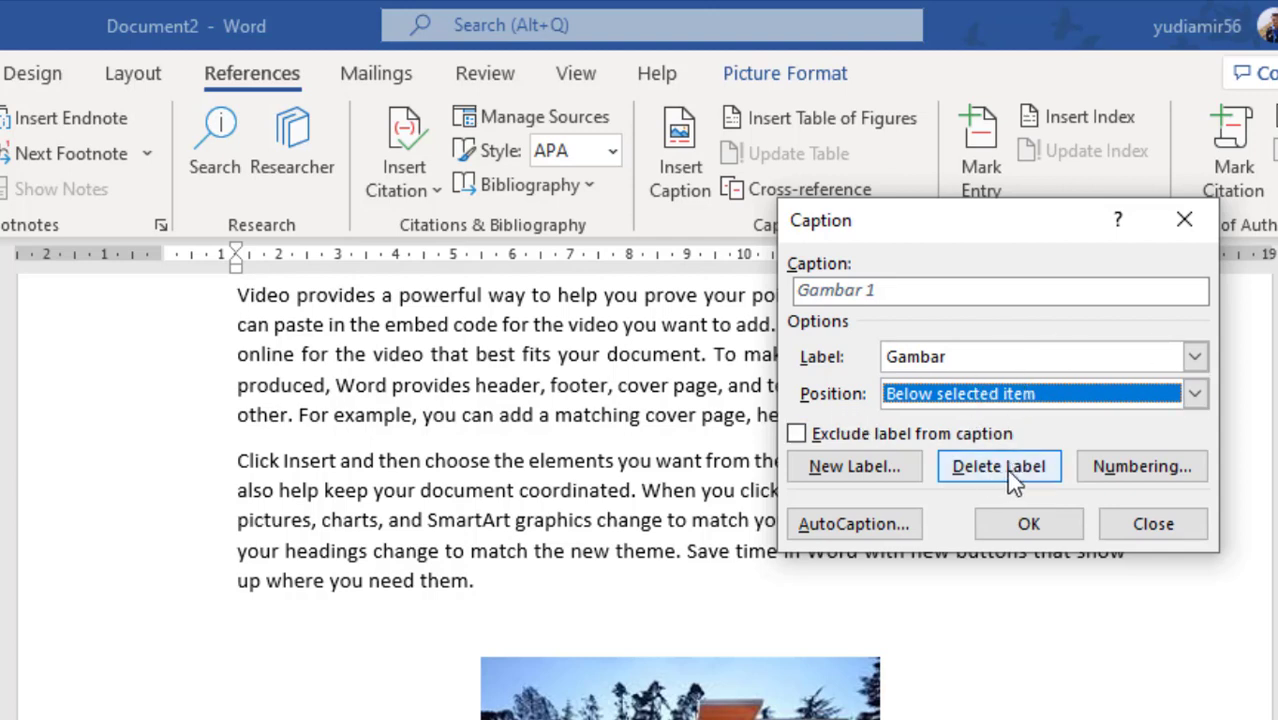
click(1028, 525)
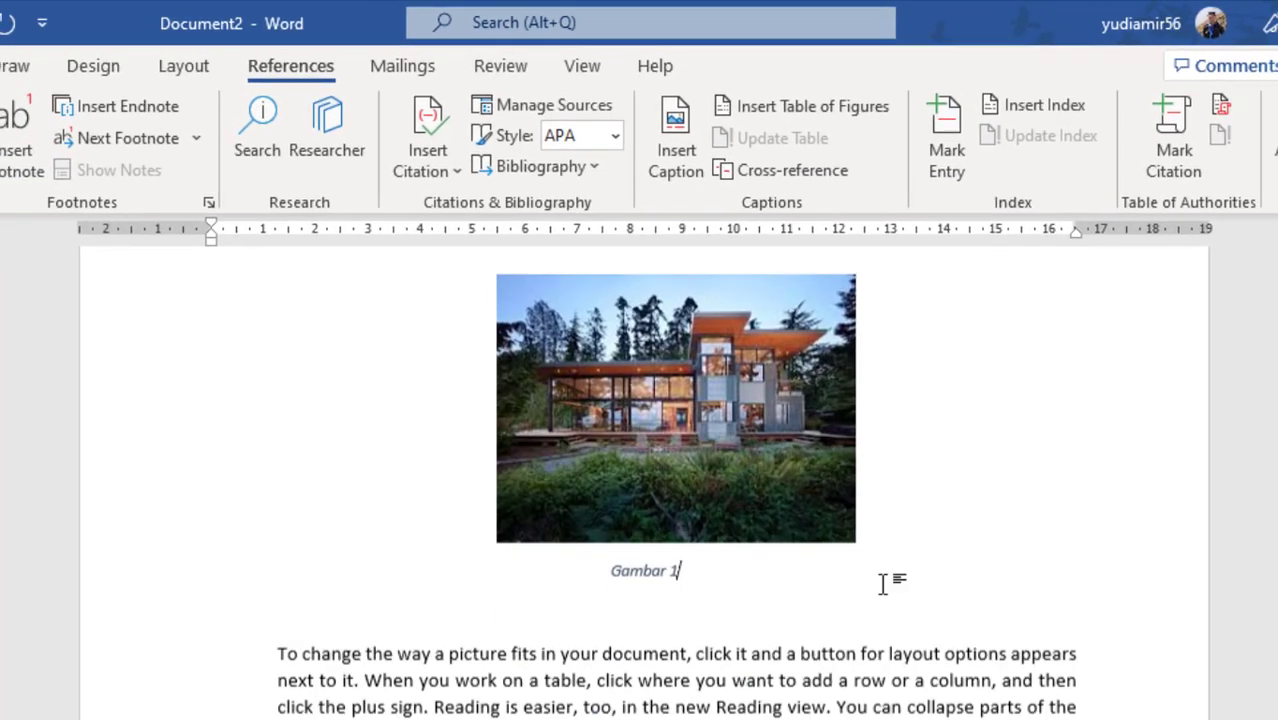
scroll(725, 594, up, 1)
scroll(725, 600, up, 1)
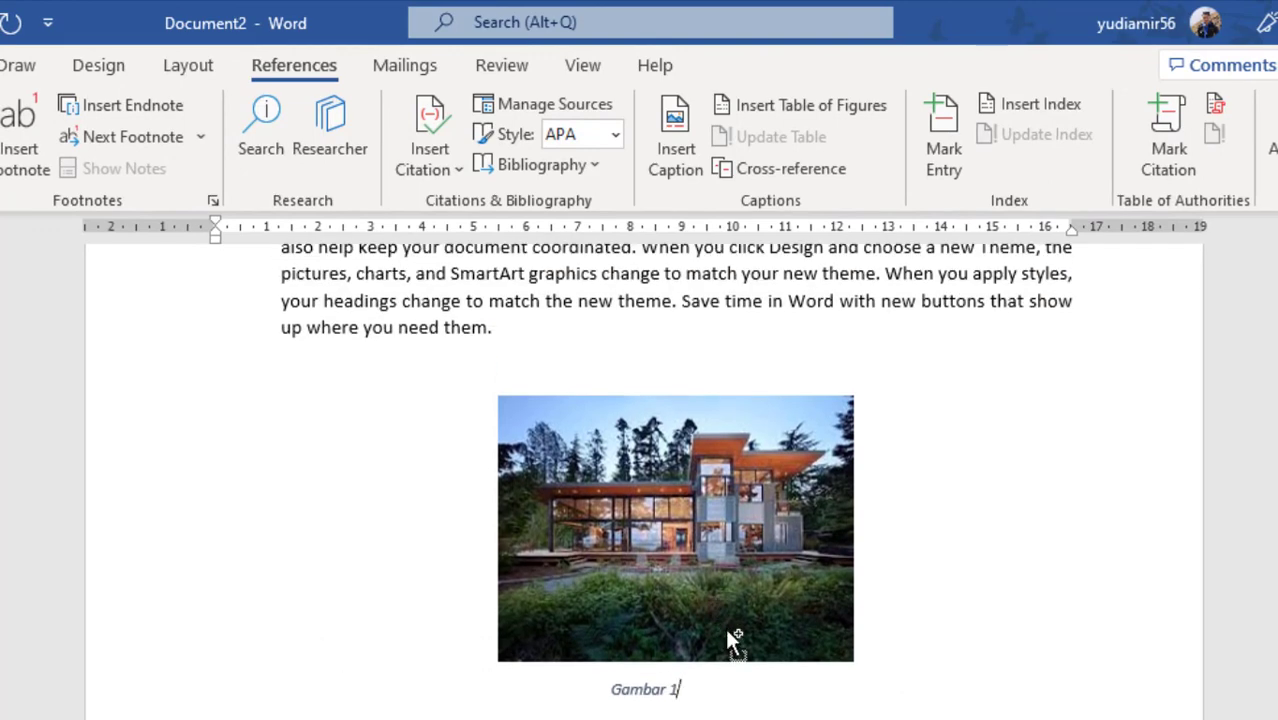
ctrl+scroll(729, 632, up, 3)
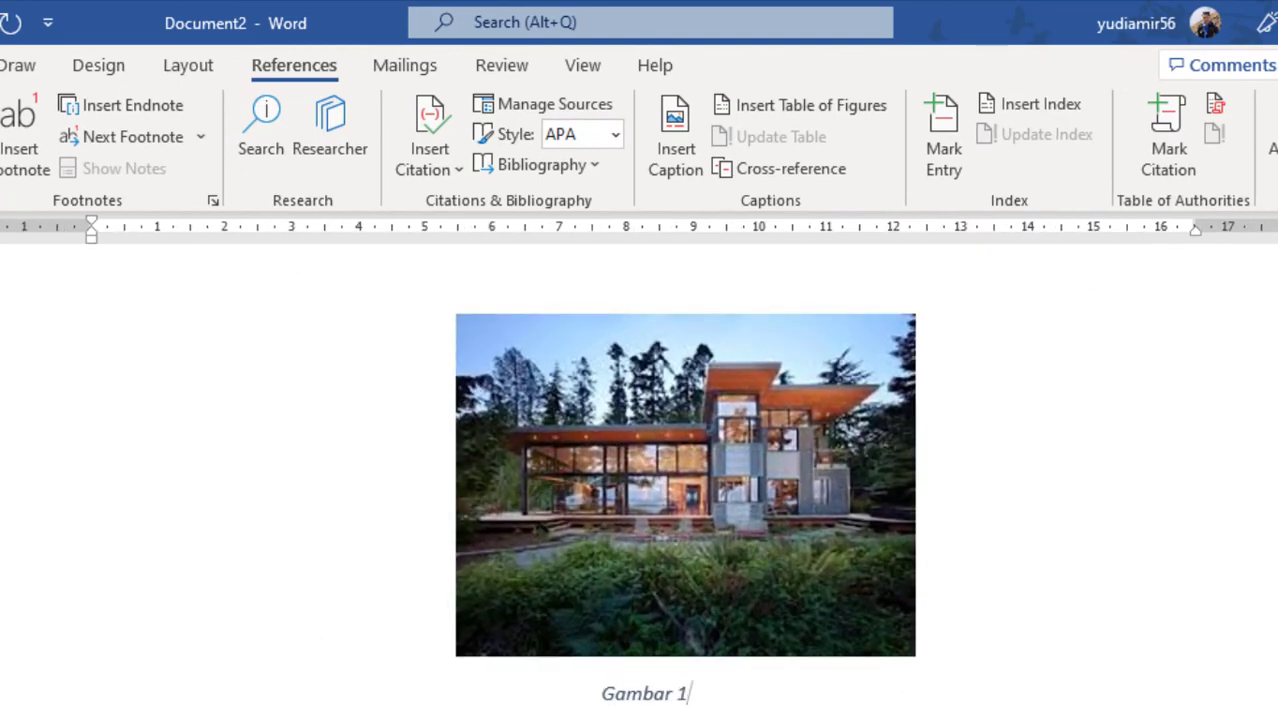
text(.)
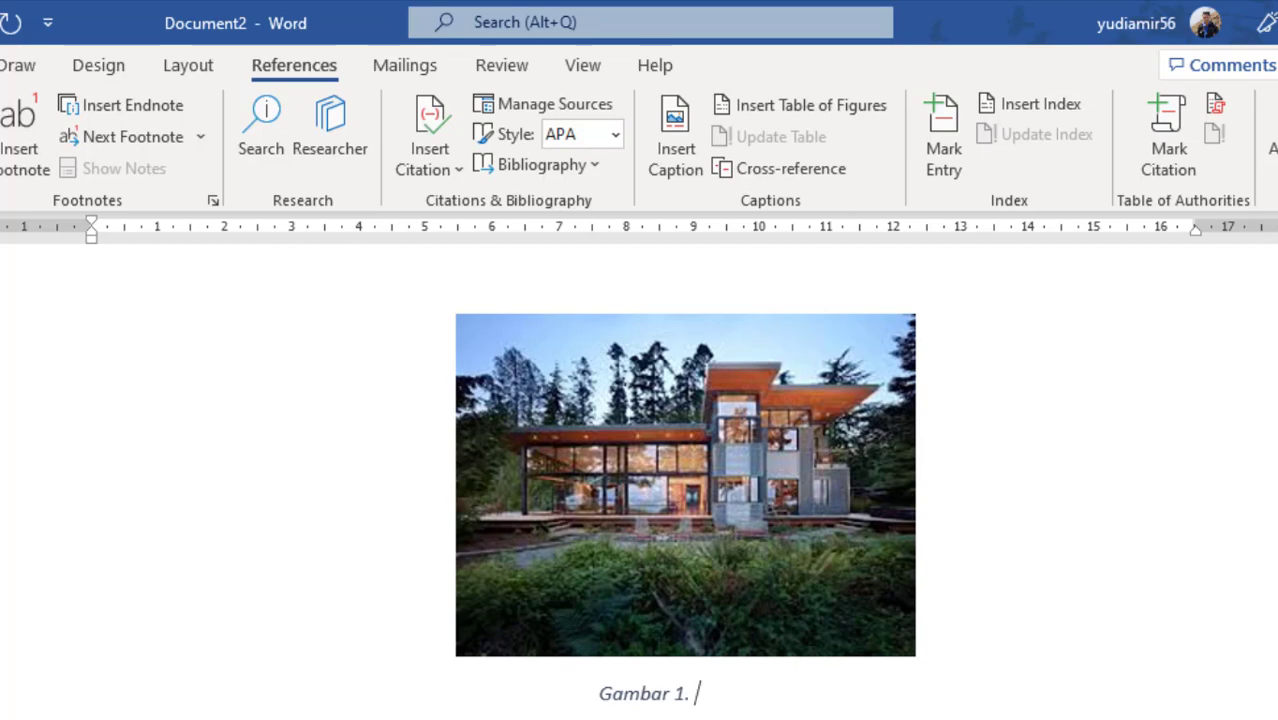
text( Gambar sa)
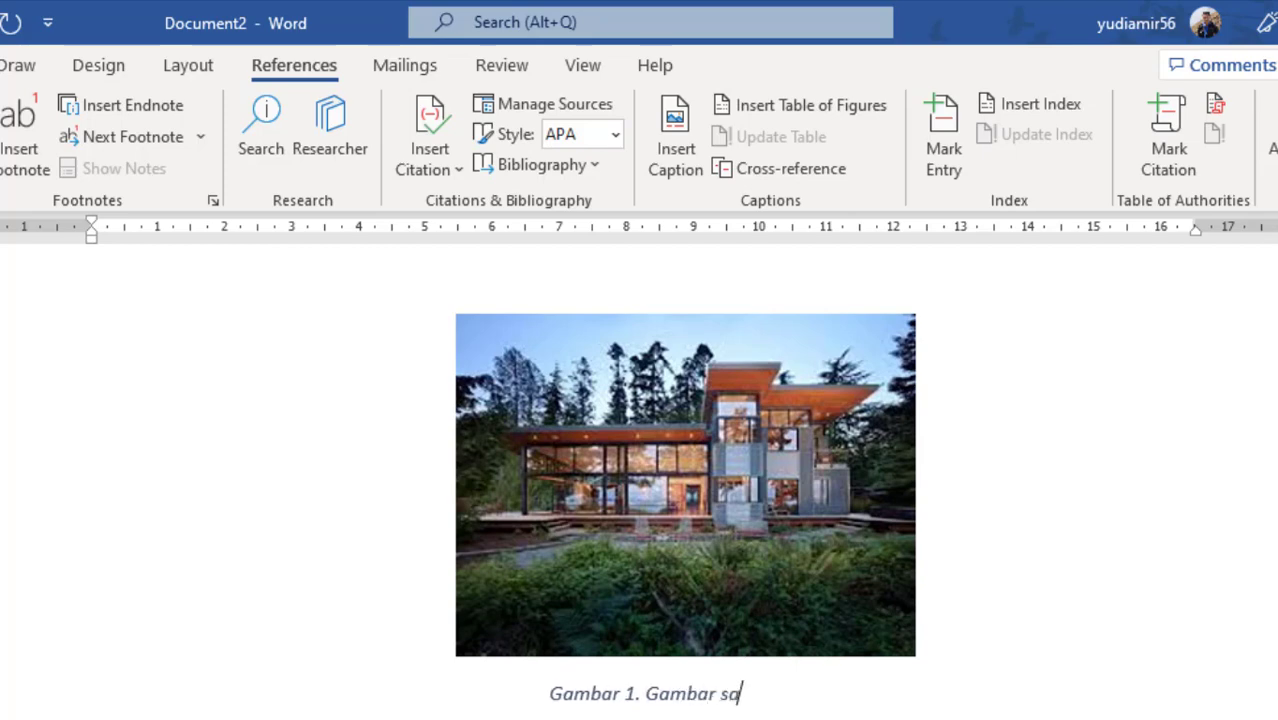
text(tu)
- Add a Gambar caption below the second picture and complete it as "Gambar 2. Gambar 2"
scroll(640, 480, down, 5)
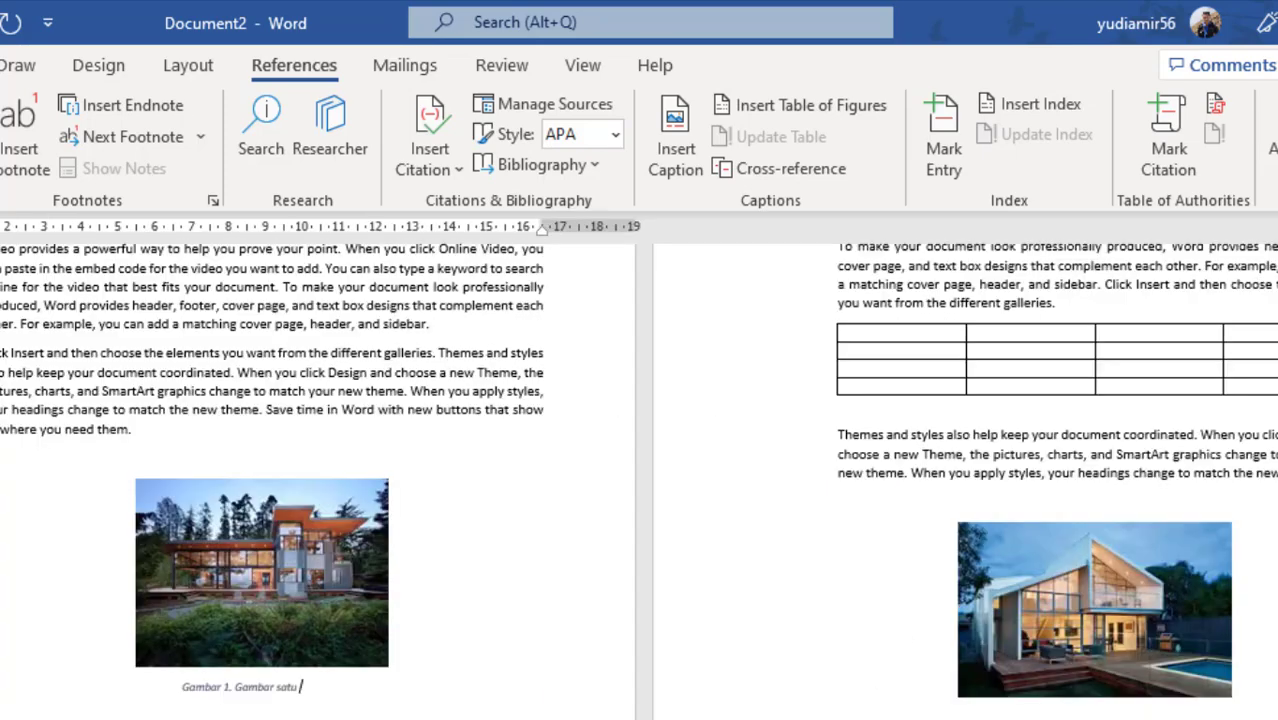
click(1097, 641)
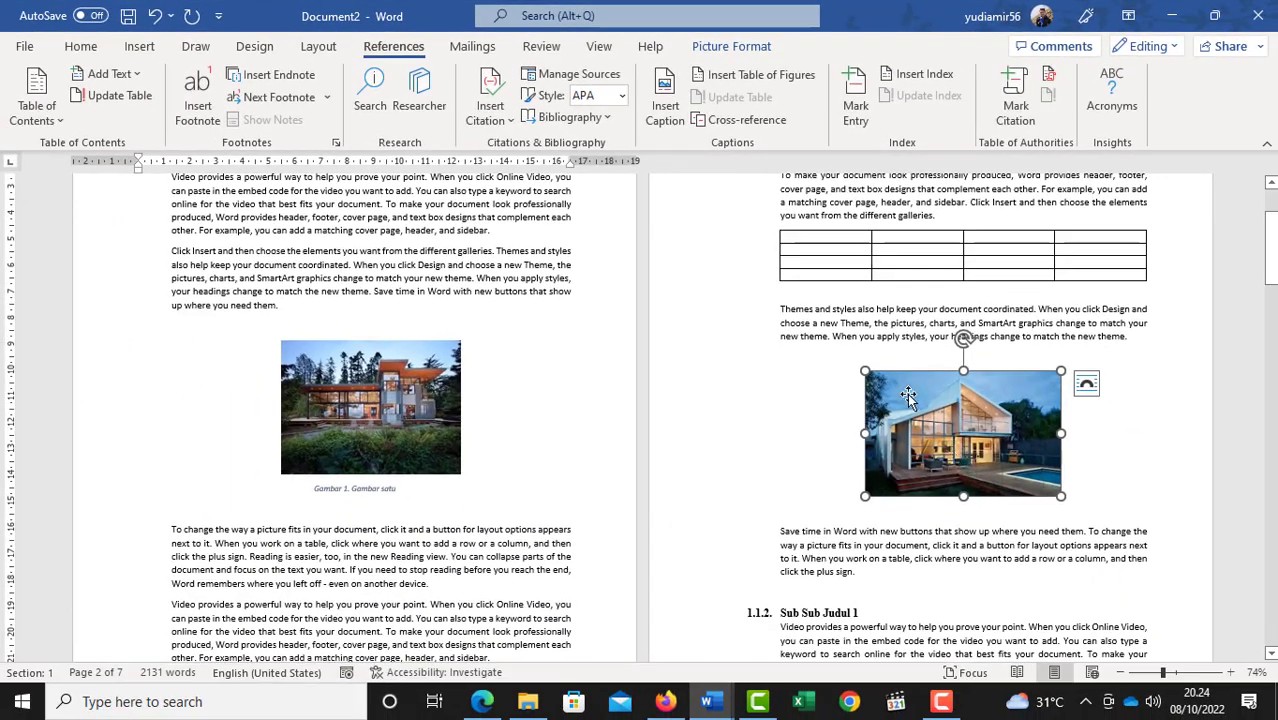
click(665, 105)
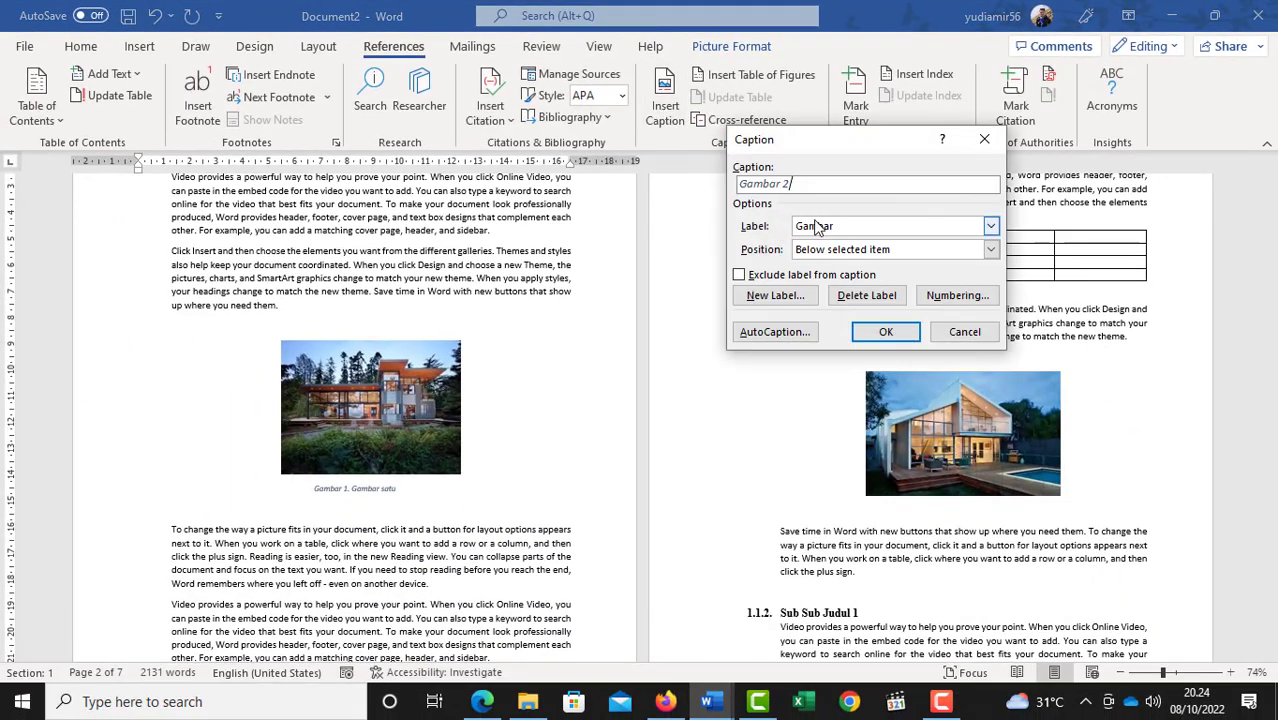
click(886, 332)
scroll(967, 430, up, 6)
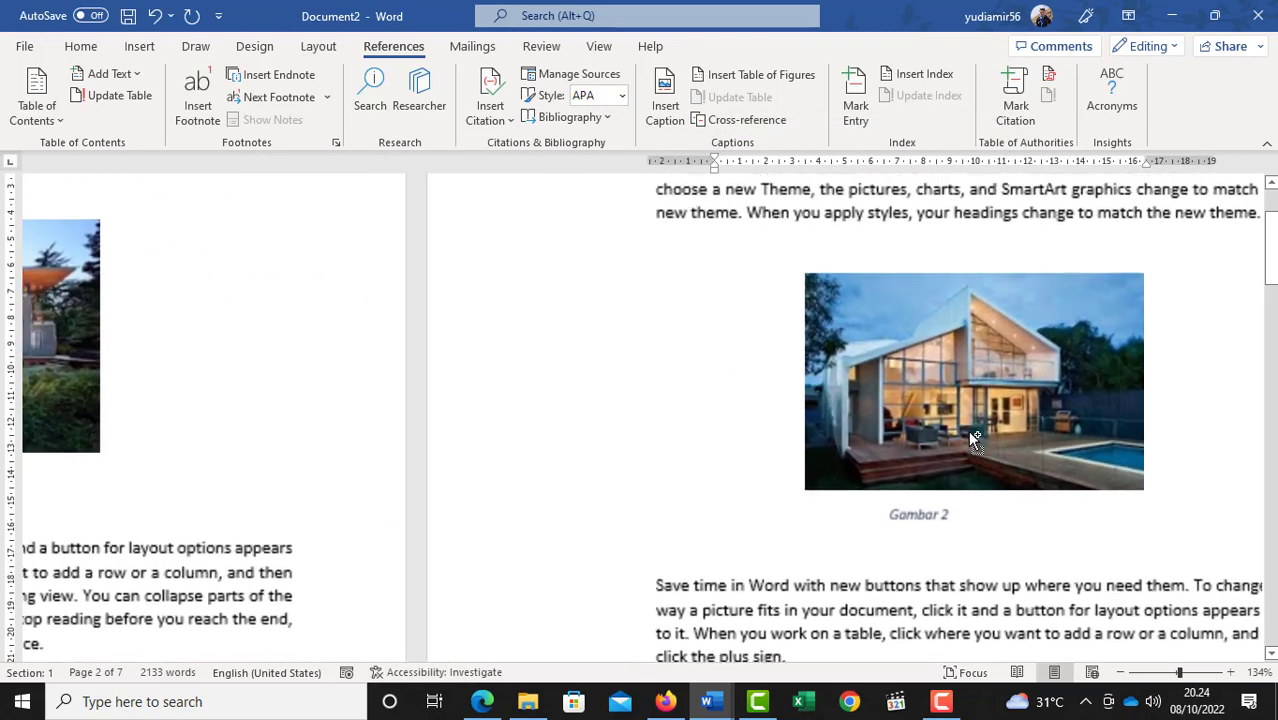
text(.)
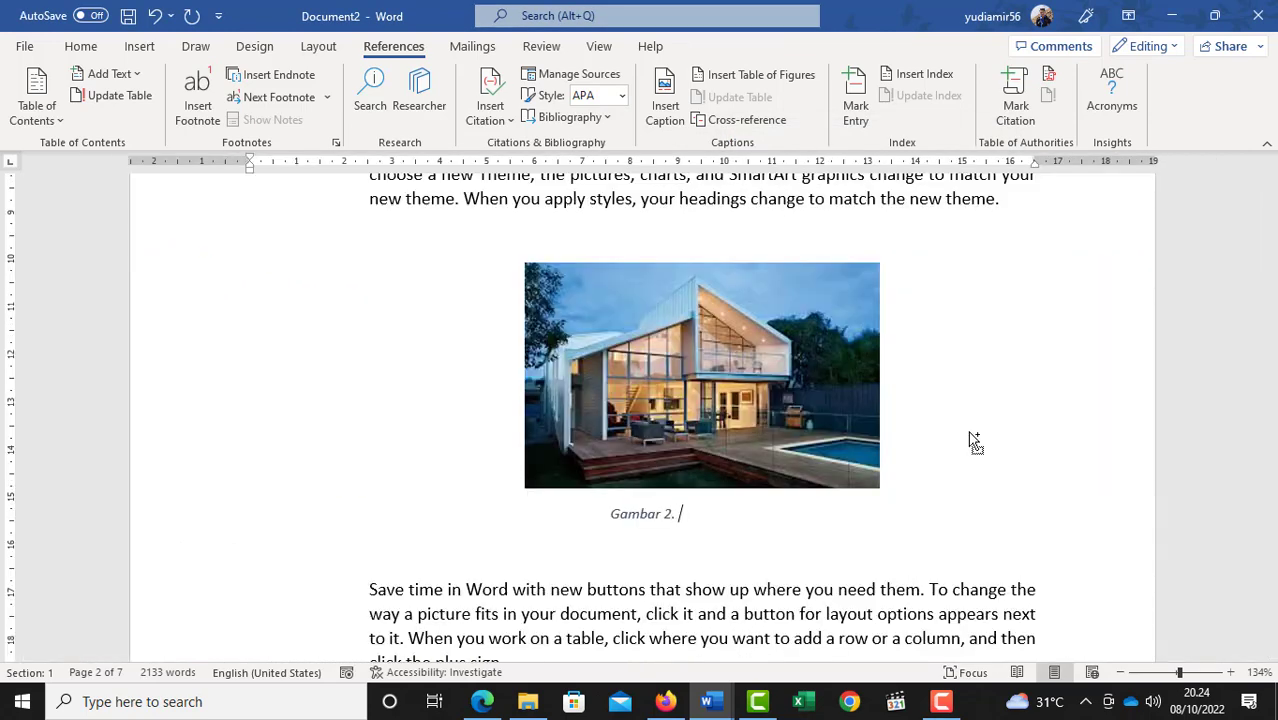
text( Gambar 2)
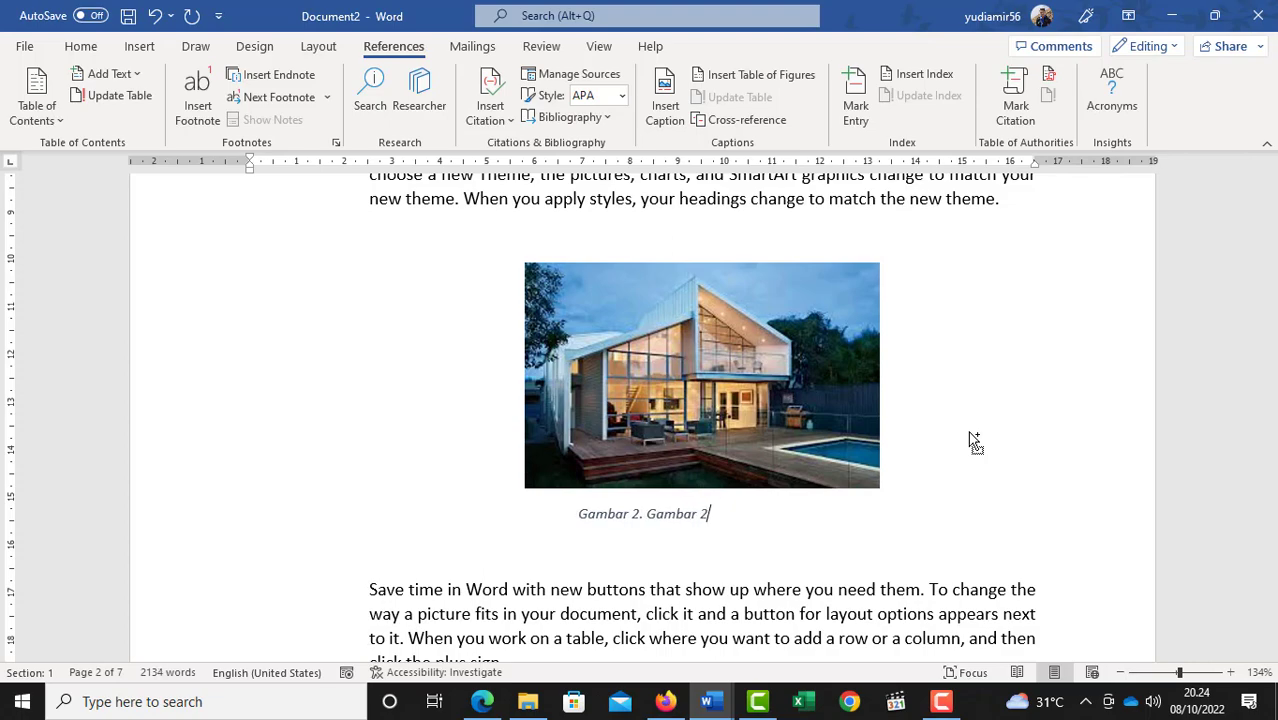
- Add a Gambar caption below the third picture, the wood-clad building, and complete it as "Gambar 3. Gambar tiga"
ctrl+scroll(884, 504, down, 6)
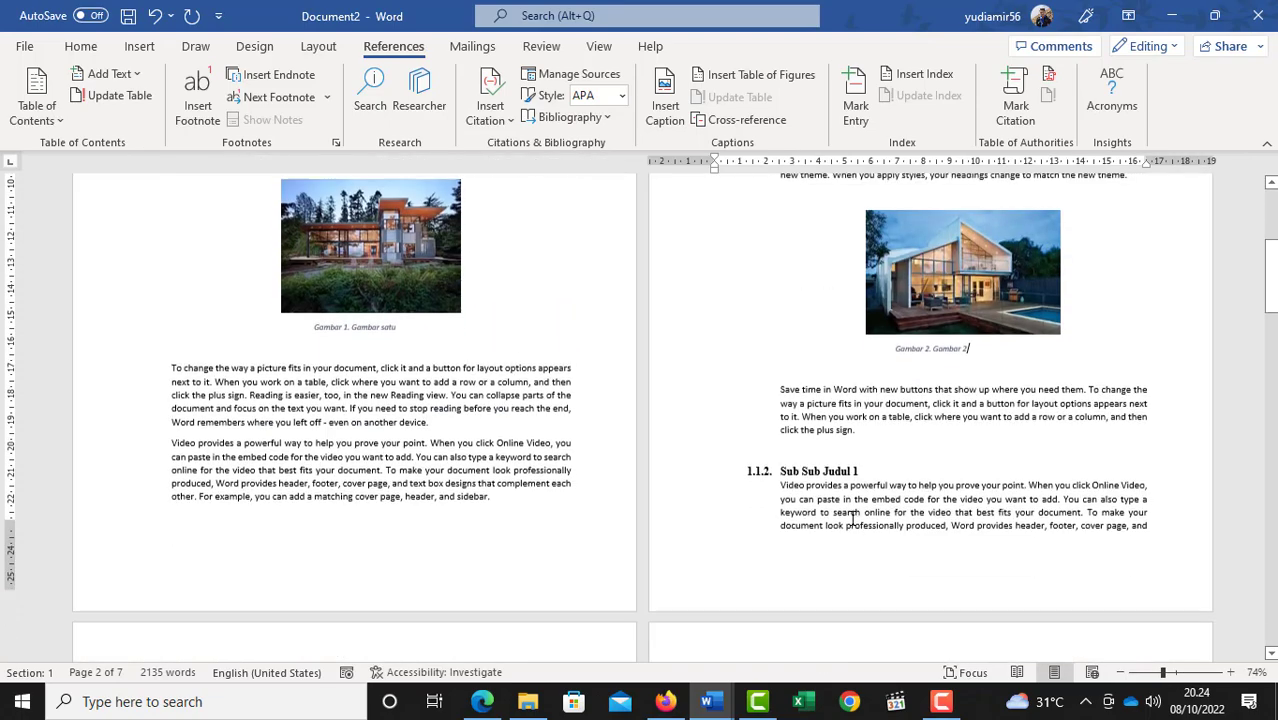
scroll(901, 510, down, 5)
click(410, 505)
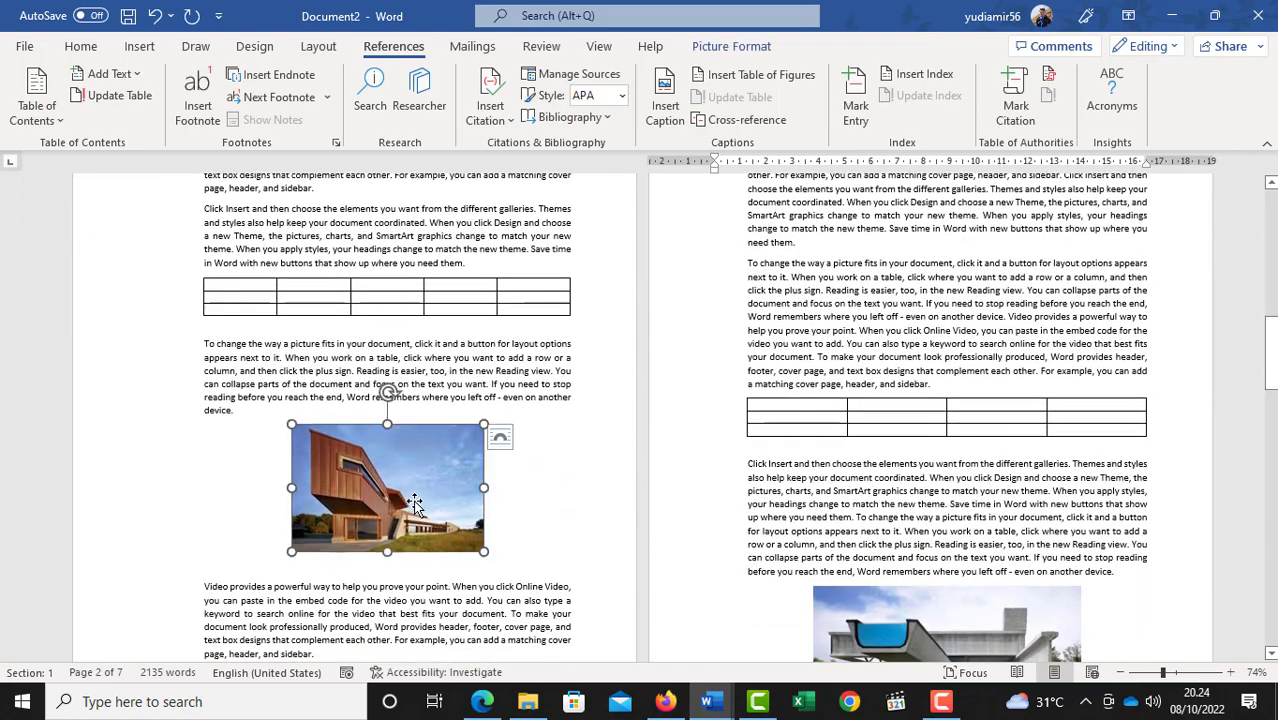
click(664, 105)
click(887, 333)
ctrl+scroll(469, 560, up, 6)
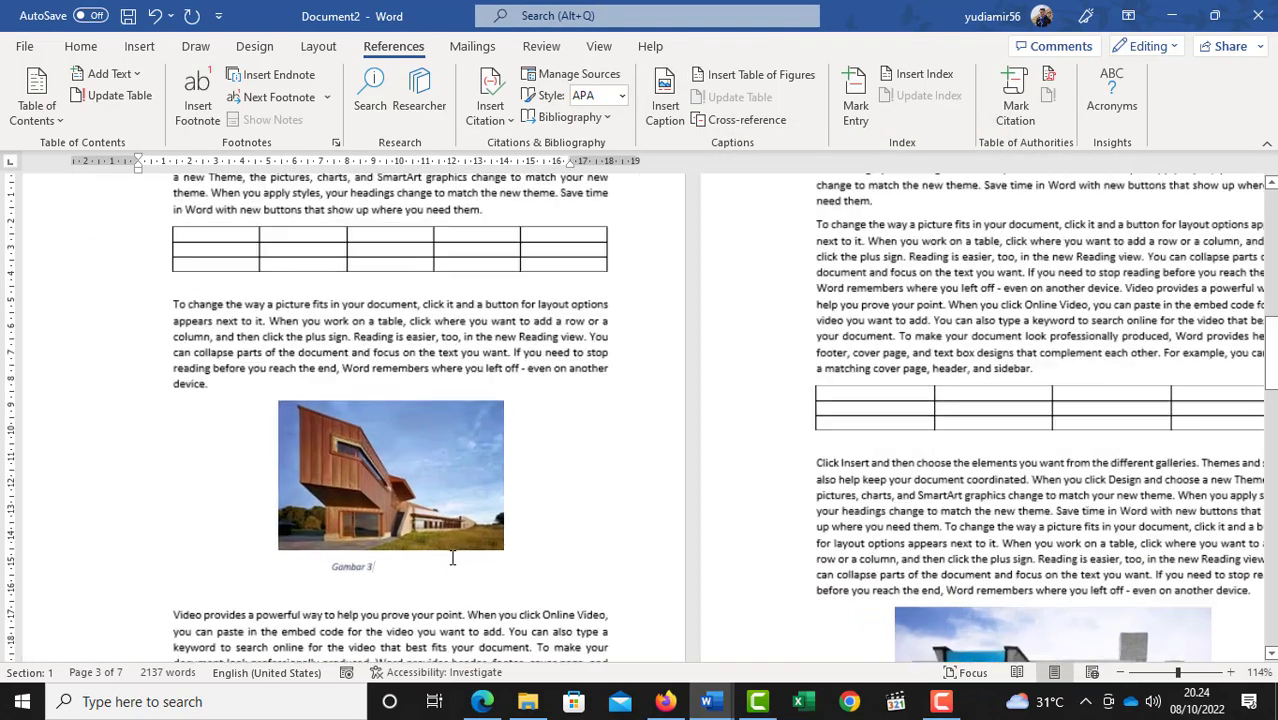
text(. Gambar 3)
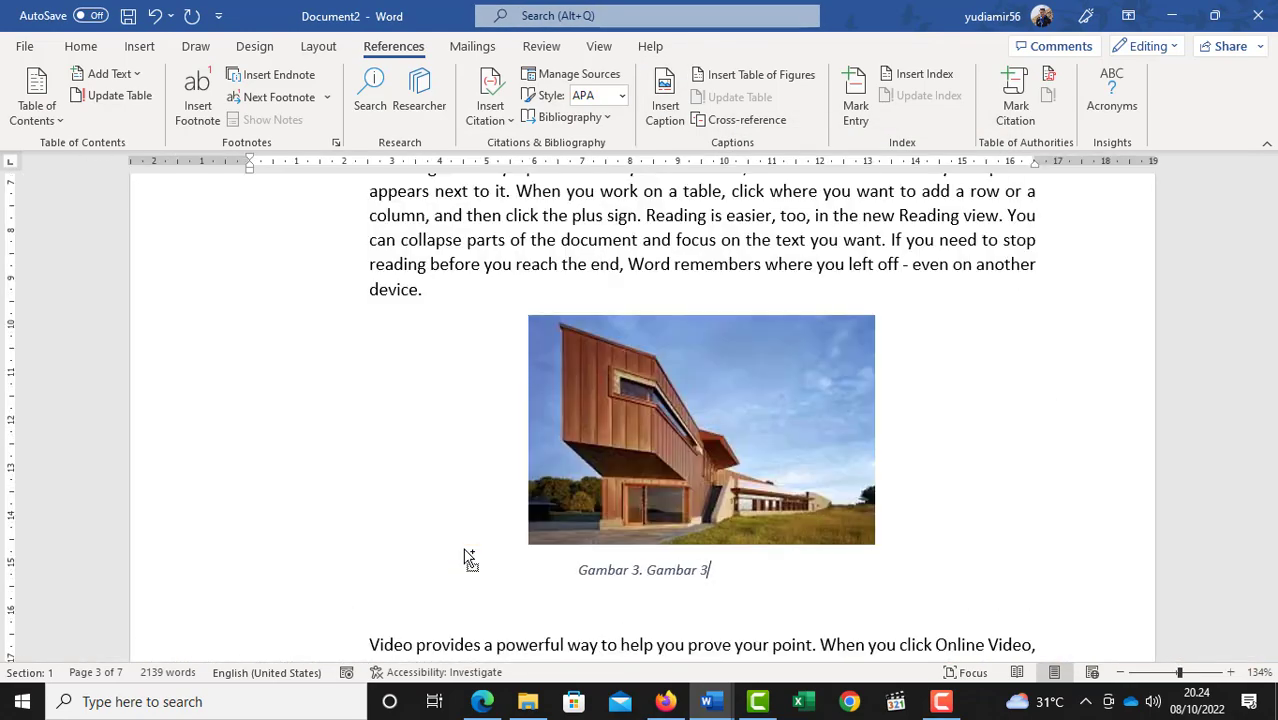
key(BackSpace)
text(tiga)
- Add a Gambar caption below the fourth picture, the concrete house with a pool, and complete it as "Gambar 4. Gambar empat"
ctrl+scroll(743, 460, down, 6)
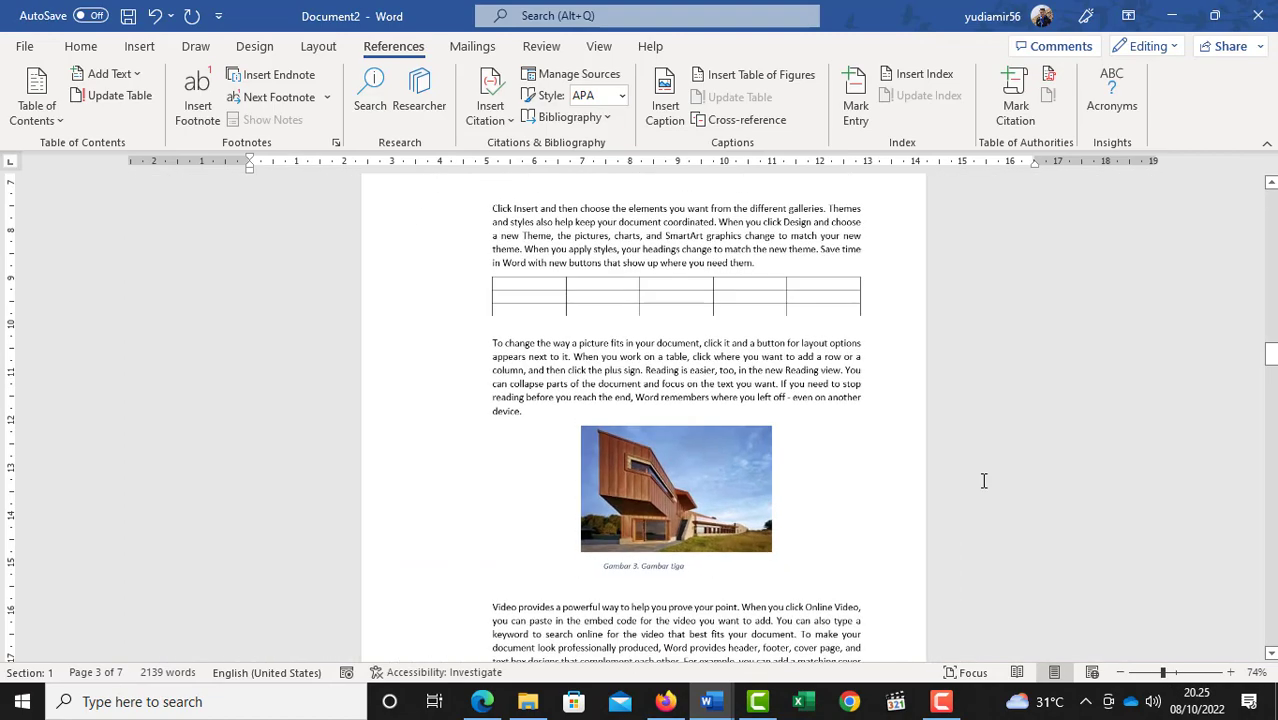
click(911, 574)
scroll(911, 574, down, 2)
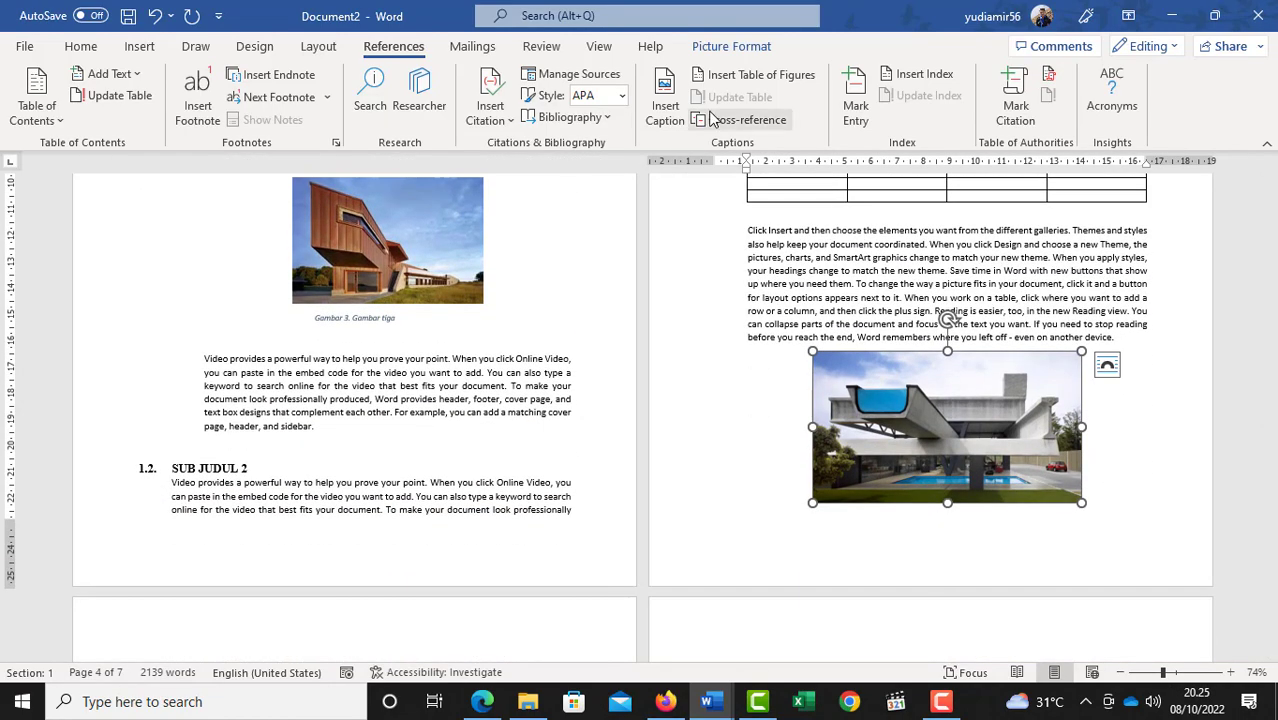
click(664, 105)
click(885, 331)
scroll(907, 471, down, 3)
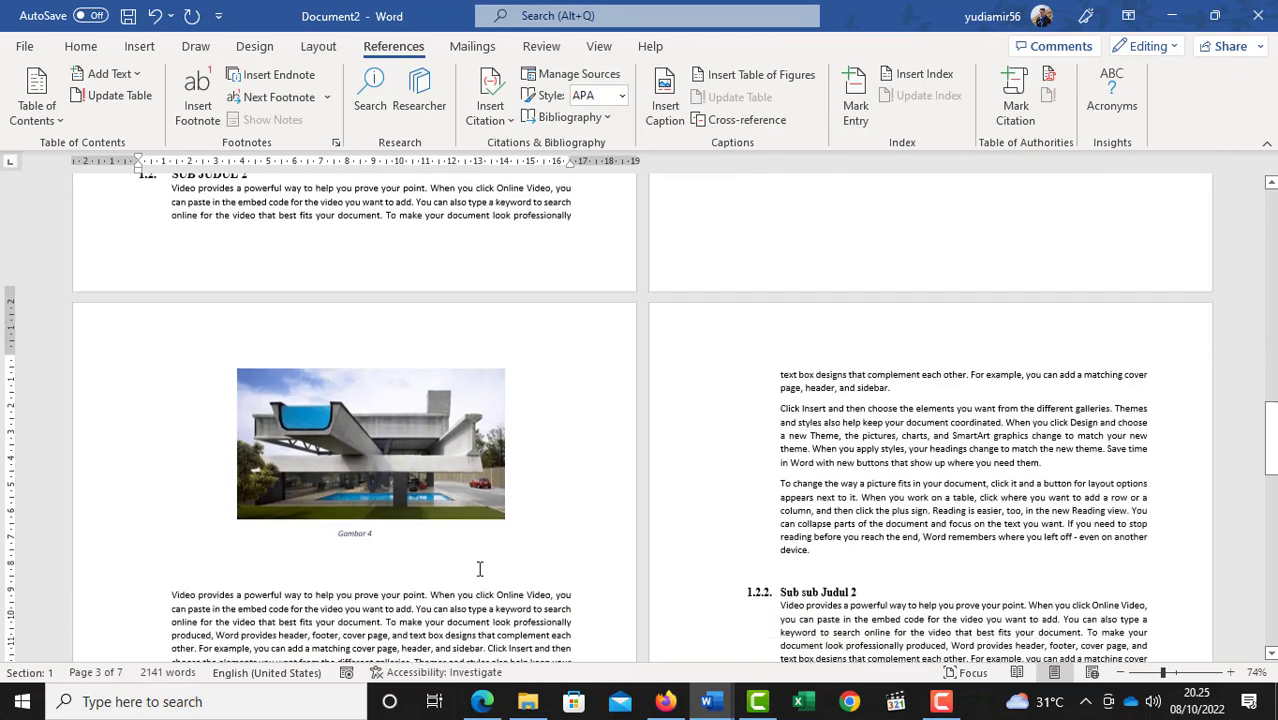
ctrl+scroll(653, 645, up, 7)
text(. Gambar )
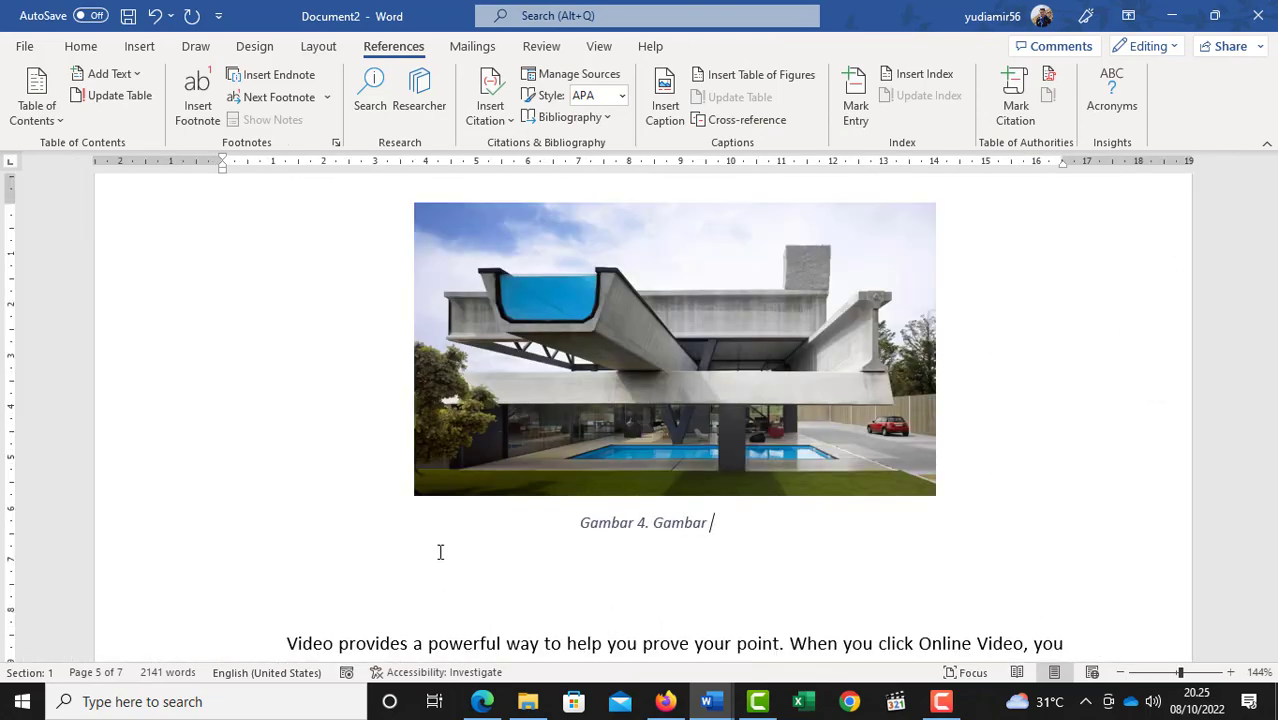
text(empat)
ctrl+scroll(608, 496, down, 4)
ctrl+scroll(870, 456, up, 2)
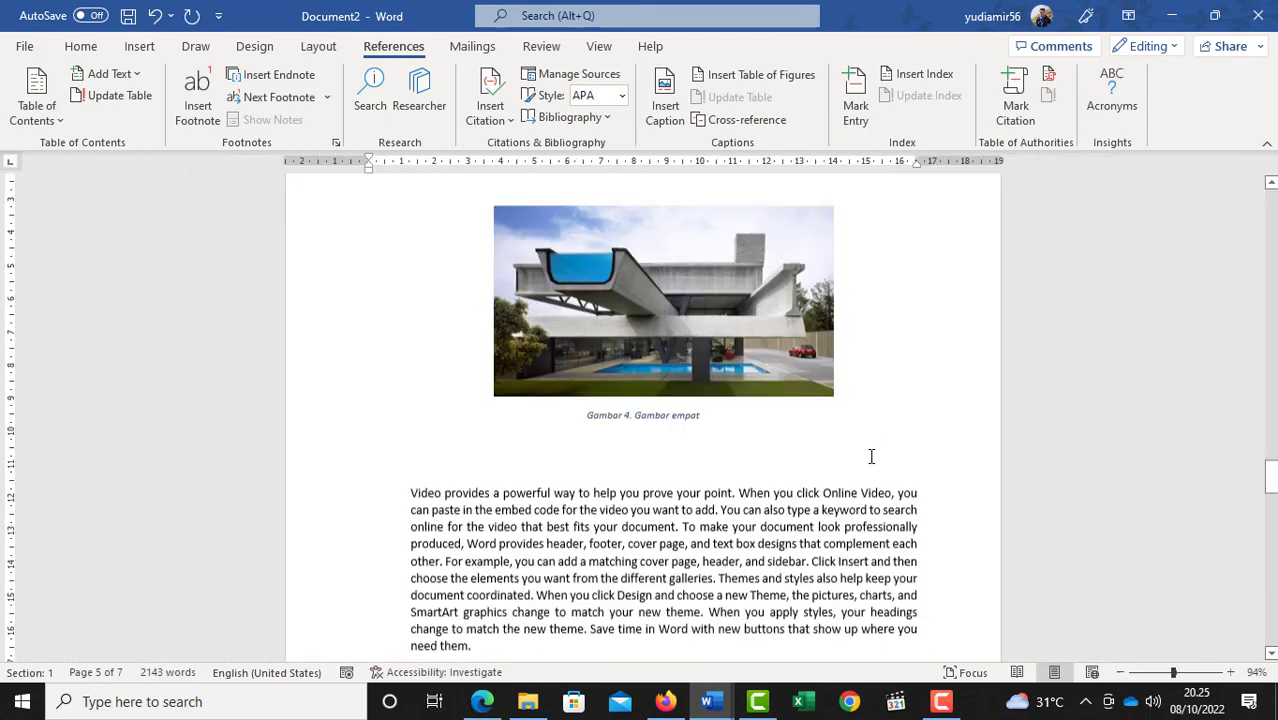
ctrl+scroll(837, 428, down, 5)
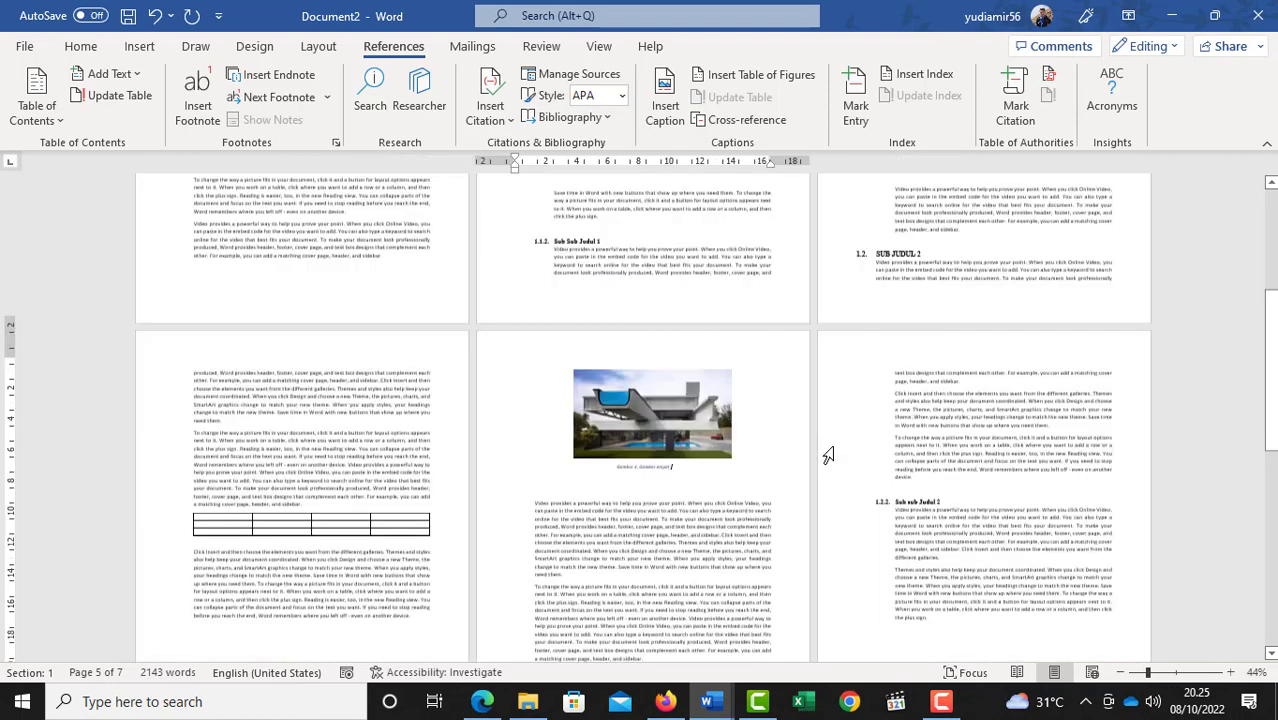
- Add the heading "DAFTAR GAMBAR" below the table of contents and start a new line under it
scroll(830, 464, down, 5)
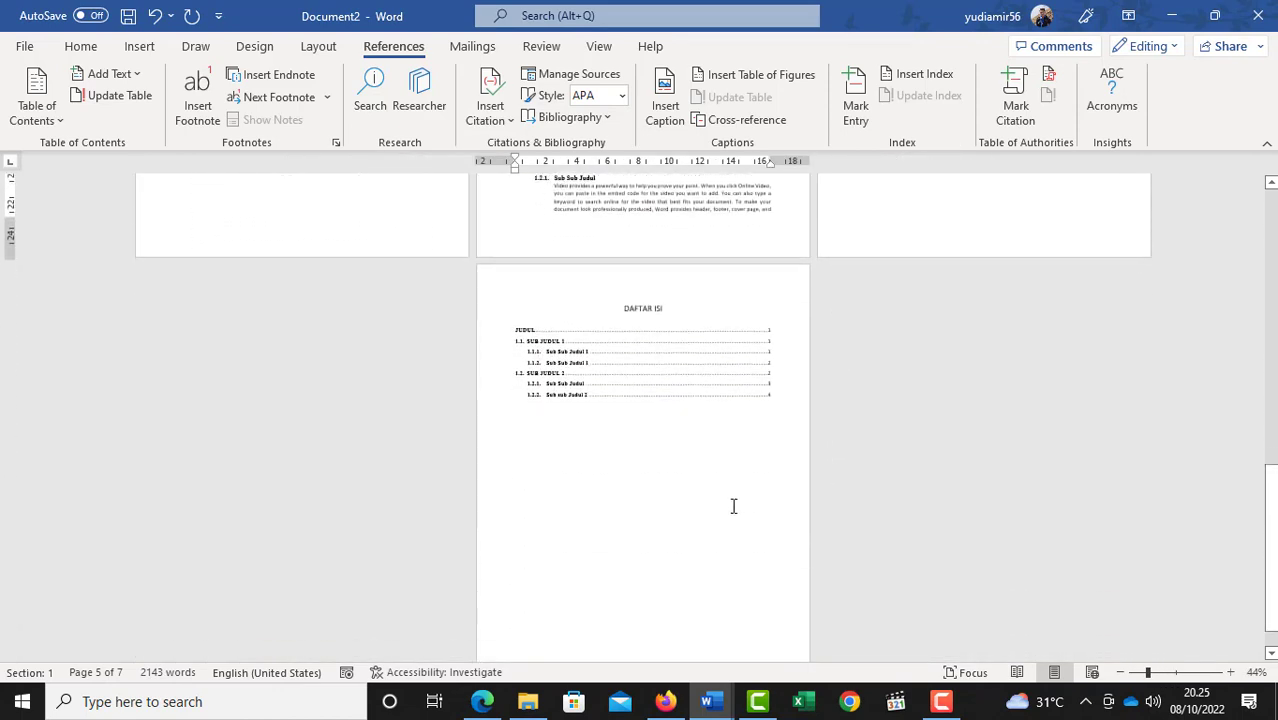
click(510, 383)
ctrl+scroll(590, 491, up, 6)
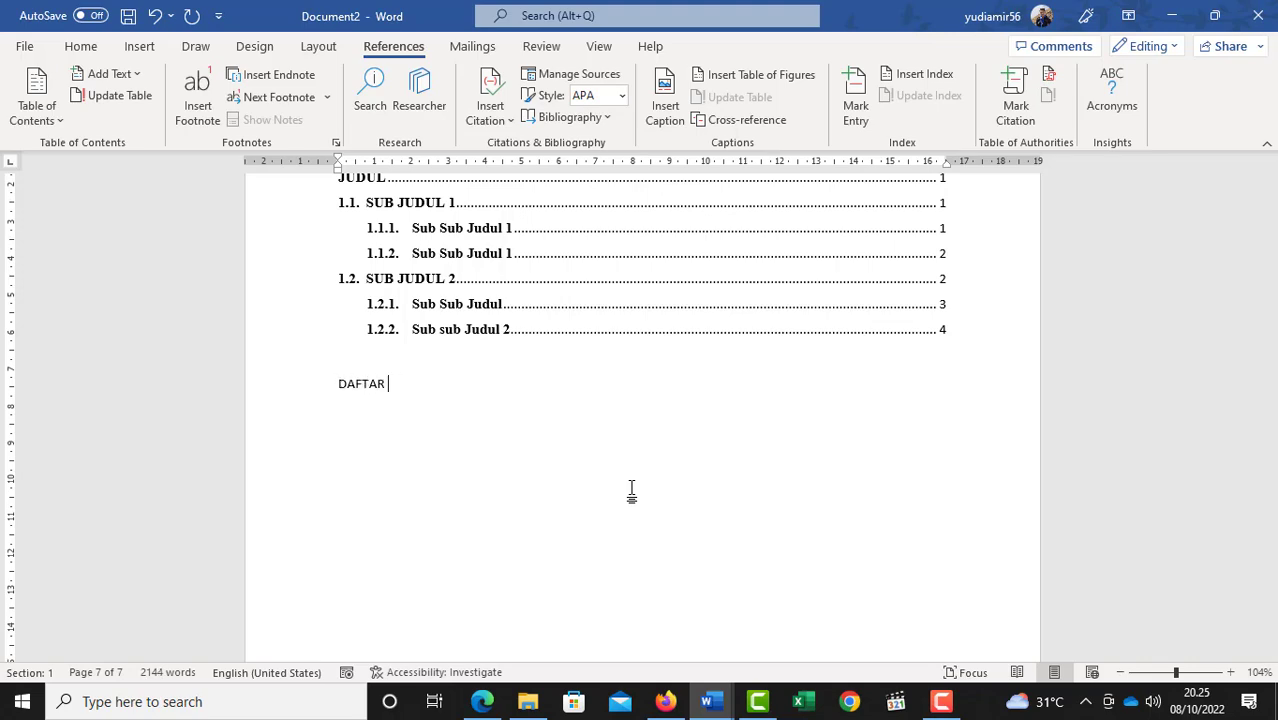
key(Return)
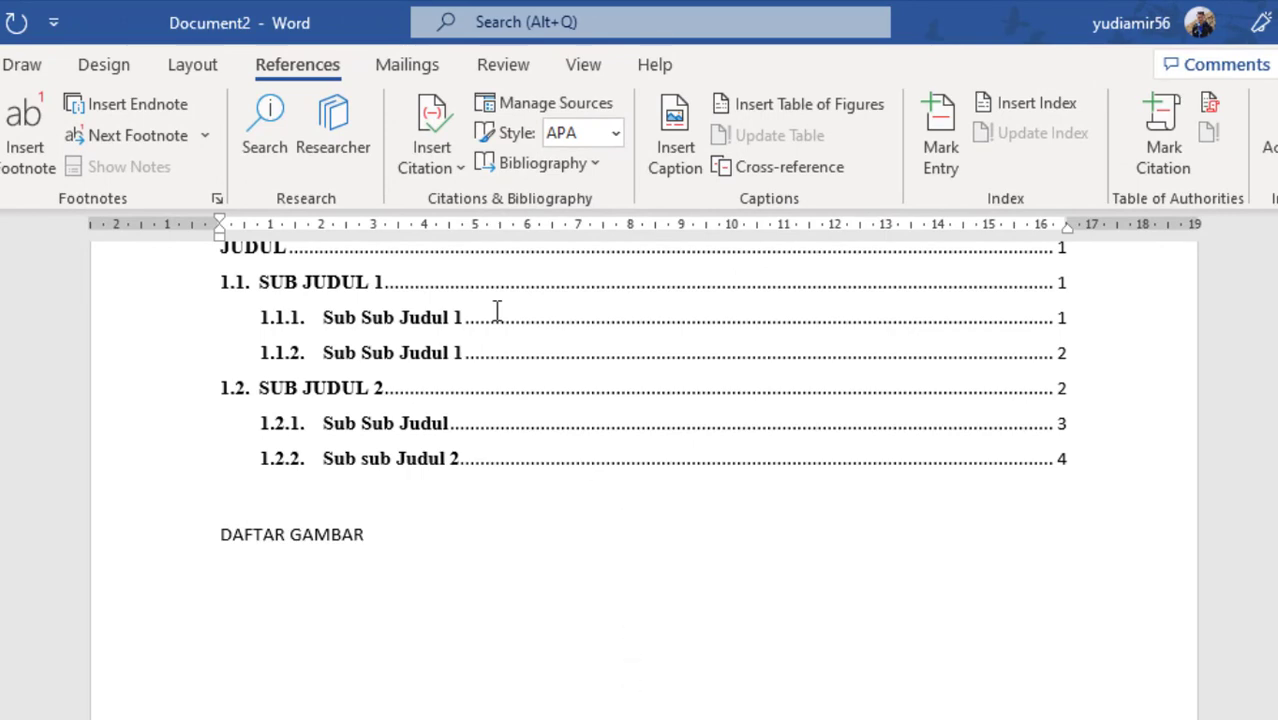
- Insert a table of figures for the Gambar caption label under the DAFTAR GAMBAR heading
click(855, 118)
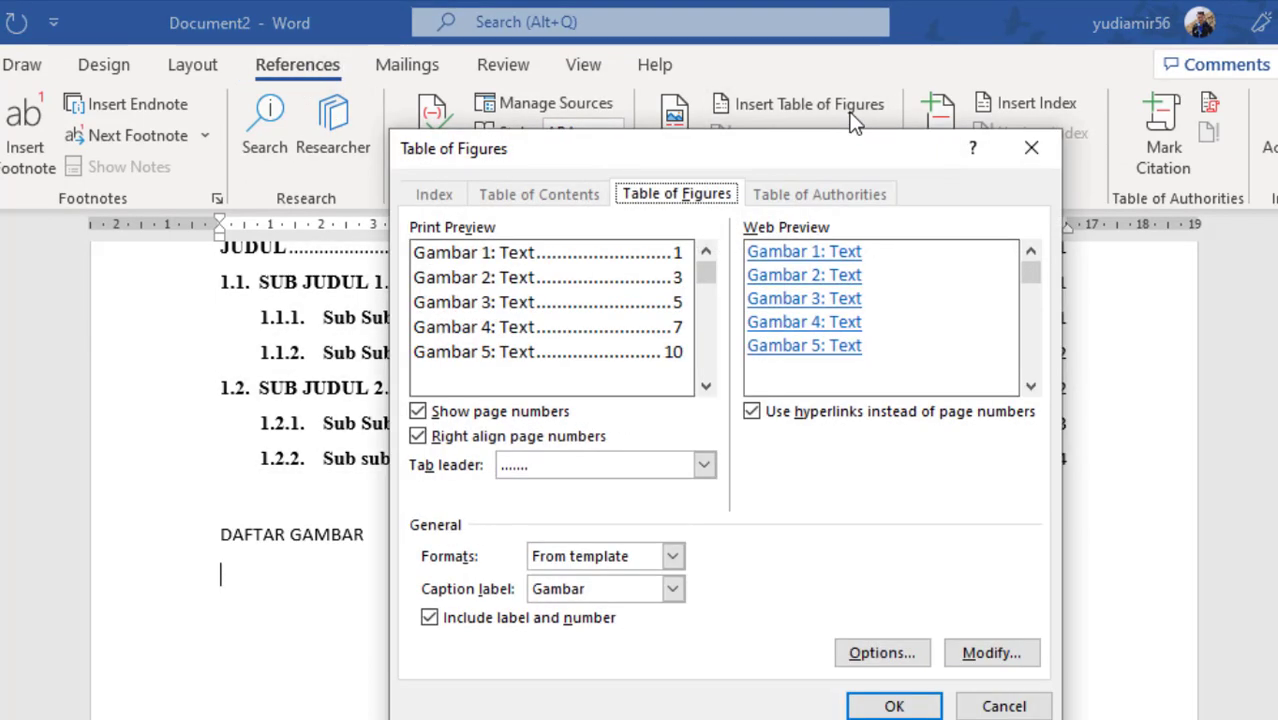
click(673, 589)
click(673, 589)
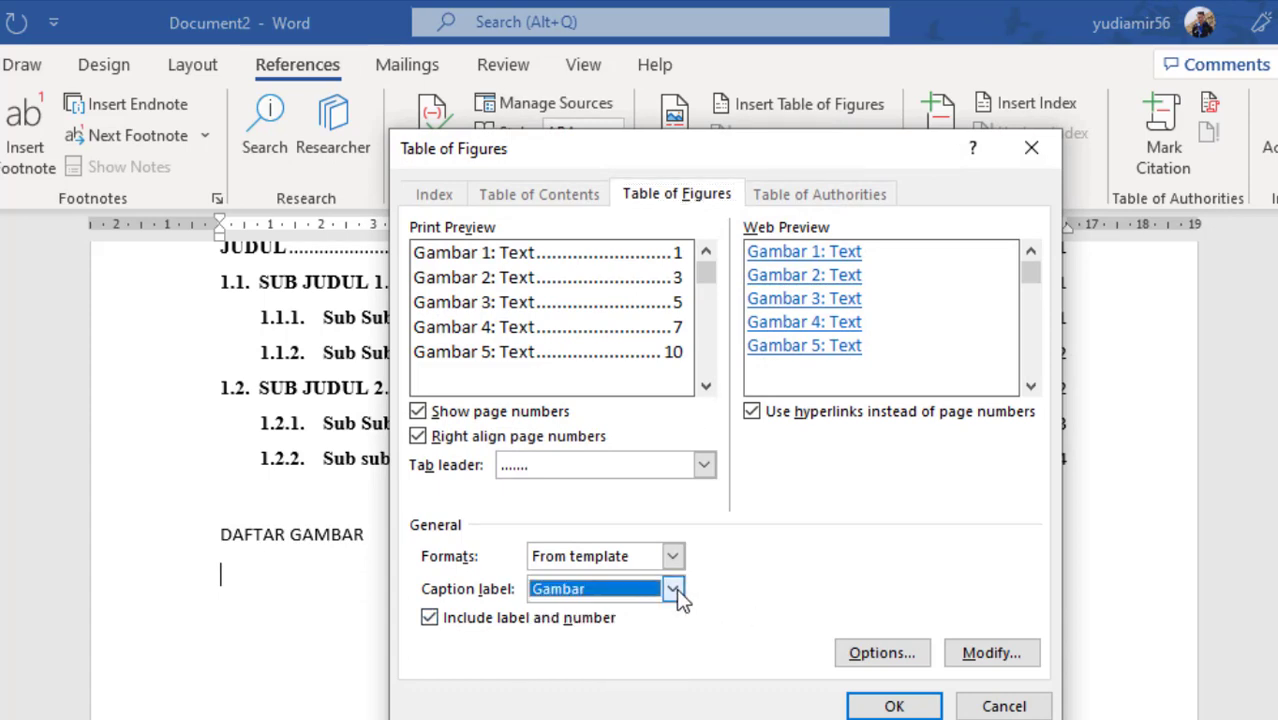
click(674, 589)
click(674, 589)
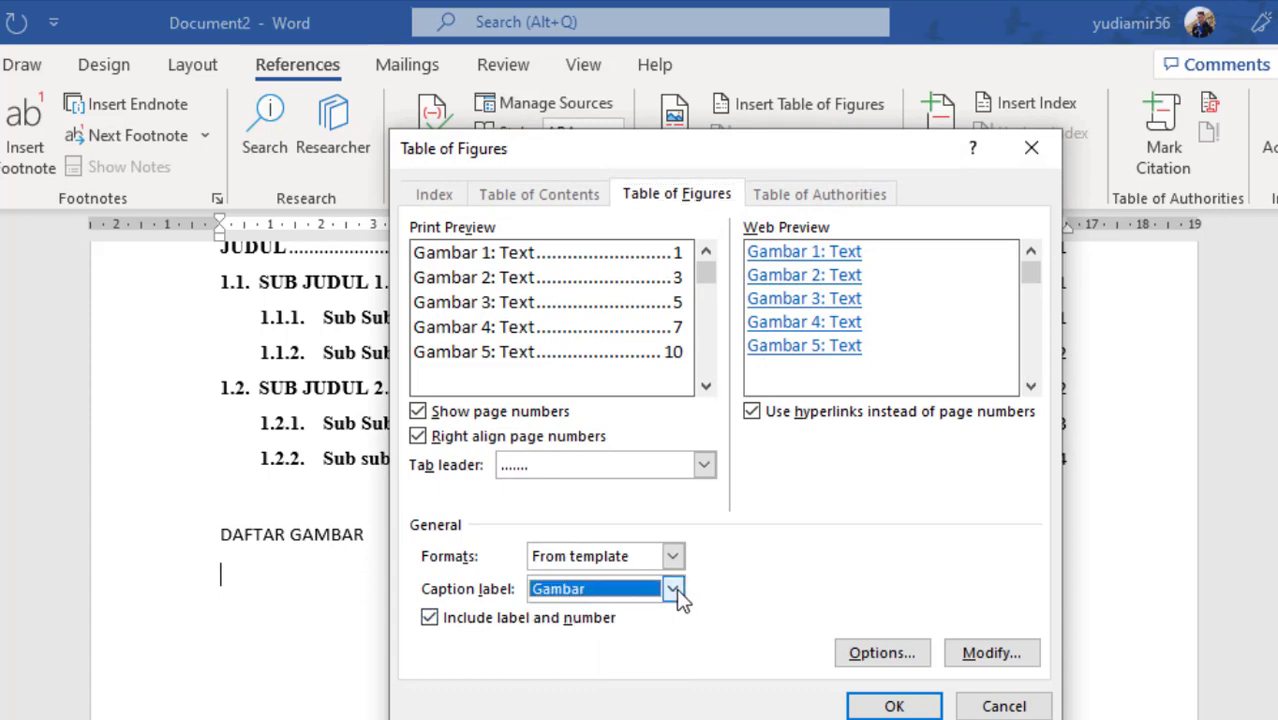
click(894, 706)
scroll(815, 693, up, 2)
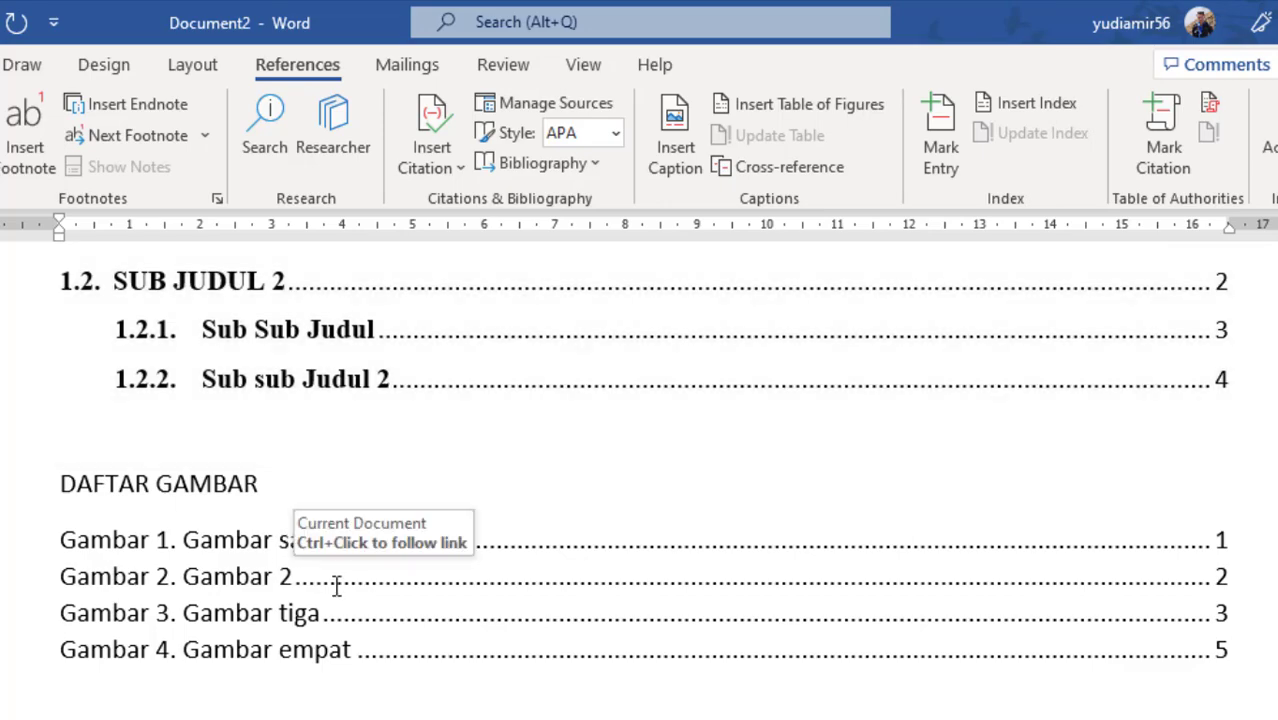
- Select the four-column table under heading 1.1.1 and create a new caption label named "Tabel" for it
ctrl+scroll(588, 548, down, 2)
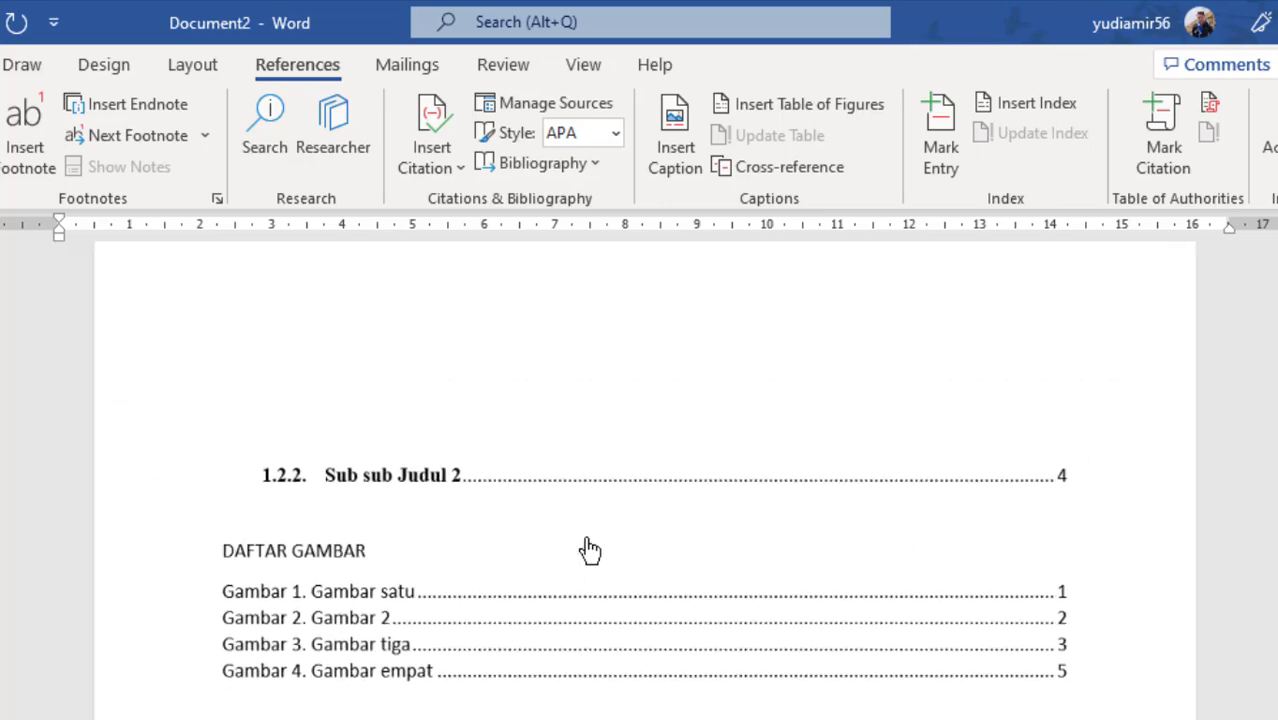
scroll(588, 545, up, 10)
scroll(588, 538, up, 15)
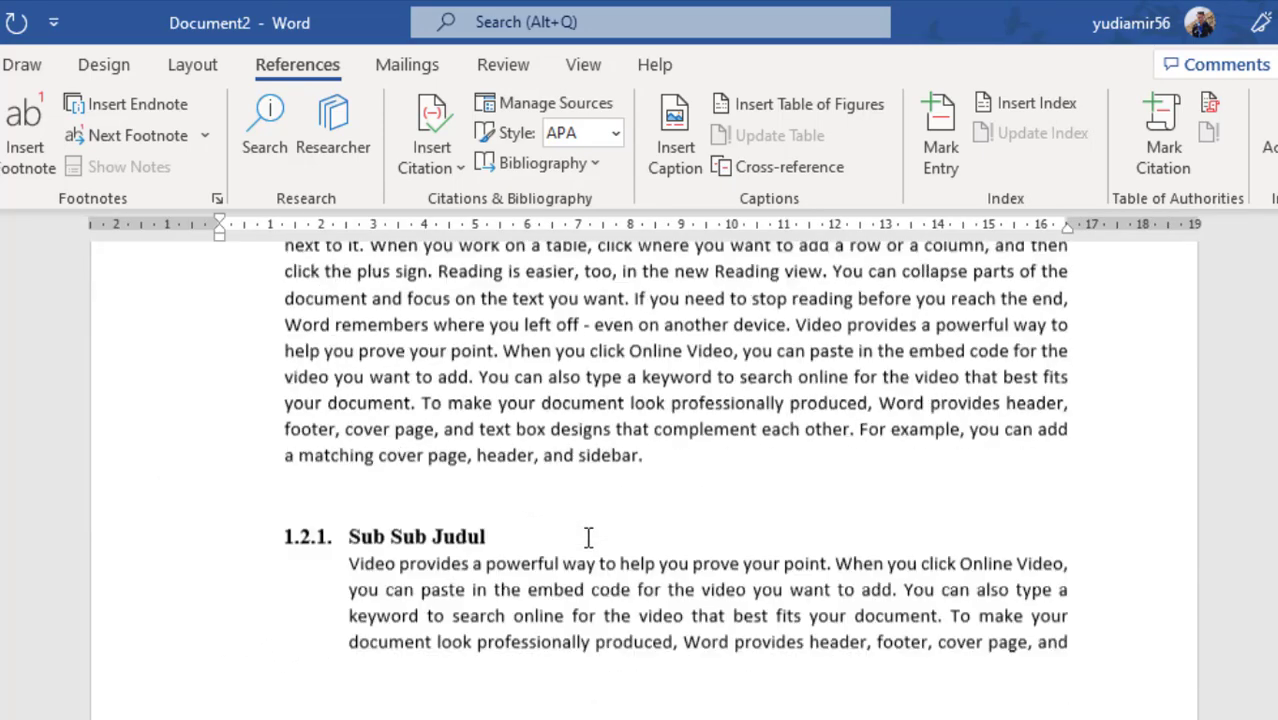
scroll(588, 537, up, 3)
ctrl+scroll(588, 537, down, 2)
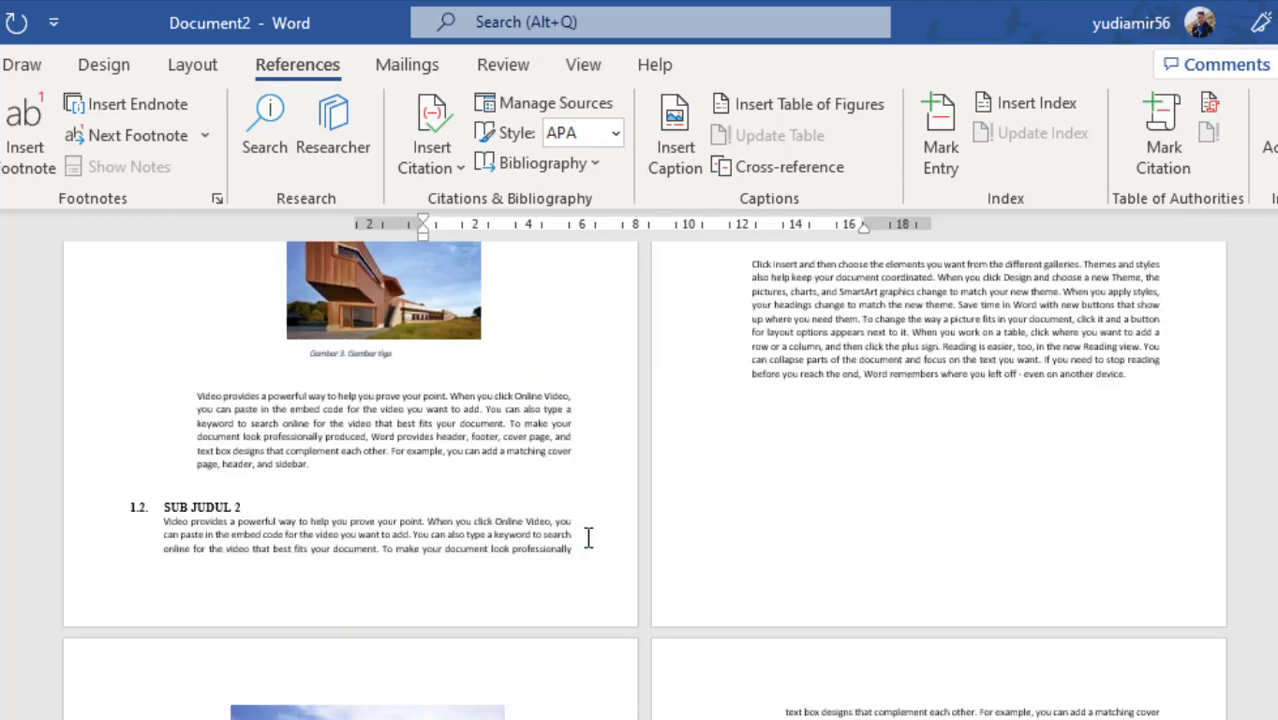
scroll(588, 537, up, 8)
scroll(588, 537, up, 10)
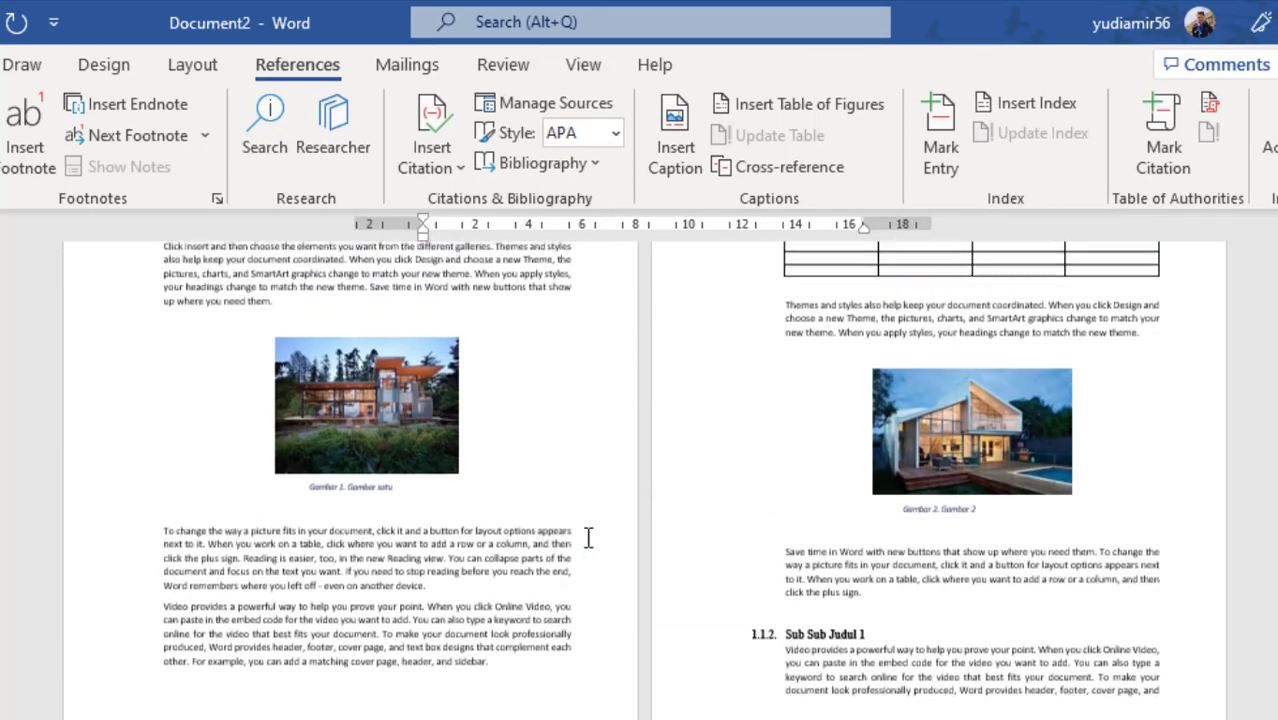
scroll(1018, 472, down, 5)
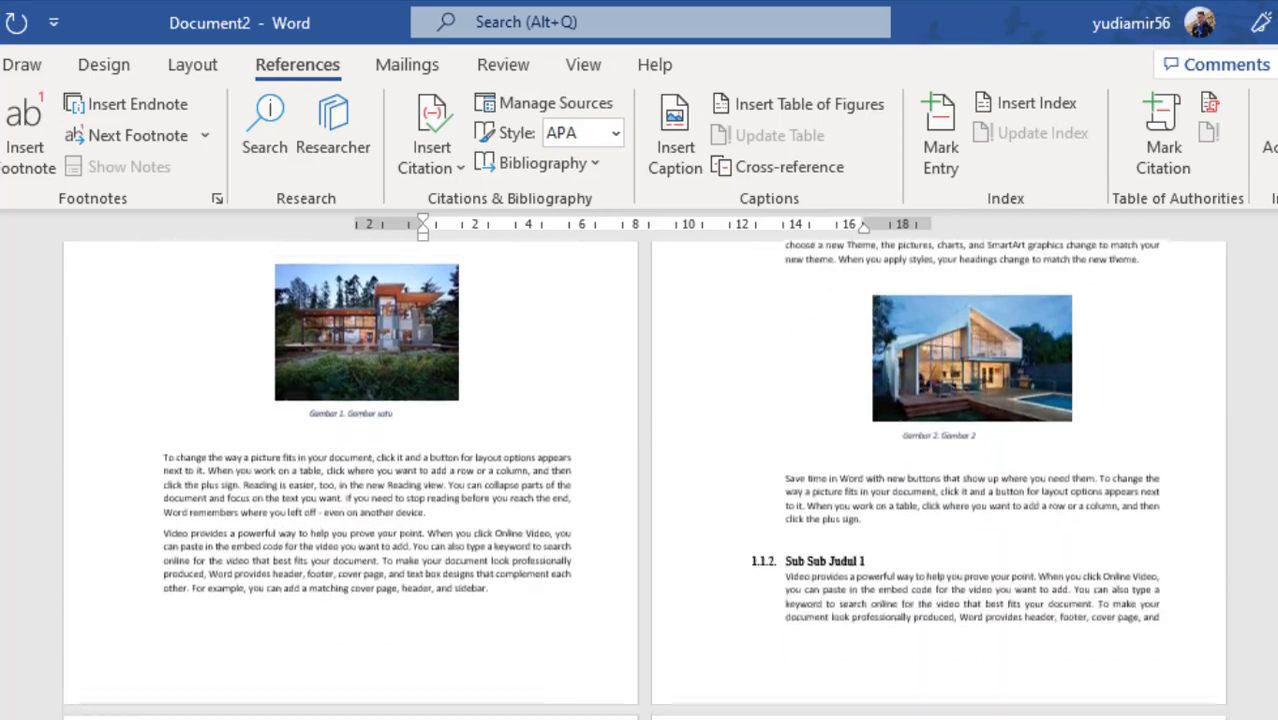
scroll(776, 567, up, 3)
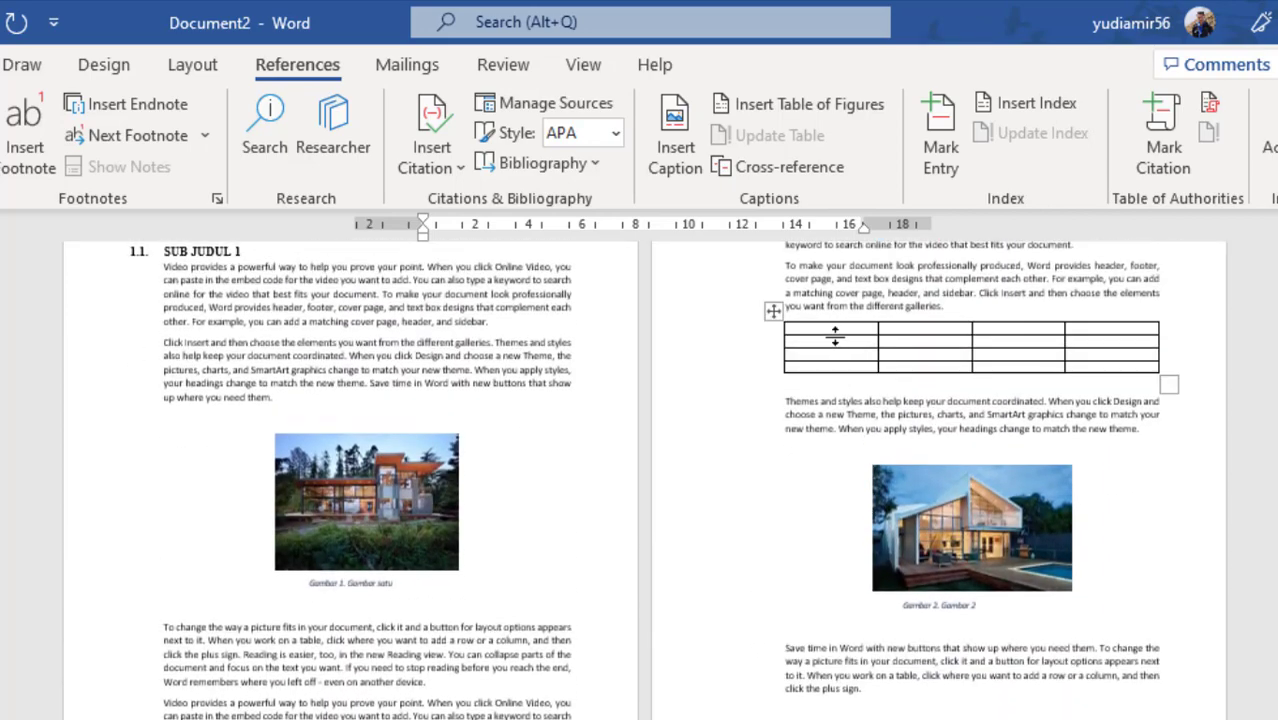
scroll(835, 337, up, 4)
scroll(607, 450, up, 3)
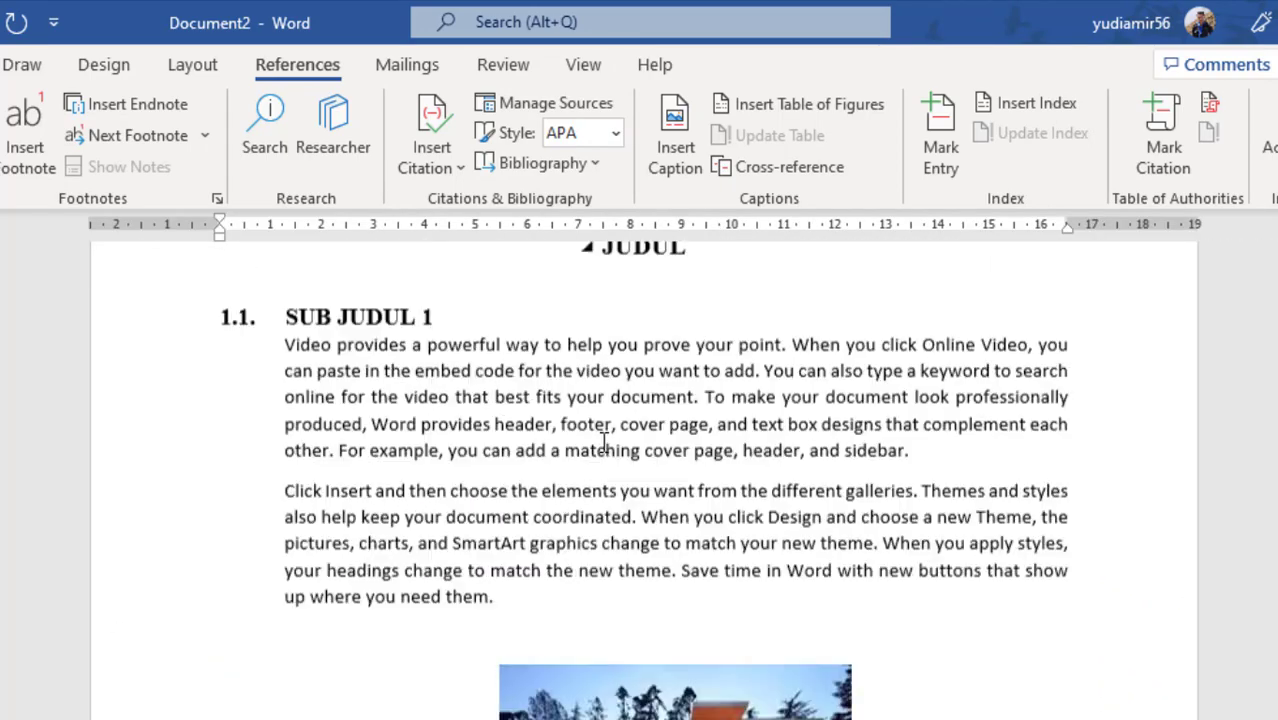
scroll(607, 478, down, 15)
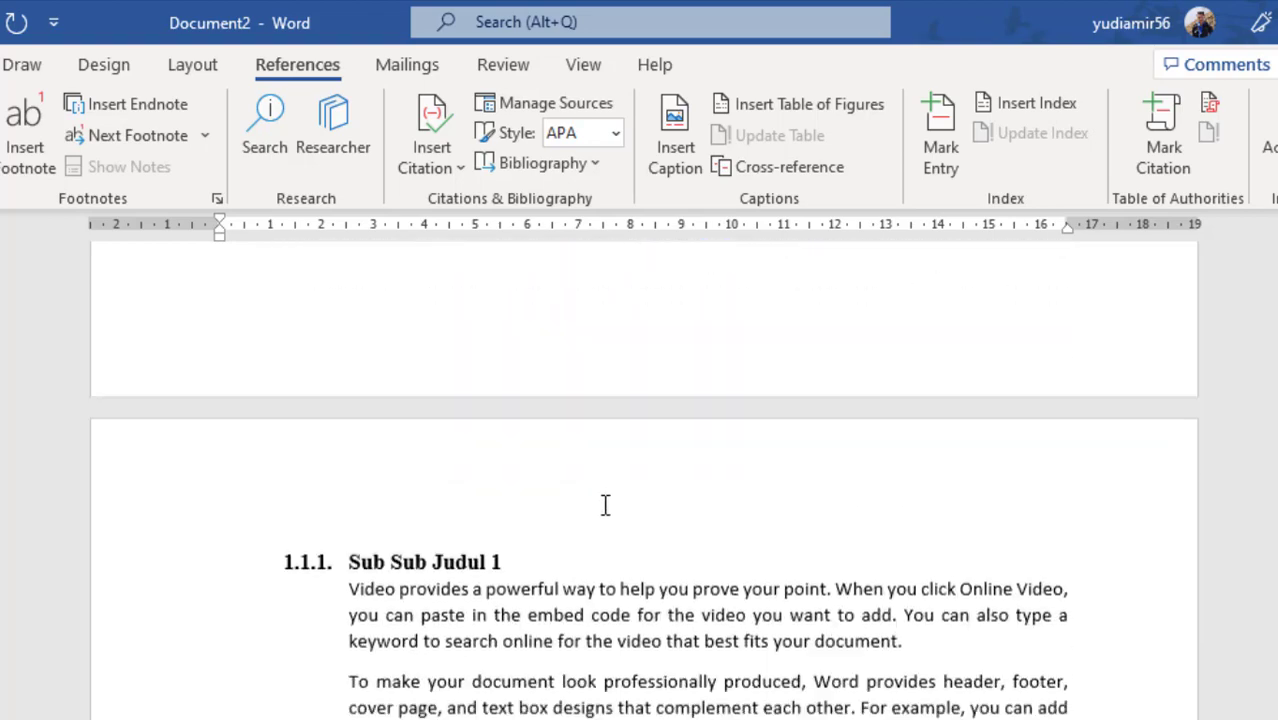
click(337, 515)
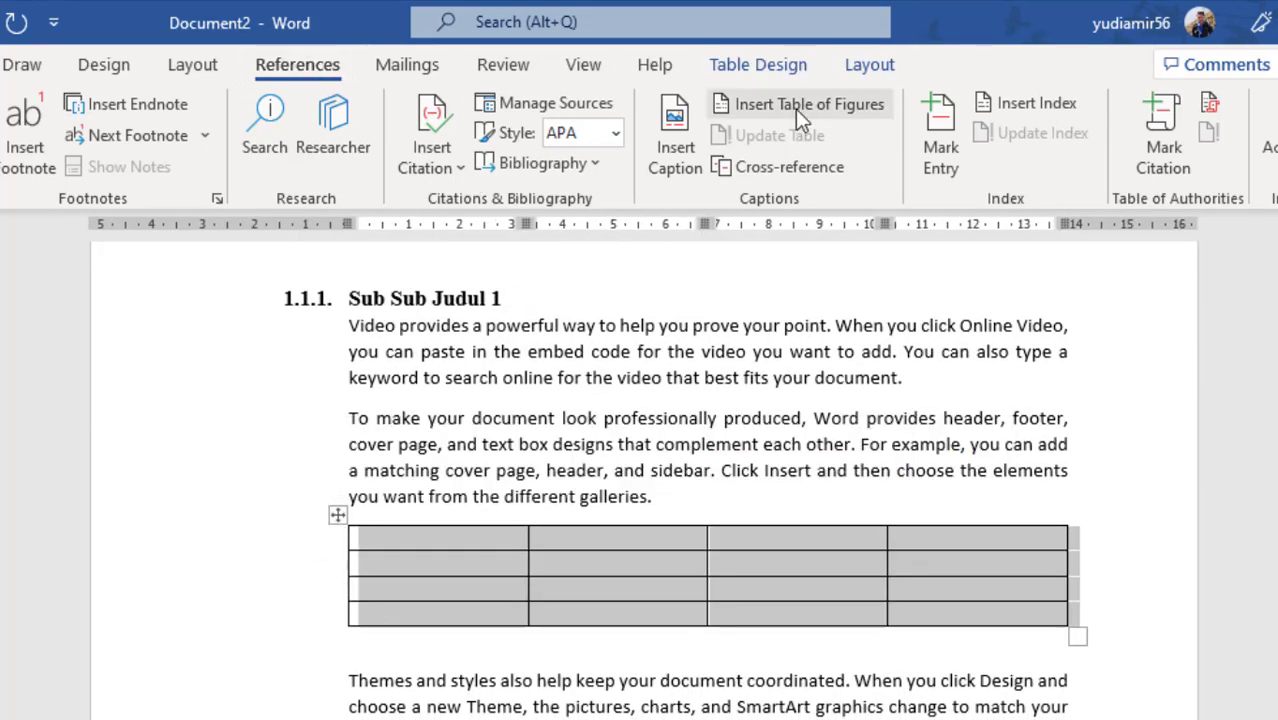
click(686, 162)
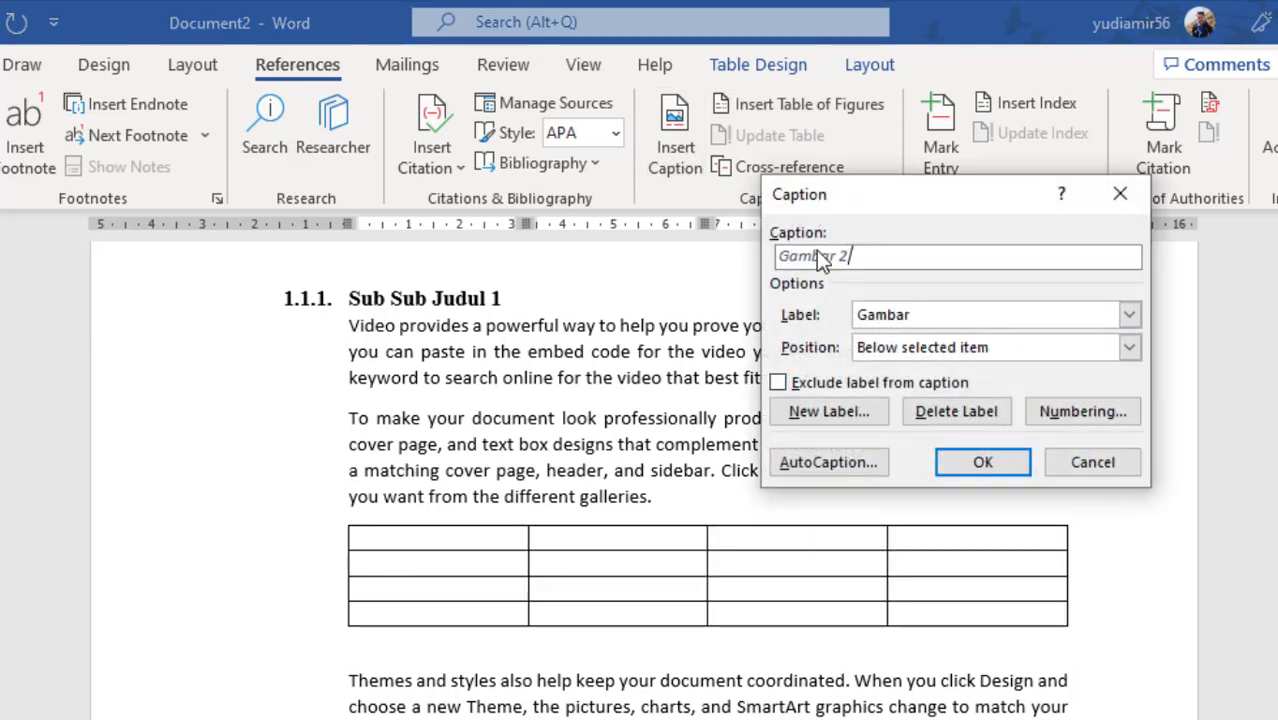
click(960, 316)
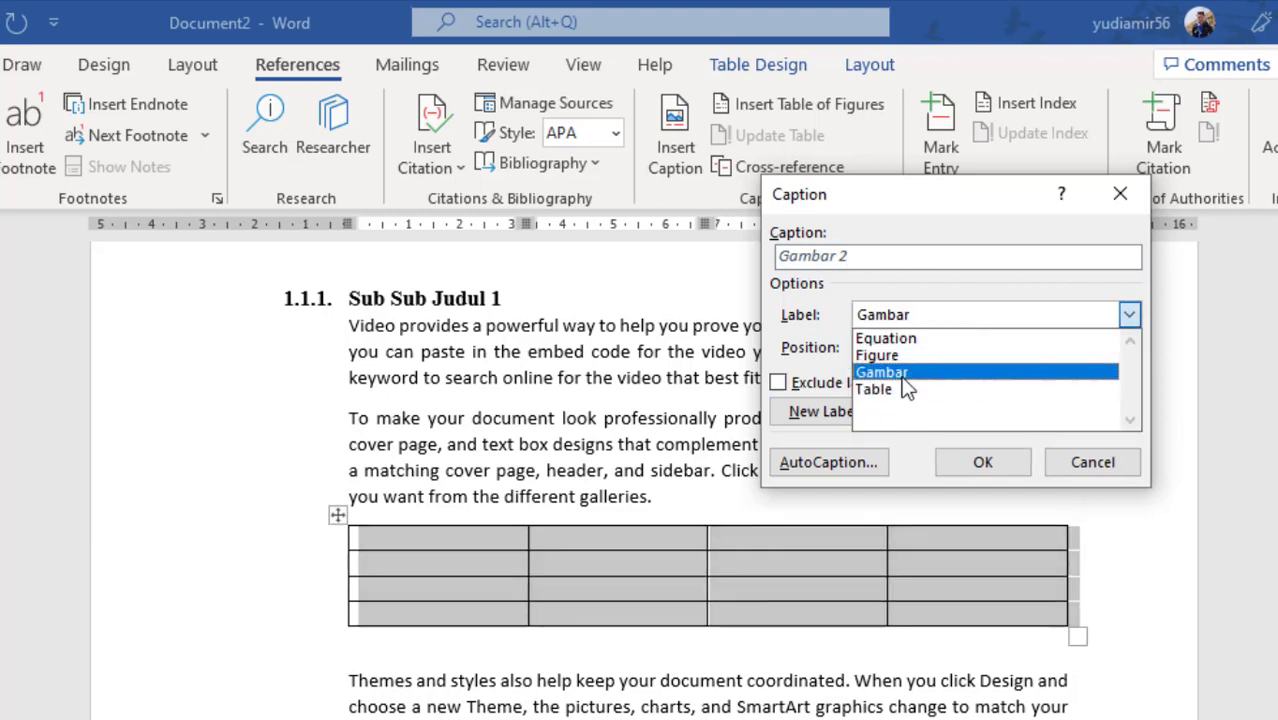
click(808, 320)
click(836, 412)
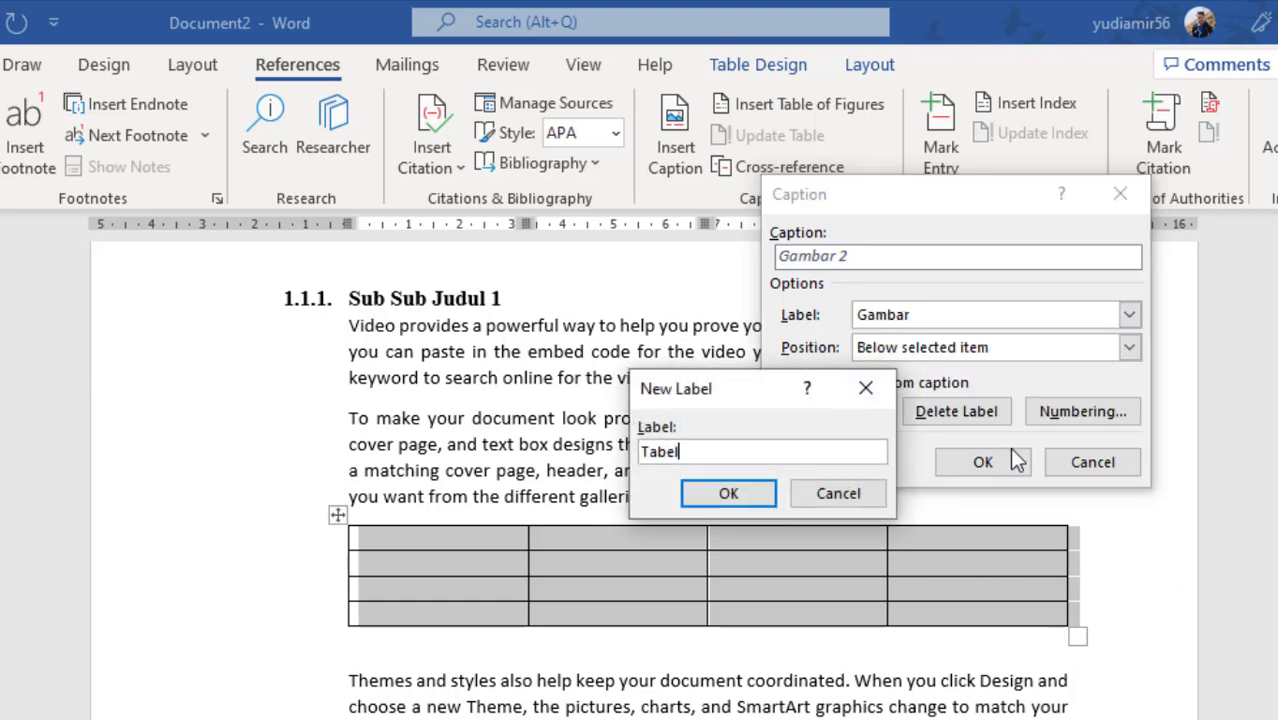
click(720, 492)
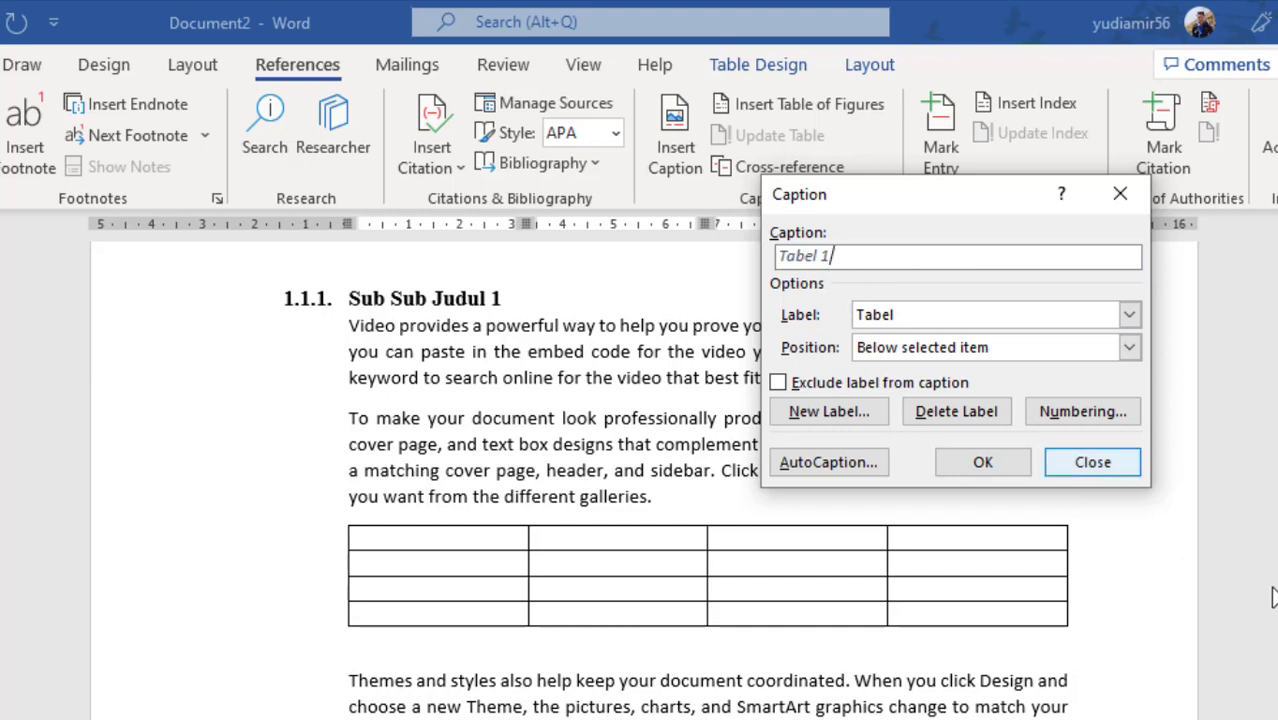
click(1083, 415)
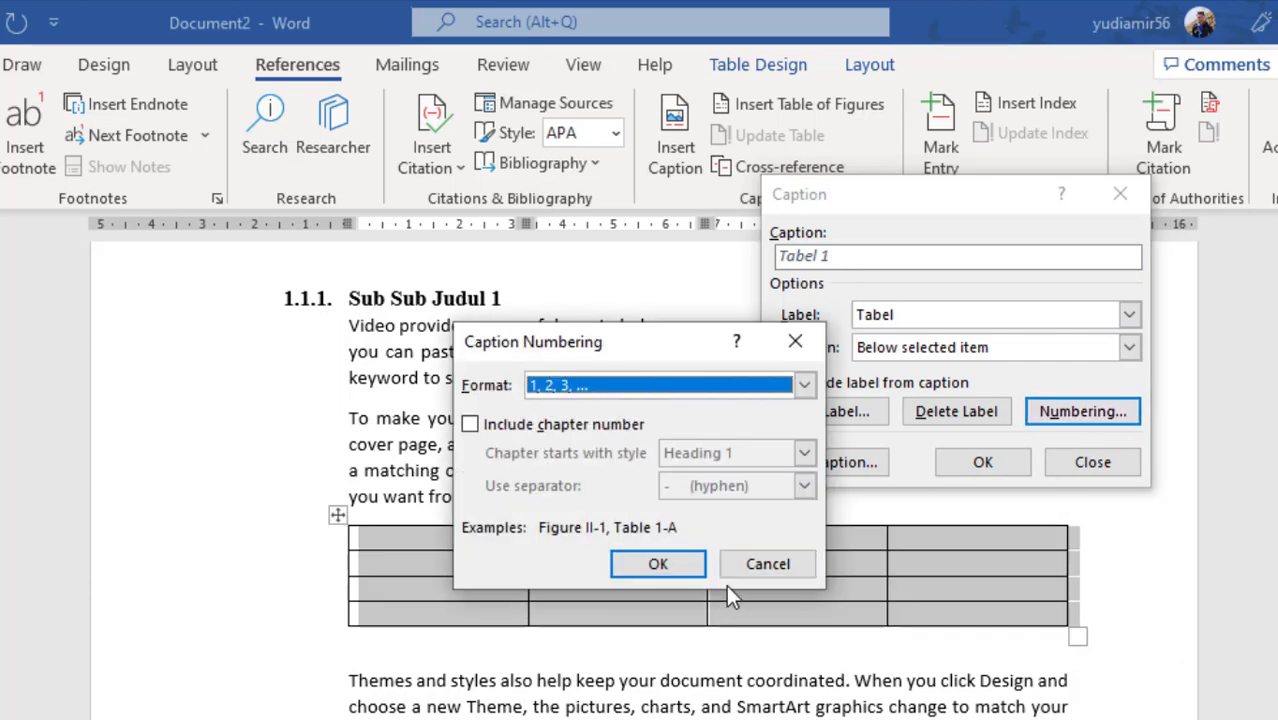
click(803, 386)
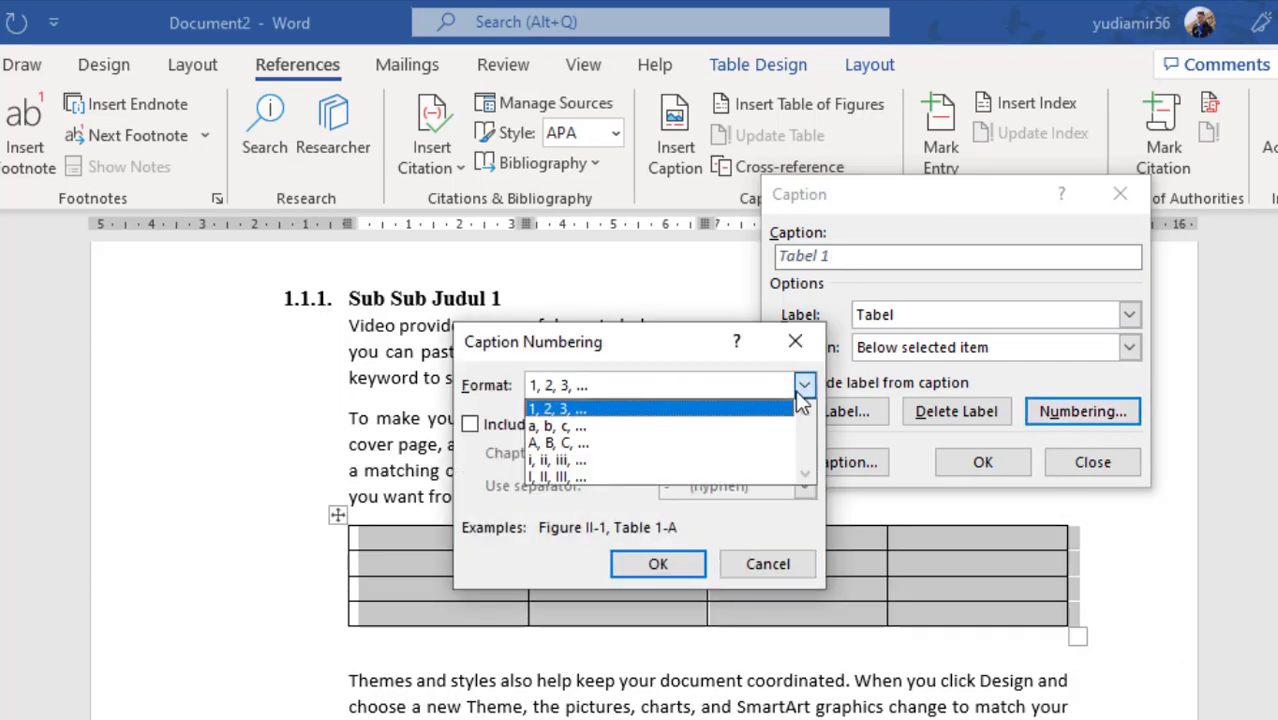
click(770, 562)
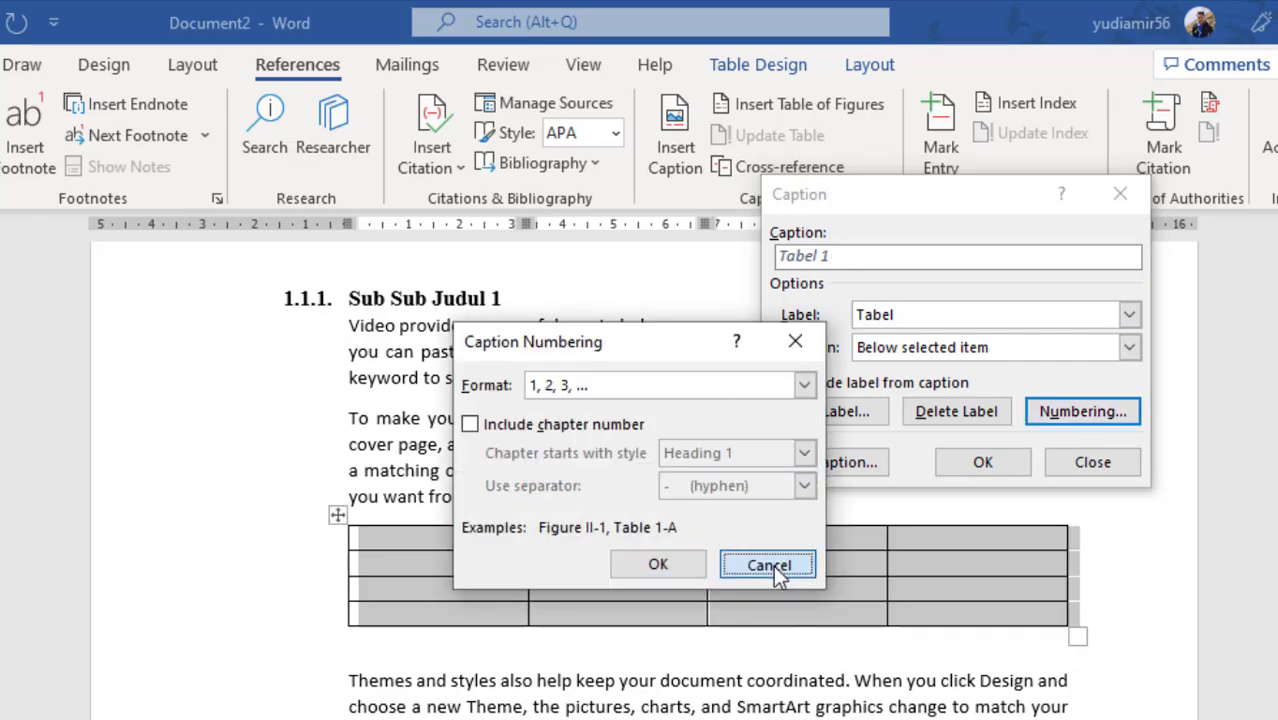
click(770, 564)
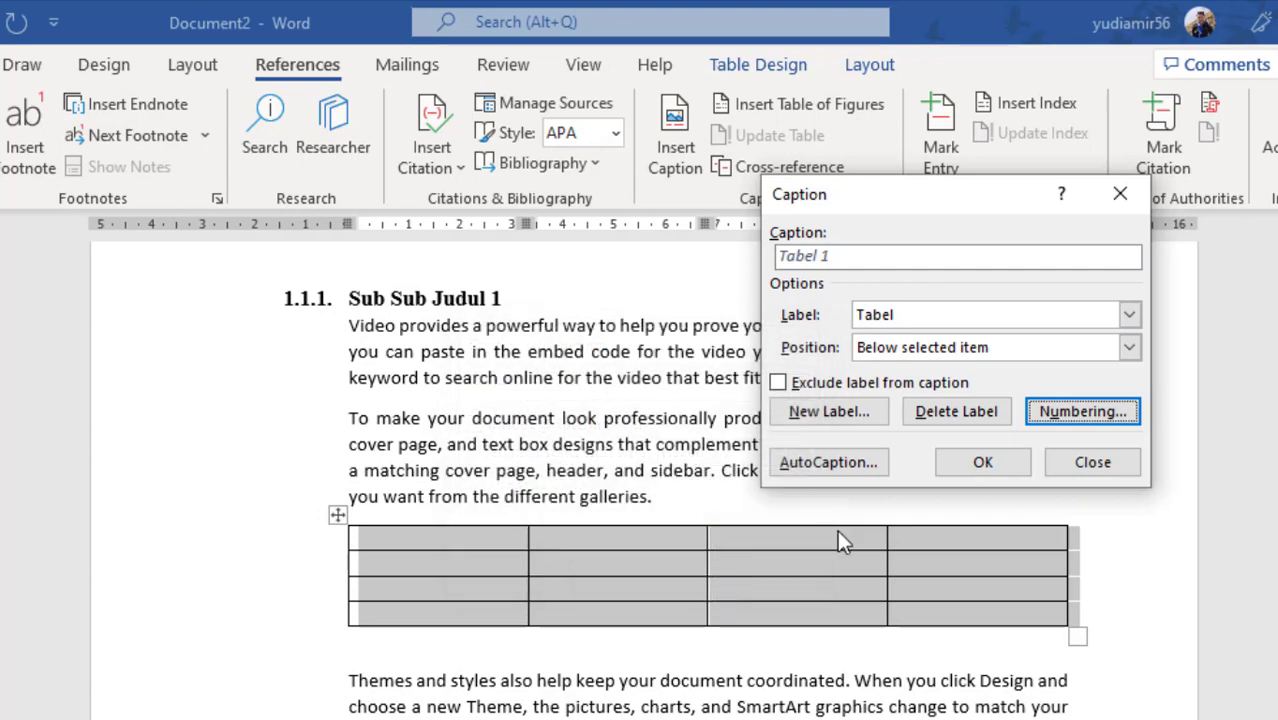
- Insert the caption below the table under heading 1.1.1, indented to the table's left edge and reading "Tabel 1. Tabel satu"
click(983, 466)
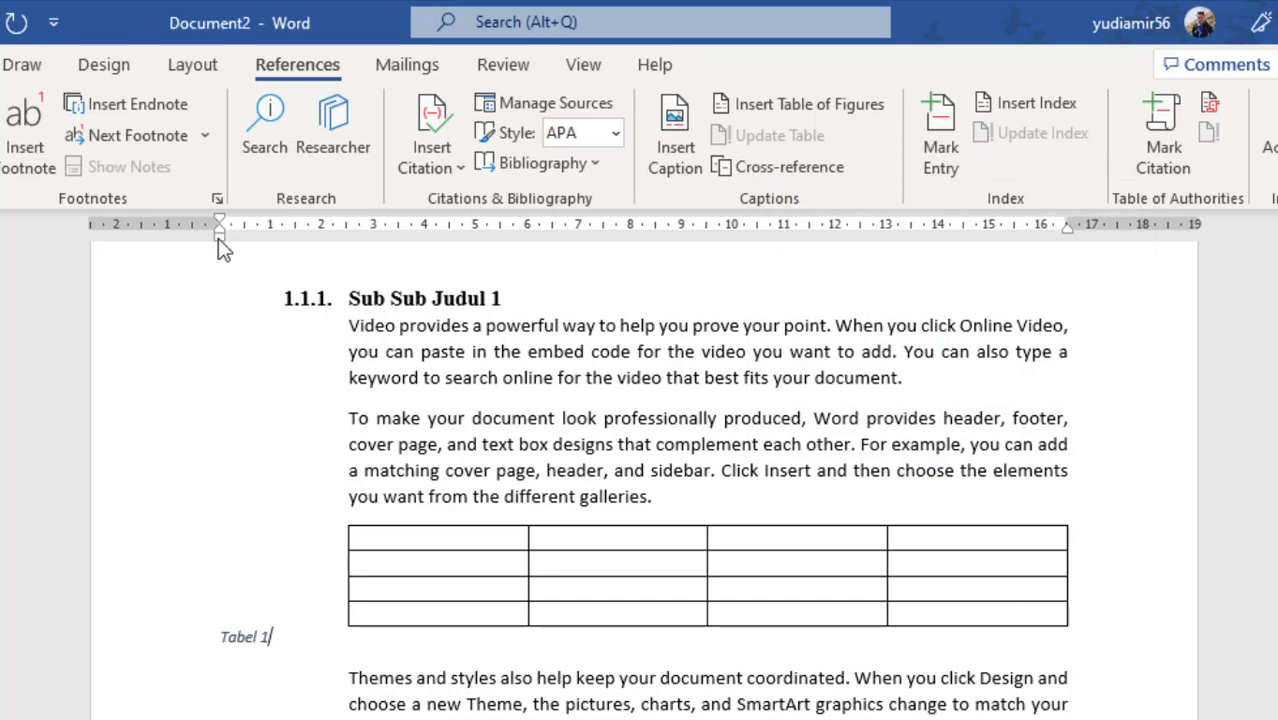
drag(219, 238, 346, 265)
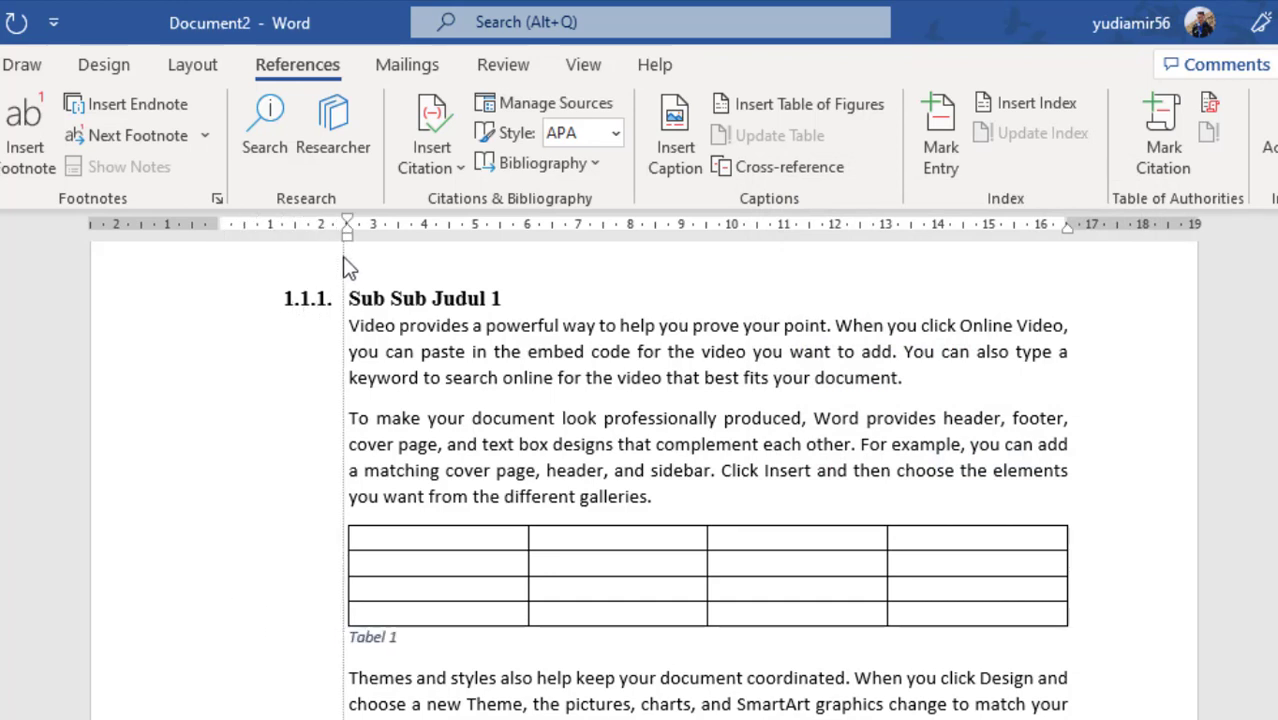
click(475, 643)
text(.)
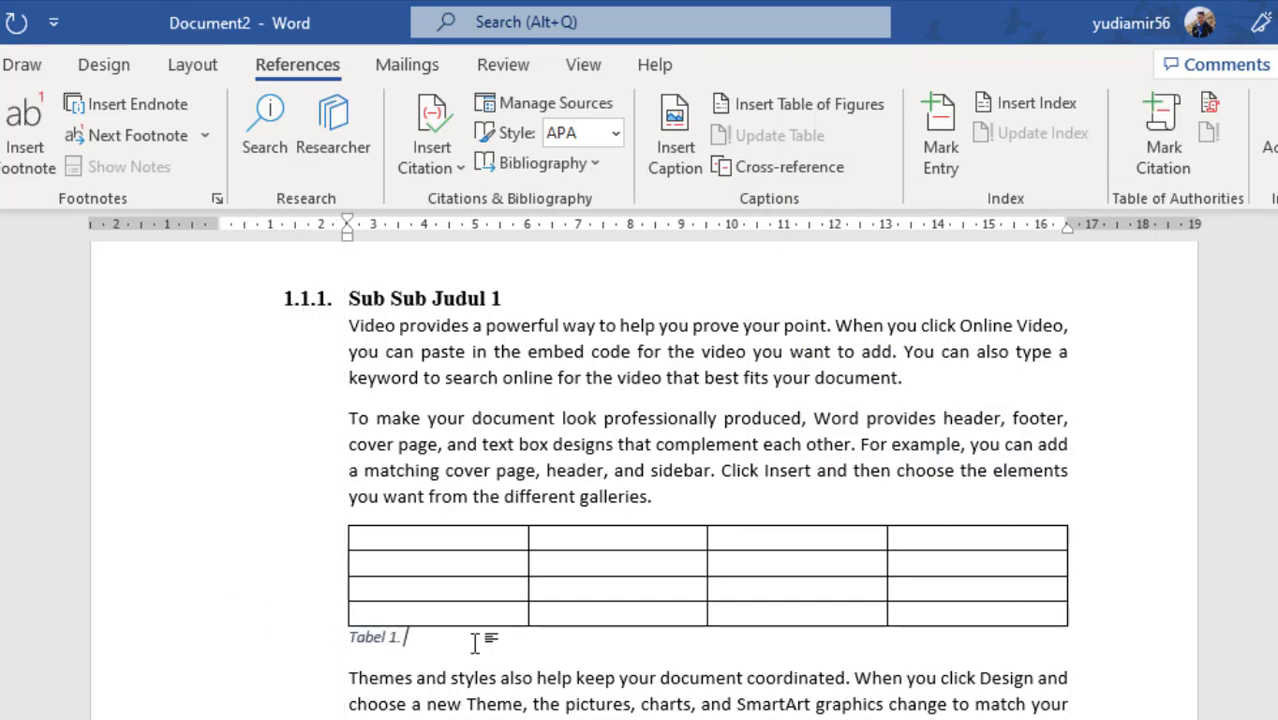
text( Keterang)
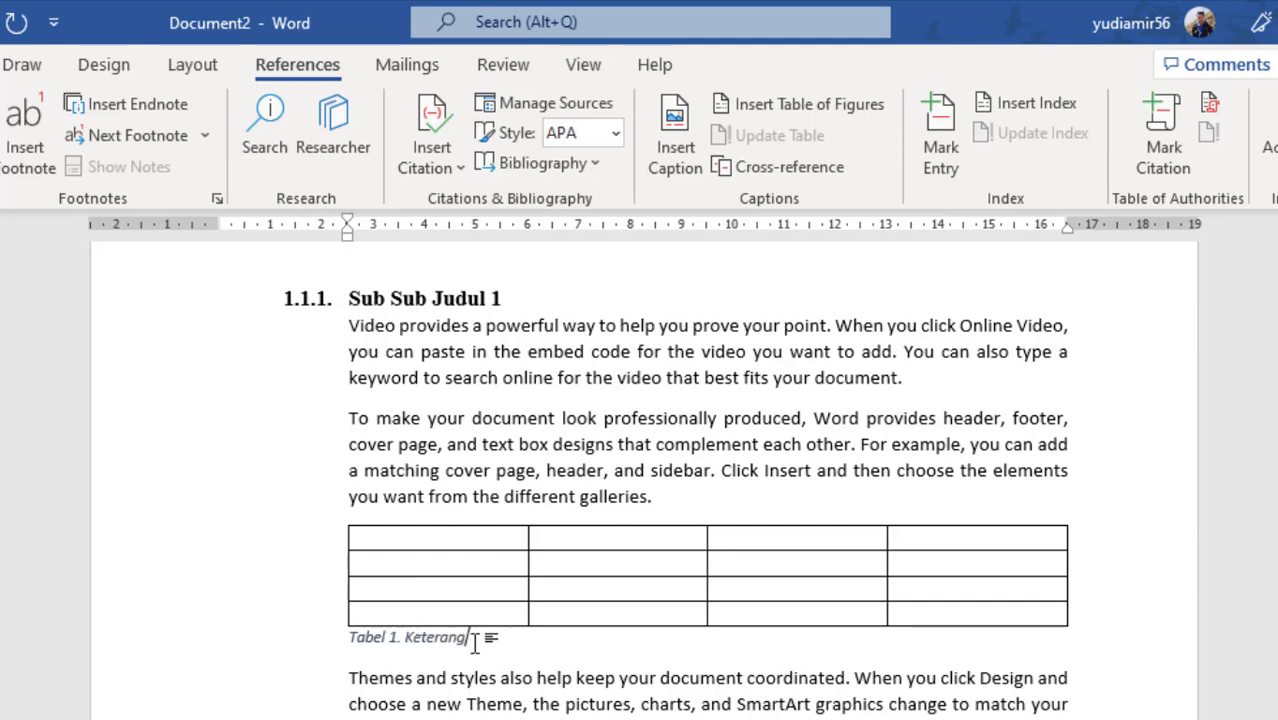
key(BackSpace)
key(BackSpace)
key(BackSpace)
key(BackSpace)
key(BackSpace)
key(BackSpace)
key(BackSpace)
text(Tabel satu)
- Caption the five-column table with the Tabel label below it, indented to the table's left edge and reading "Tabel 2. Tabel dua"
scroll(685, 656, down, 3)
scroll(713, 607, down, 3)
scroll(713, 607, down, 3)
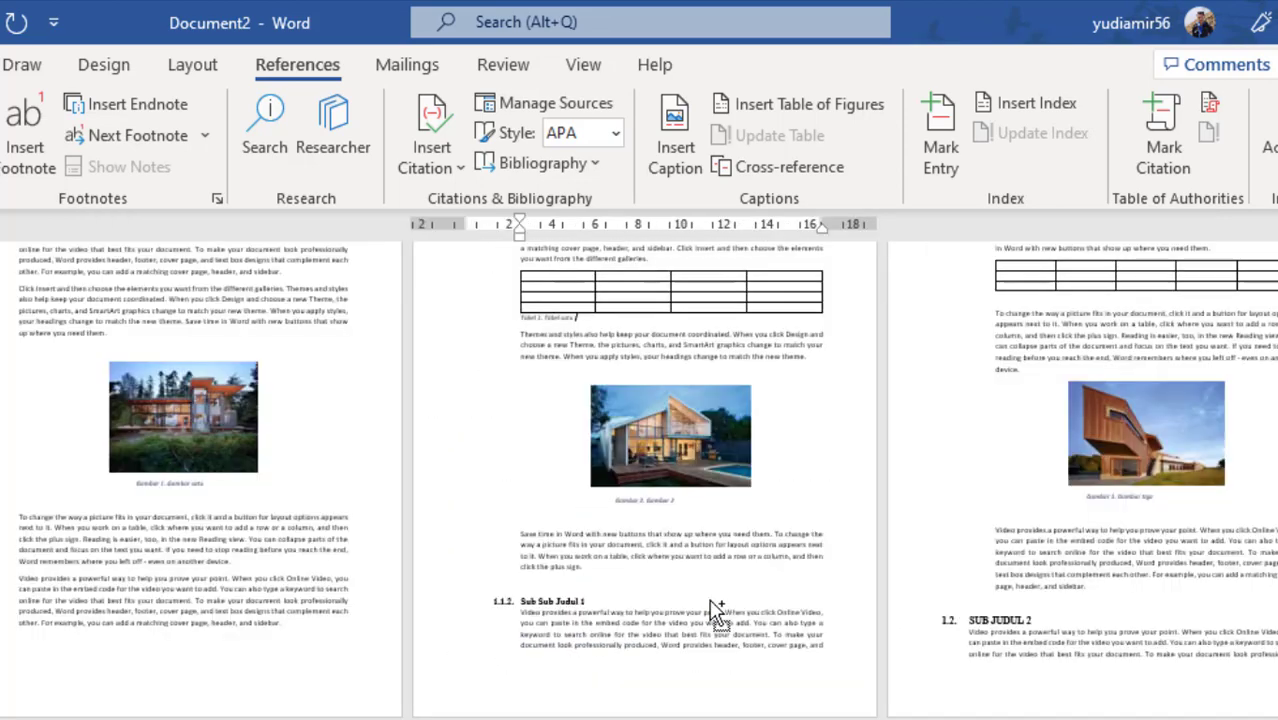
scroll(979, 520, up, 2)
click(1040, 378)
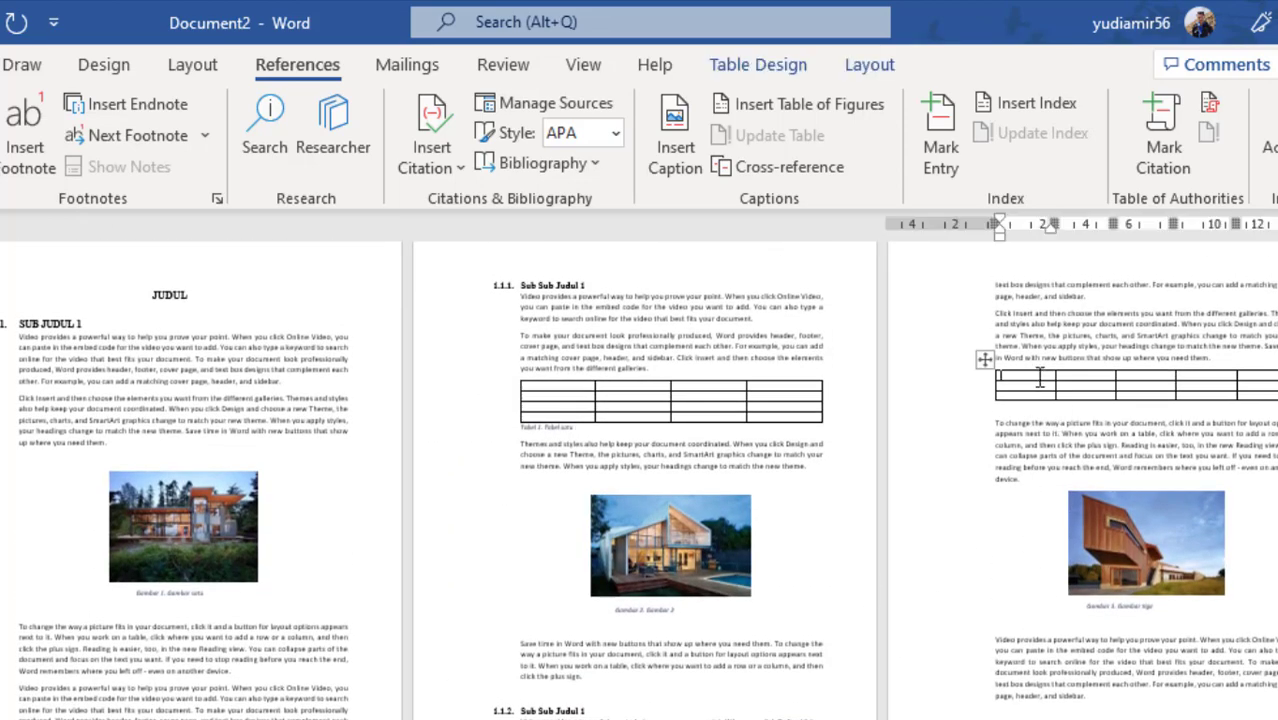
scroll(1040, 378, up, 4)
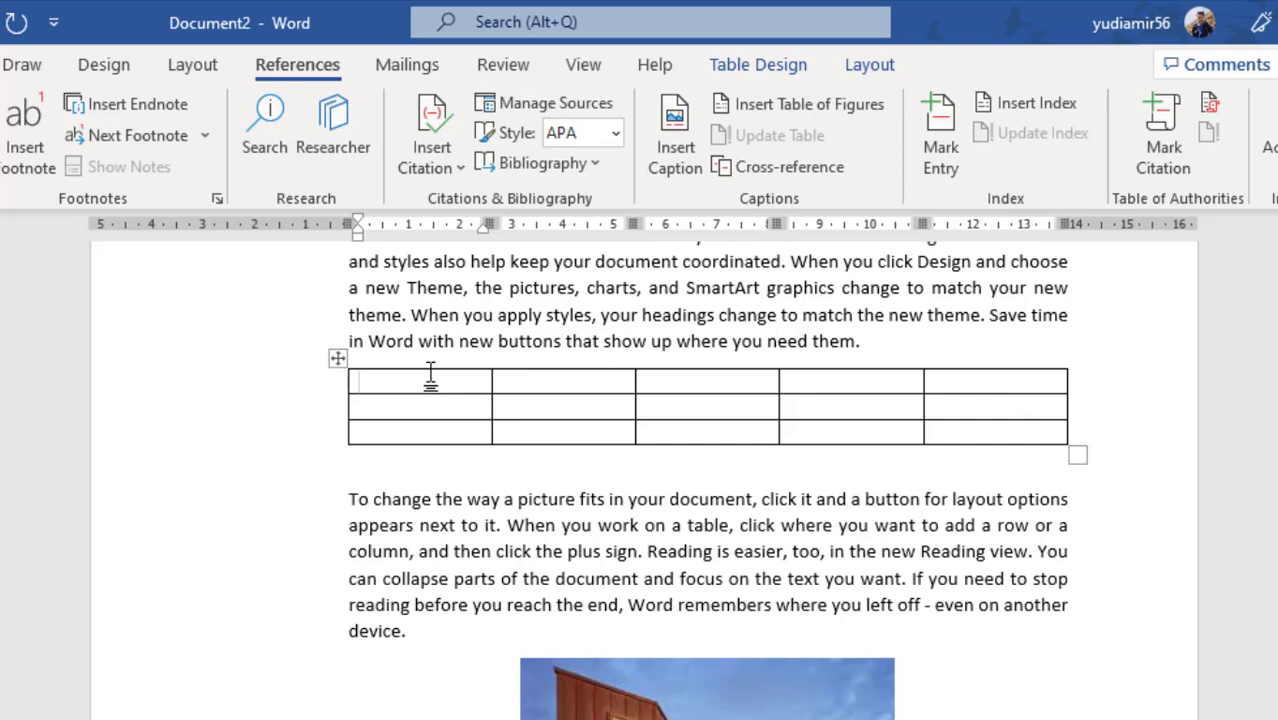
click(337, 358)
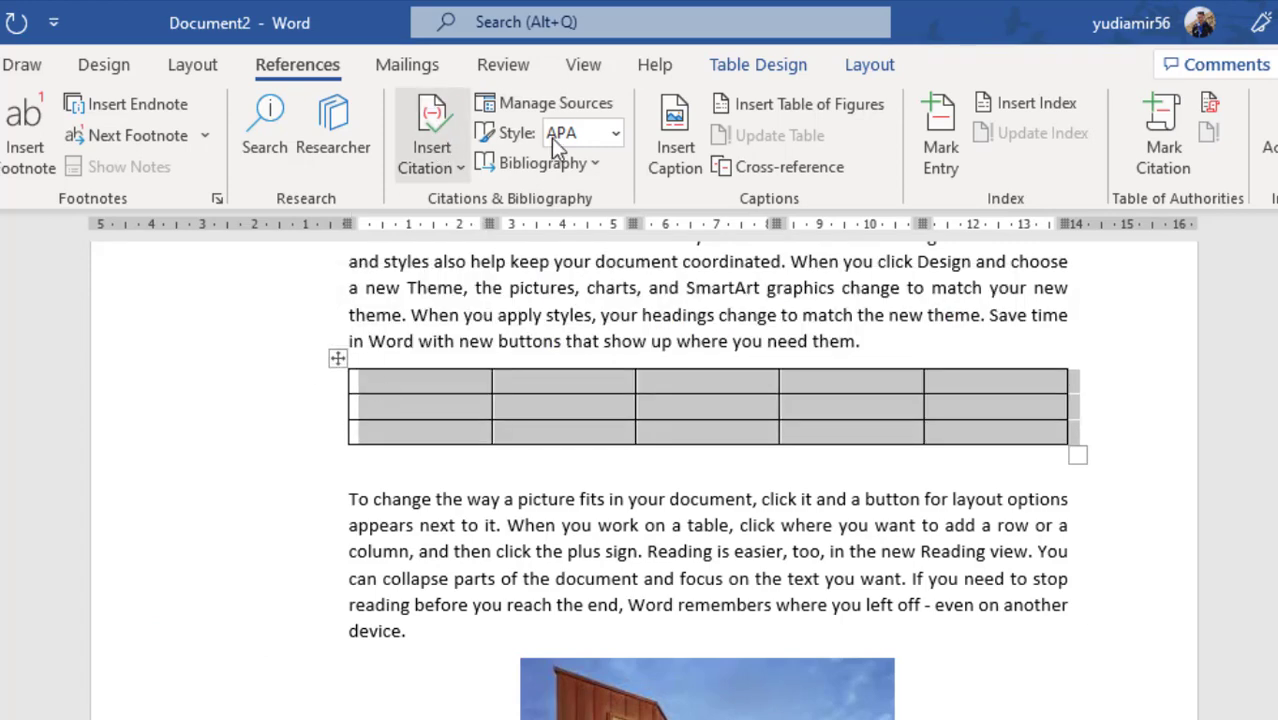
click(677, 150)
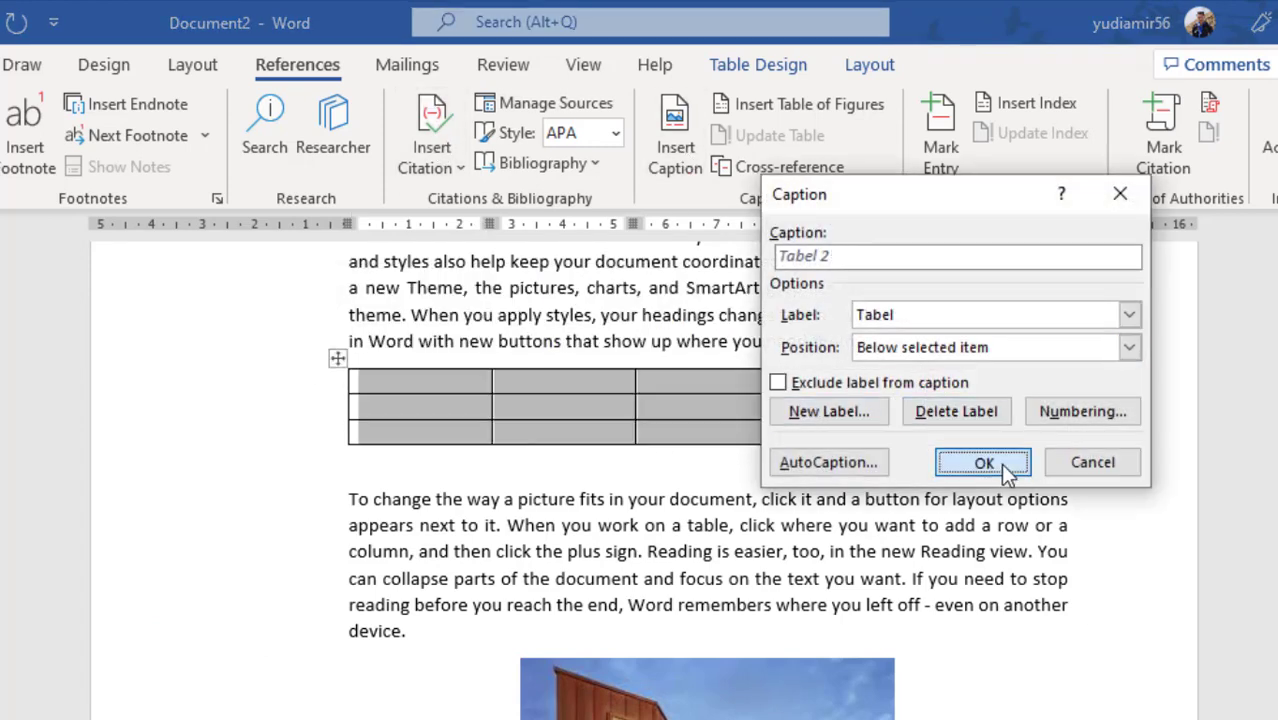
click(1000, 463)
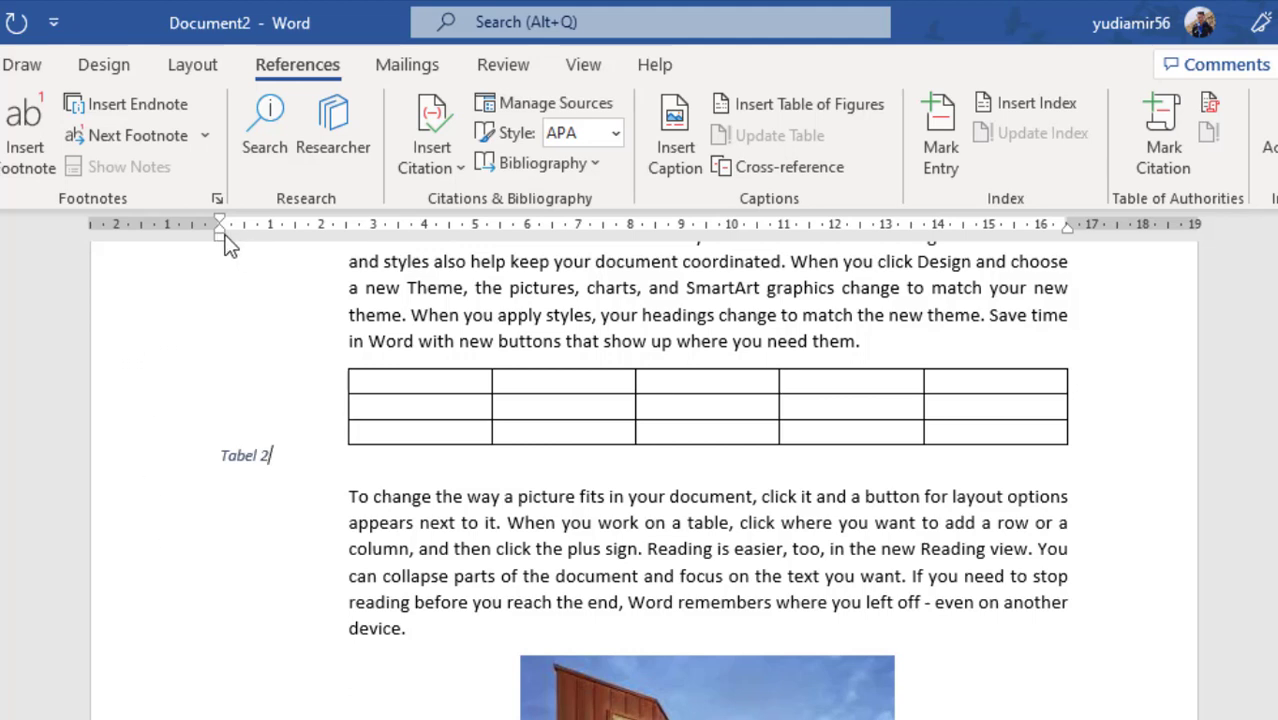
drag(224, 238, 347, 240)
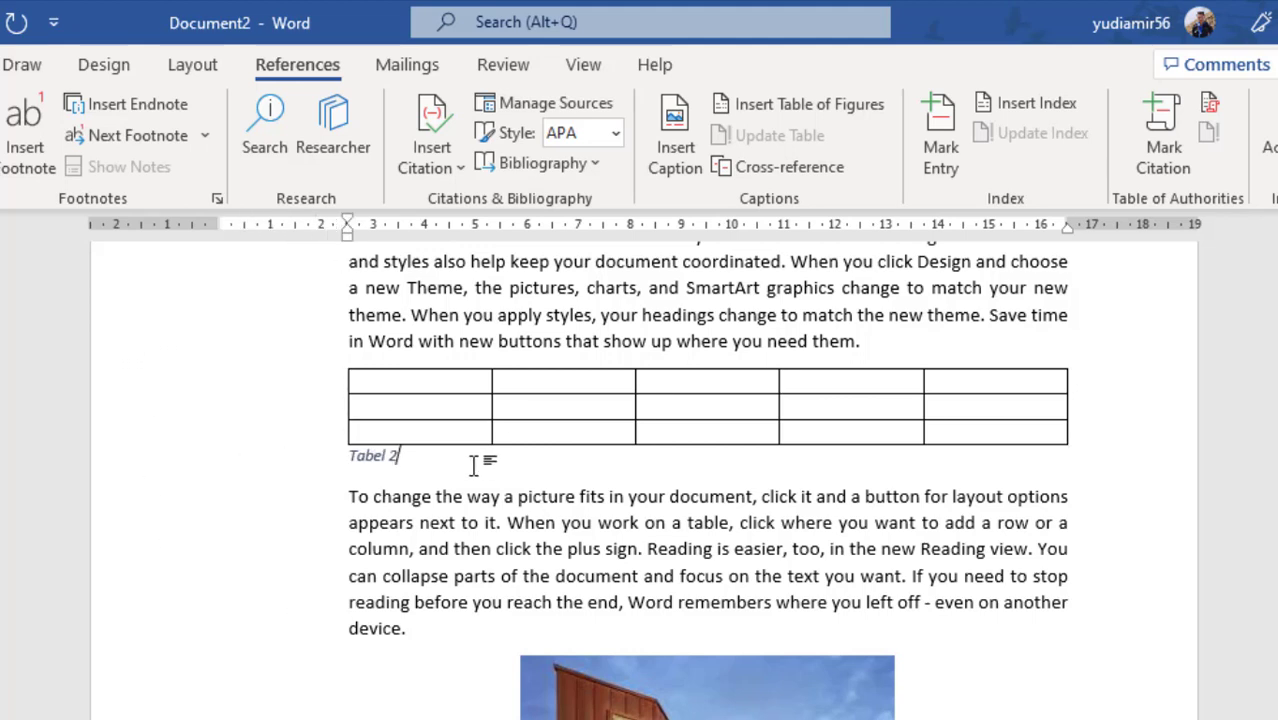
text(. Tabel dua)
- Caption the next four-column, three-row table below it, aligned with the table's left edge and reading "Tabel 3. Tabel tiga"
scroll(474, 468, down, 15)
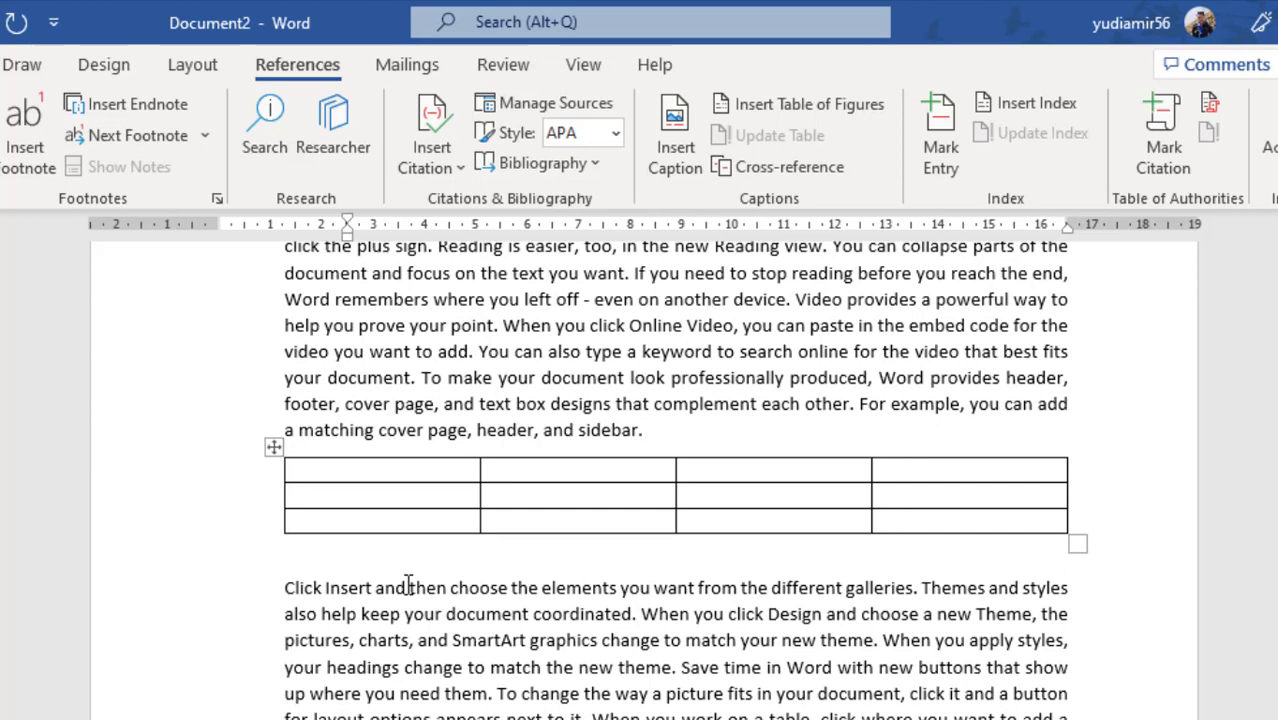
click(274, 447)
click(416, 155)
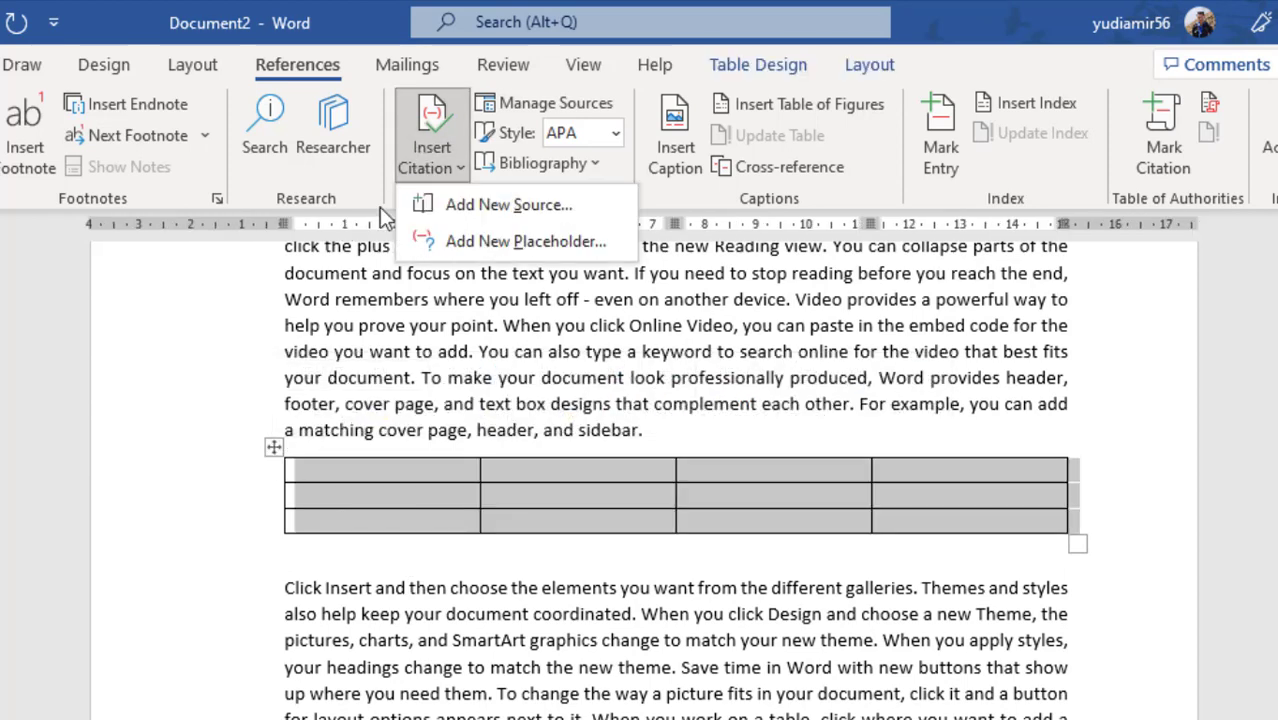
click(675, 140)
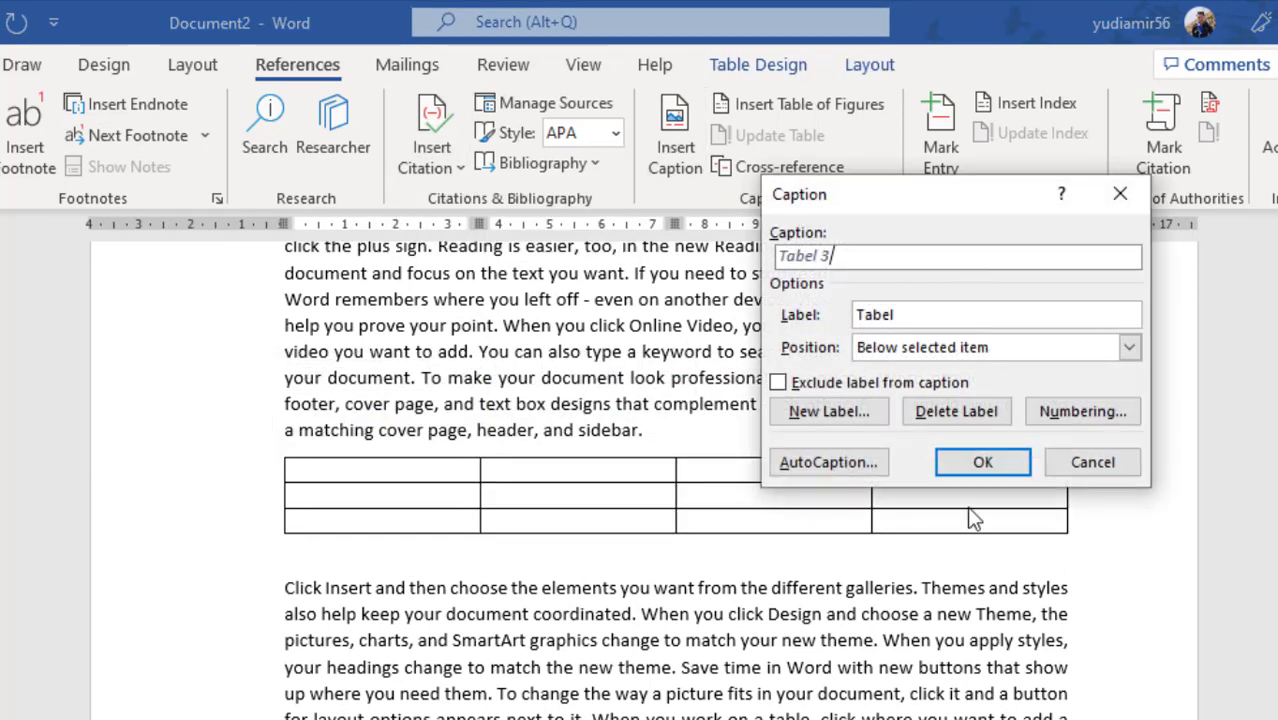
click(980, 465)
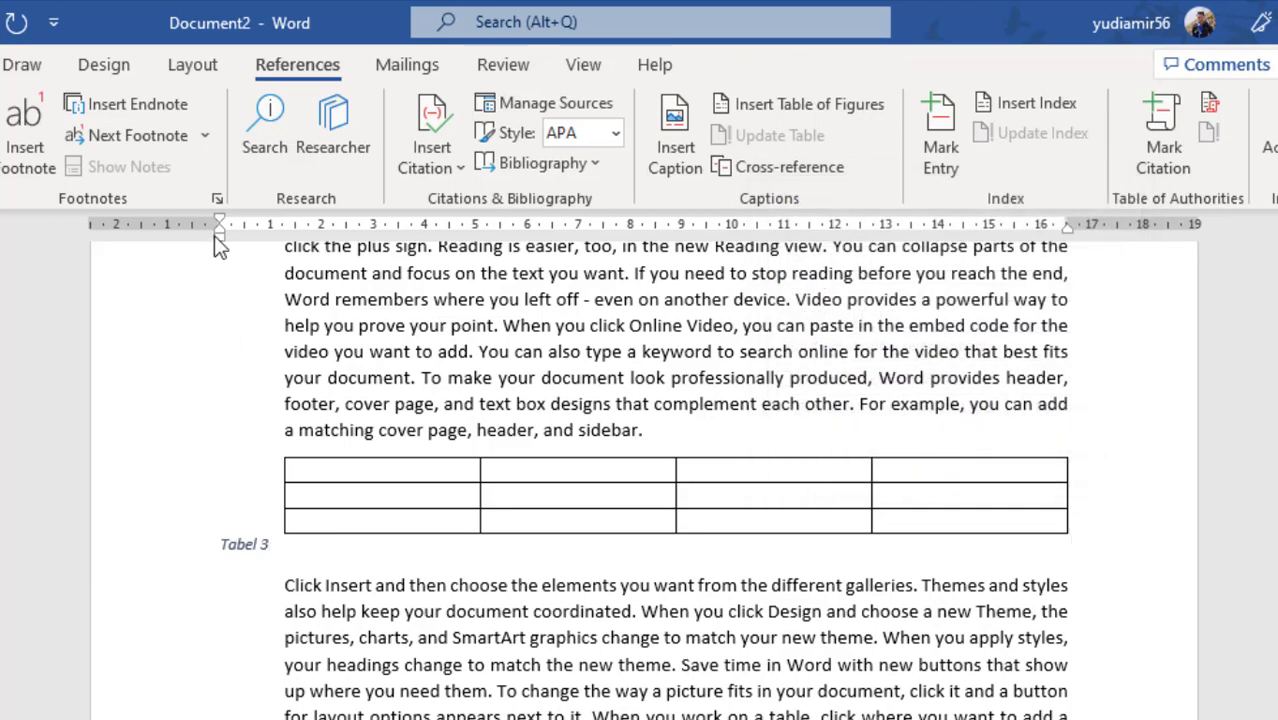
drag(222, 236, 284, 236)
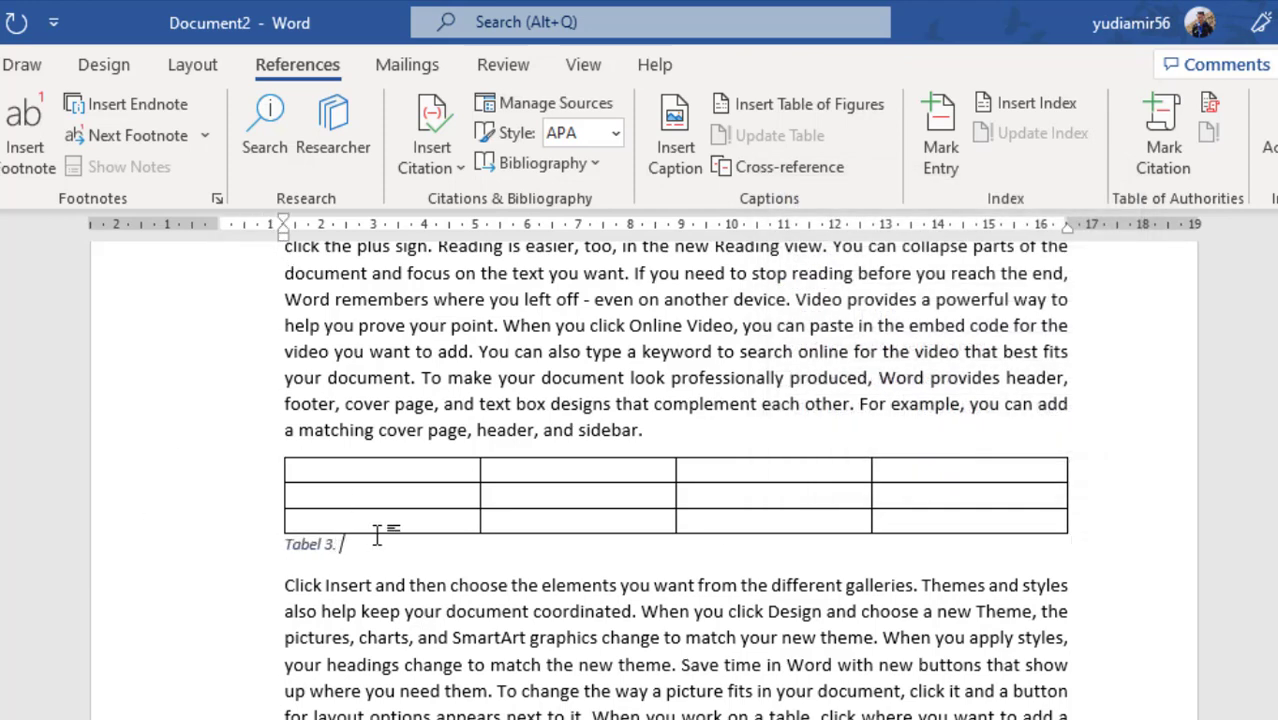
text(. Tabel tiga)
- Add the heading "DAFTAR TABEL" below the list of figures and start a new line under it
scroll(662, 629, down, 3)
scroll(666, 625, down, 2)
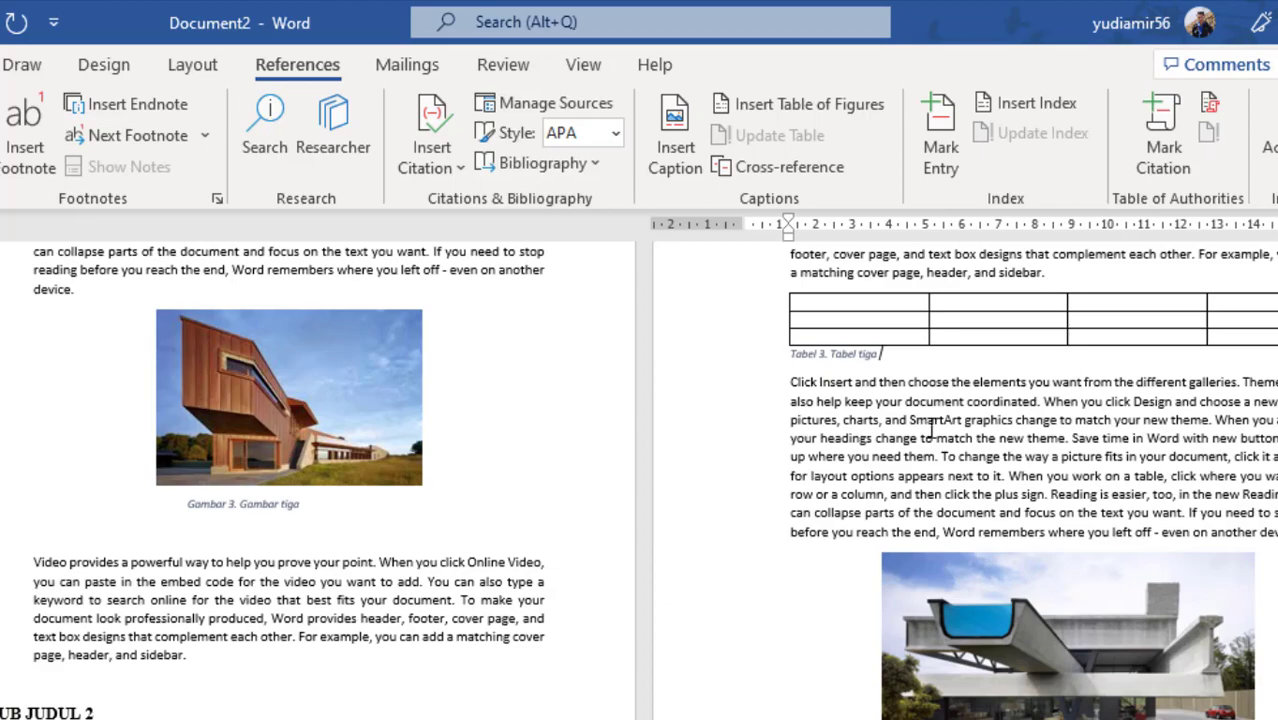
scroll(853, 511, down, 1)
scroll(719, 585, down, 10)
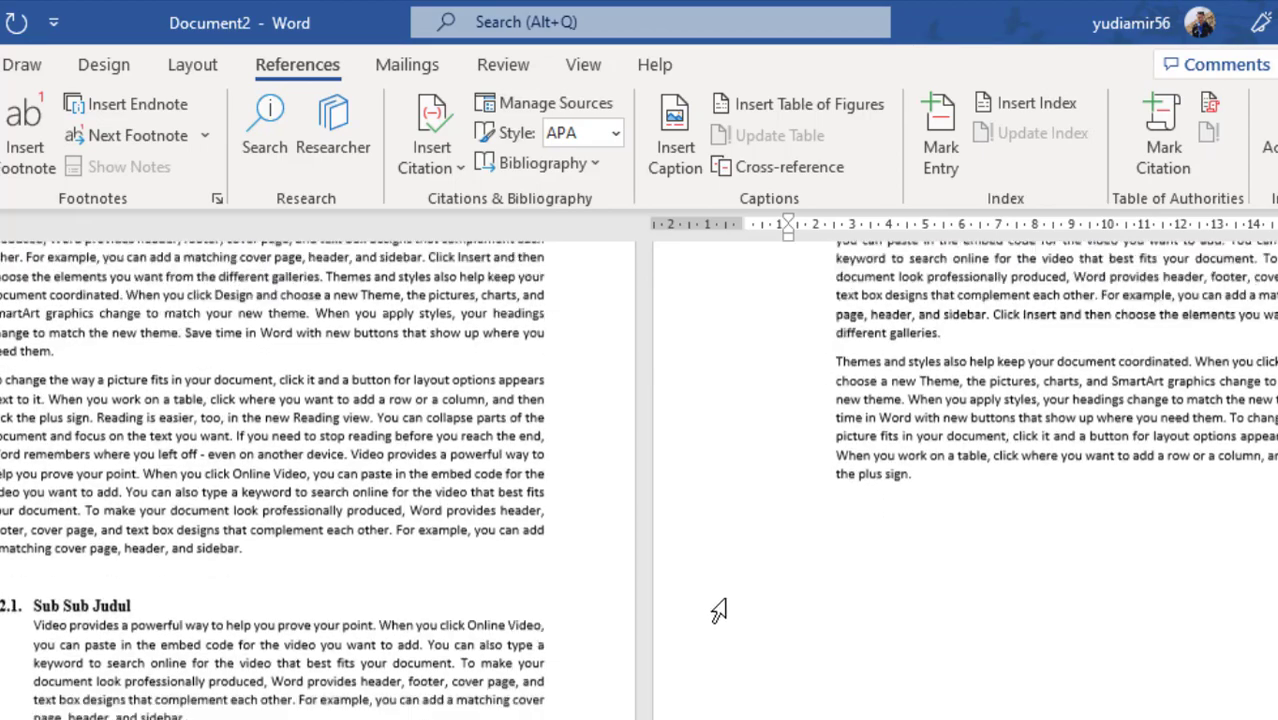
click(742, 604)
scroll(739, 688, down, 3)
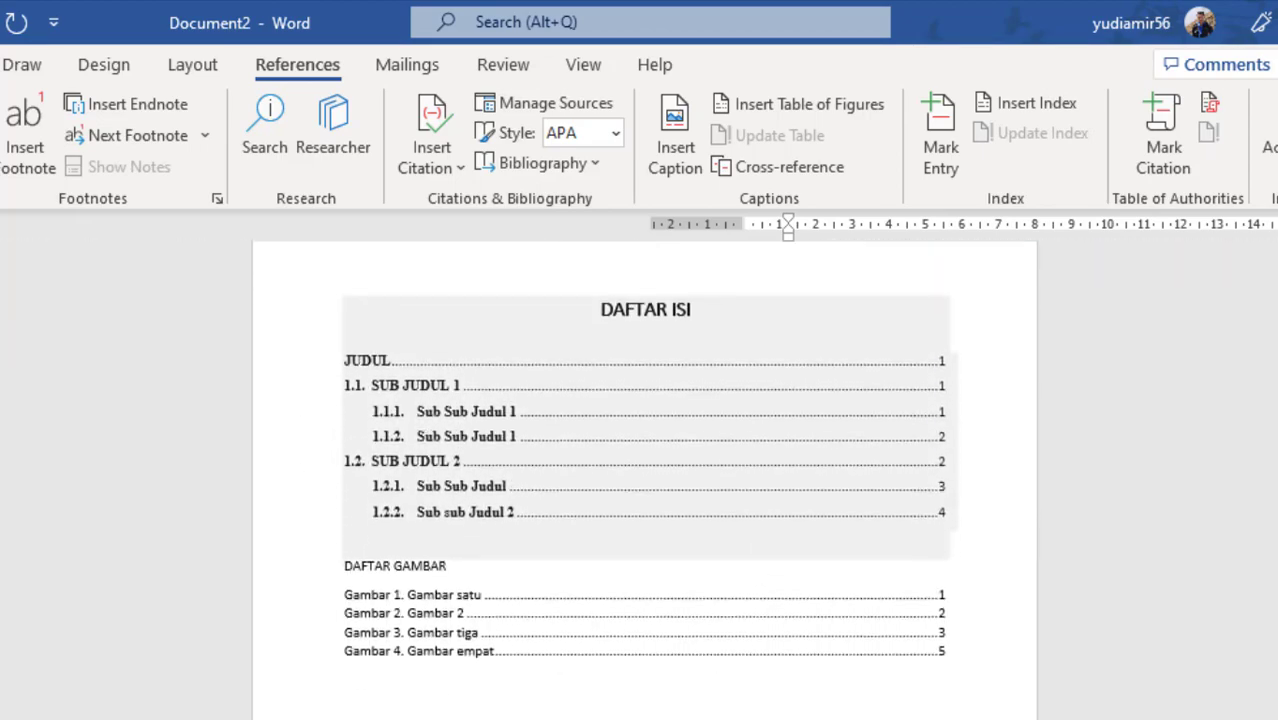
ctrl+scroll(739, 688, up, 3)
scroll(88, 617, down, 5)
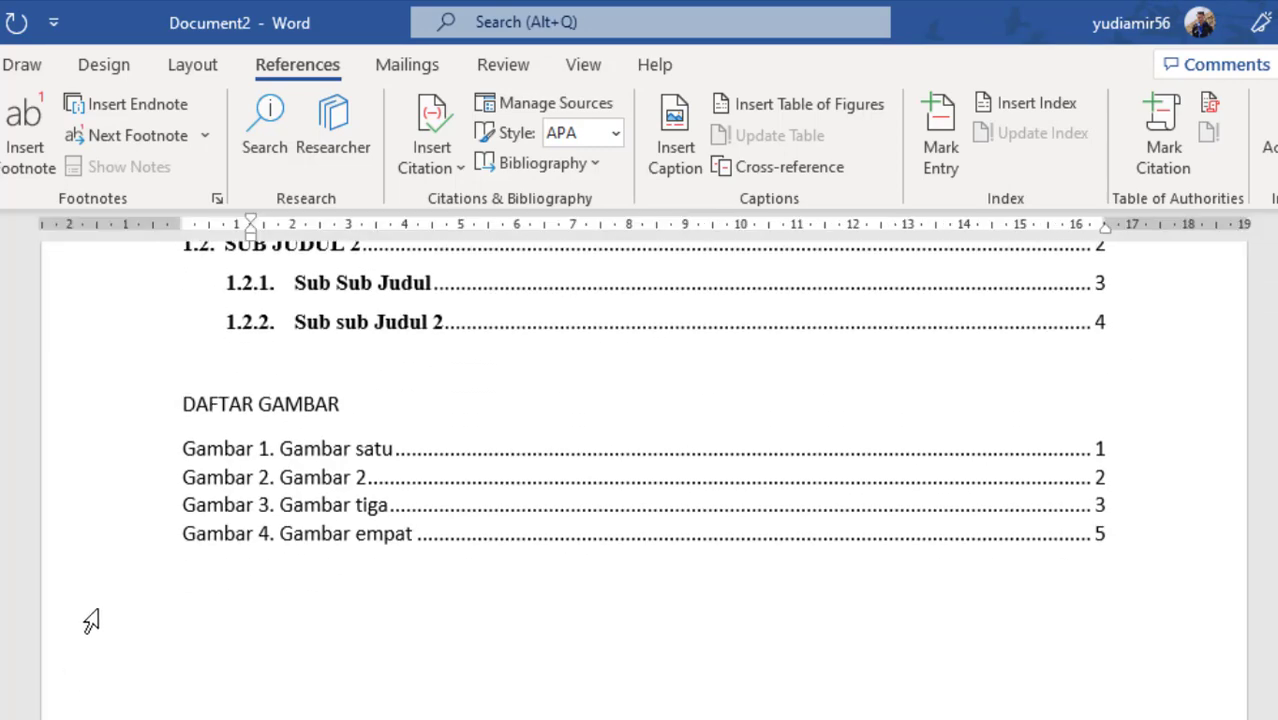
click(265, 613)
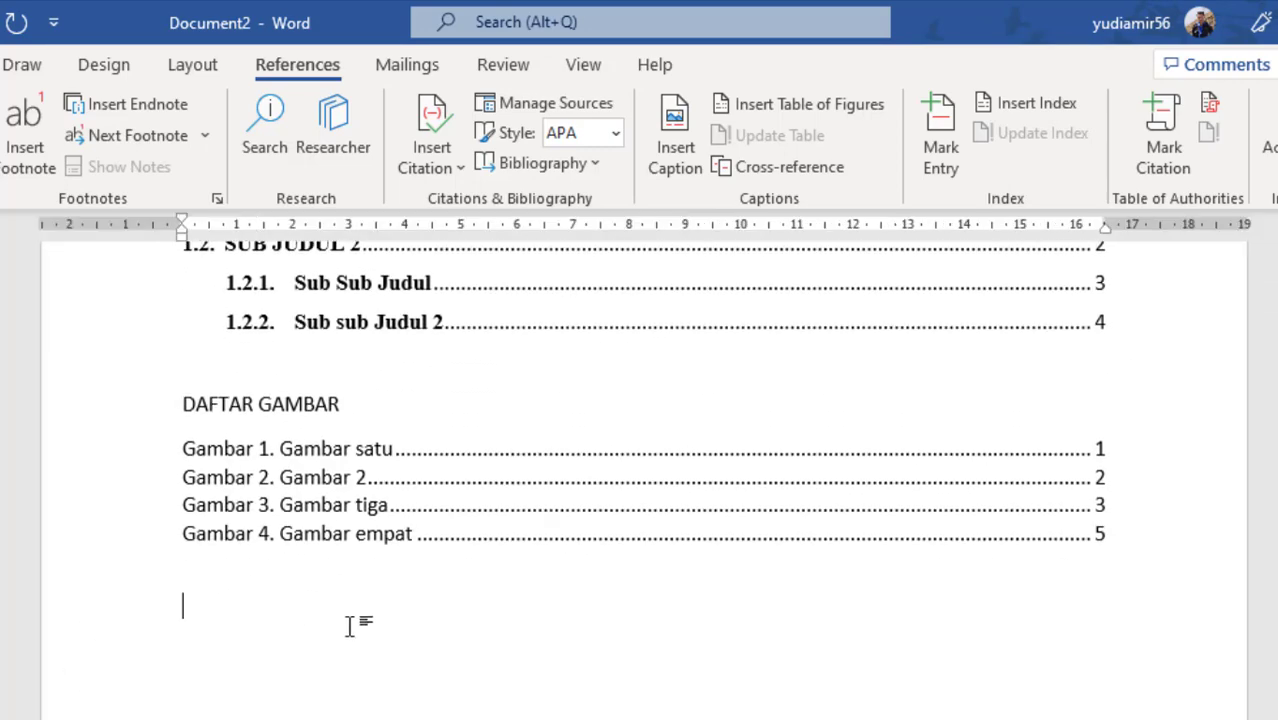
text(ADF)
key(BackSpace)
key(BackSpace)
key(BackSpace)
text(DAFTAR)
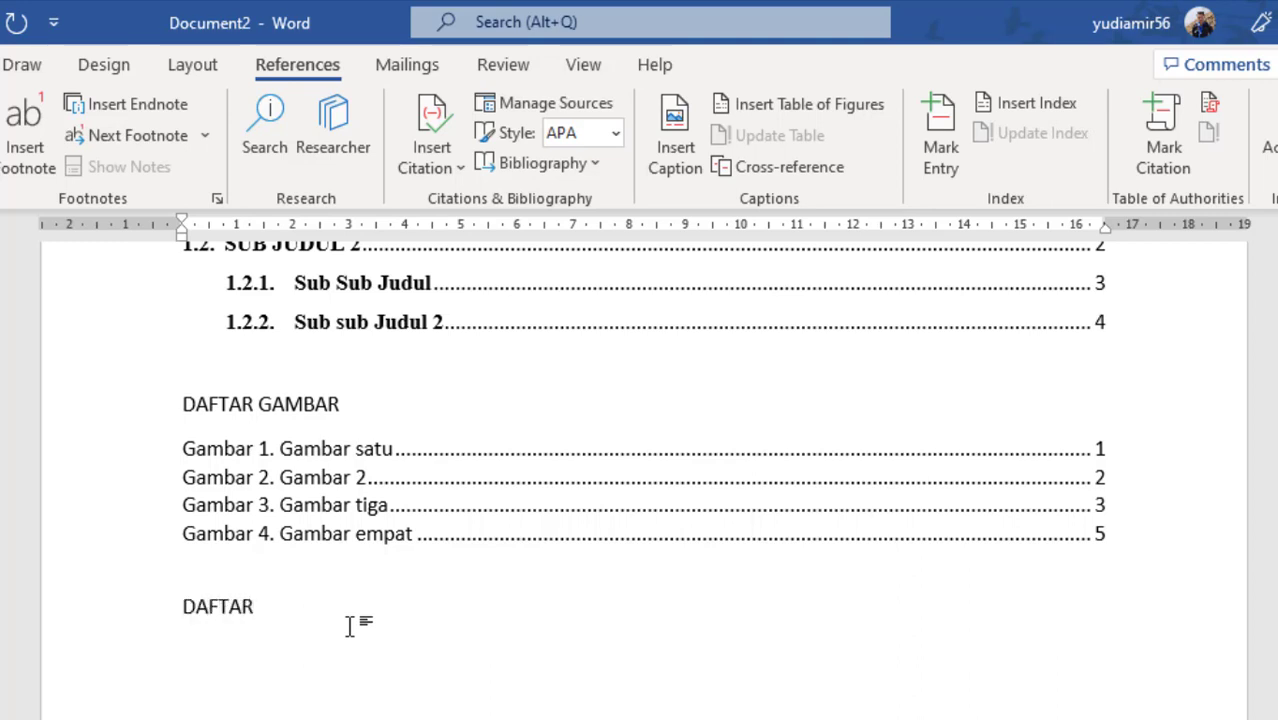
text( TABEL)
key(Return)
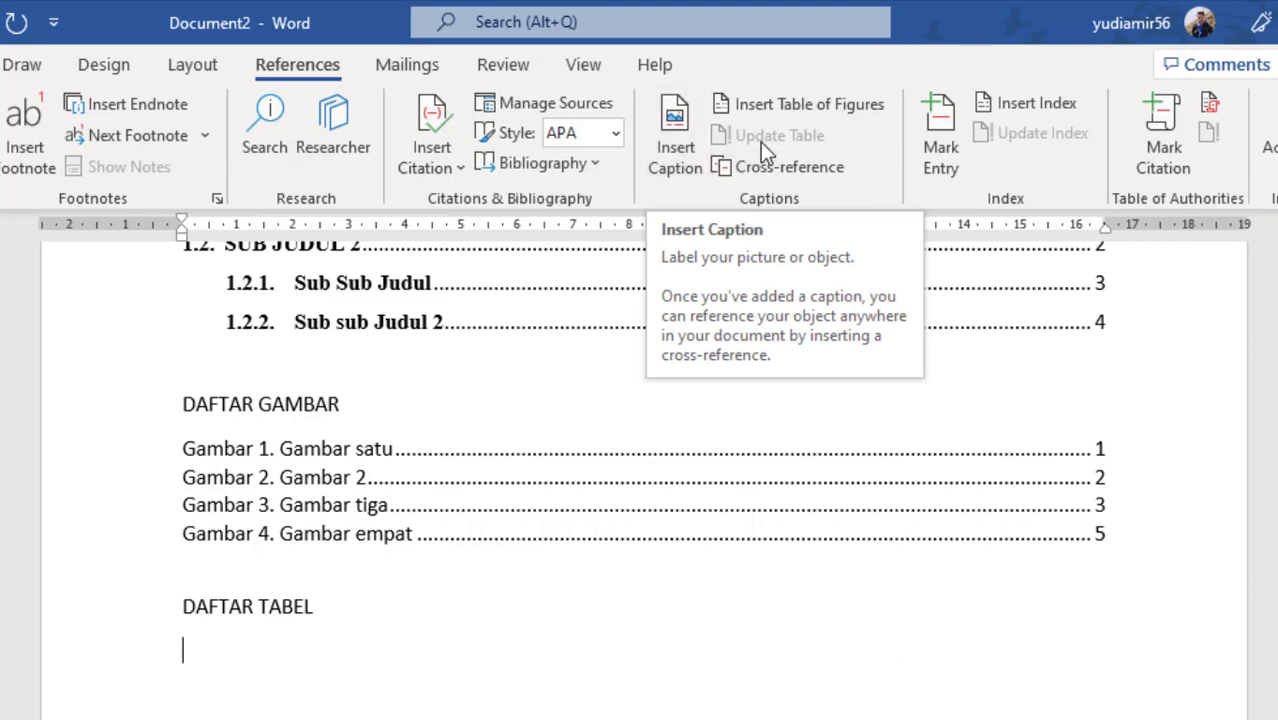
- Insert a table of figures for the Tabel caption label under the DAFTAR TABEL heading
click(816, 105)
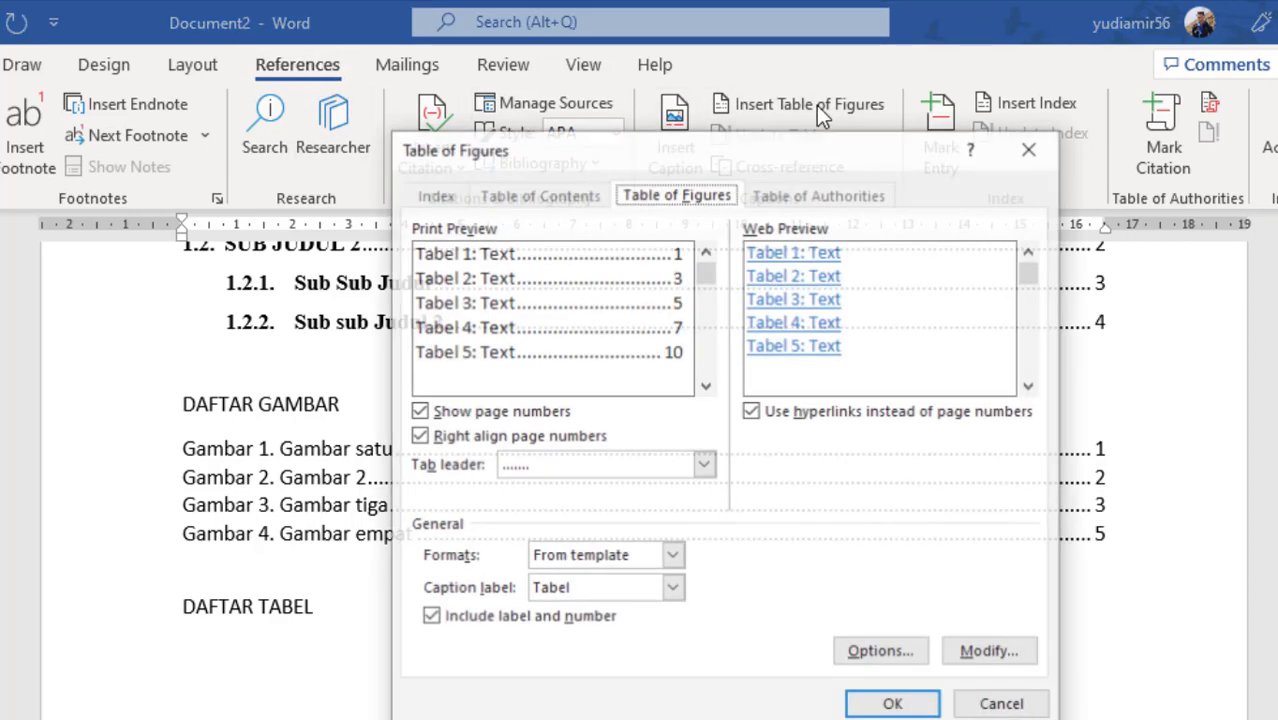
click(673, 589)
click(679, 588)
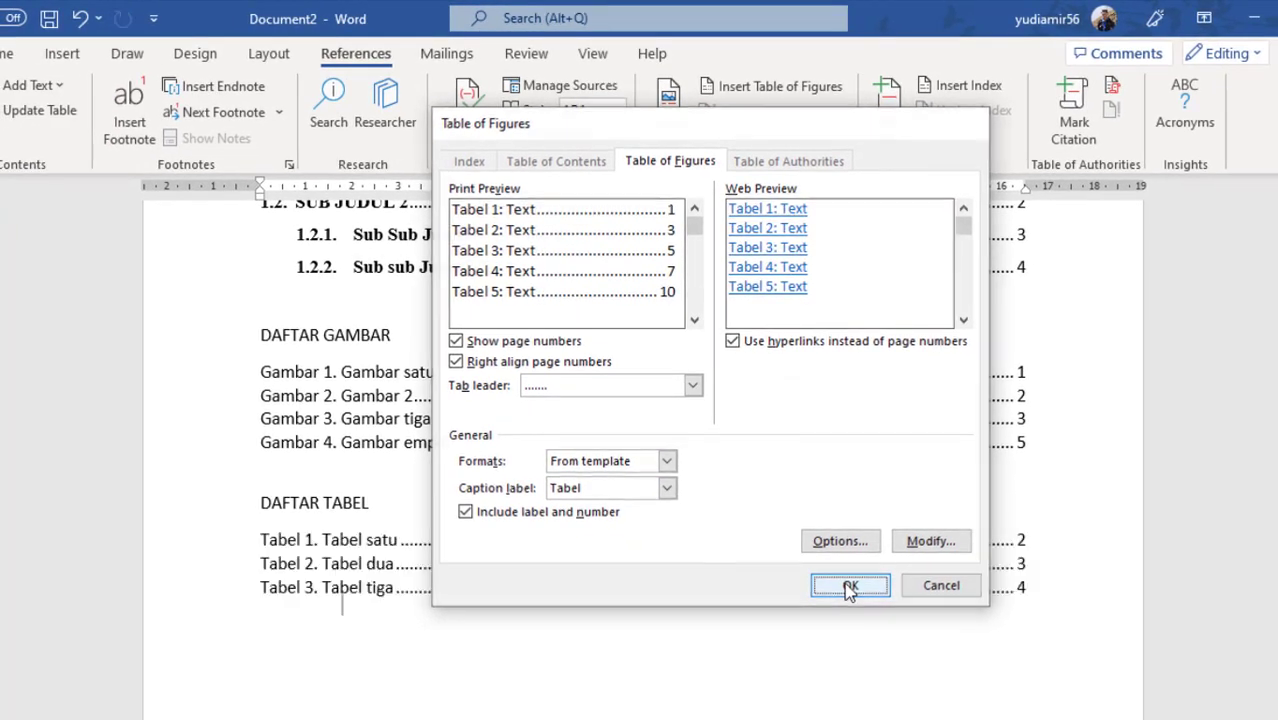
click(894, 706)
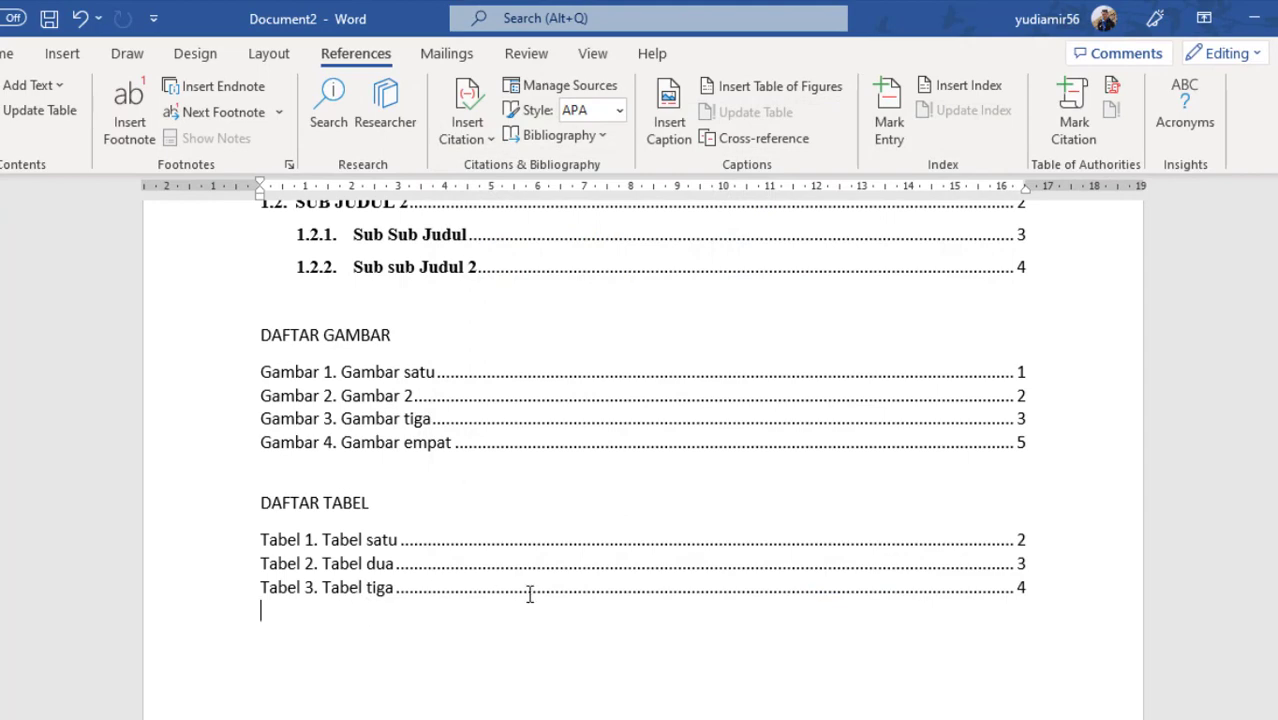
- Examine the entries and page numbers in the table of contents, the list of figures and the list of tables
click(1035, 540)
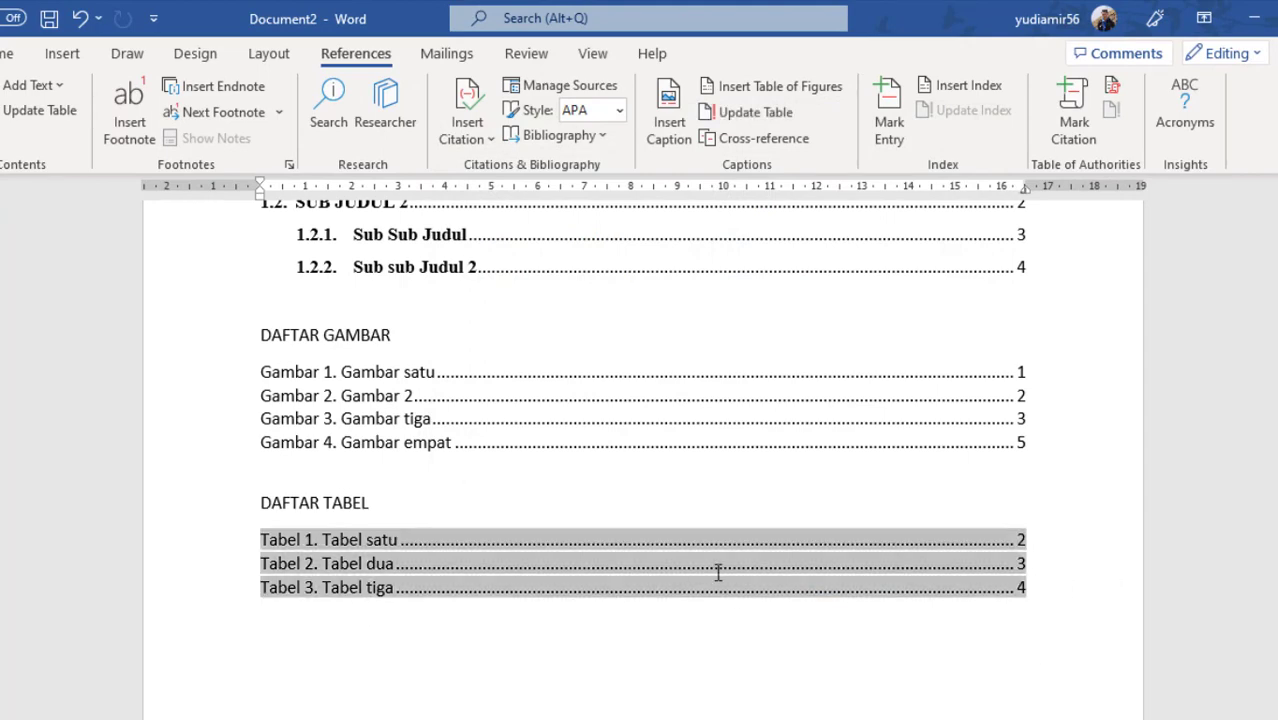
scroll(813, 571, up, 2)
scroll(813, 571, up, 3)
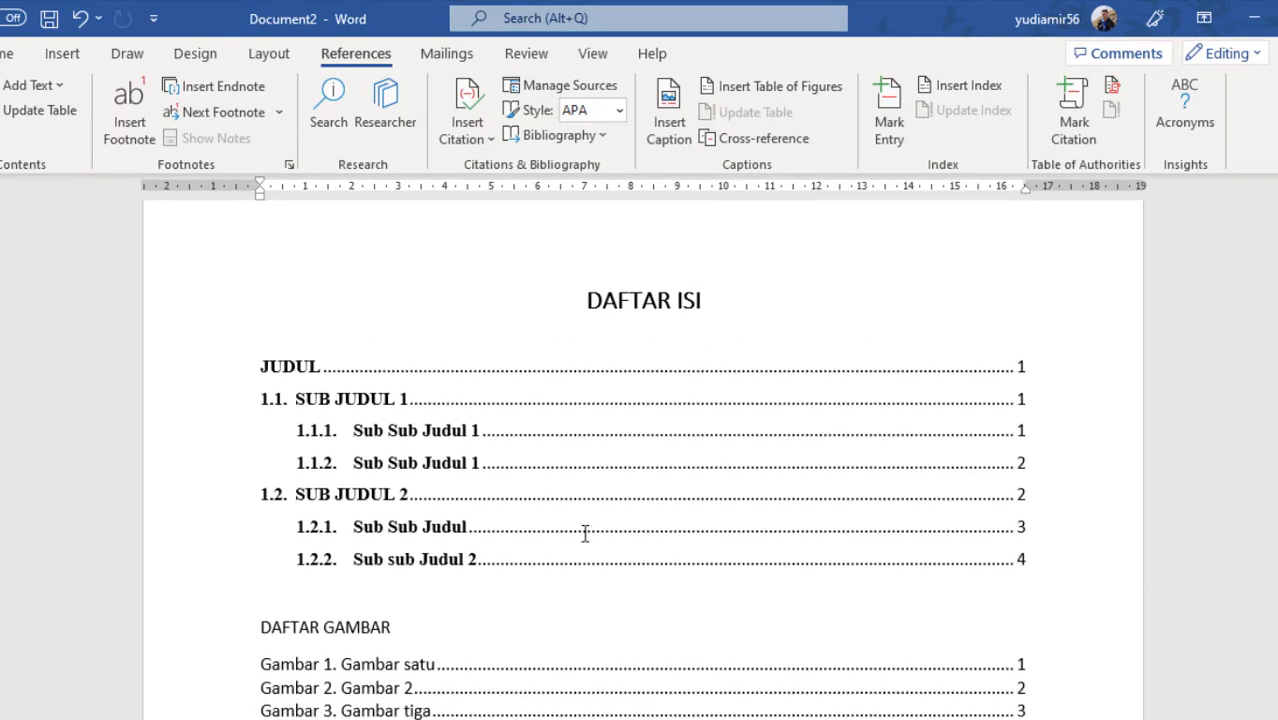
click(513, 424)
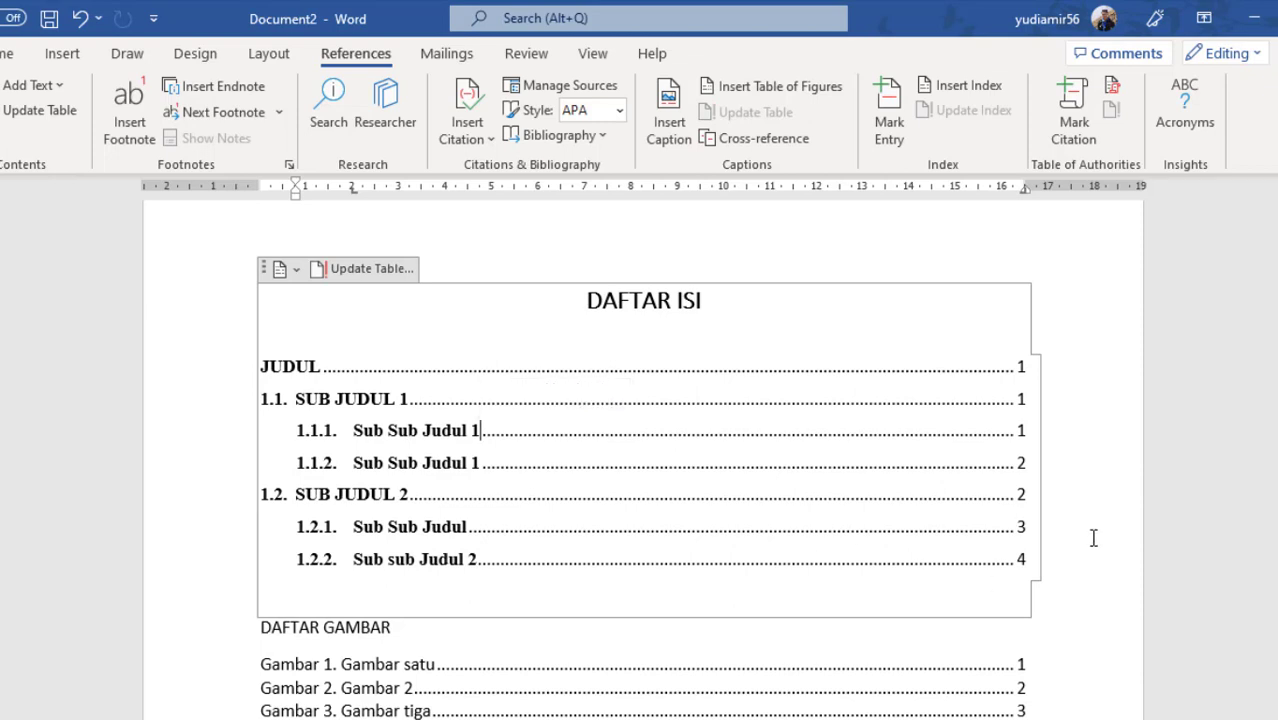
click(1093, 533)
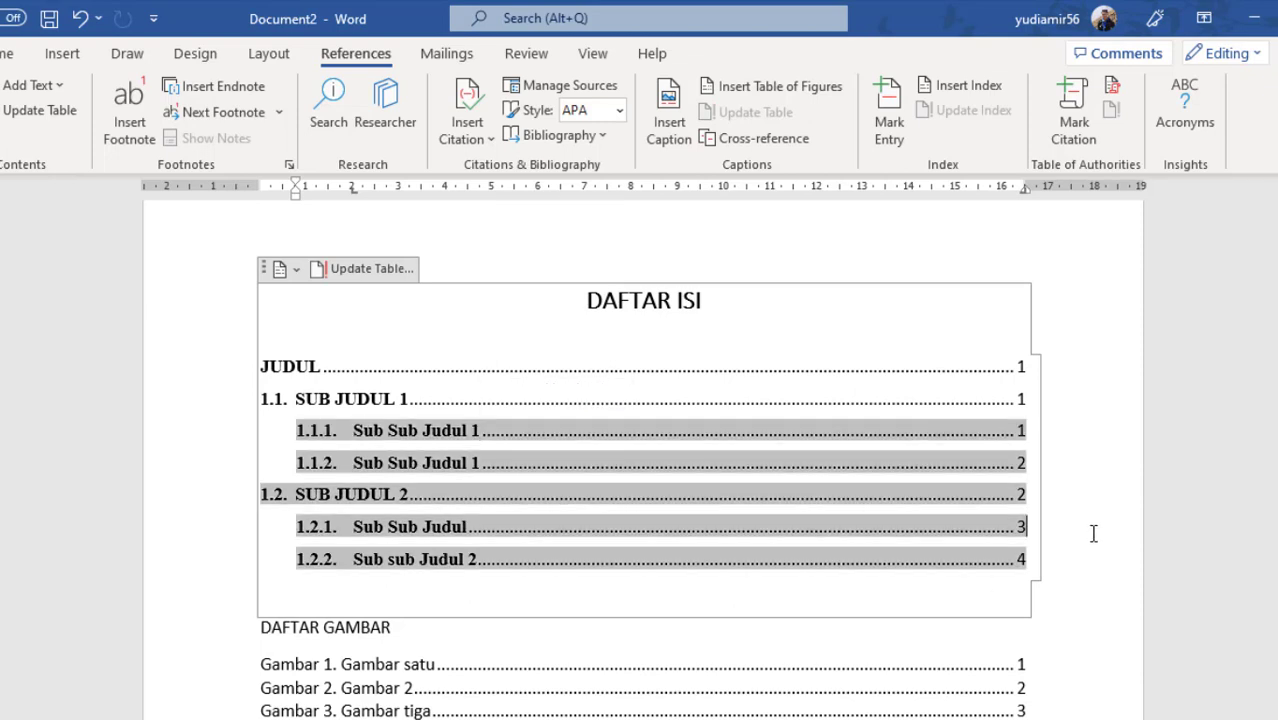
click(1014, 259)
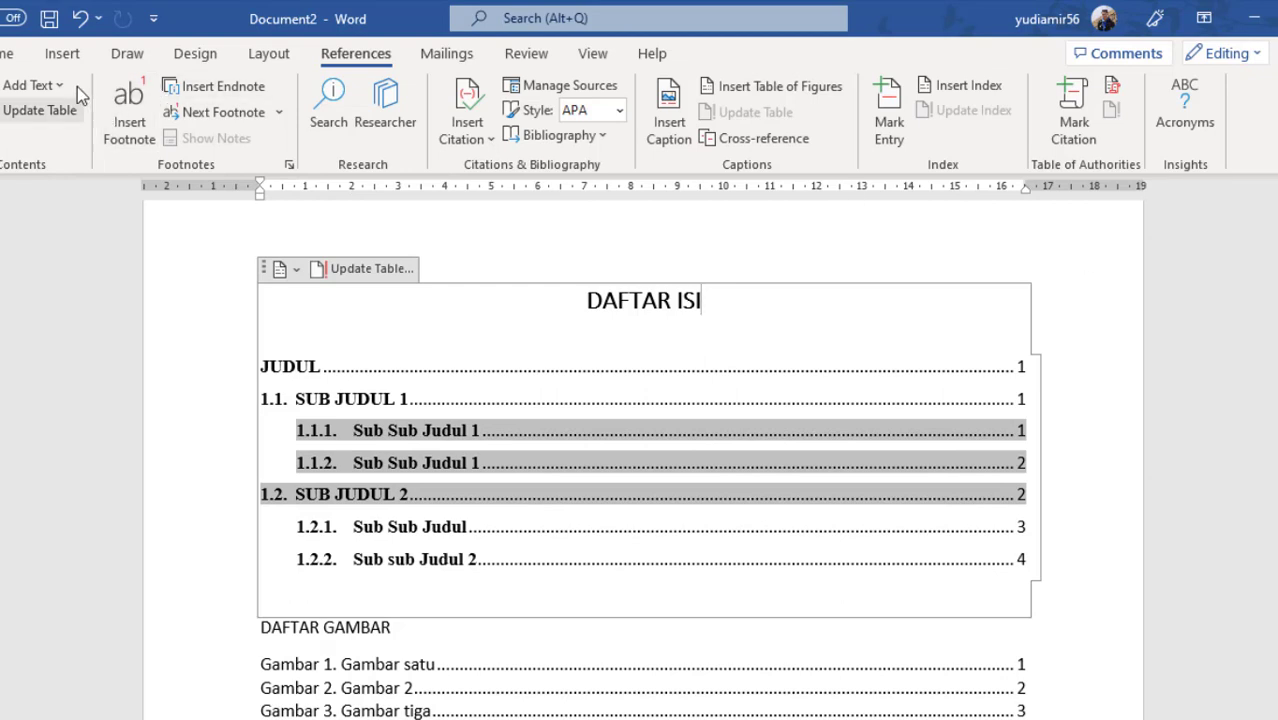
click(9, 56)
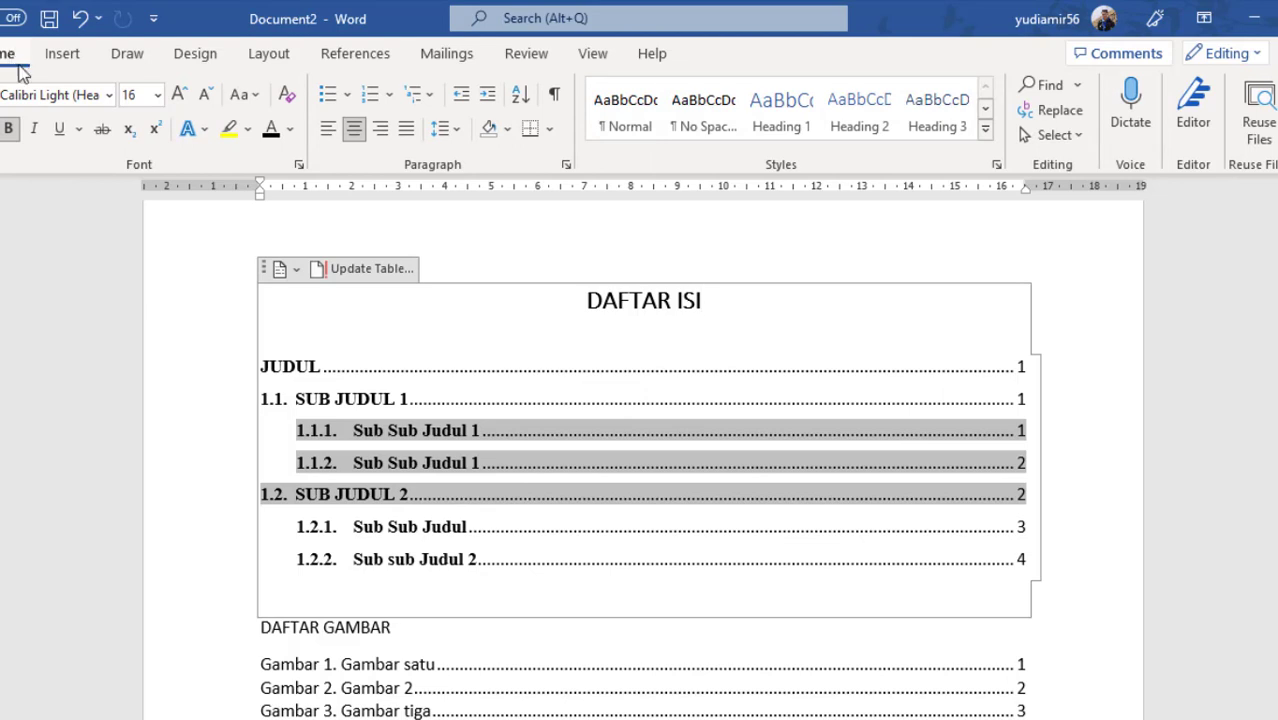
click(1072, 546)
scroll(1071, 547, down, 2)
scroll(1070, 544, down, 3)
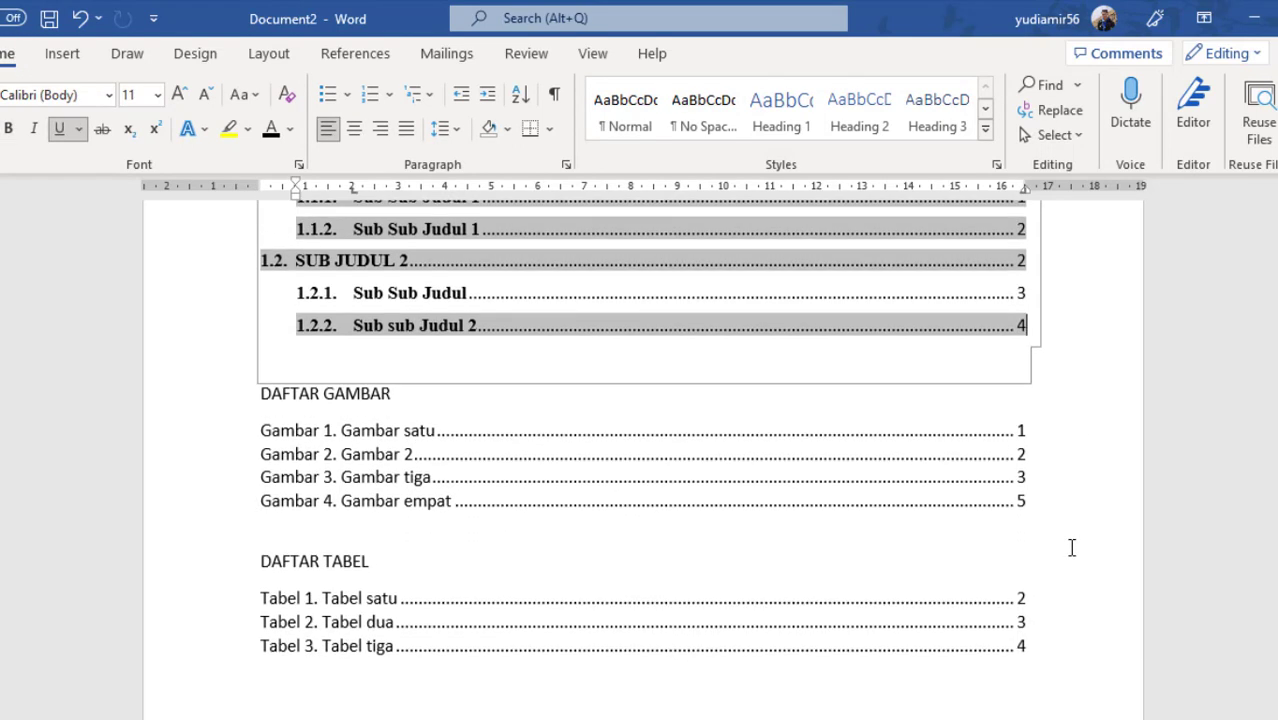
click(693, 468)
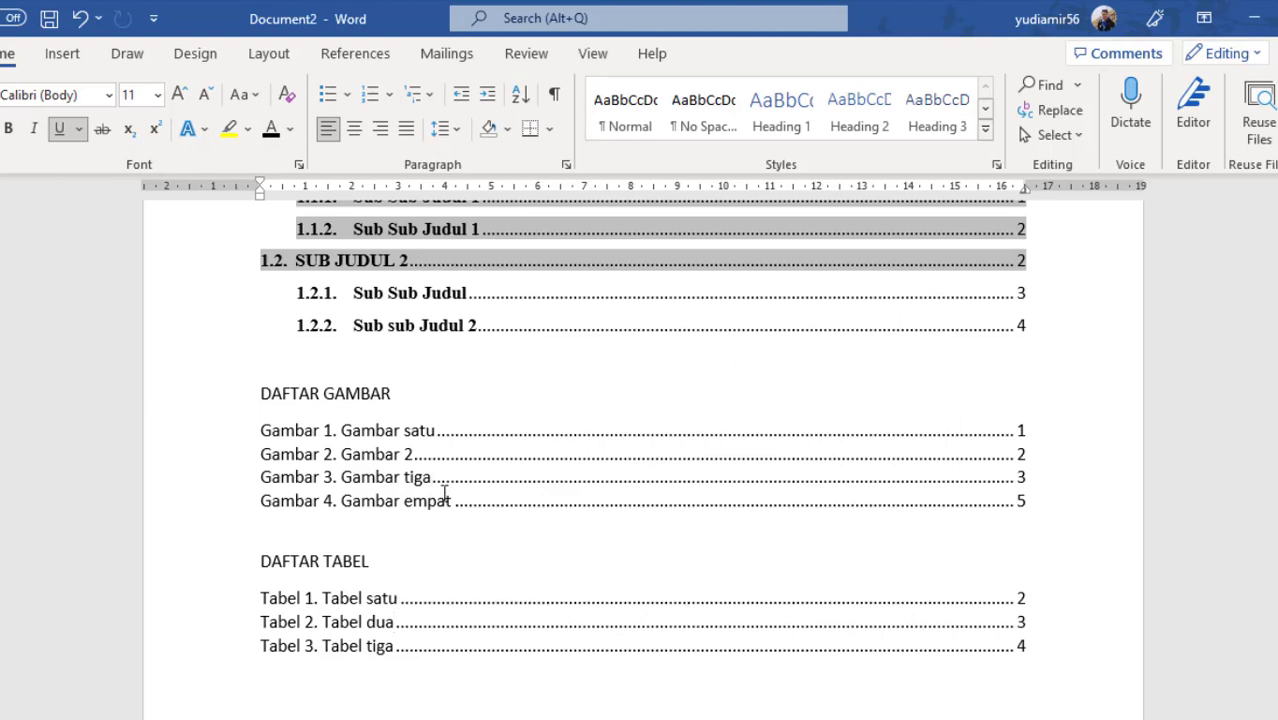
click(412, 455)
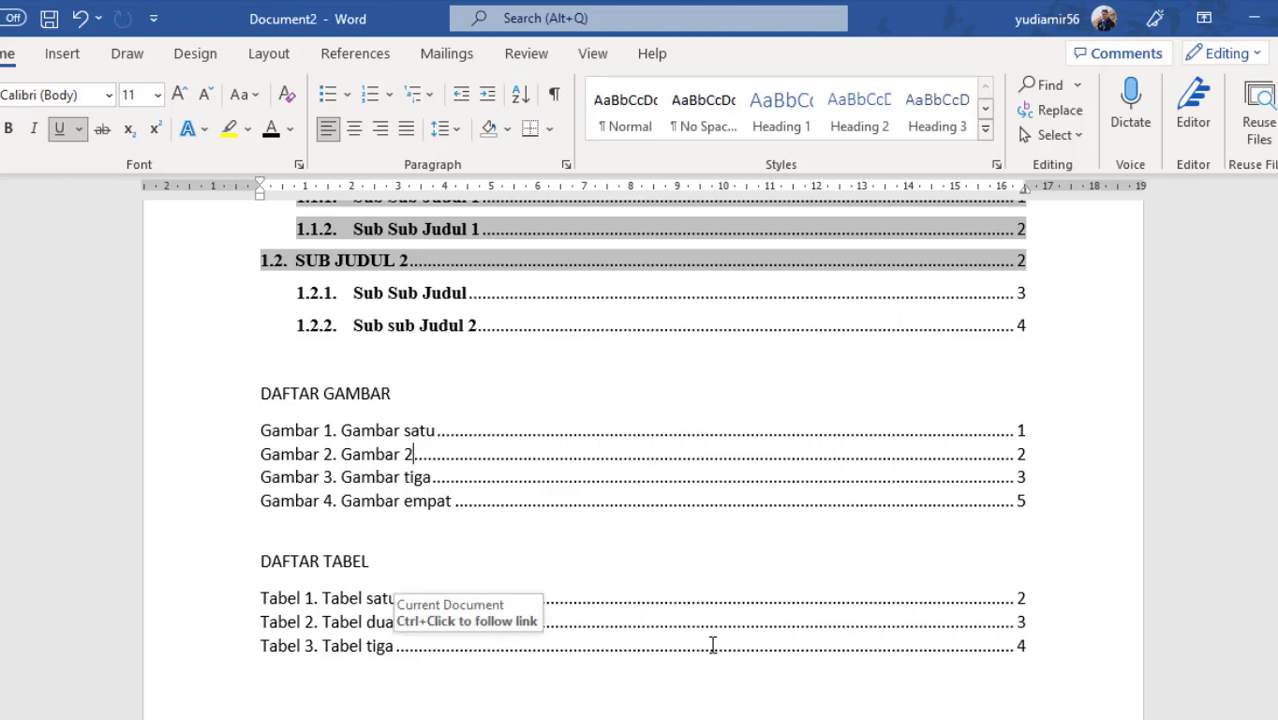
click(1104, 636)
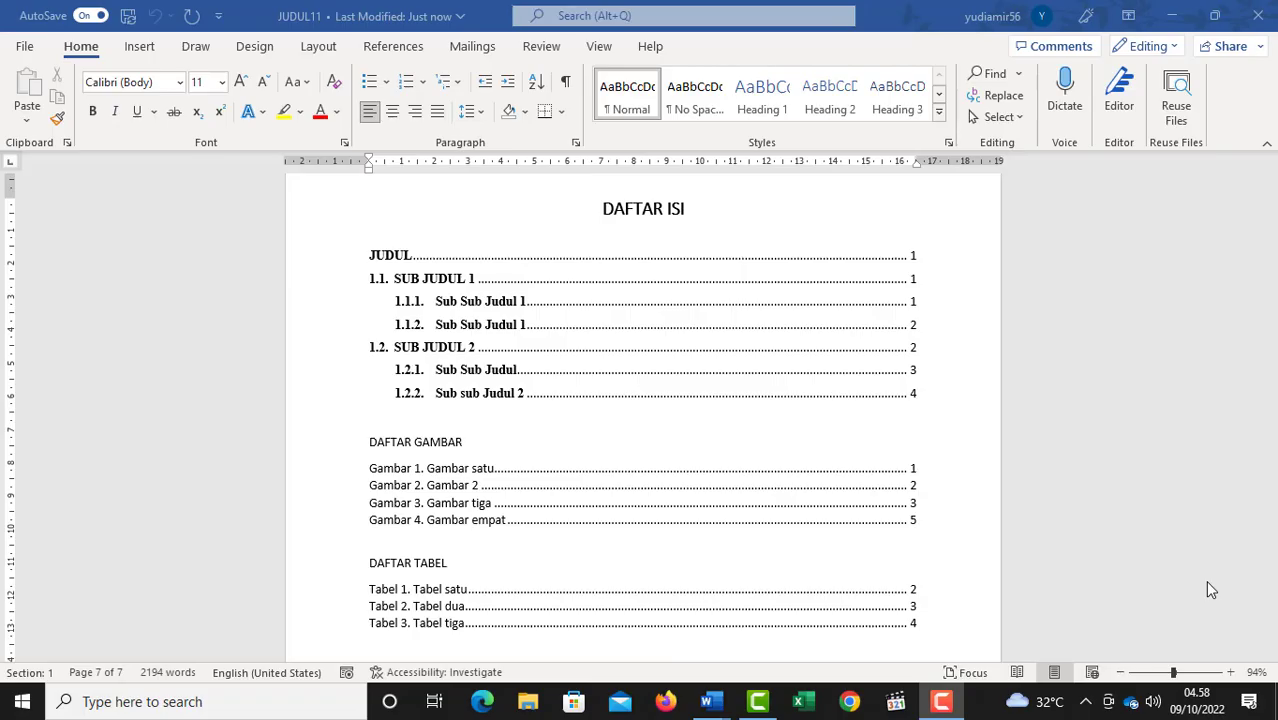